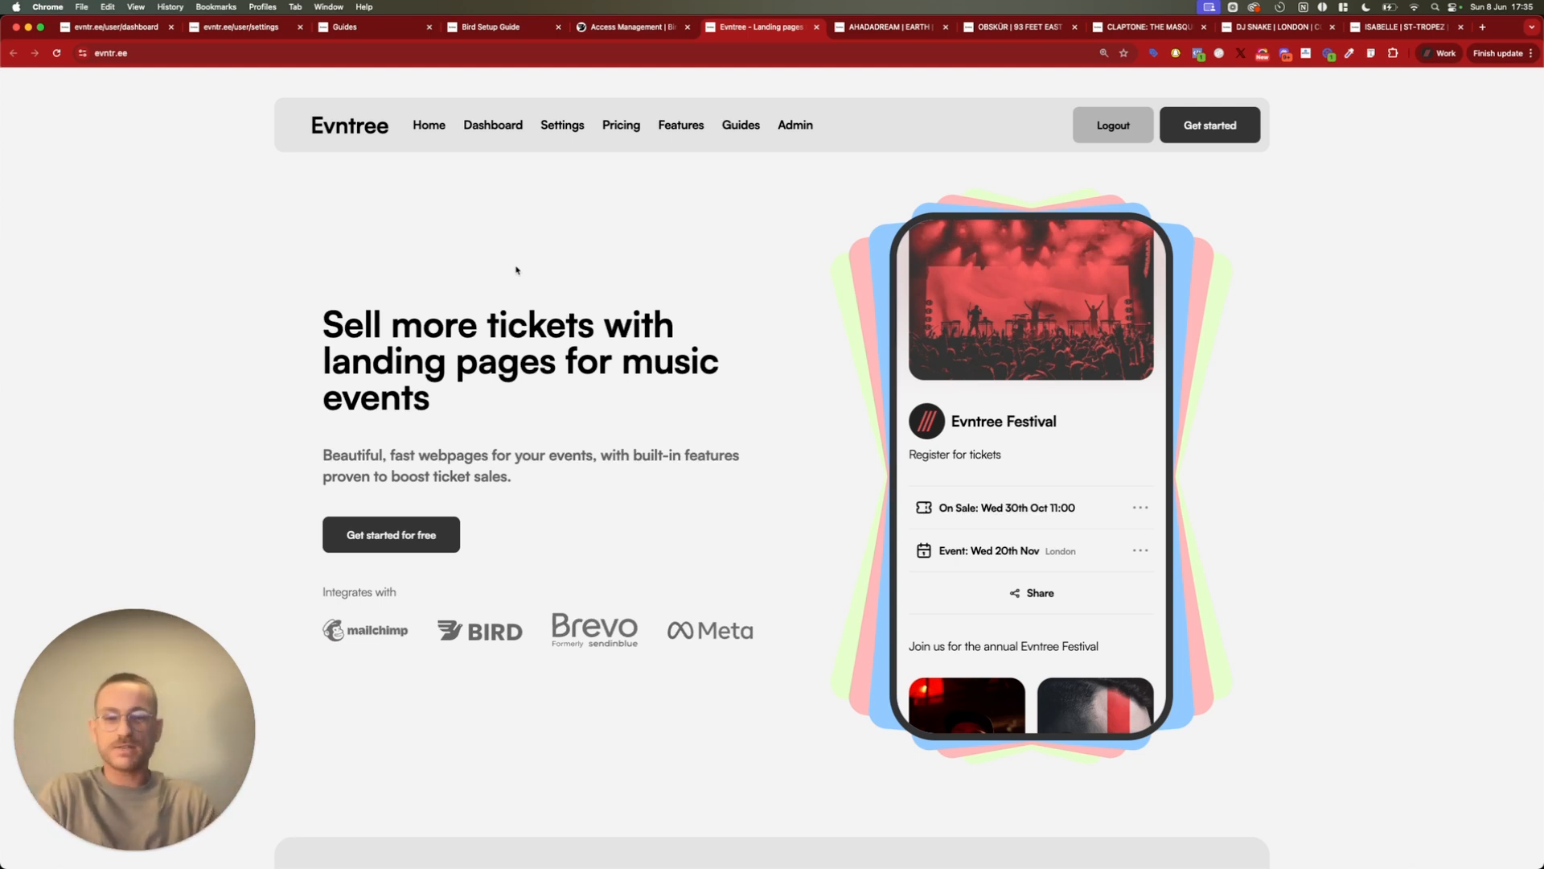
pyautogui.moveTo(156, 794); pyautogui.dragTo(1383, 730)
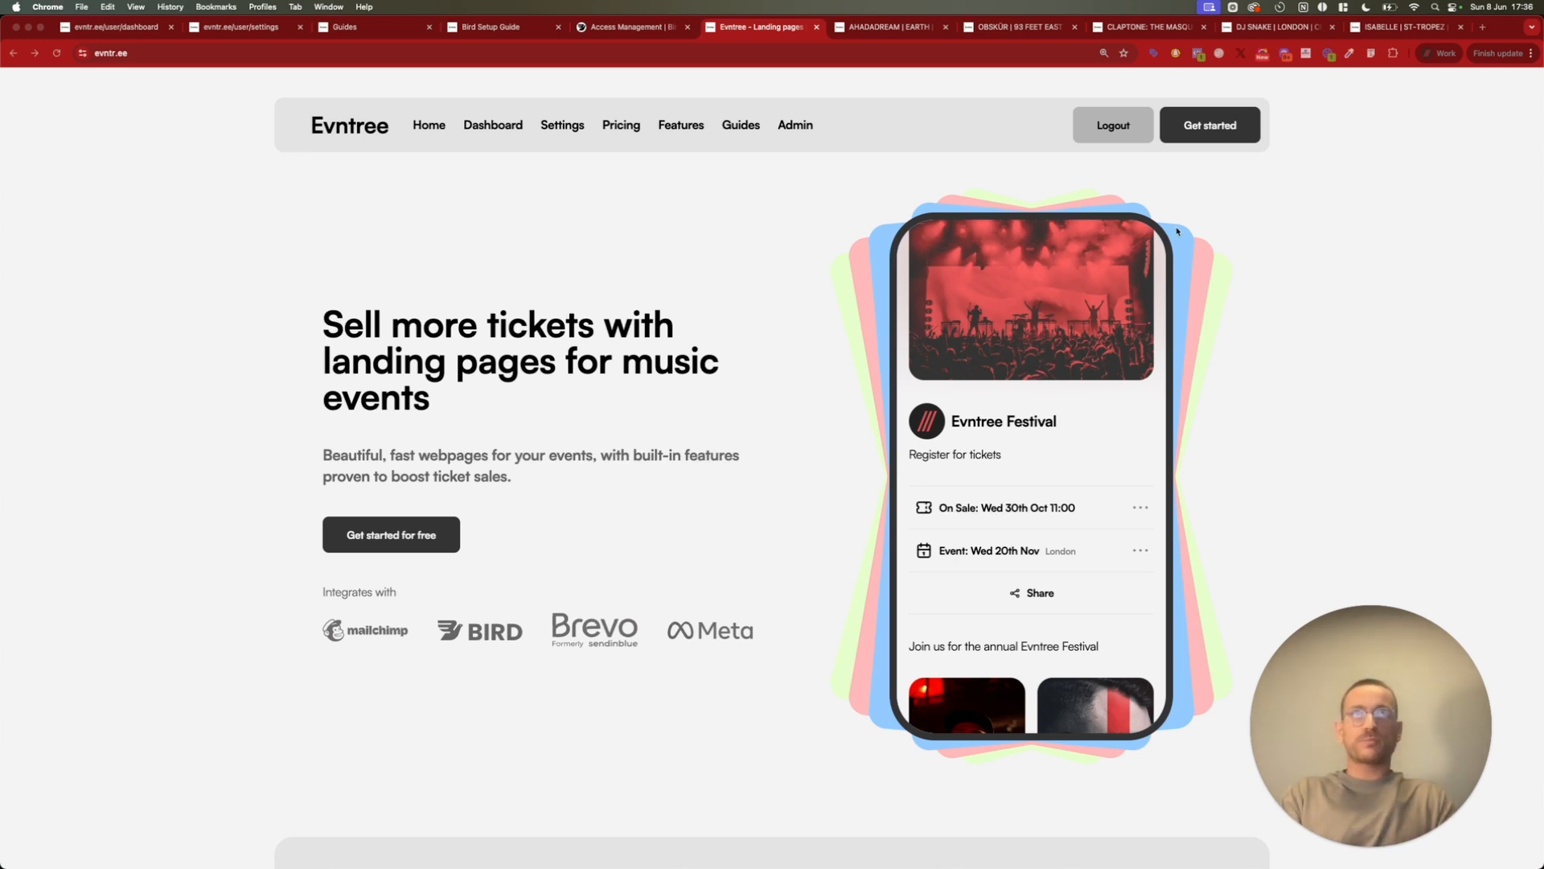
# Examine the AHADADREAM example landing page, from its artwork and waiting-list form through to its gallery and video
pyautogui.click(898, 31)
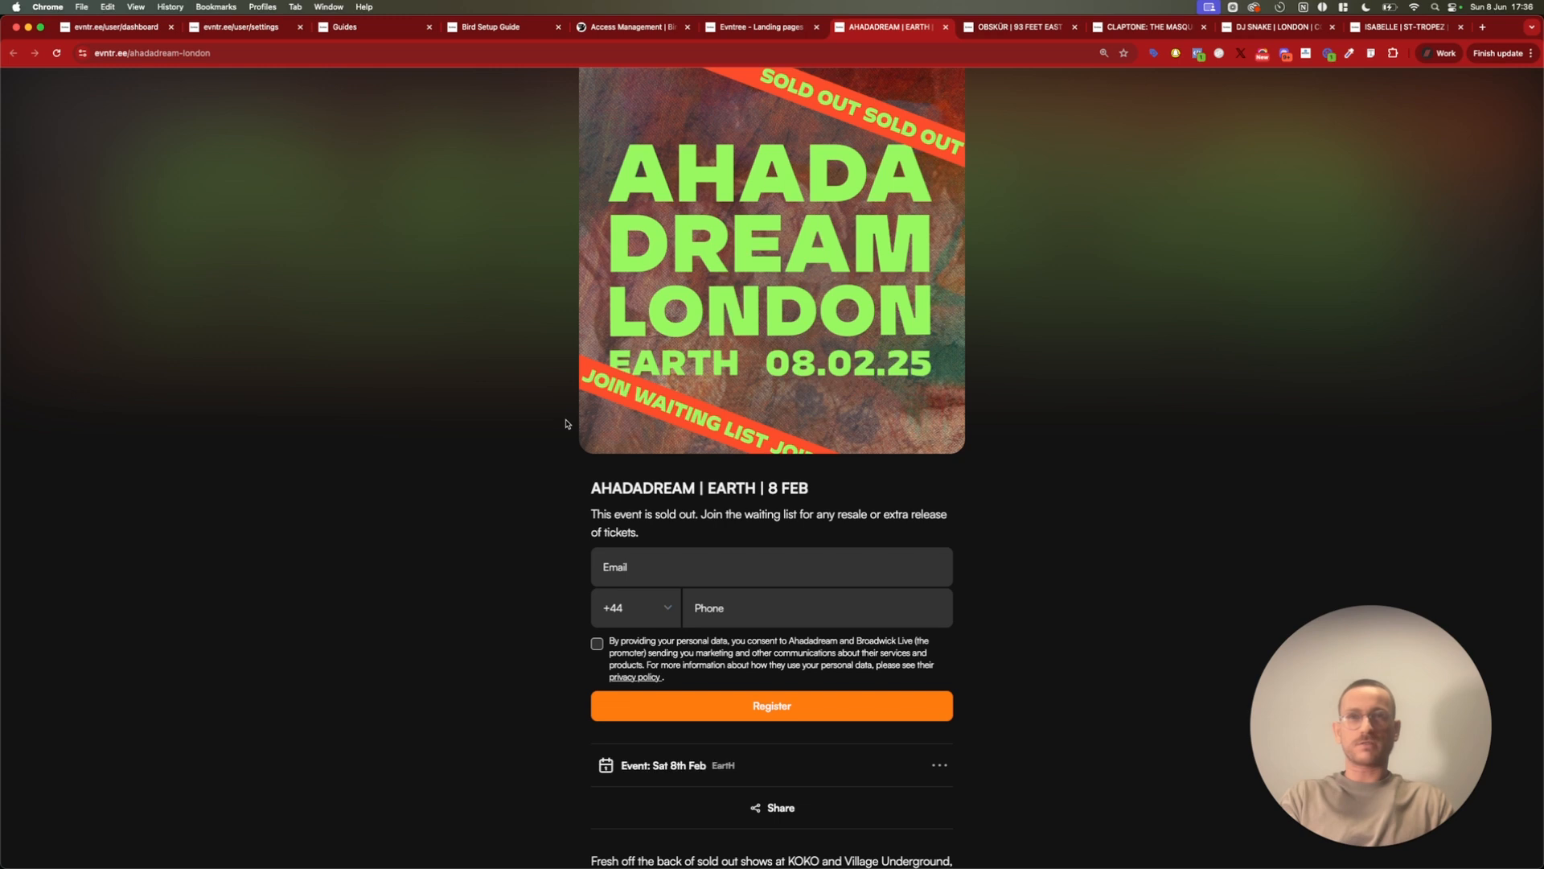
pyautogui.scroll(-1, 724, 354)
pyautogui.scroll(1, 656, 385)
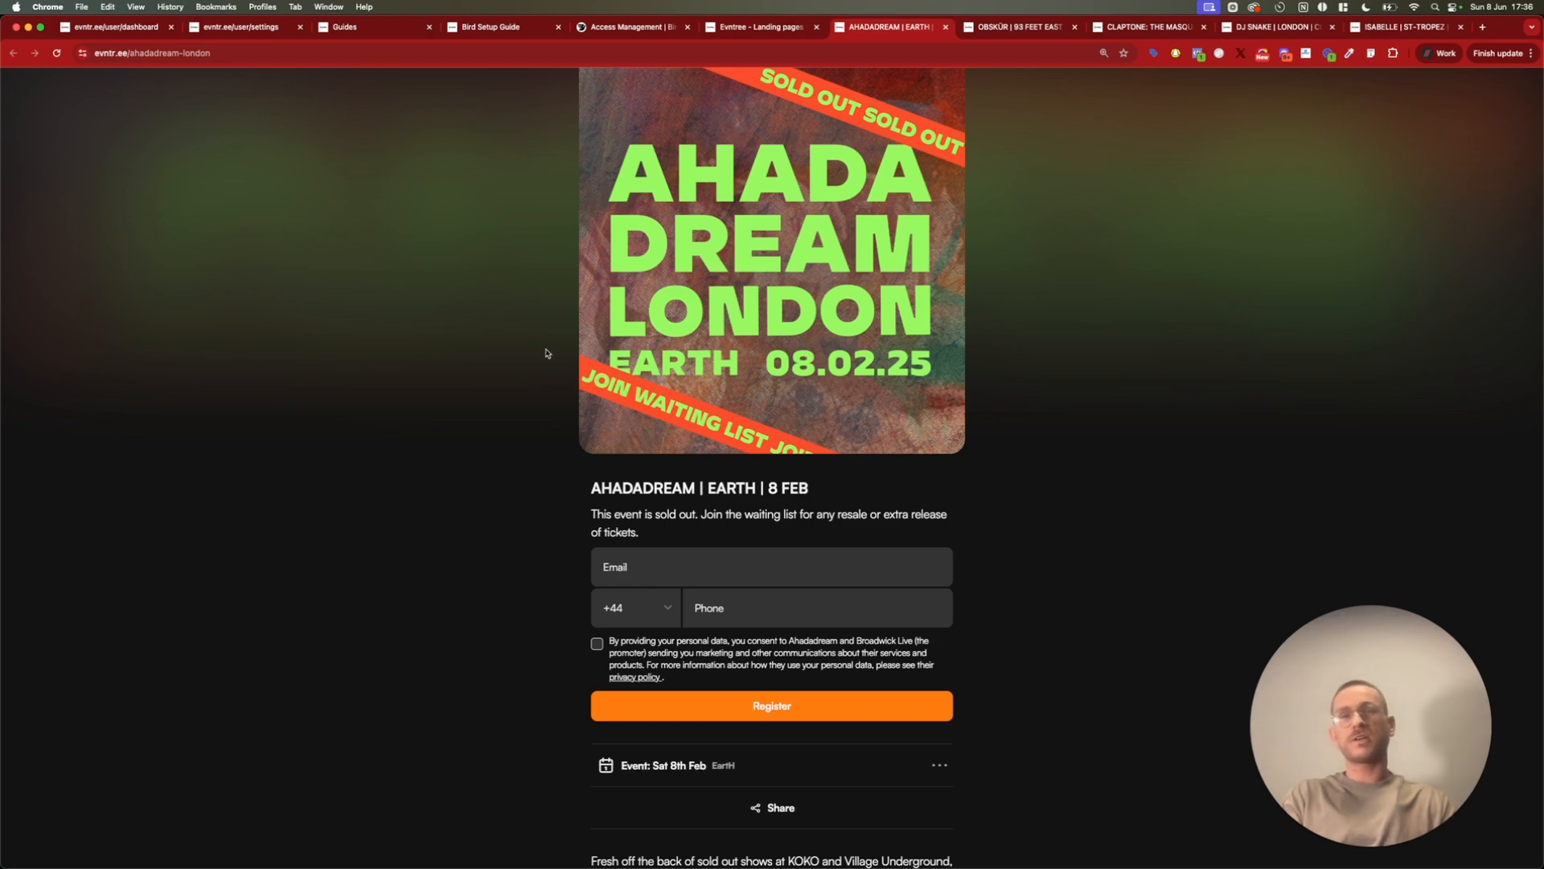
pyautogui.scroll(-3, 676, 460)
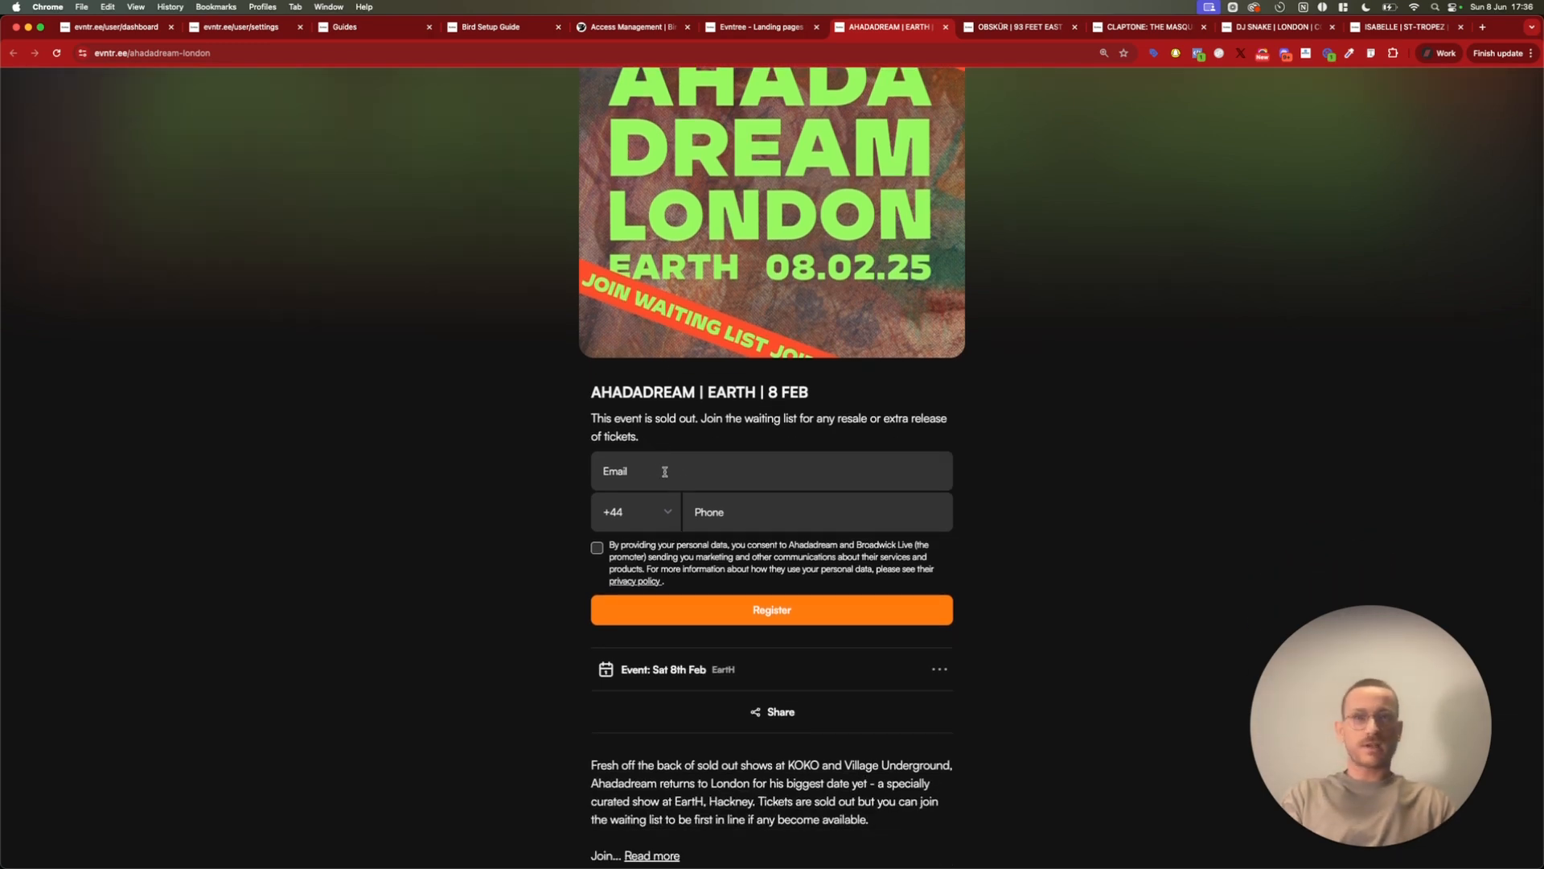
pyautogui.scroll(-3, 667, 474)
pyautogui.scroll(4, 680, 482)
pyautogui.scroll(-3, 682, 486)
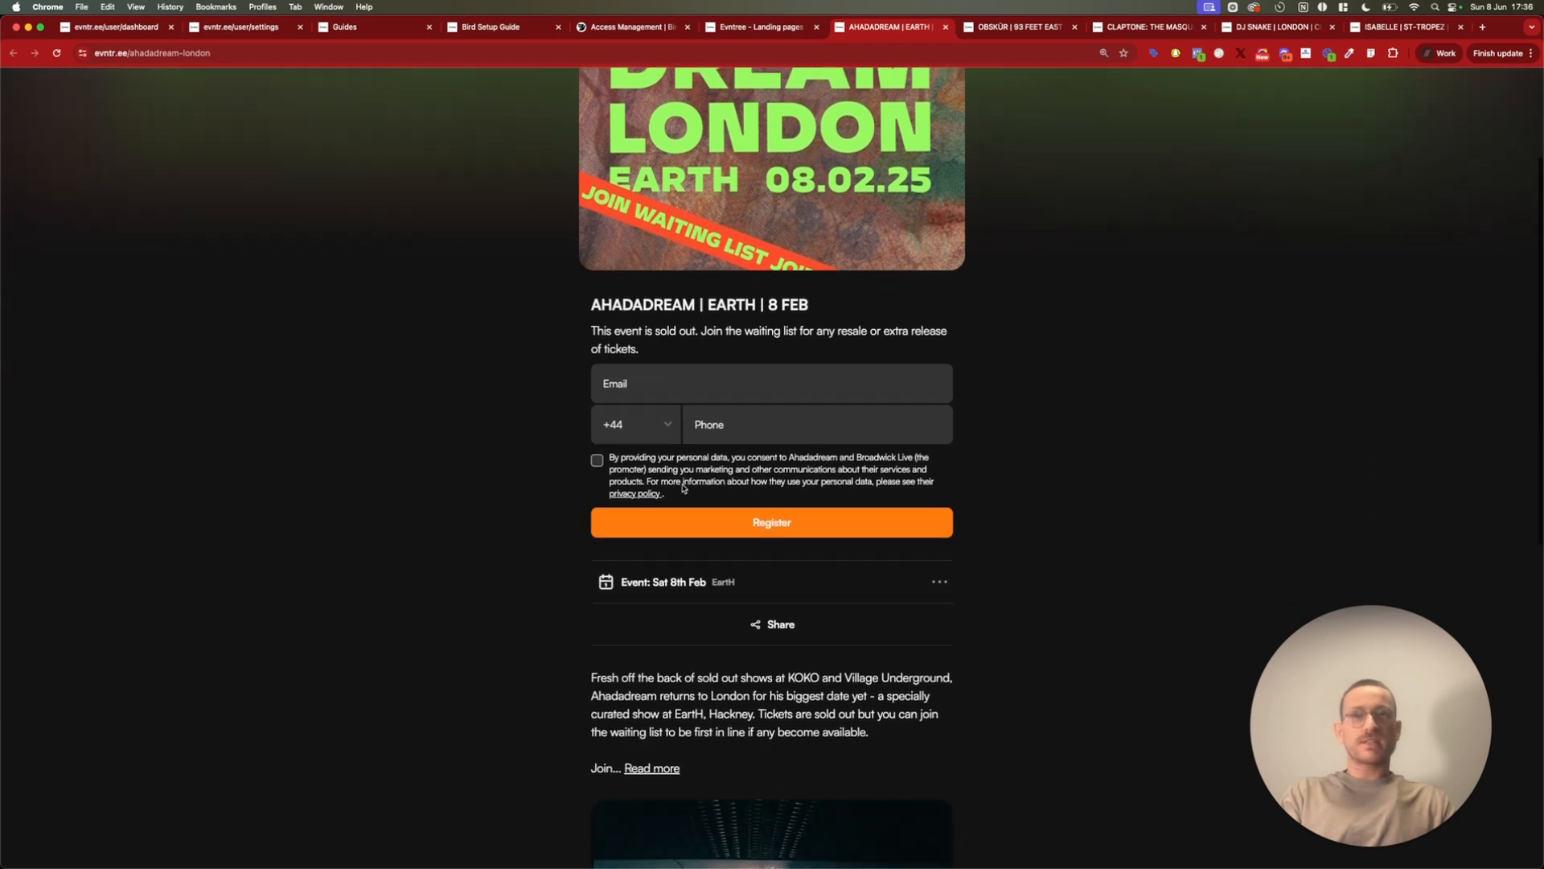
pyautogui.scroll(-15, 682, 486)
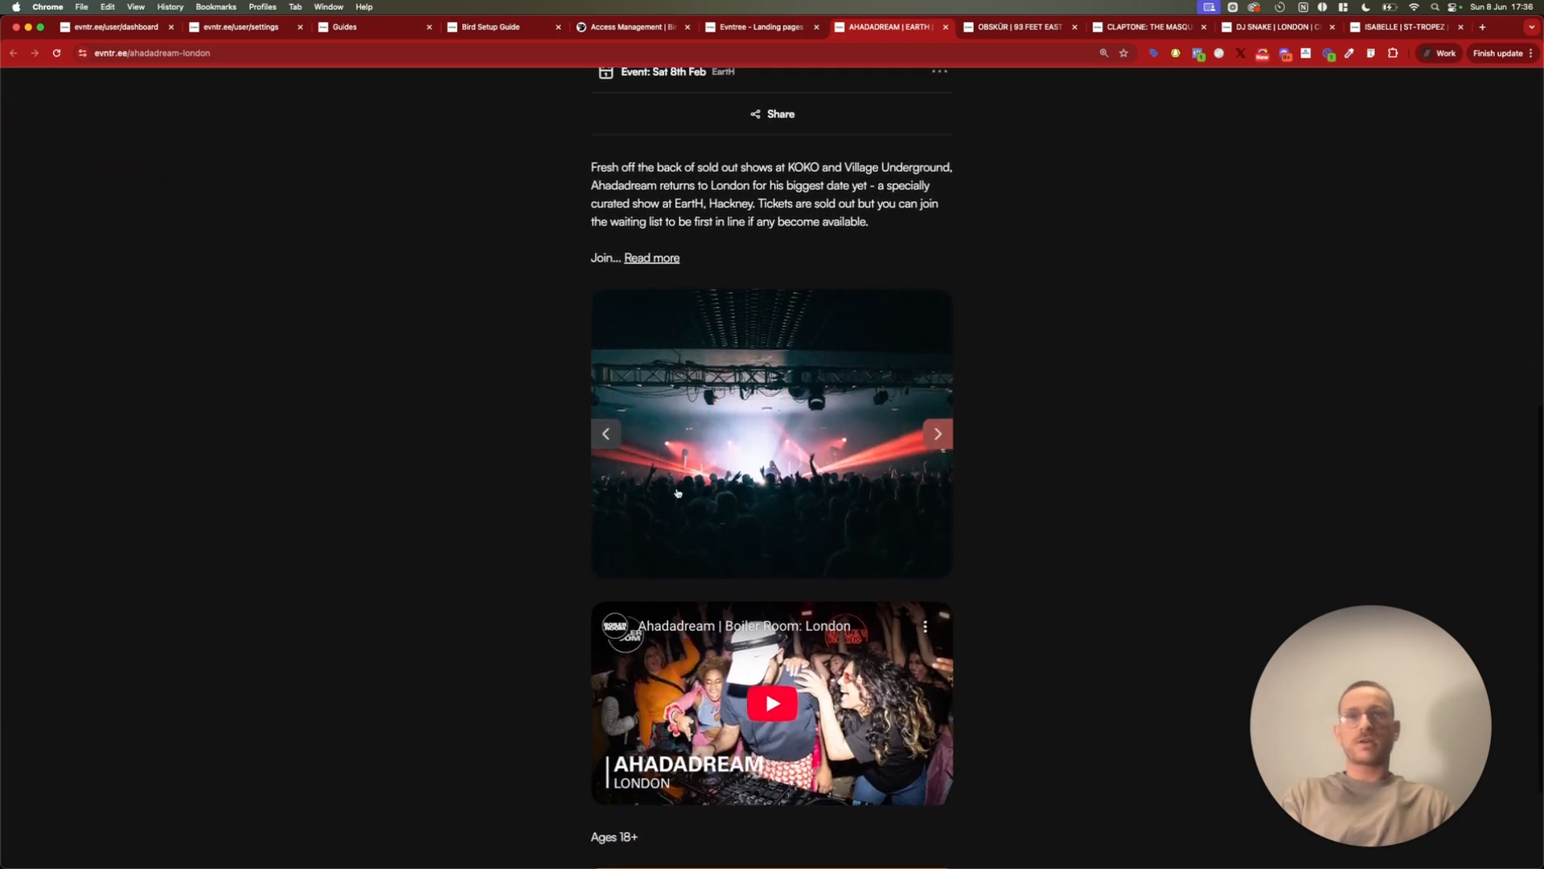
pyautogui.scroll(-4, 534, 627)
pyautogui.scroll(20, 539, 424)
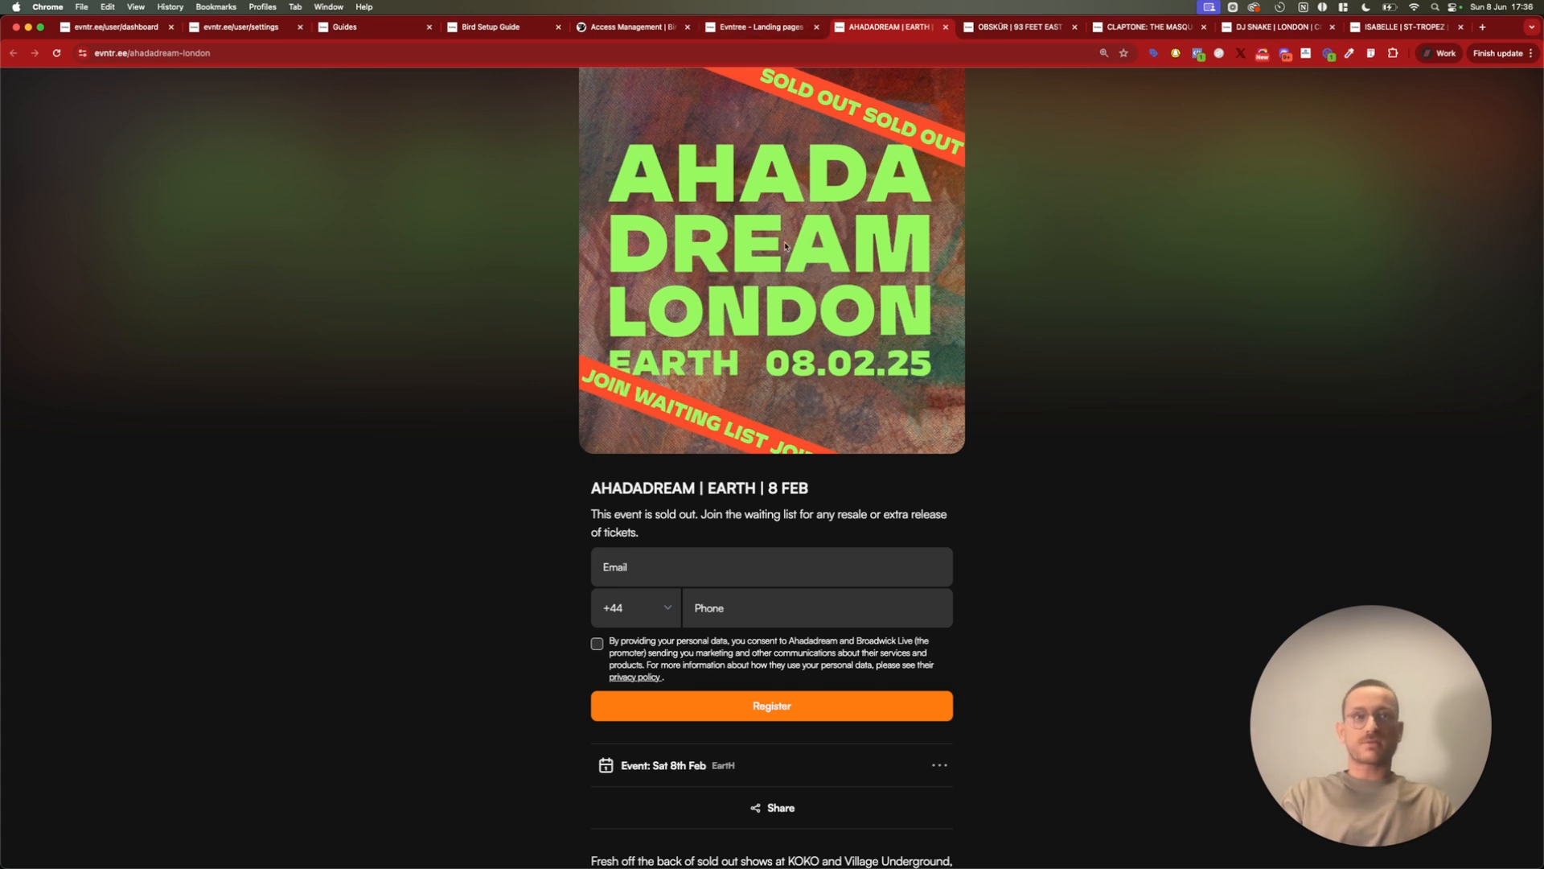
# Look through the OBSKÜR, CLAPTONE, DJ SNAKE and ISABELLE example event landing pages
pyautogui.click(1012, 31)
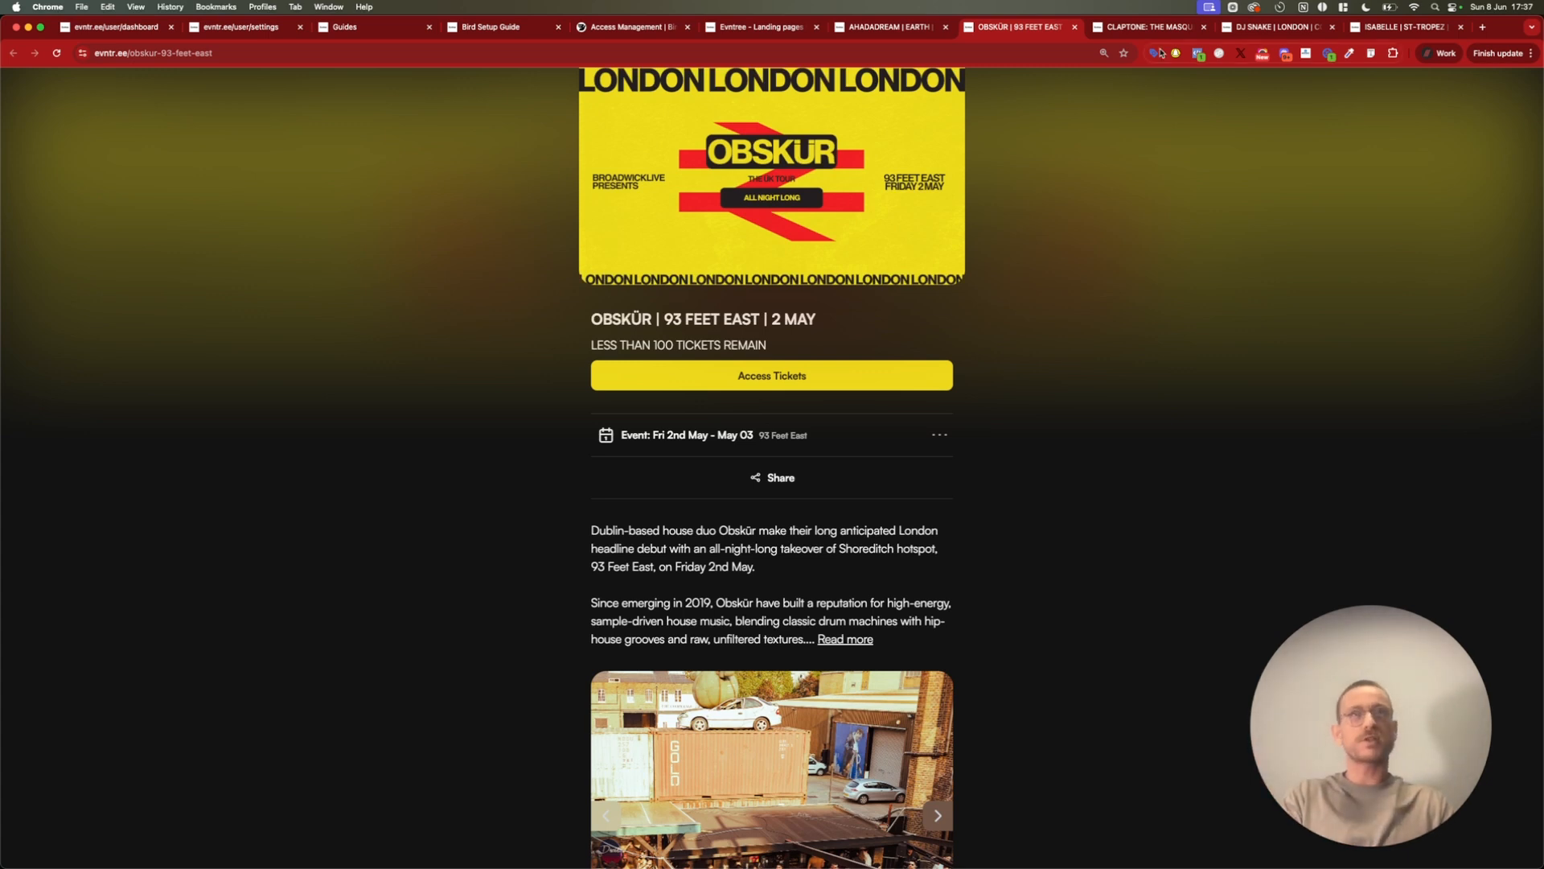
pyautogui.click(1119, 36)
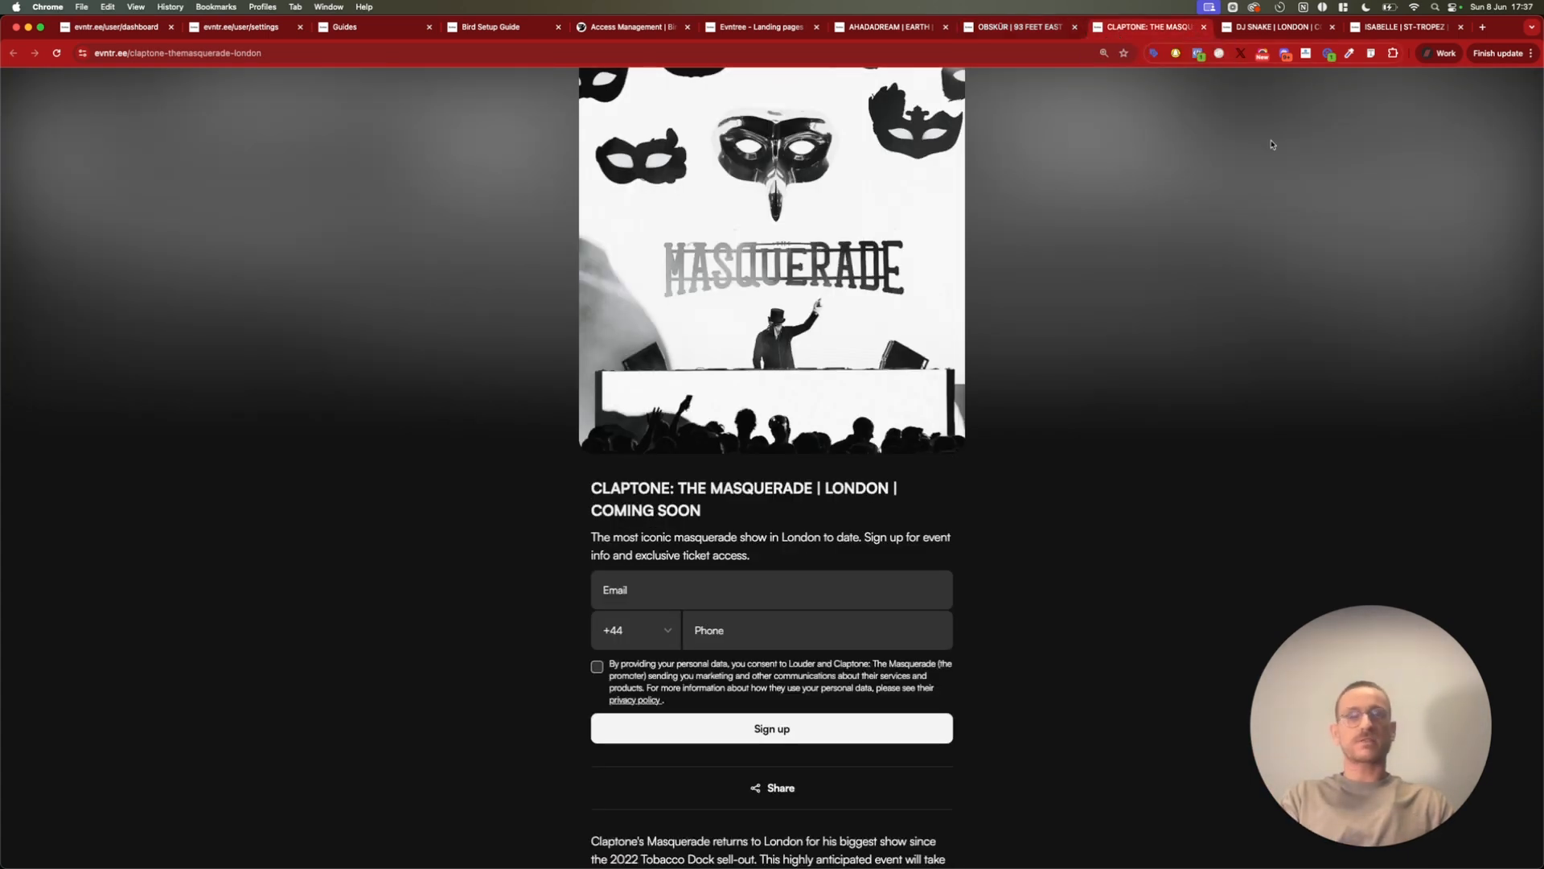
pyautogui.click(1260, 37)
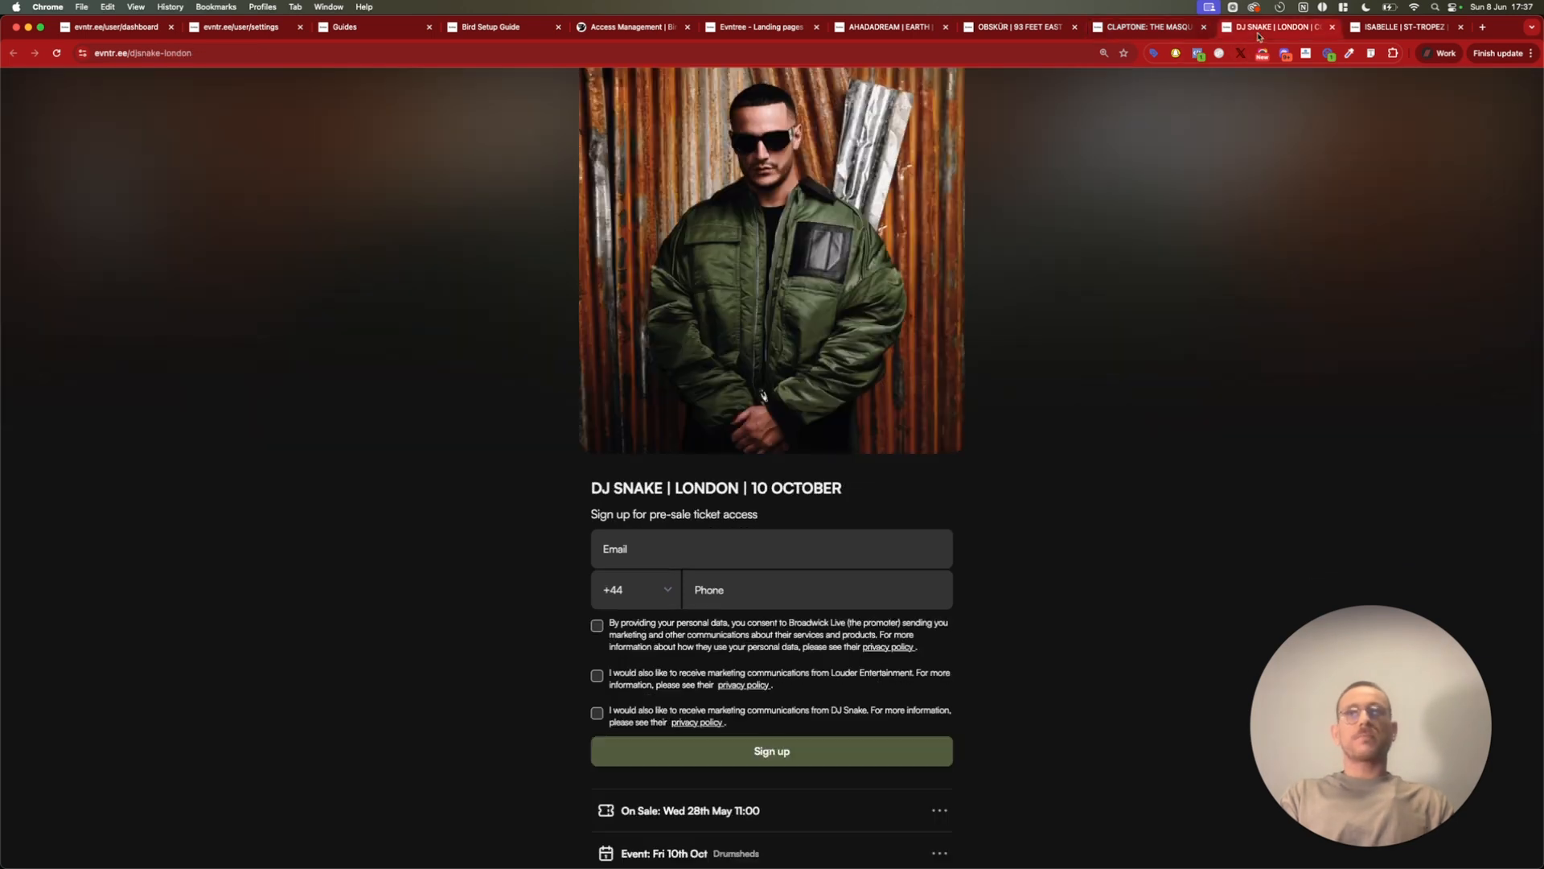
pyautogui.click(1381, 36)
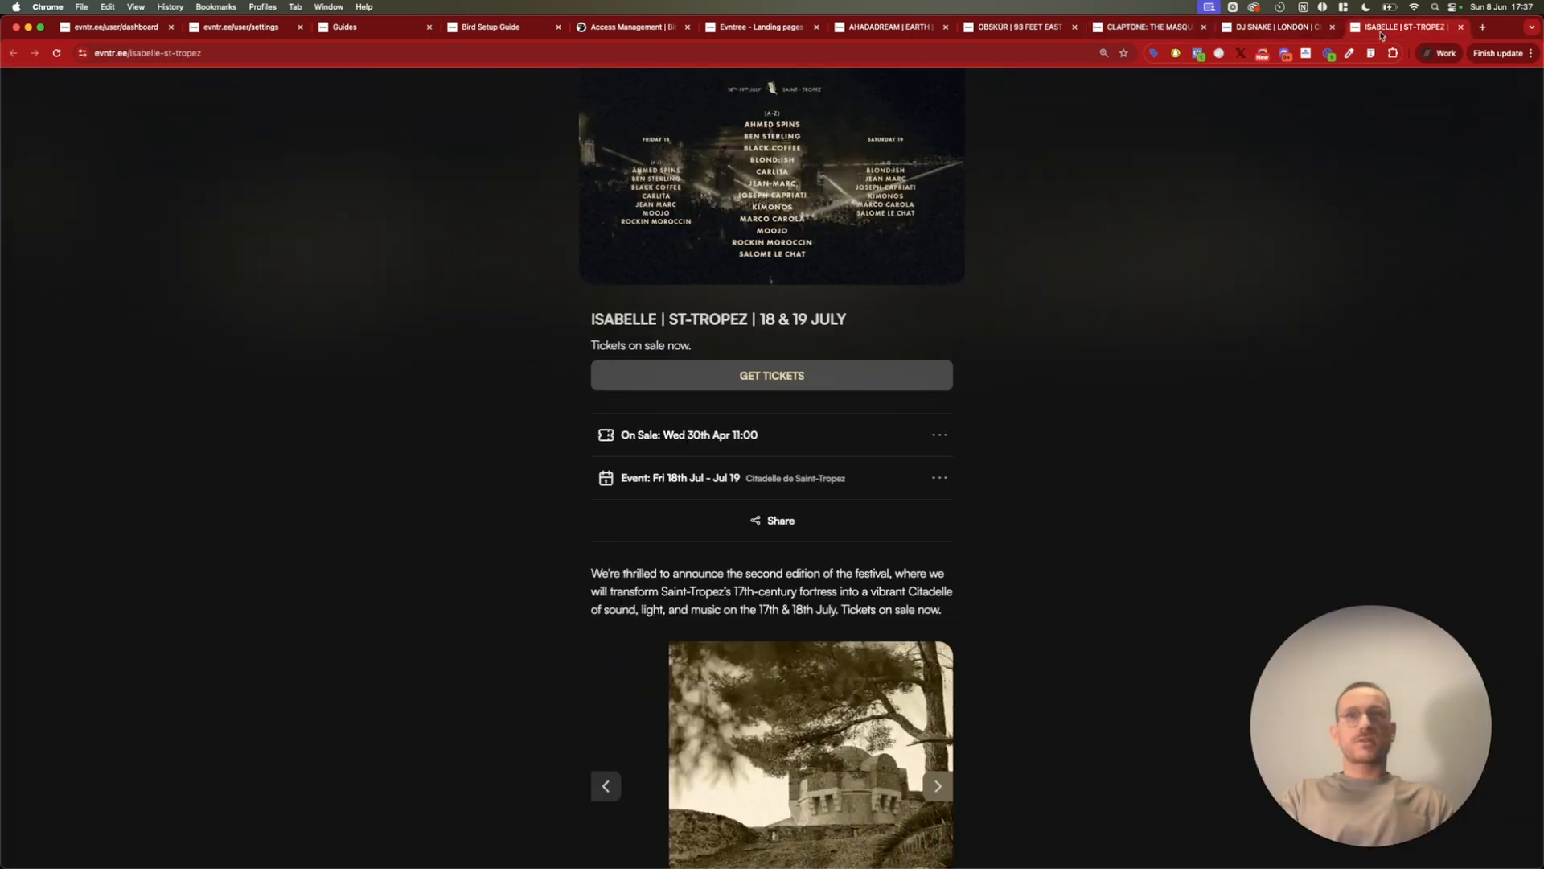
pyautogui.scroll(-1, 981, 334)
pyautogui.scroll(1, 982, 334)
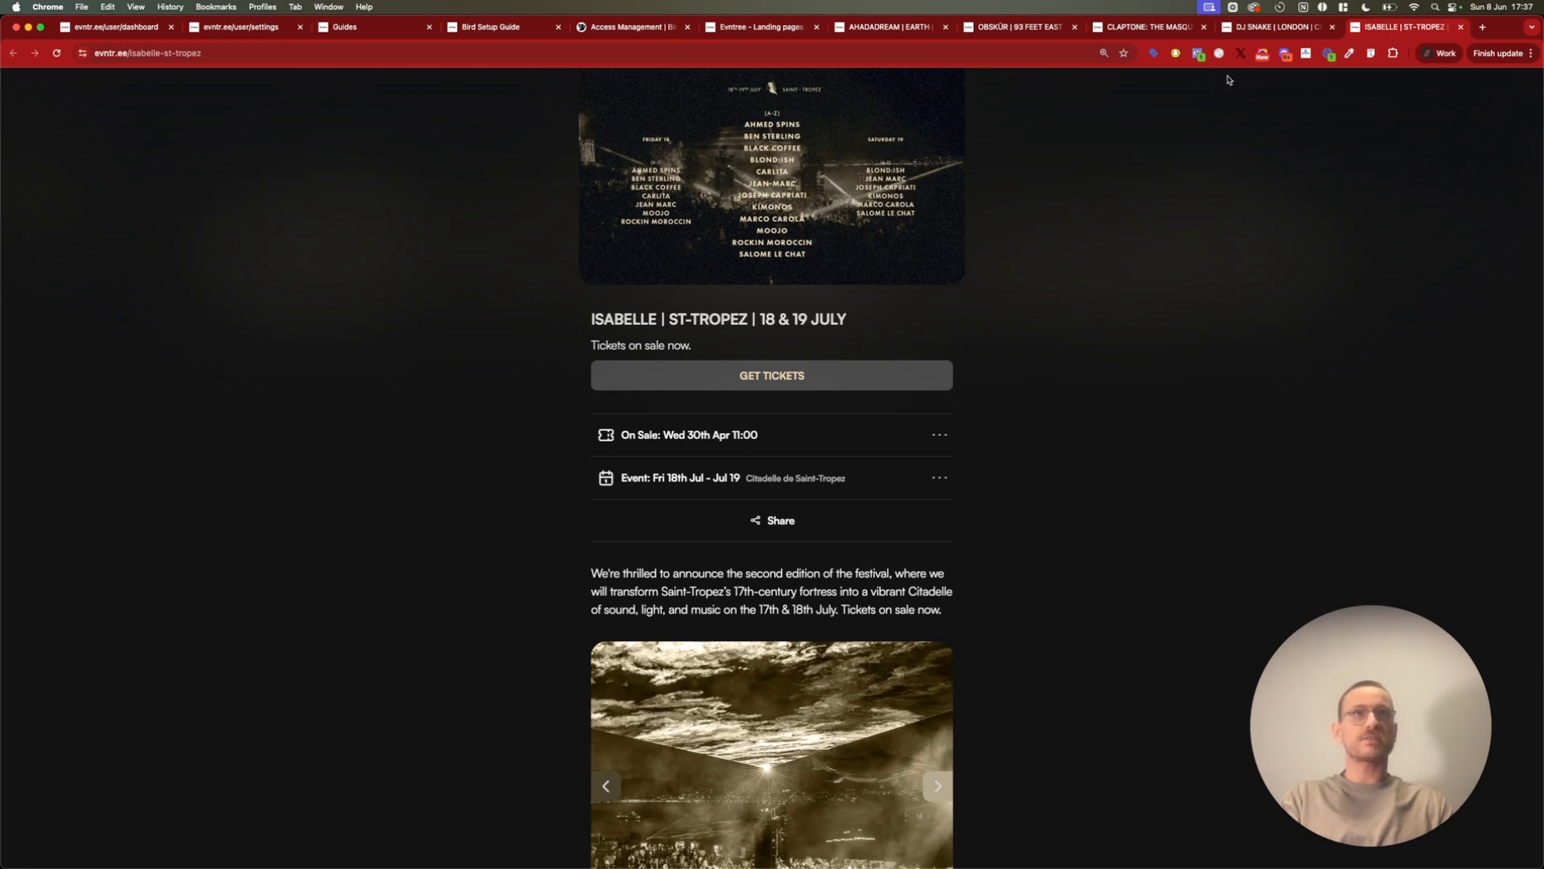
# Review the plans on the Evntree homepage and view the dashboard of landing pages
pyautogui.click(751, 33)
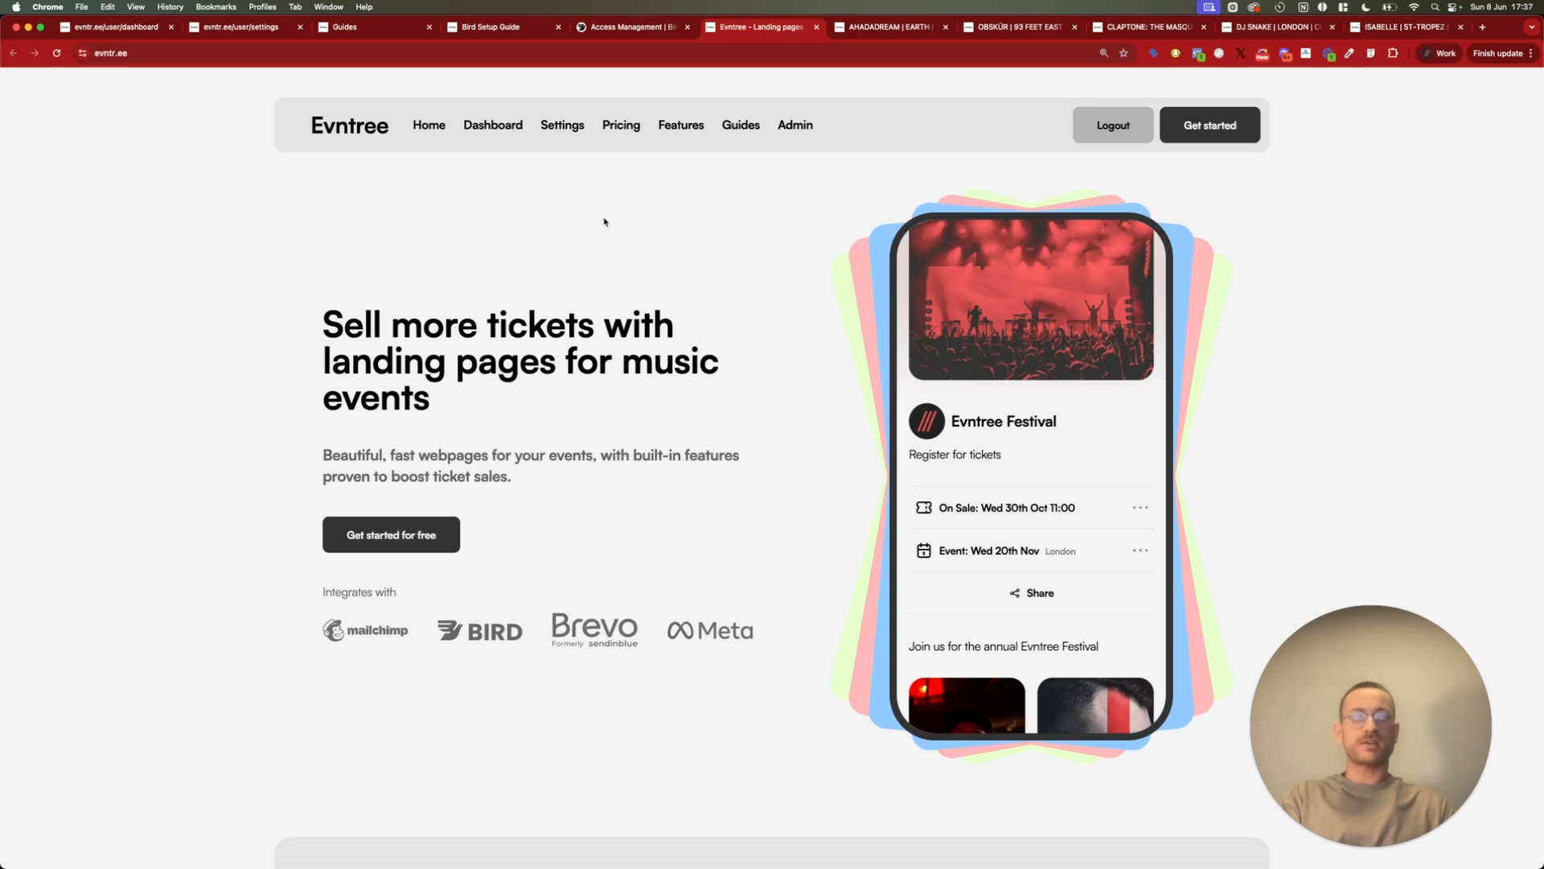
pyautogui.scroll(-15, 608, 277)
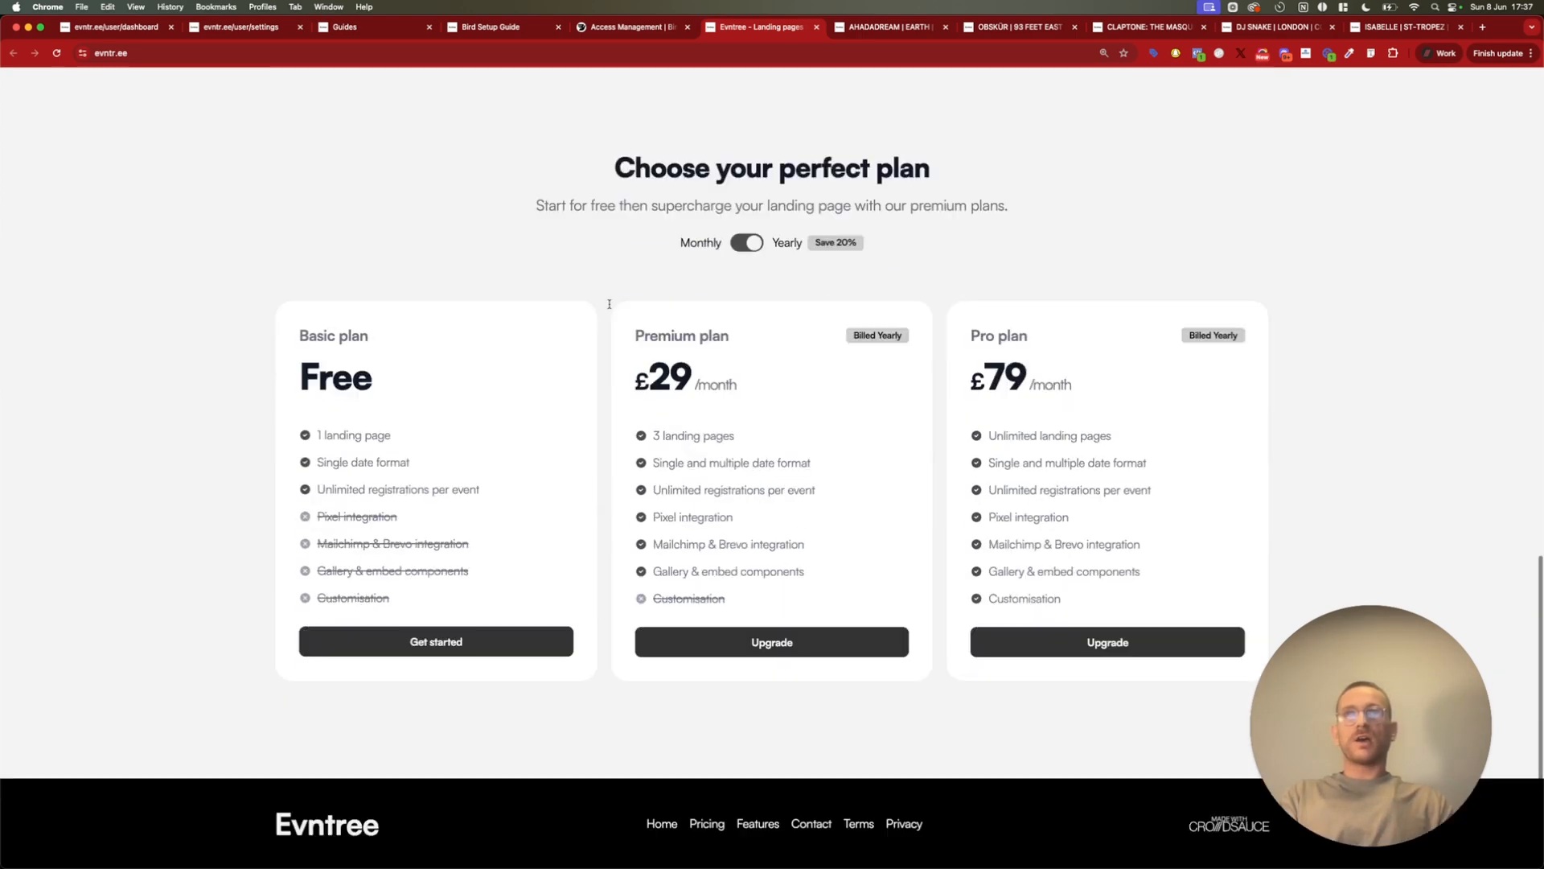
pyautogui.scroll(15, 609, 304)
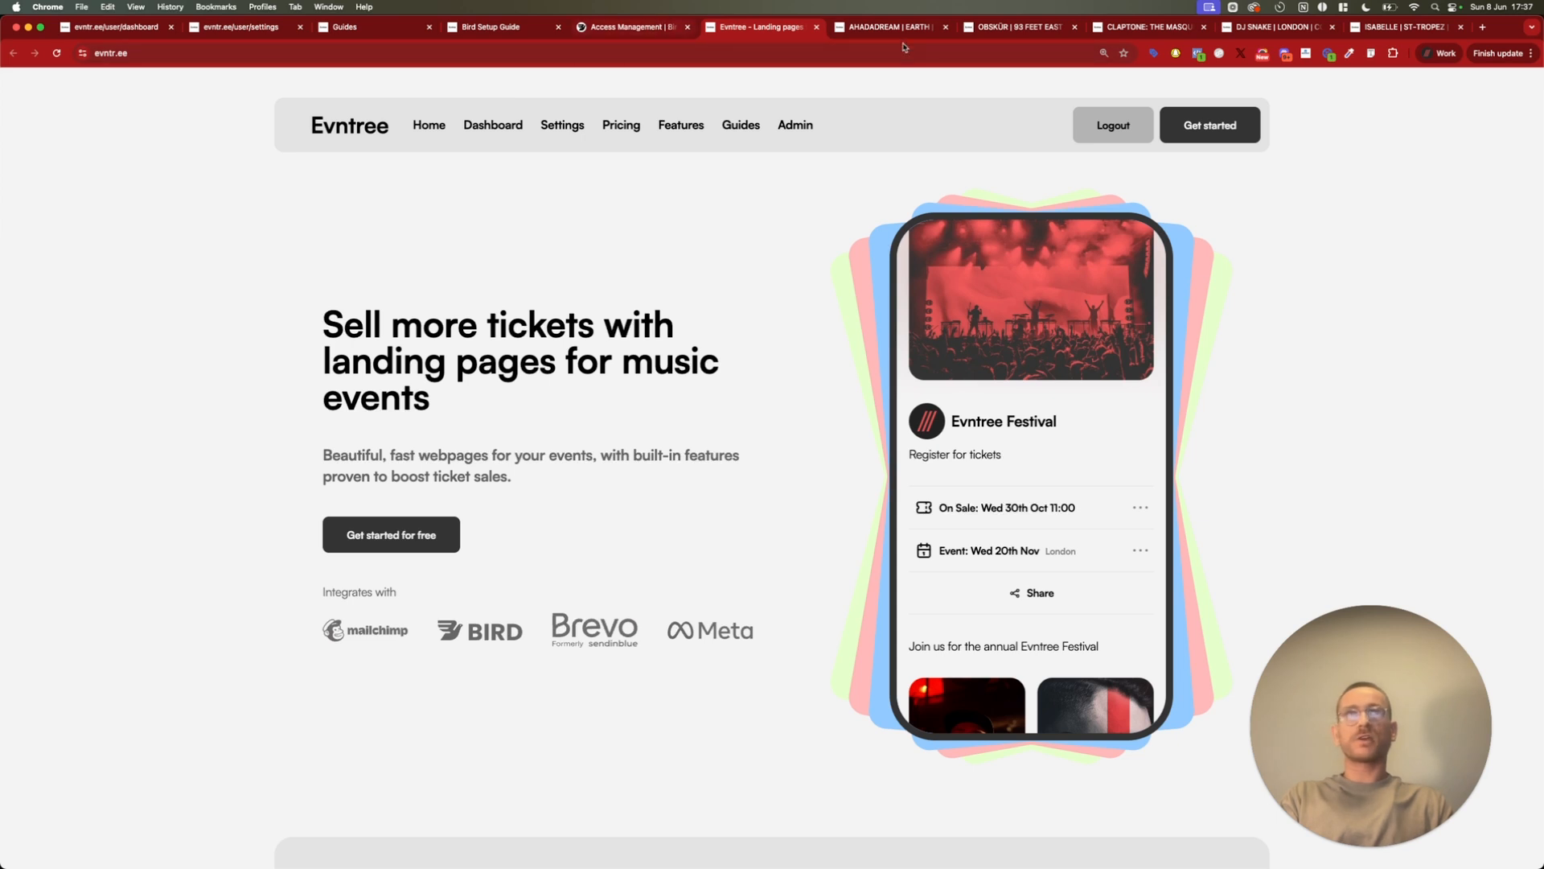
pyautogui.click(473, 125)
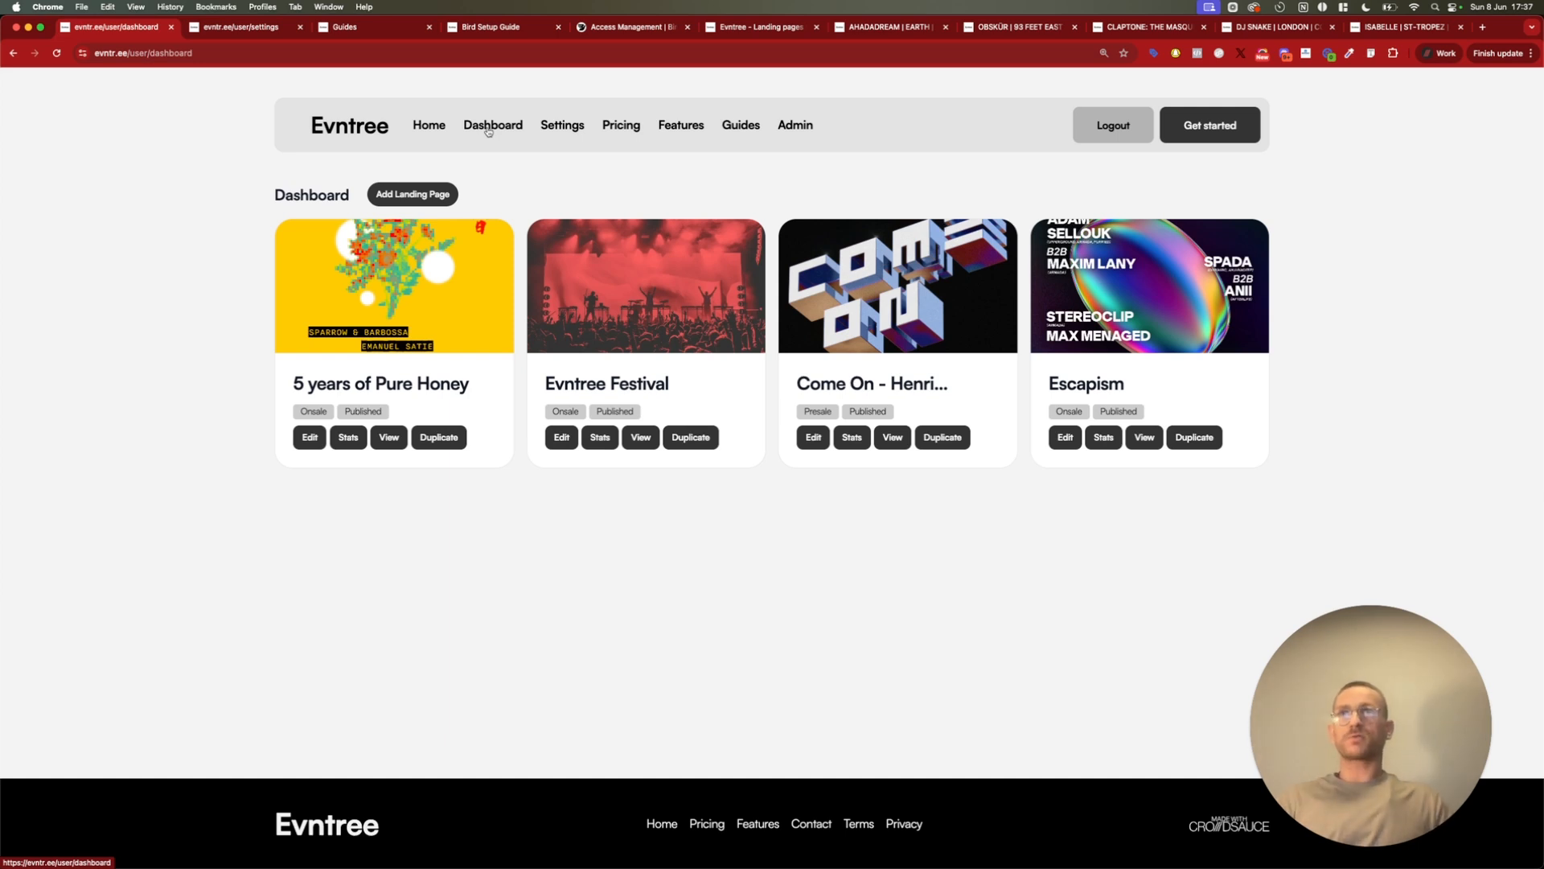
# View the Evntree guides and read which role the Bird Setup Guide specifies for a new access key
pyautogui.click(400, 29)
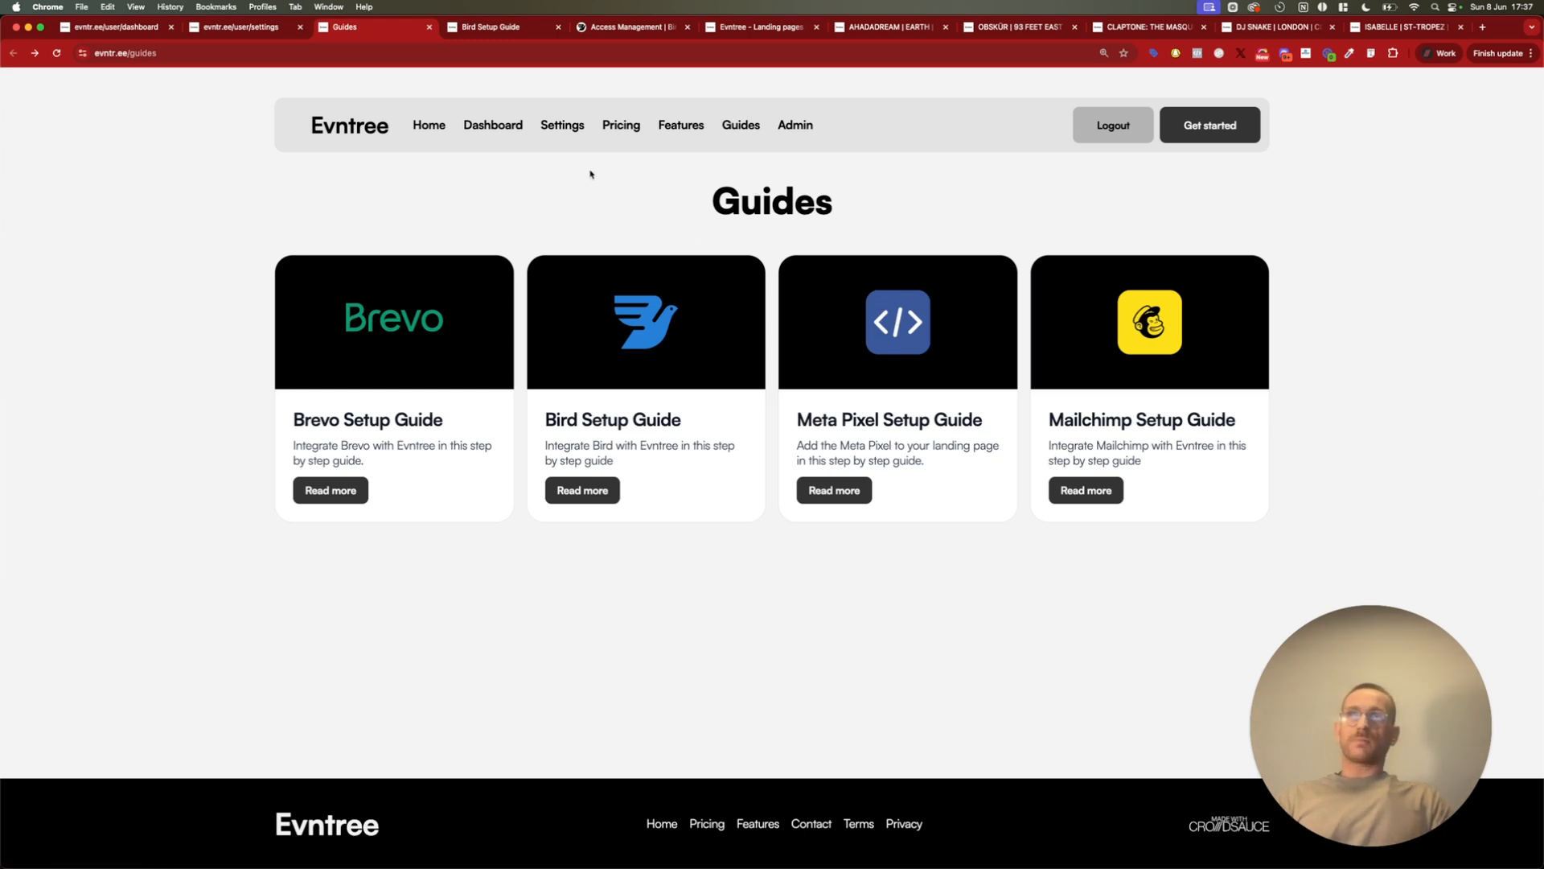
pyautogui.click(500, 36)
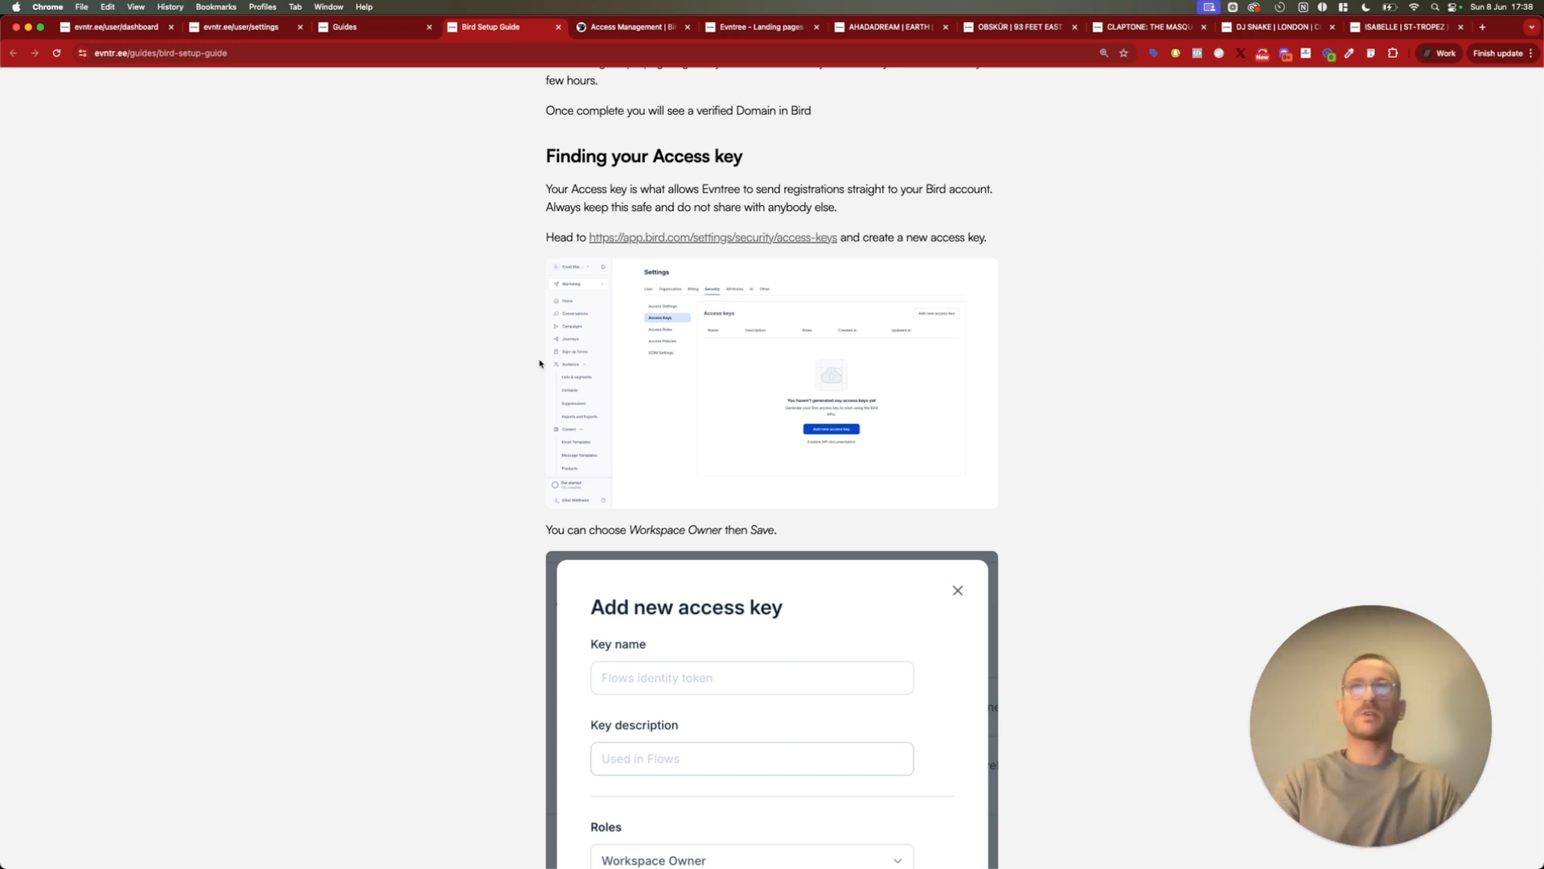
pyautogui.scroll(-1, 541, 325)
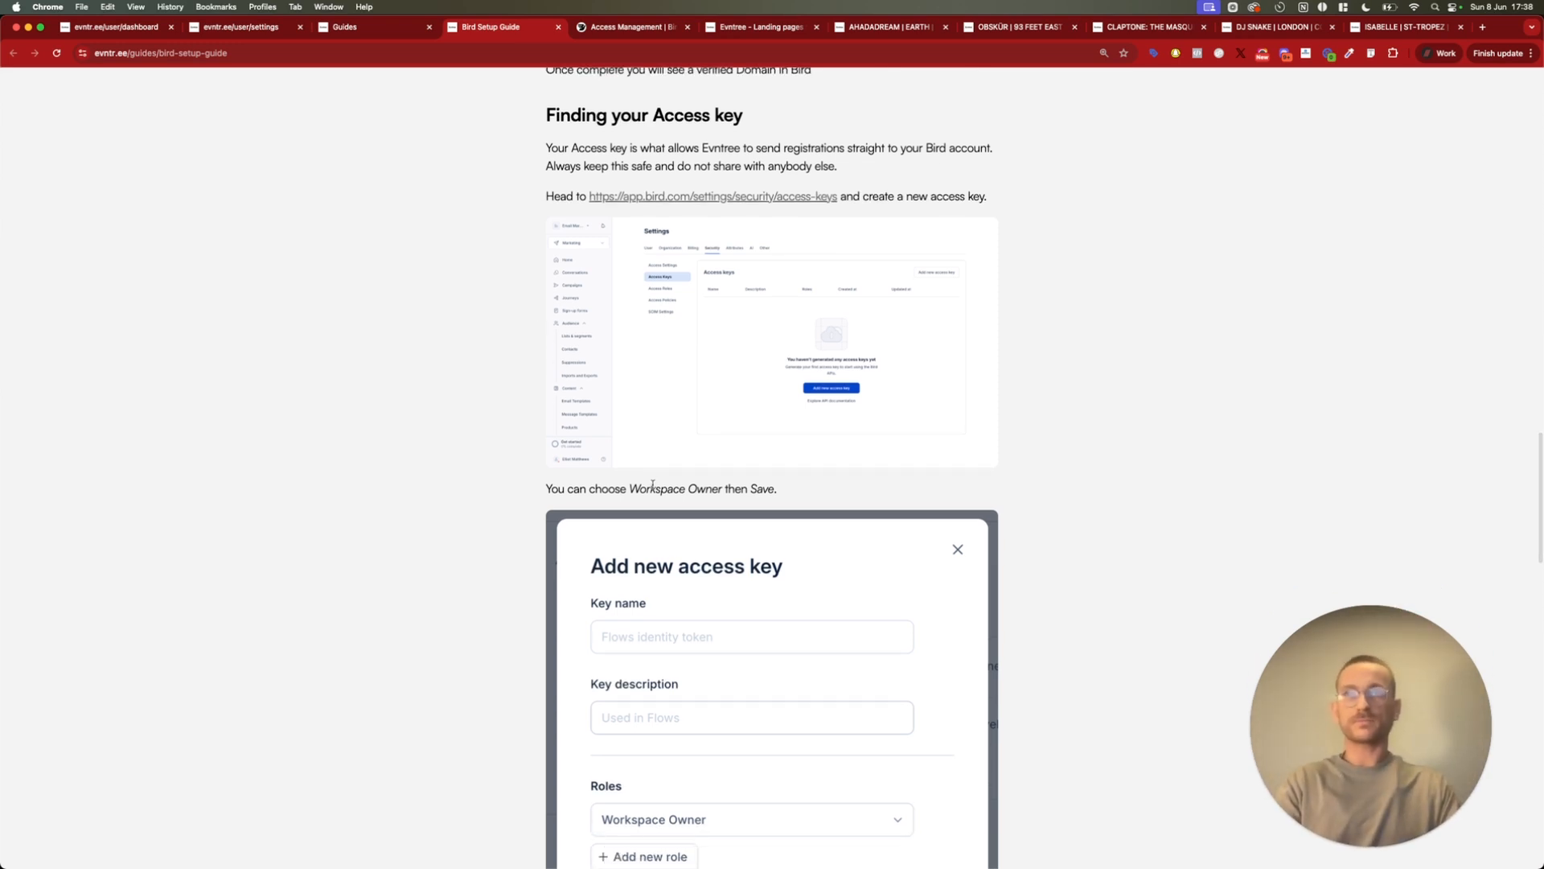
pyautogui.moveTo(629, 489); pyautogui.dragTo(727, 489)
pyautogui.click(726, 489)
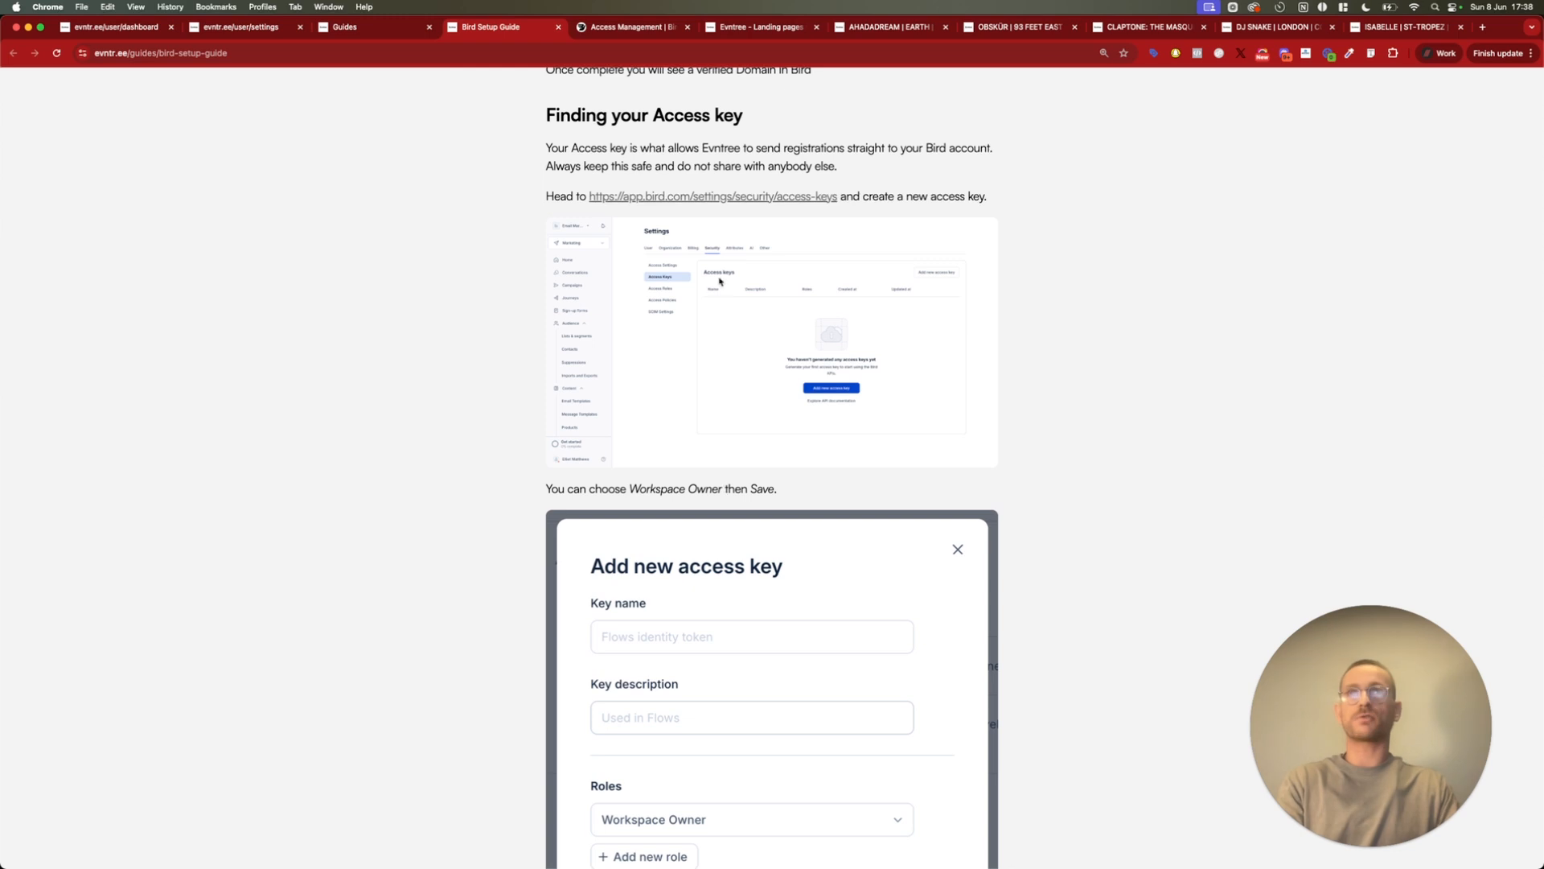
# Switch to Bird and go to the API Access Keys page under the developer preferences
pyautogui.click(630, 29)
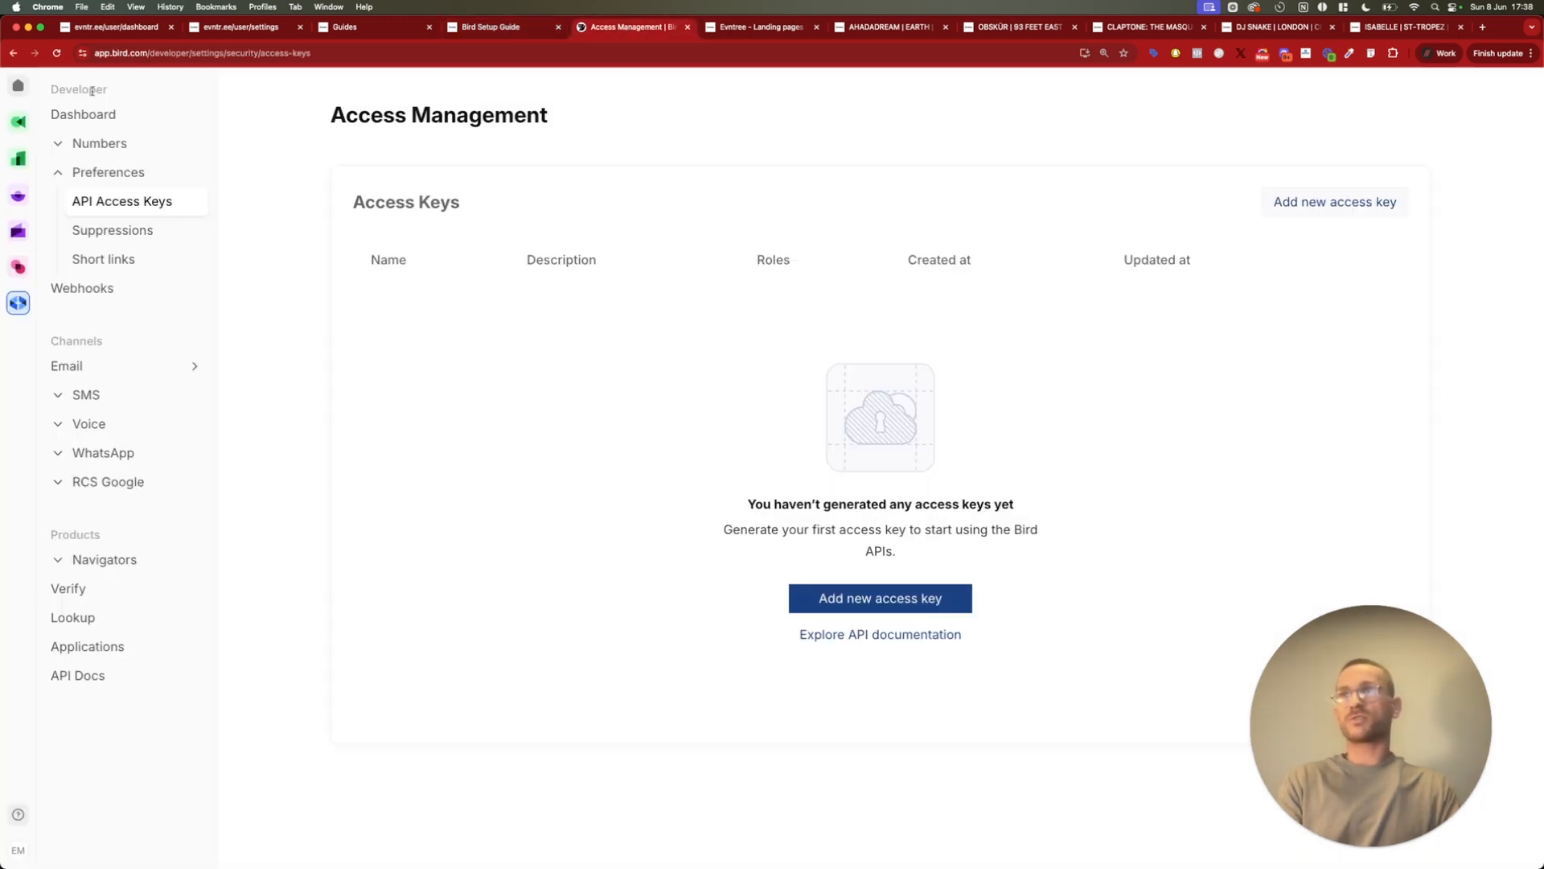
pyautogui.moveTo(30, 210)
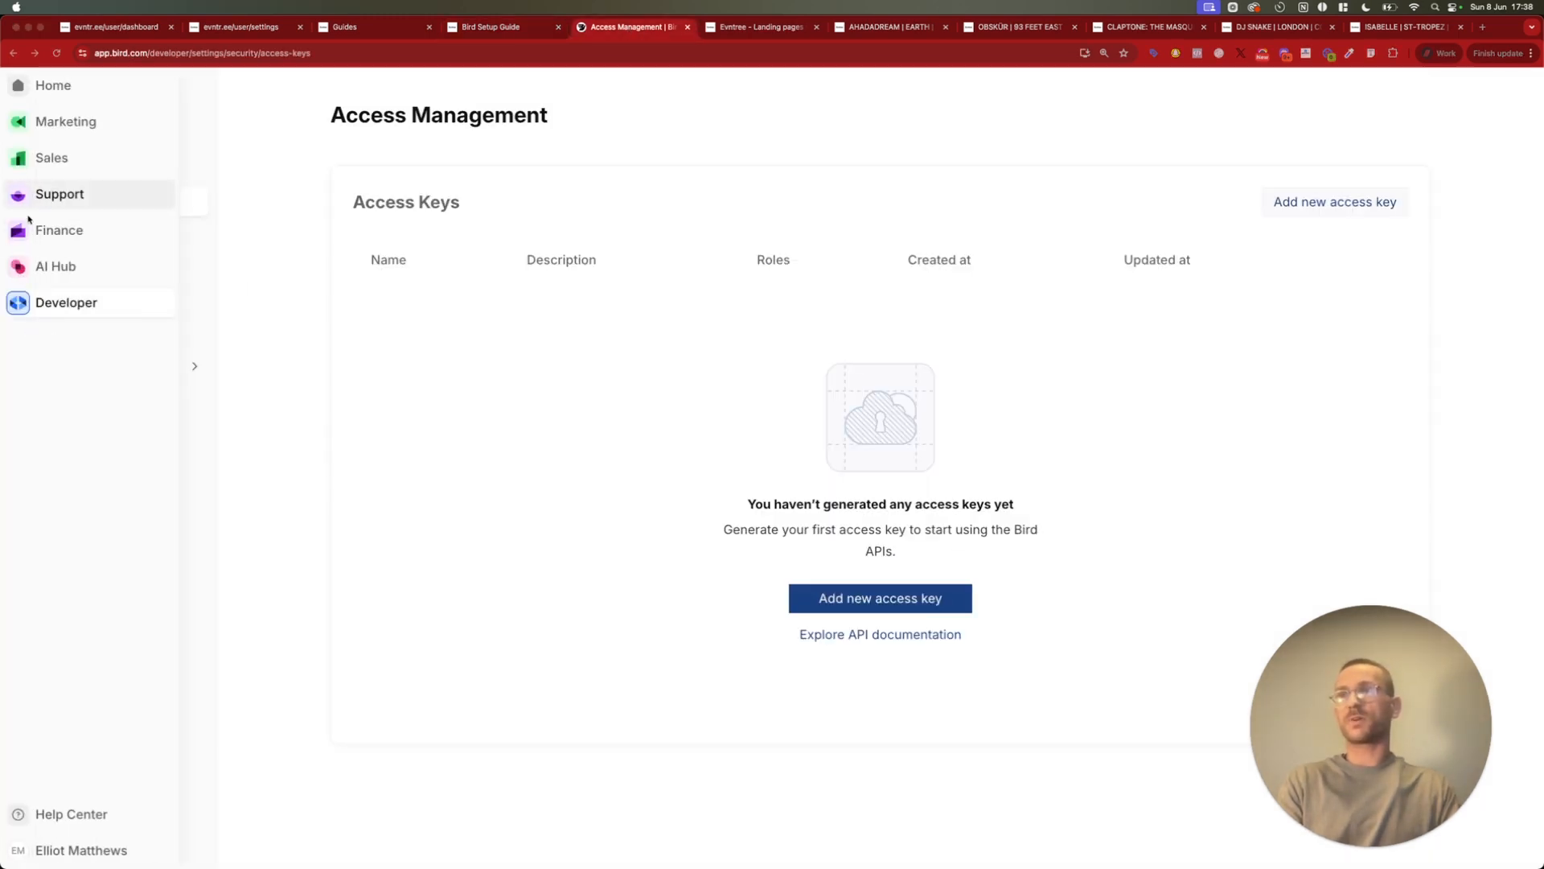
pyautogui.click(16, 302)
pyautogui.doubleClick(113, 174)
pyautogui.click(120, 201)
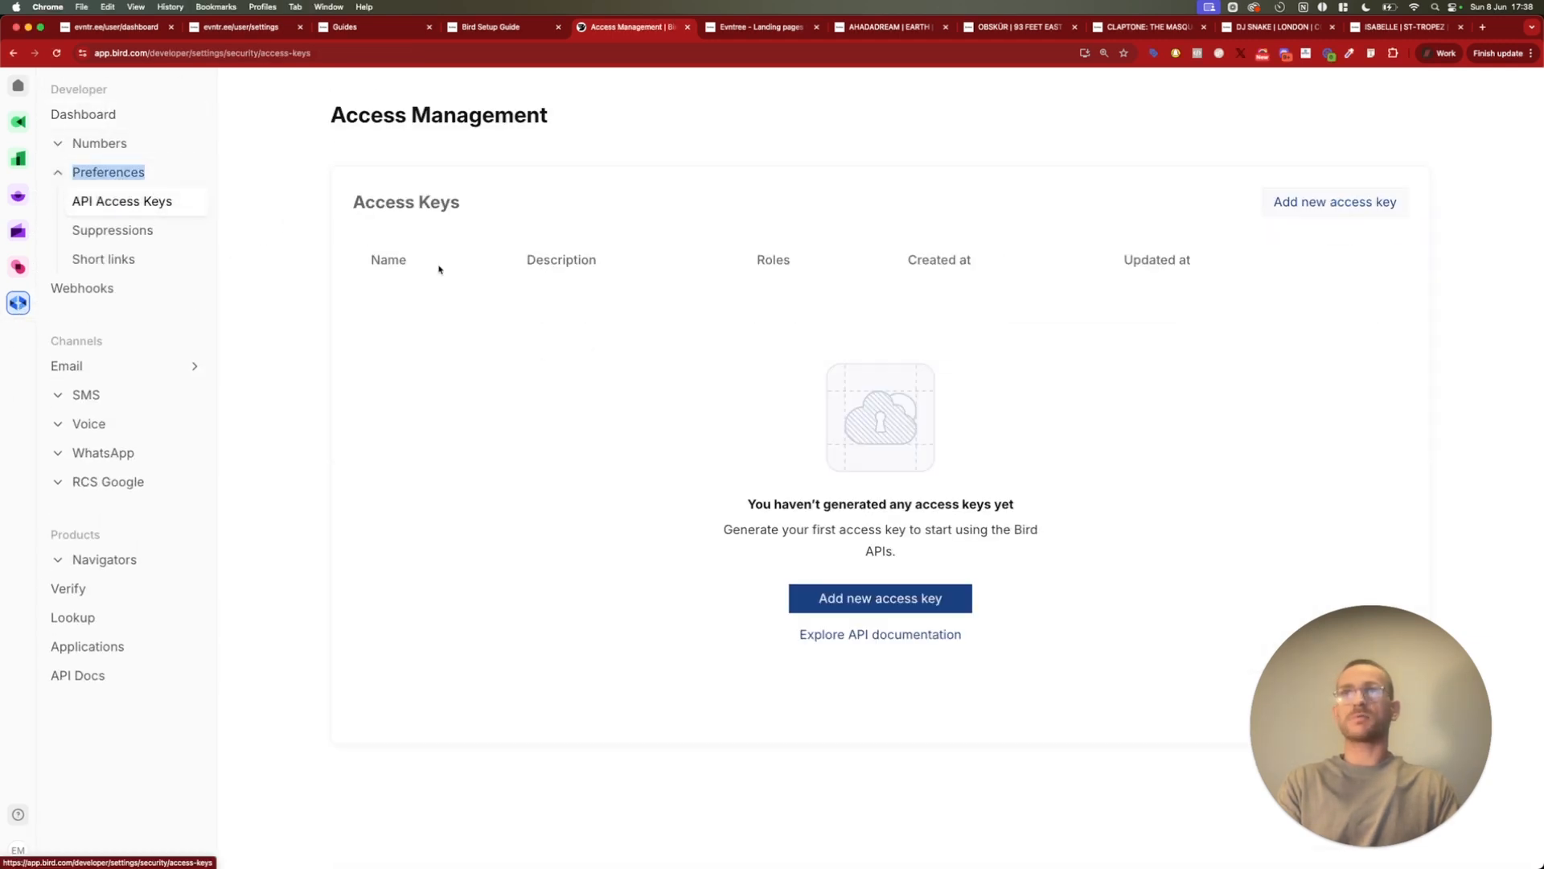
# Start a new access key named "Evntree API Key" and assign it the Organization Owner role
pyautogui.click(894, 600)
pyautogui.click(673, 355)
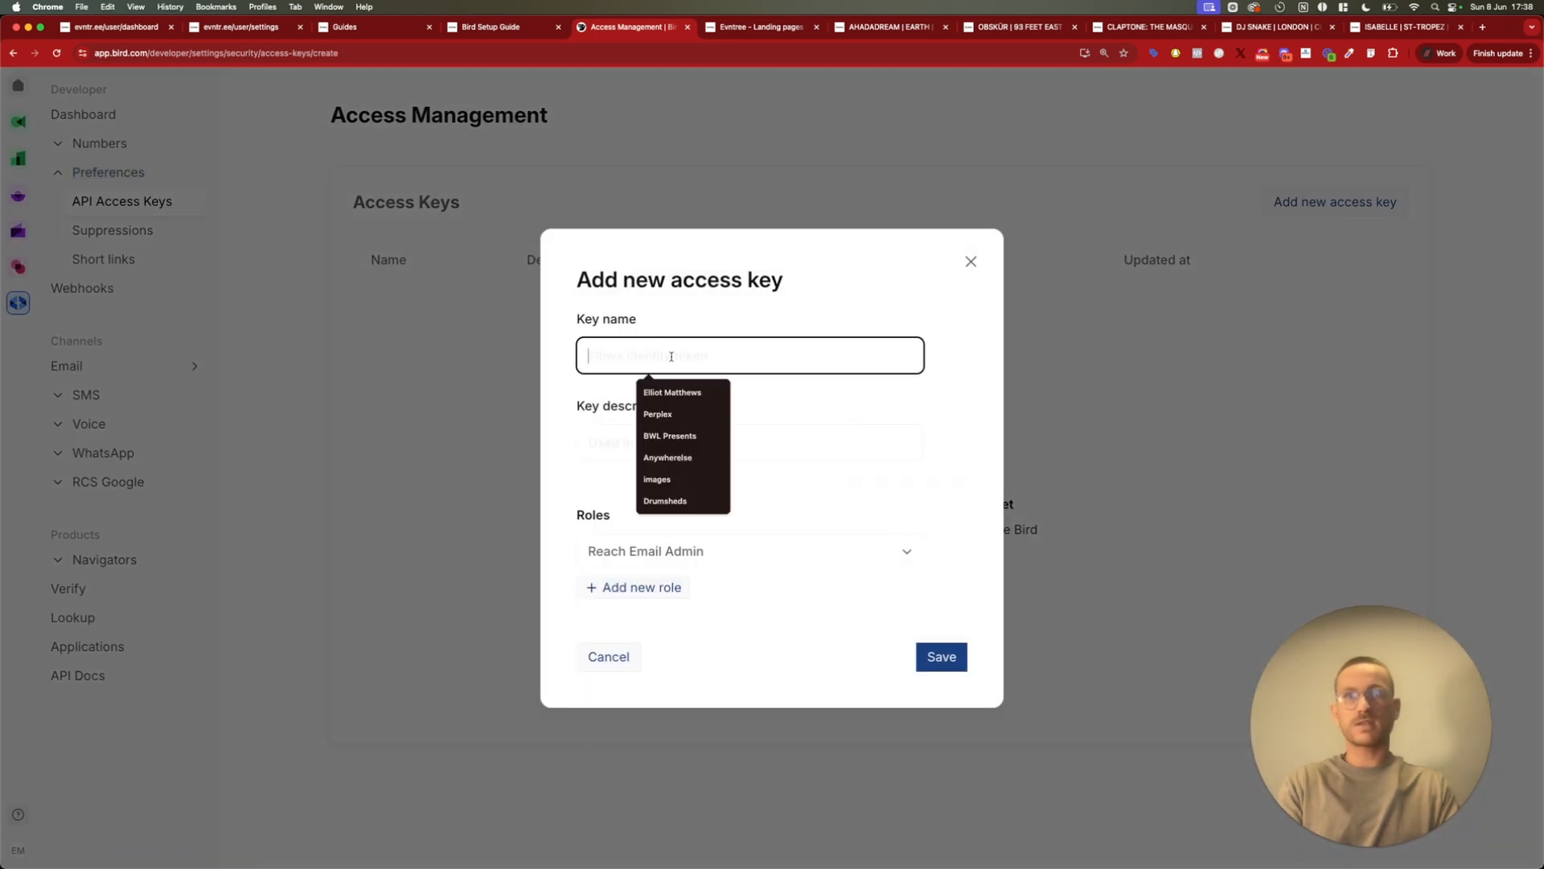
pyautogui.write('Evntree API Key')
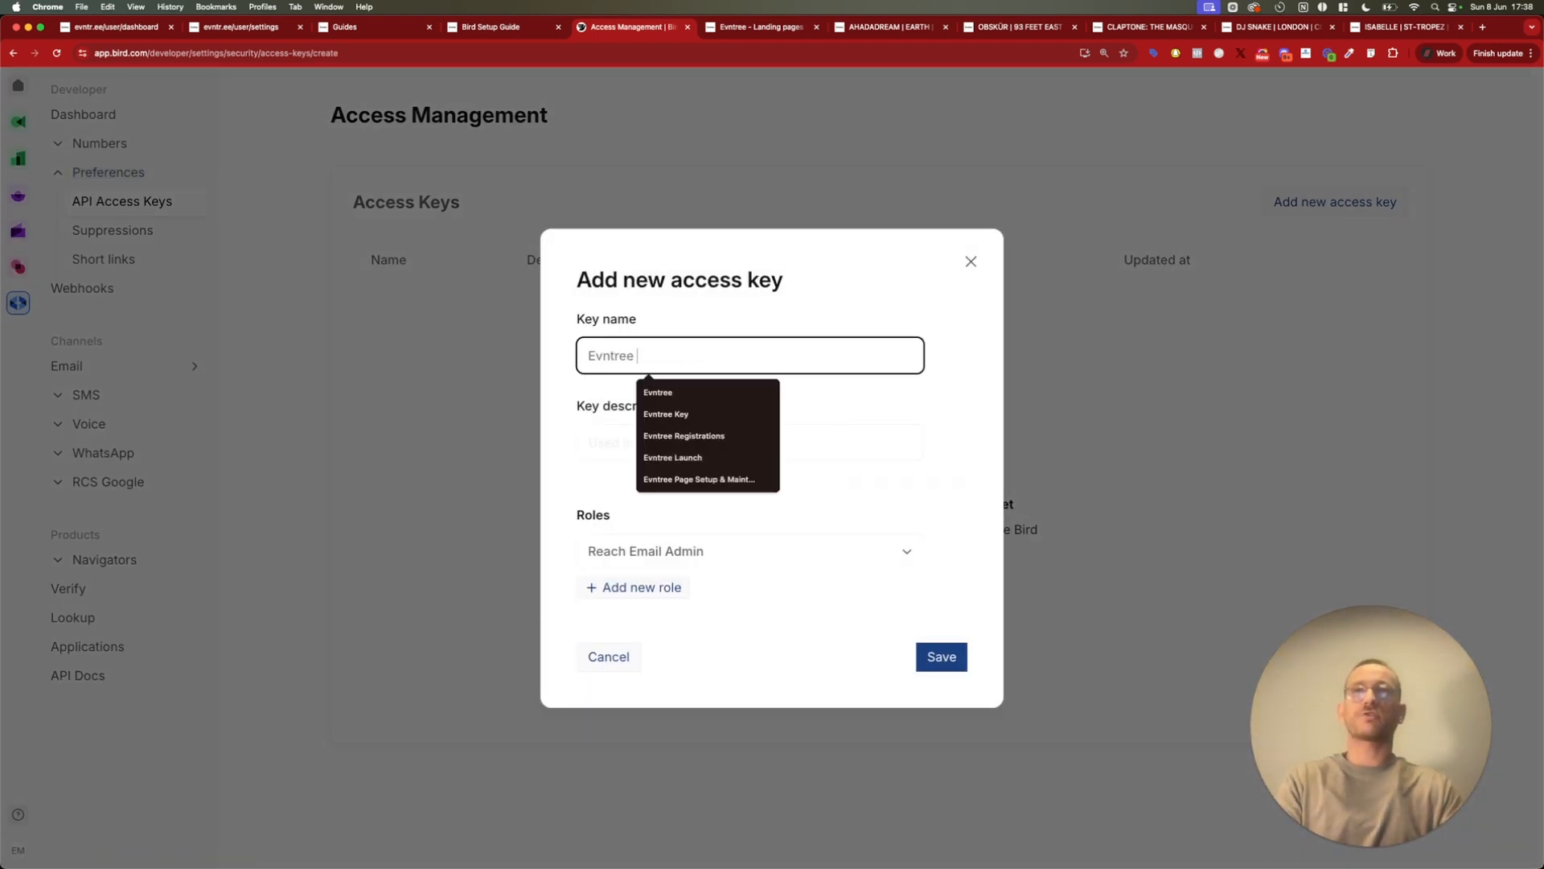
pyautogui.click(682, 555)
pyautogui.click(680, 646)
pyautogui.write('owner')
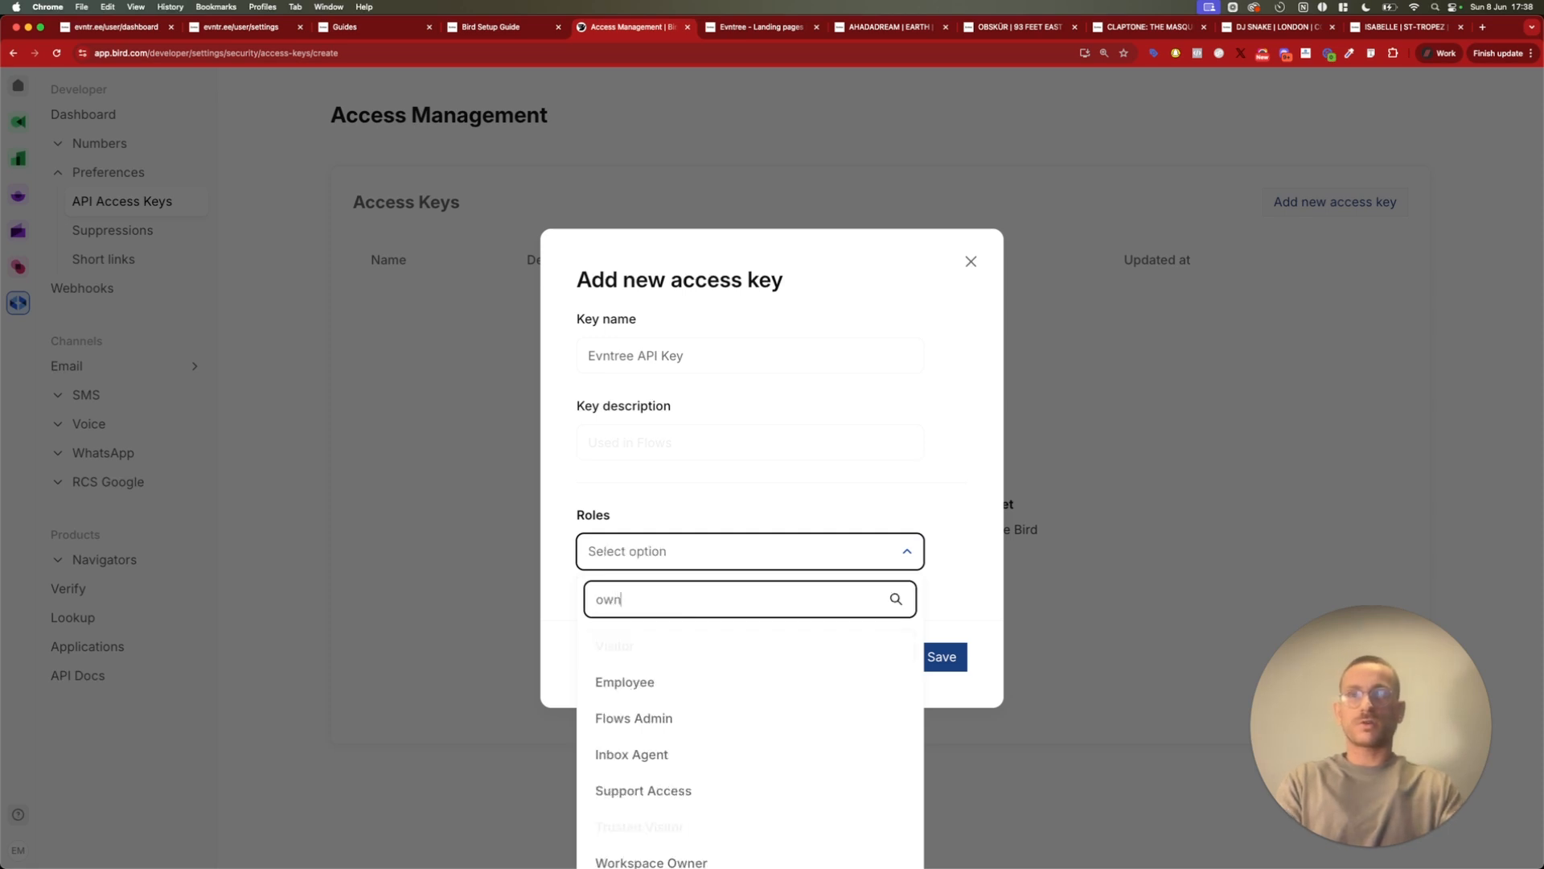
pyautogui.click(692, 682)
# Set the key description to "Used for Evntree", save the access key and copy its token
pyautogui.click(814, 438)
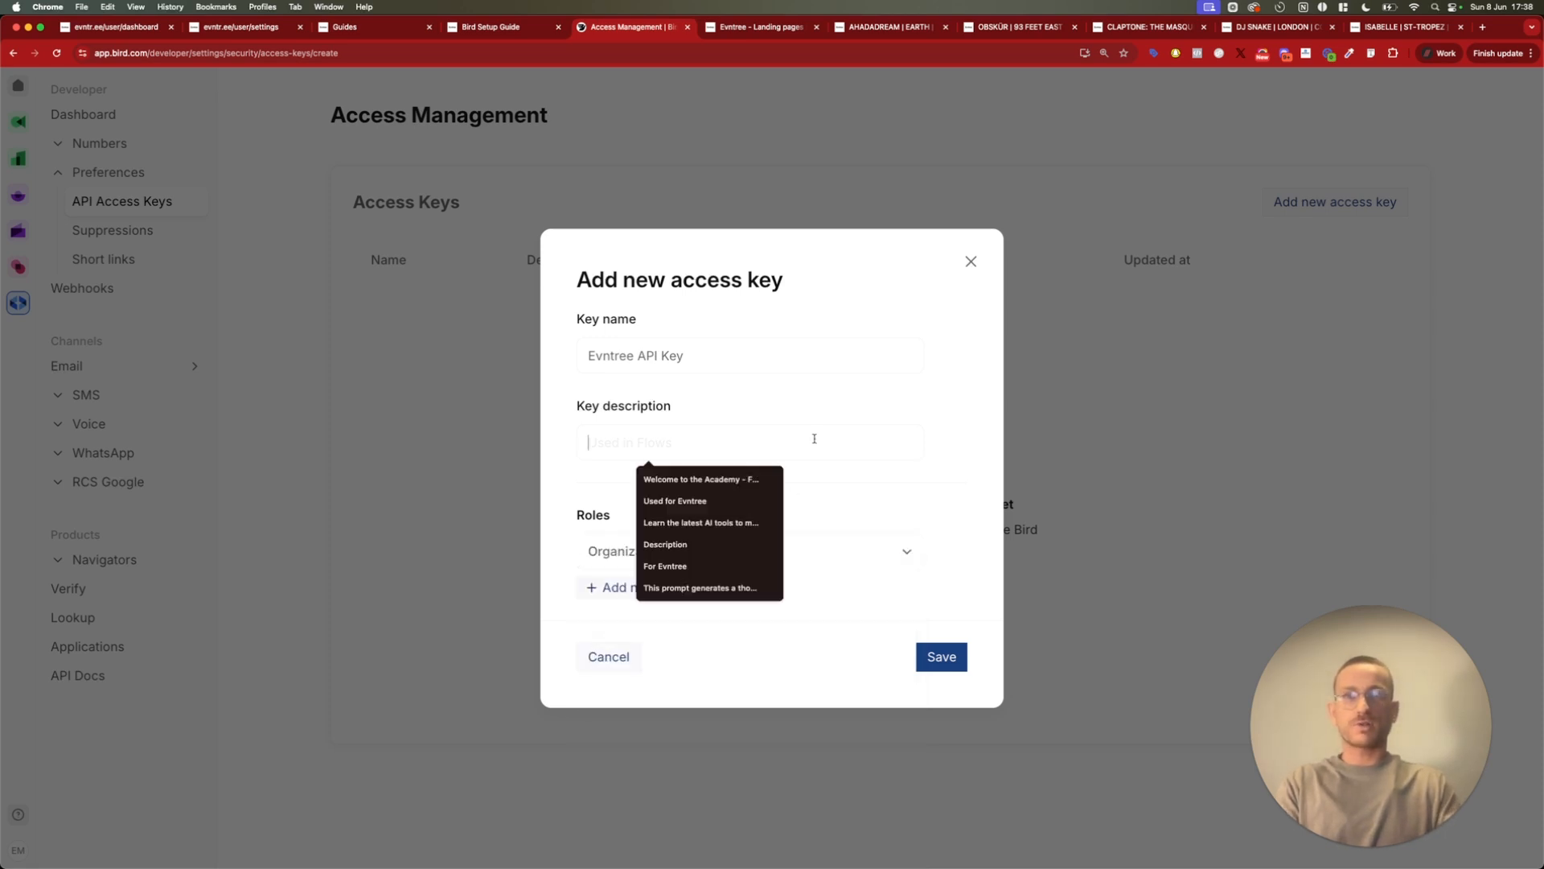
pyautogui.click(936, 656)
pyautogui.click(723, 434)
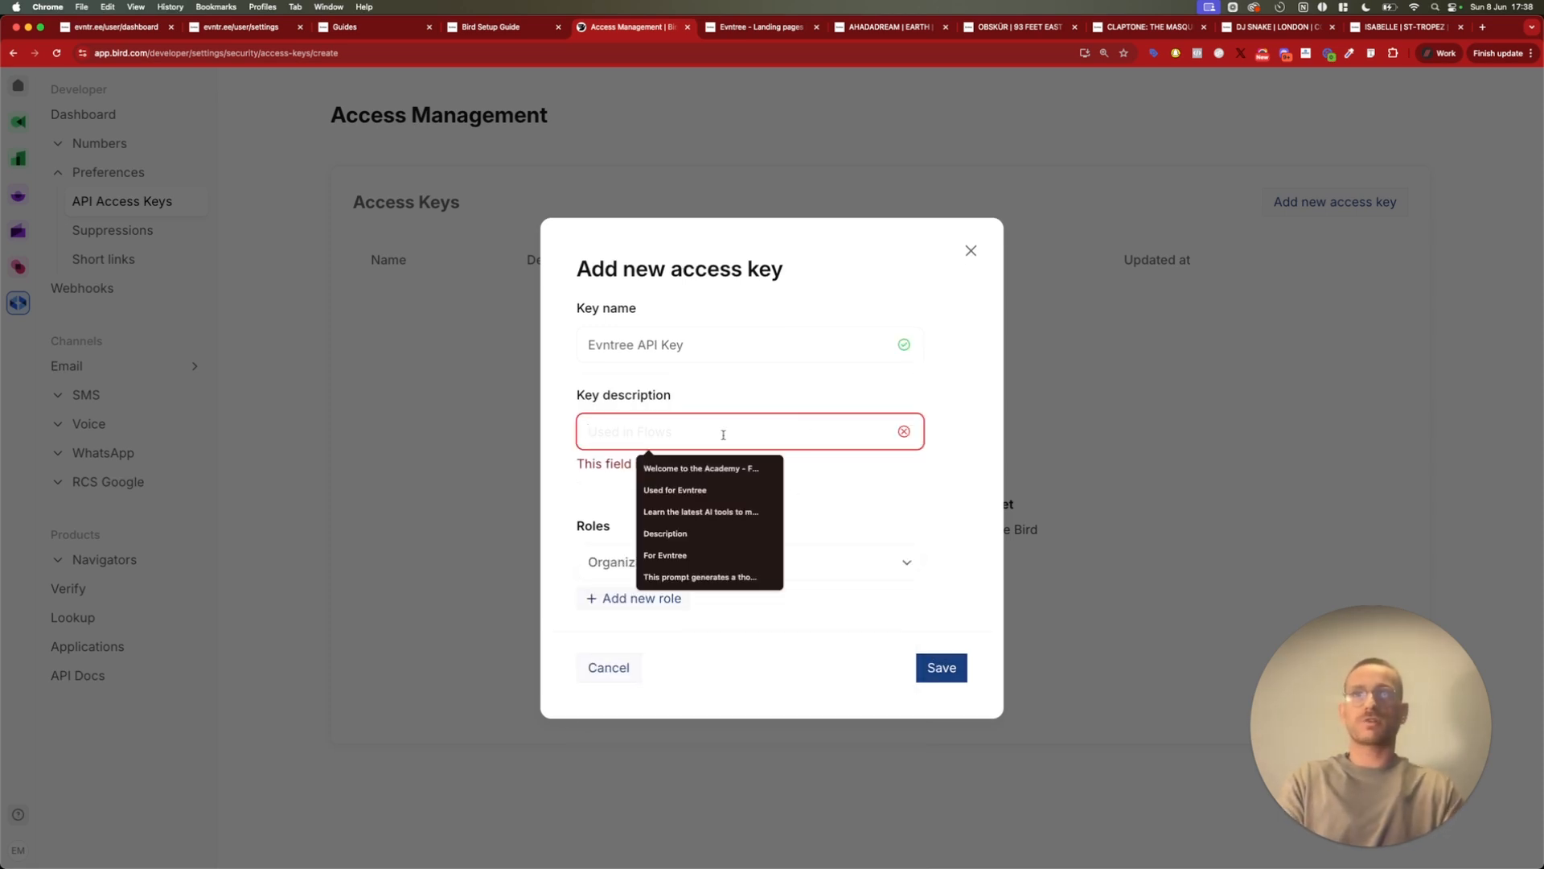
pyautogui.click(675, 490)
pyautogui.click(941, 656)
pyautogui.click(930, 526)
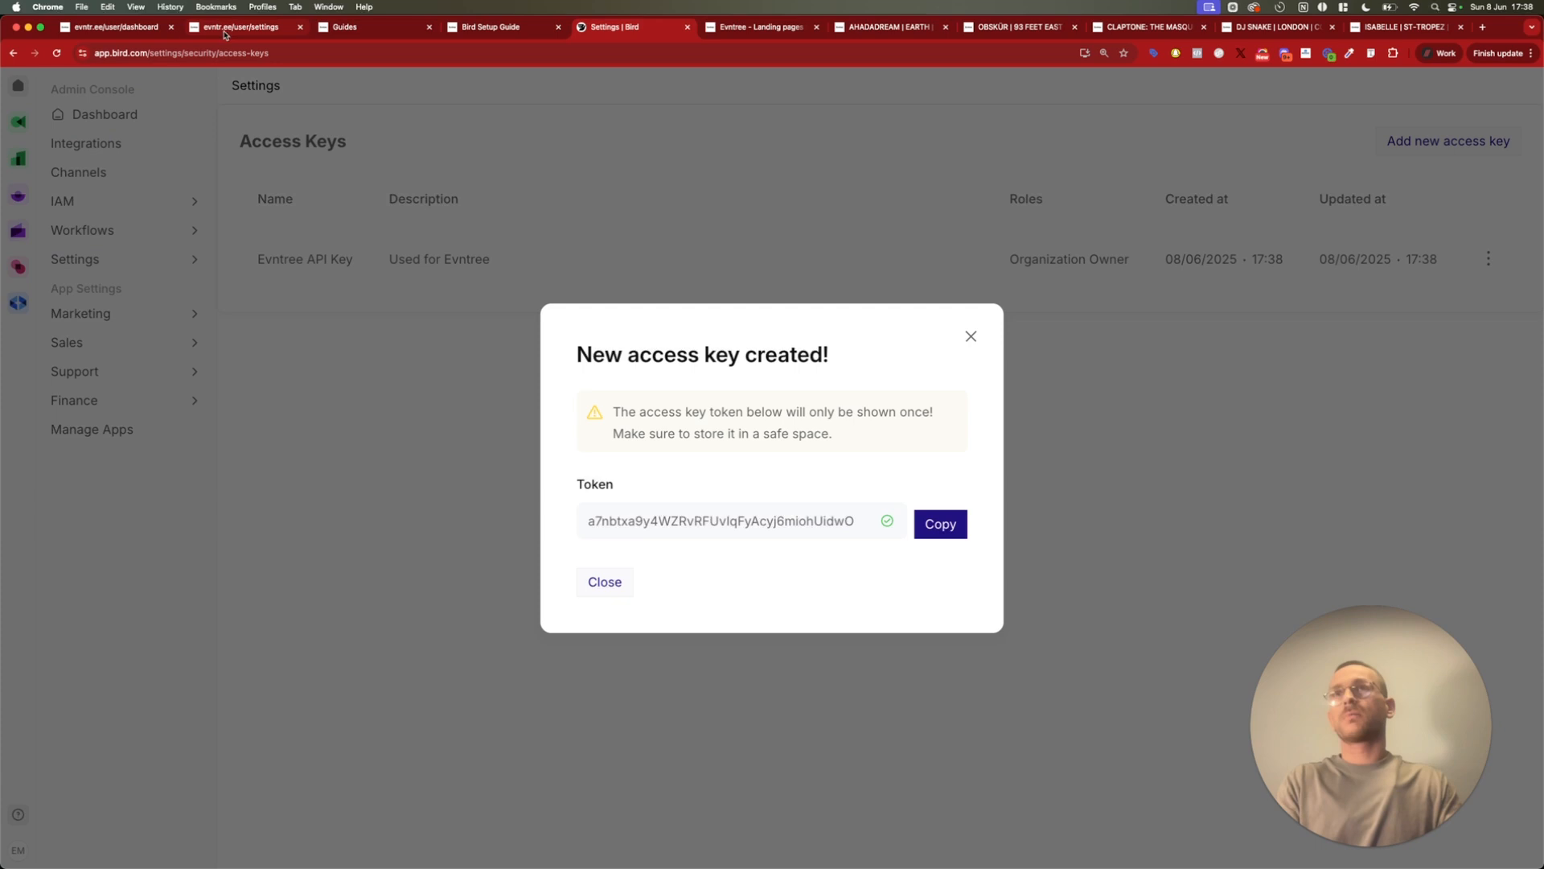
# Return to the Evntree API key settings and paste the copied token as the Bird API Key
pyautogui.click(226, 29)
pyautogui.click(387, 384)
pyautogui.click(312, 467)
pyautogui.press('super+v')
# Open the linked Bird Dashboard organization settings in a new tab and copy the organization ID
pyautogui.click(312, 549)
pyautogui.click(356, 572)
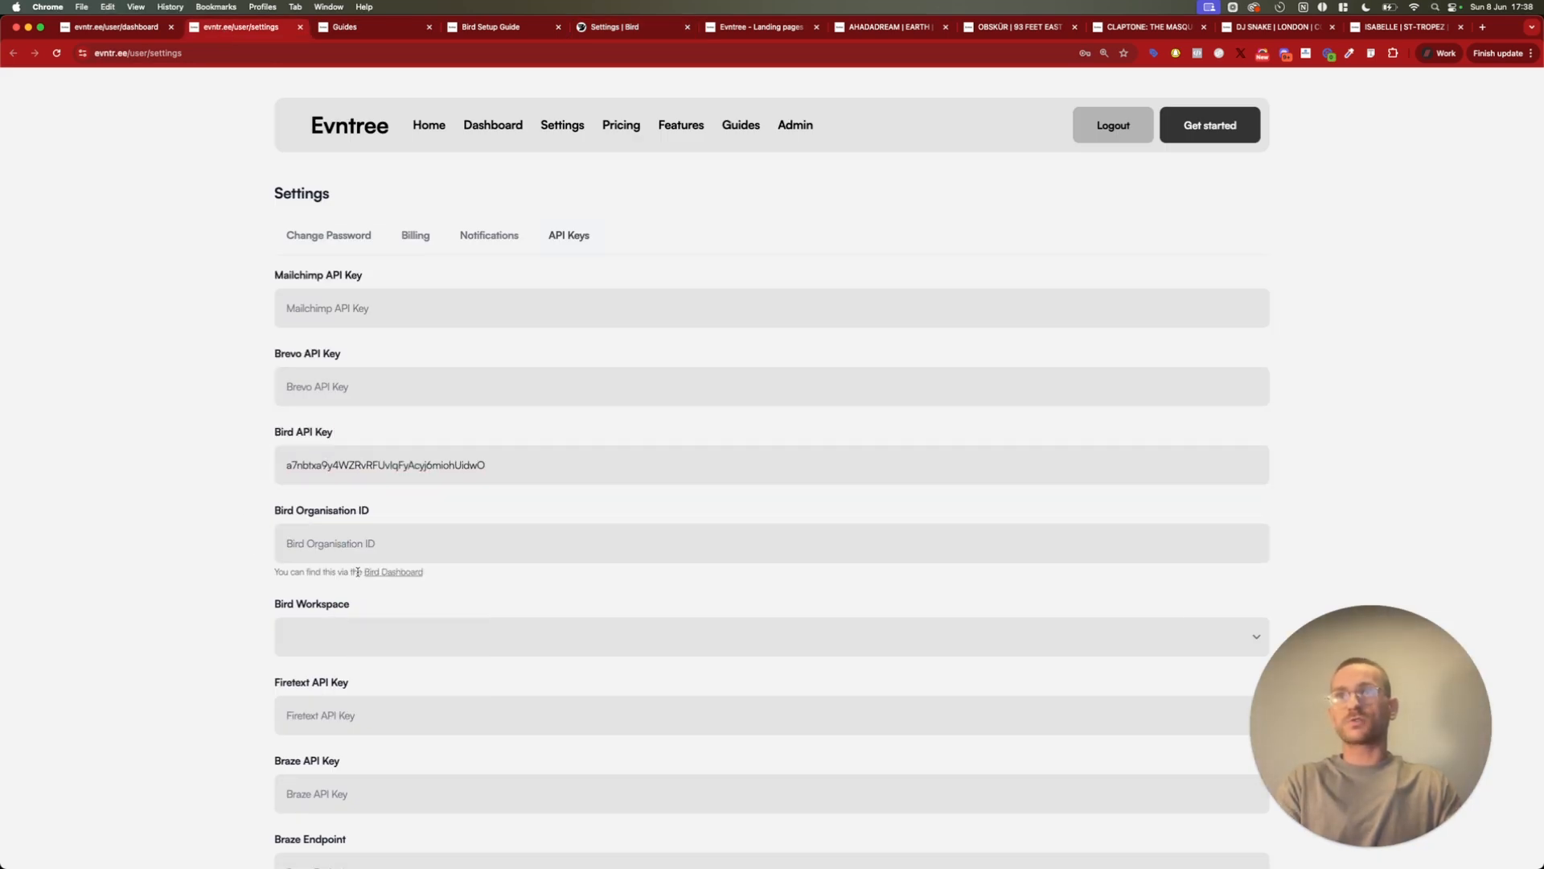
pyautogui.rightClick(402, 573)
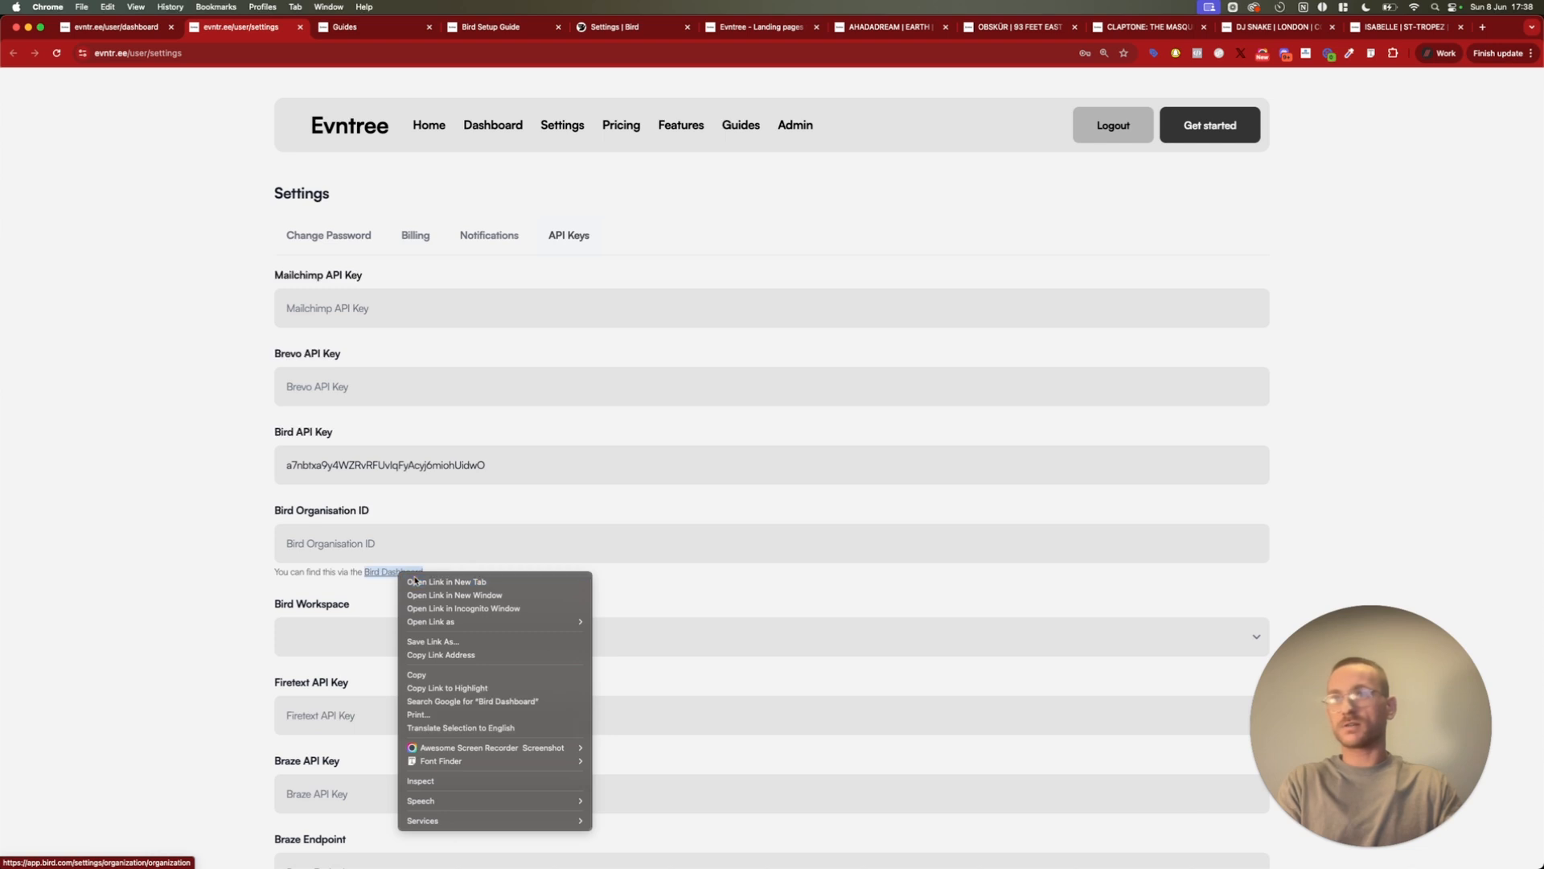
pyautogui.click(427, 580)
pyautogui.click(312, 28)
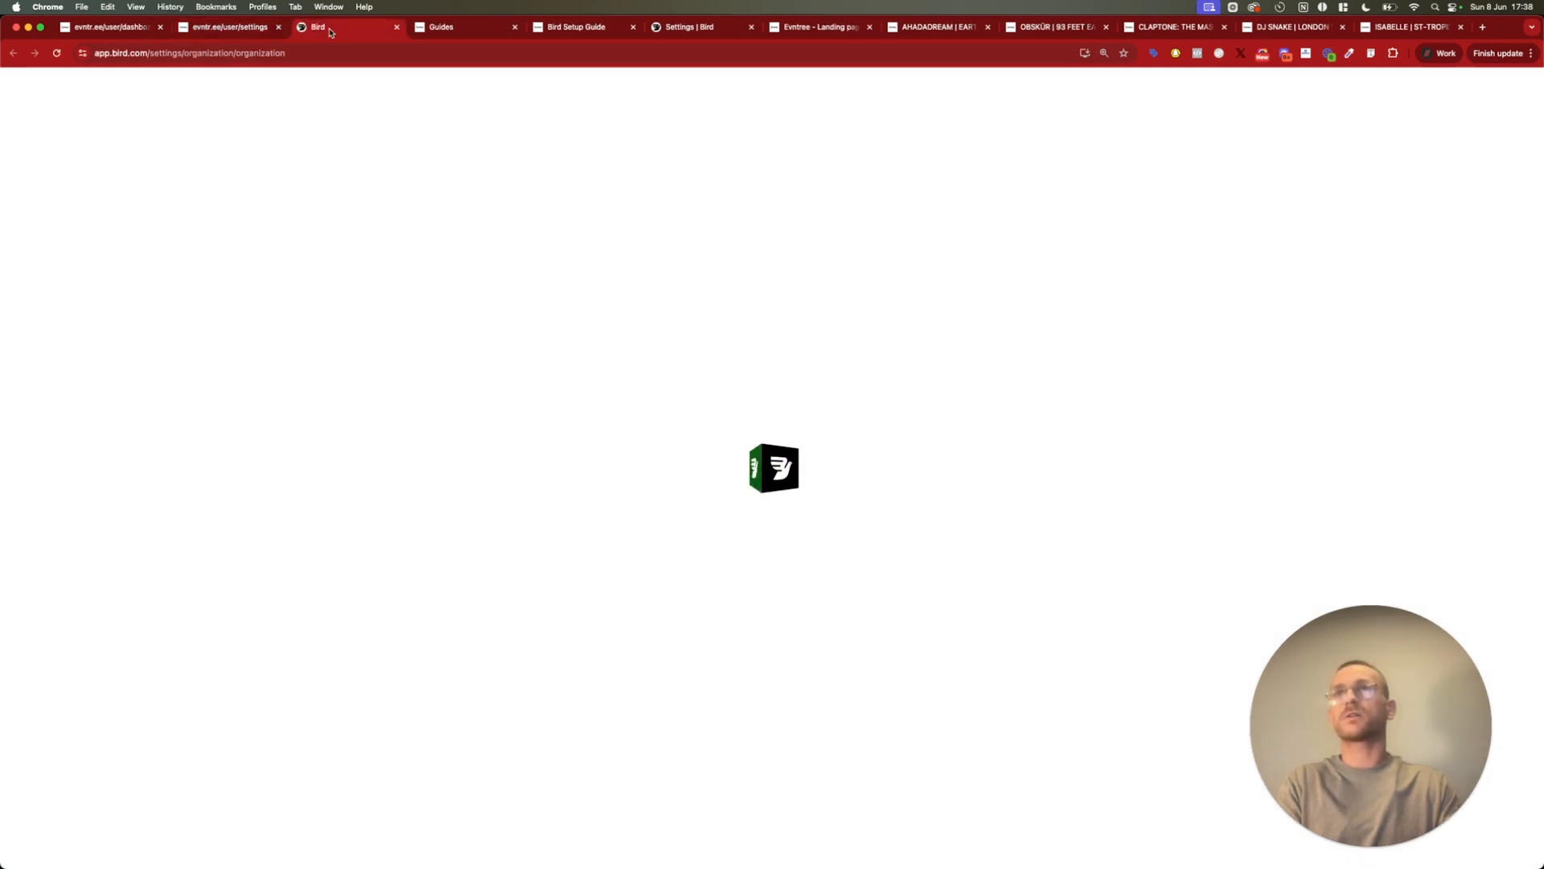
pyautogui.click(294, 351)
pyautogui.tripleClick(294, 351)
# Paste the ID into Evntree's Bird Organisation ID and choose eventmarketingacademy as the Bird Workspace
pyautogui.click(242, 34)
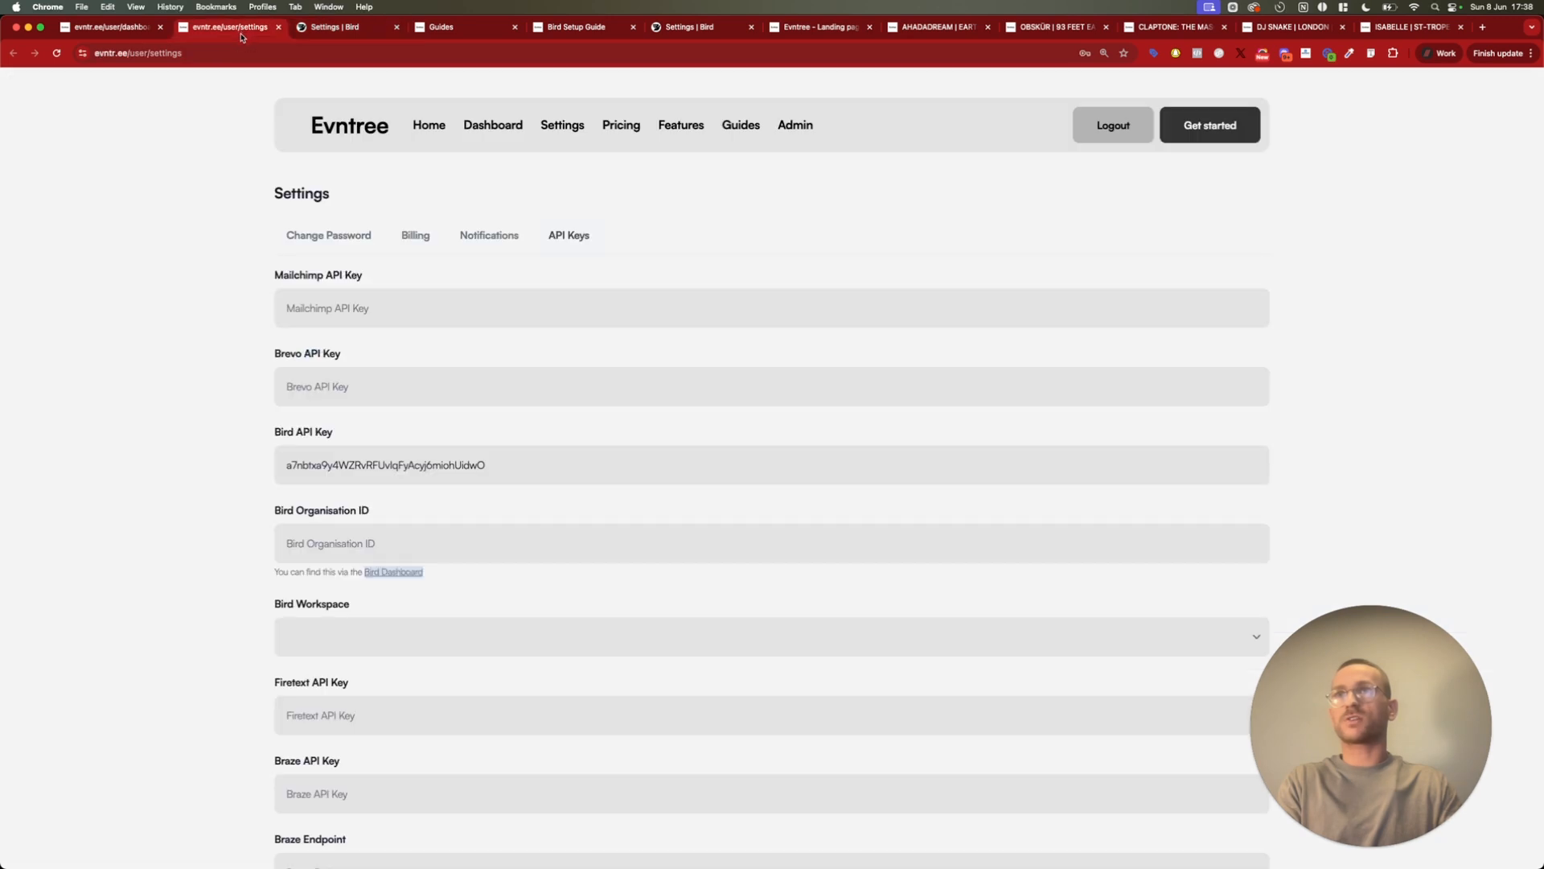
pyautogui.click(399, 543)
pyautogui.press('super+v')
pyautogui.click(315, 637)
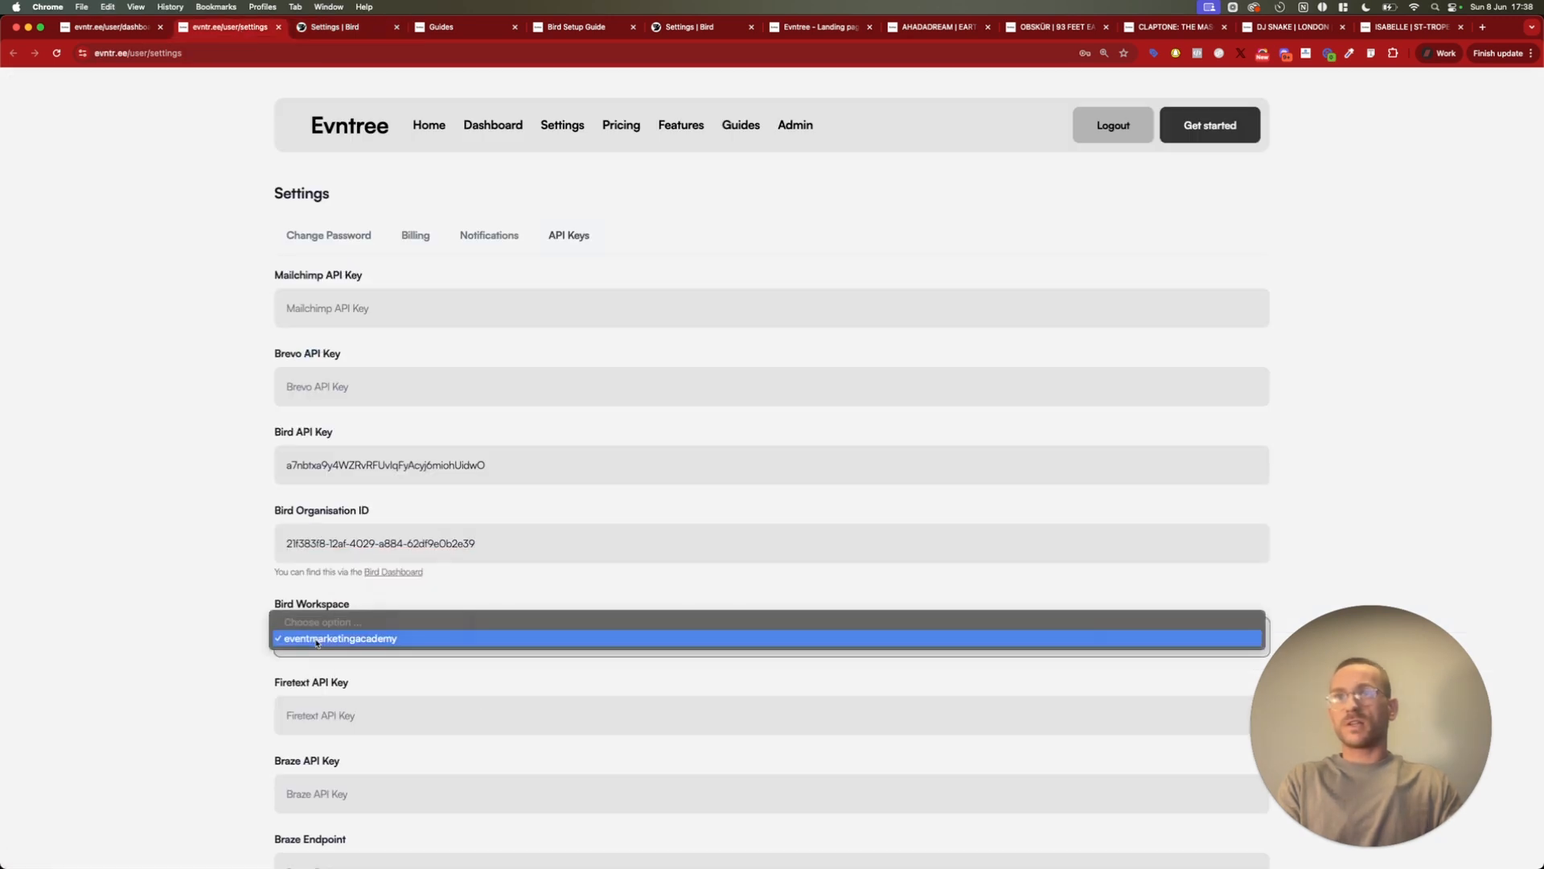
pyautogui.click(315, 638)
pyautogui.click(314, 639)
pyautogui.click(315, 639)
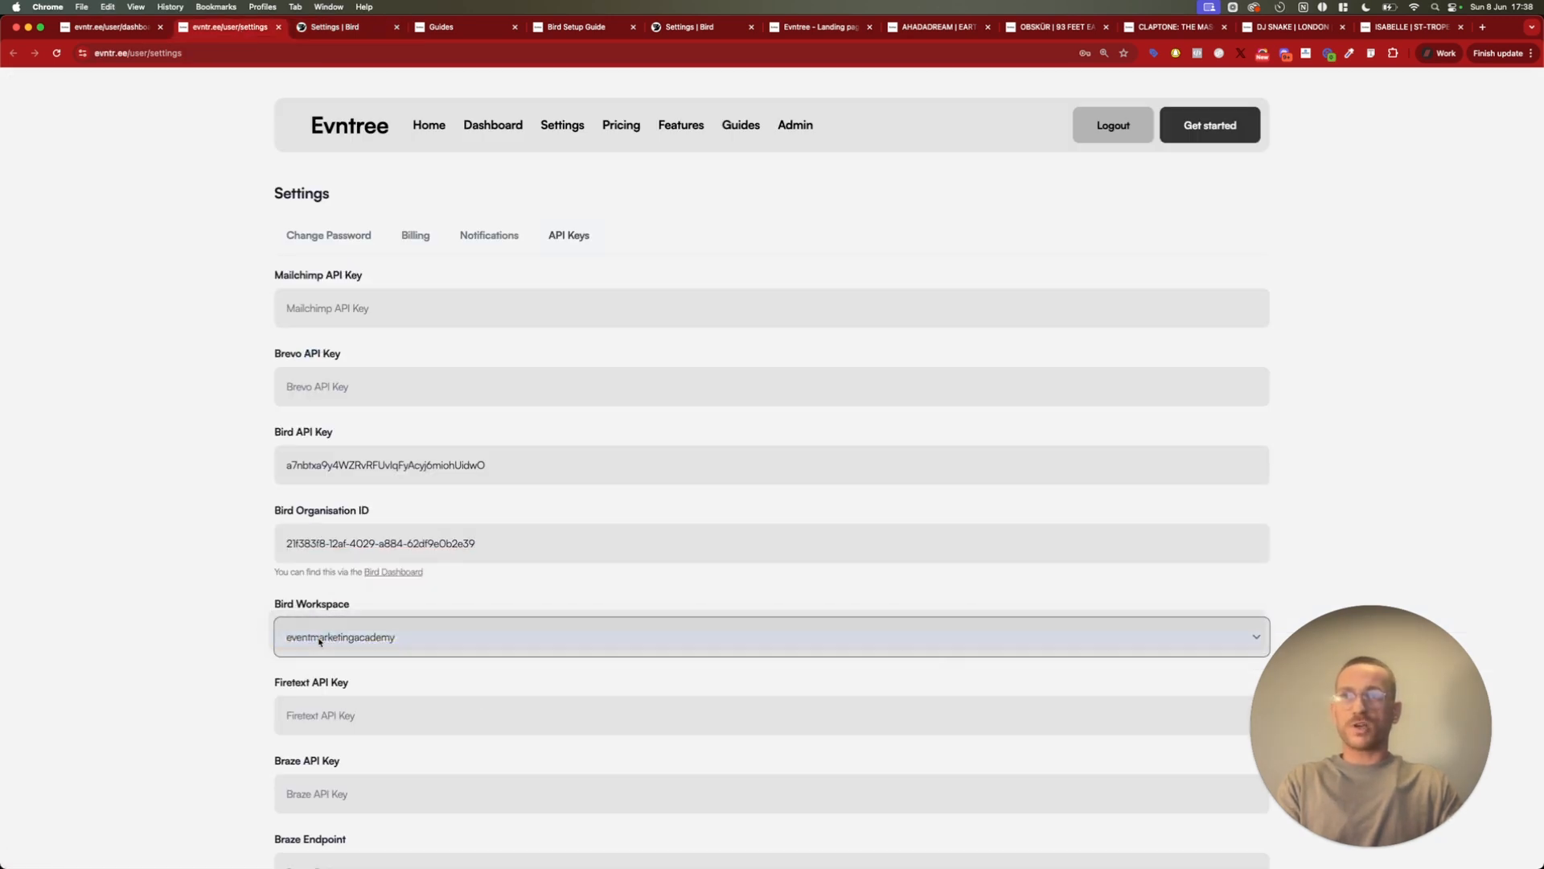
# Save the updated API key settings and reload the settings page
pyautogui.scroll(-8, 421, 638)
pyautogui.click(413, 653)
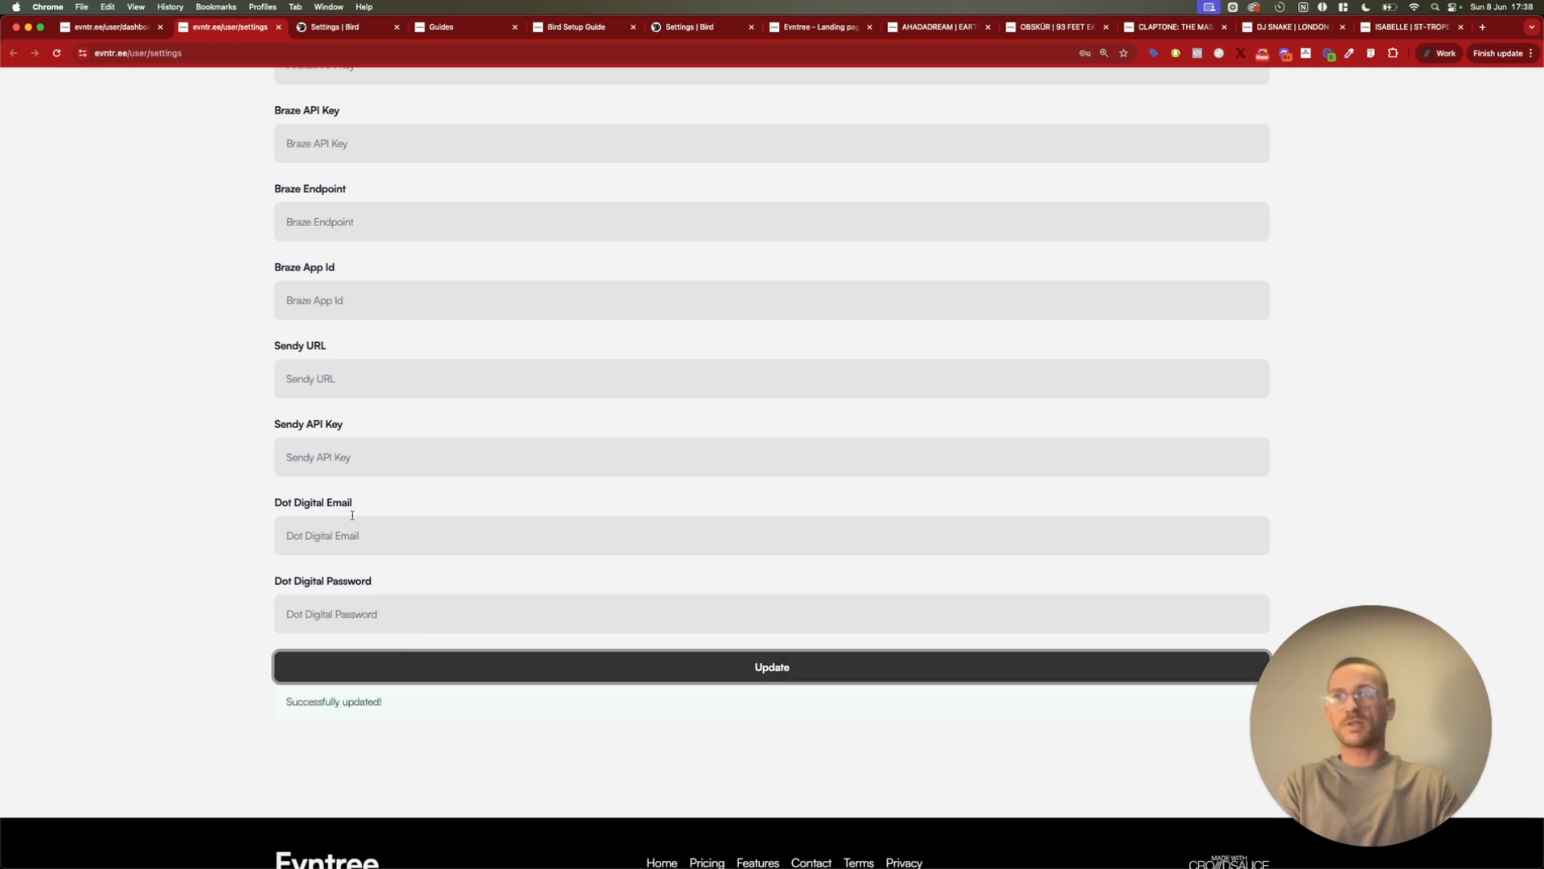
pyautogui.scroll(10, 407, 638)
pyautogui.click(57, 53)
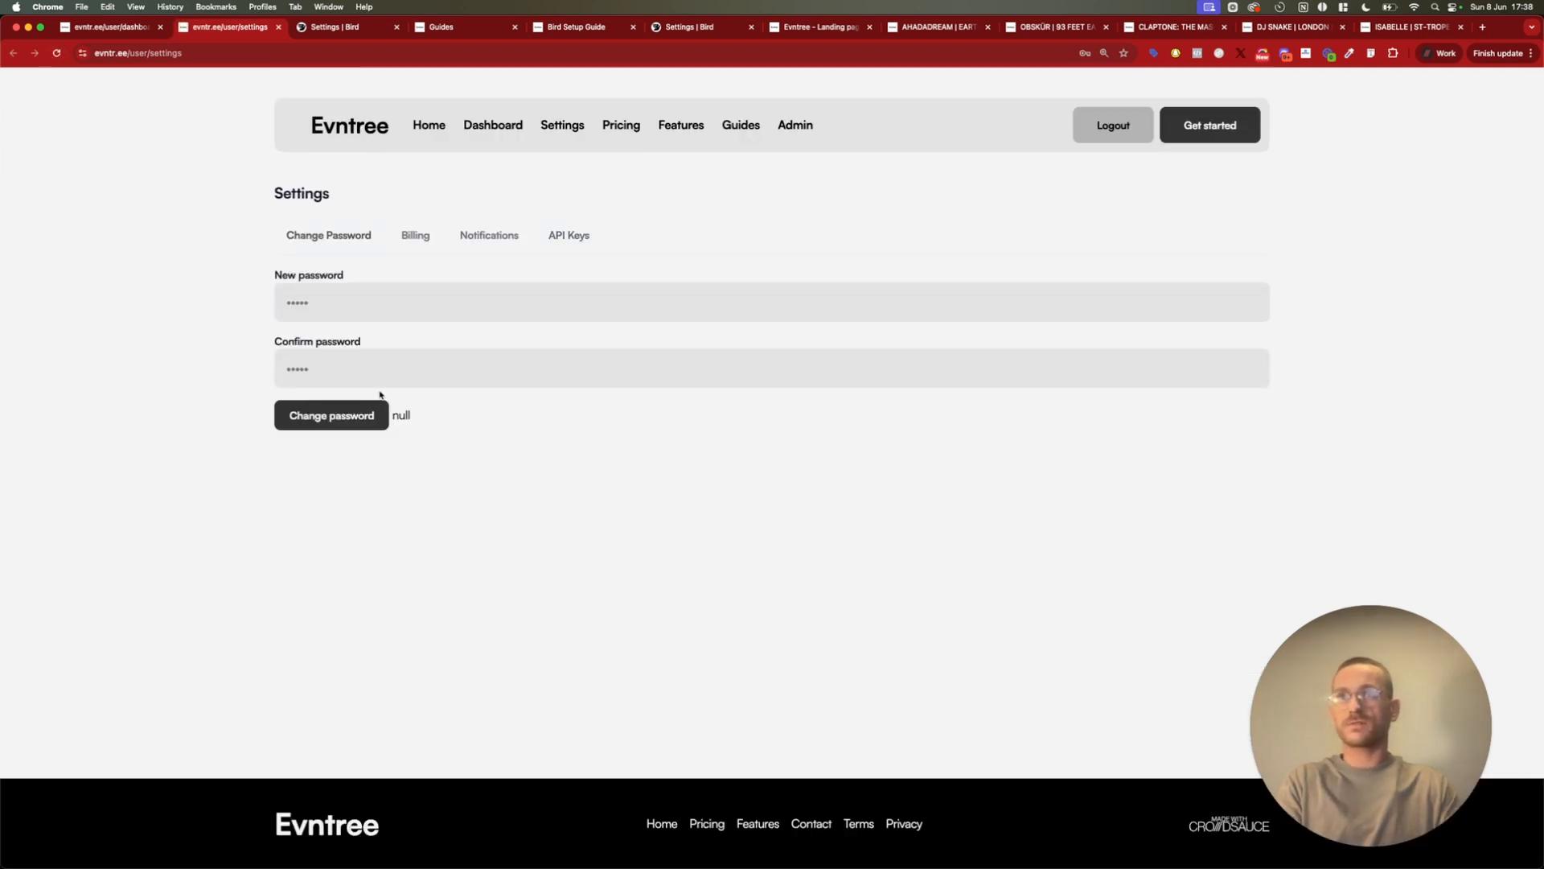
# Set the Bird Workspace to eventmarketingacademy again, update the API key settings, and check them after reloading
pyautogui.click(553, 245)
pyautogui.scroll(-1, 473, 554)
pyautogui.click(442, 596)
pyautogui.click(419, 626)
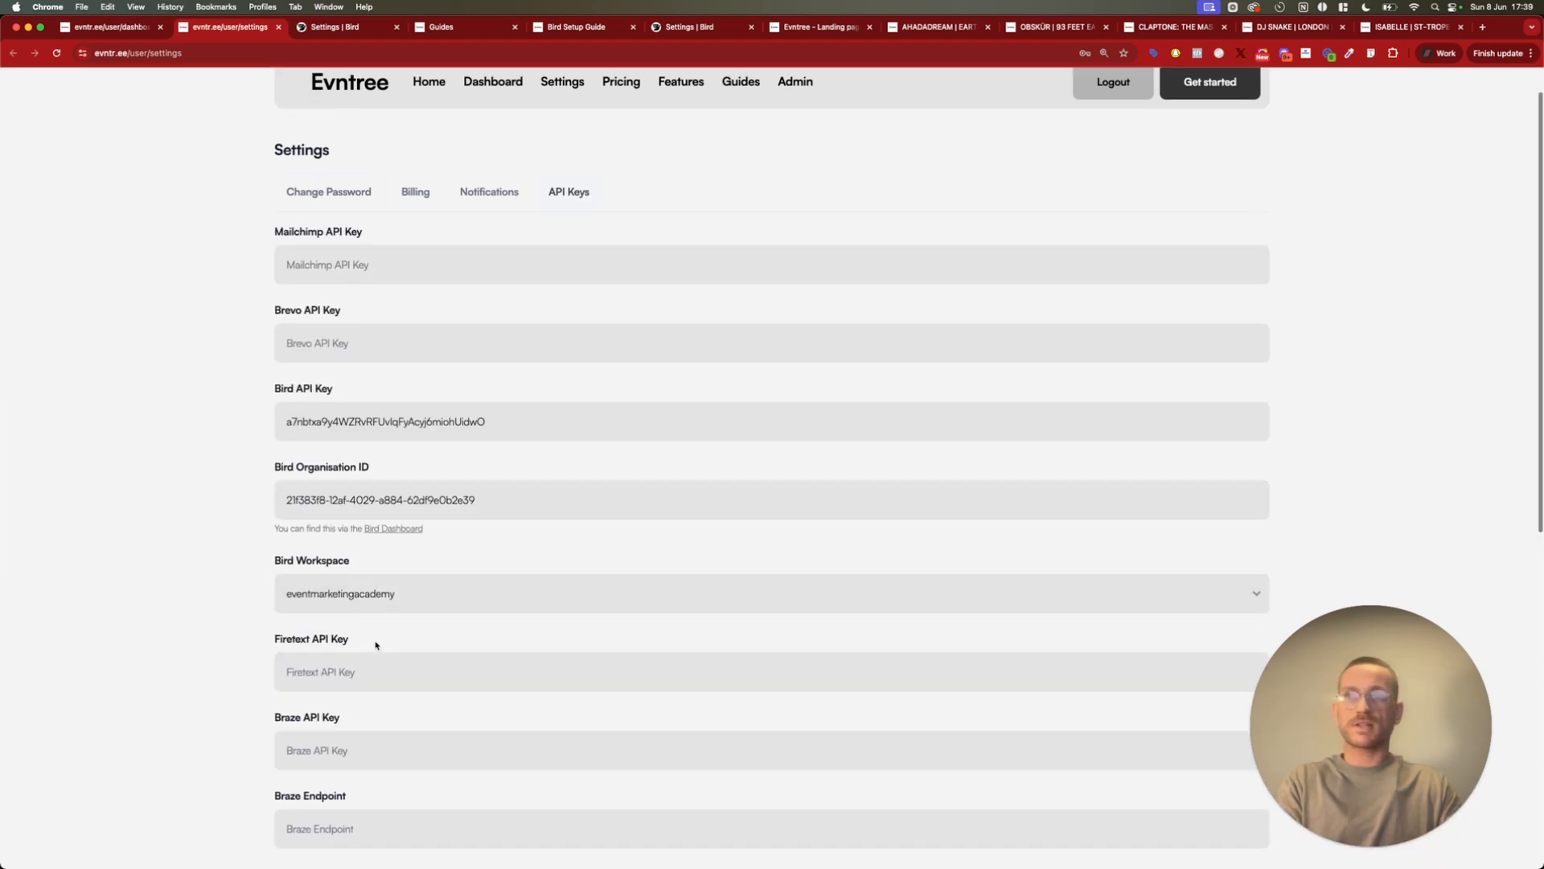
pyautogui.scroll(-8, 321, 644)
pyautogui.click(407, 670)
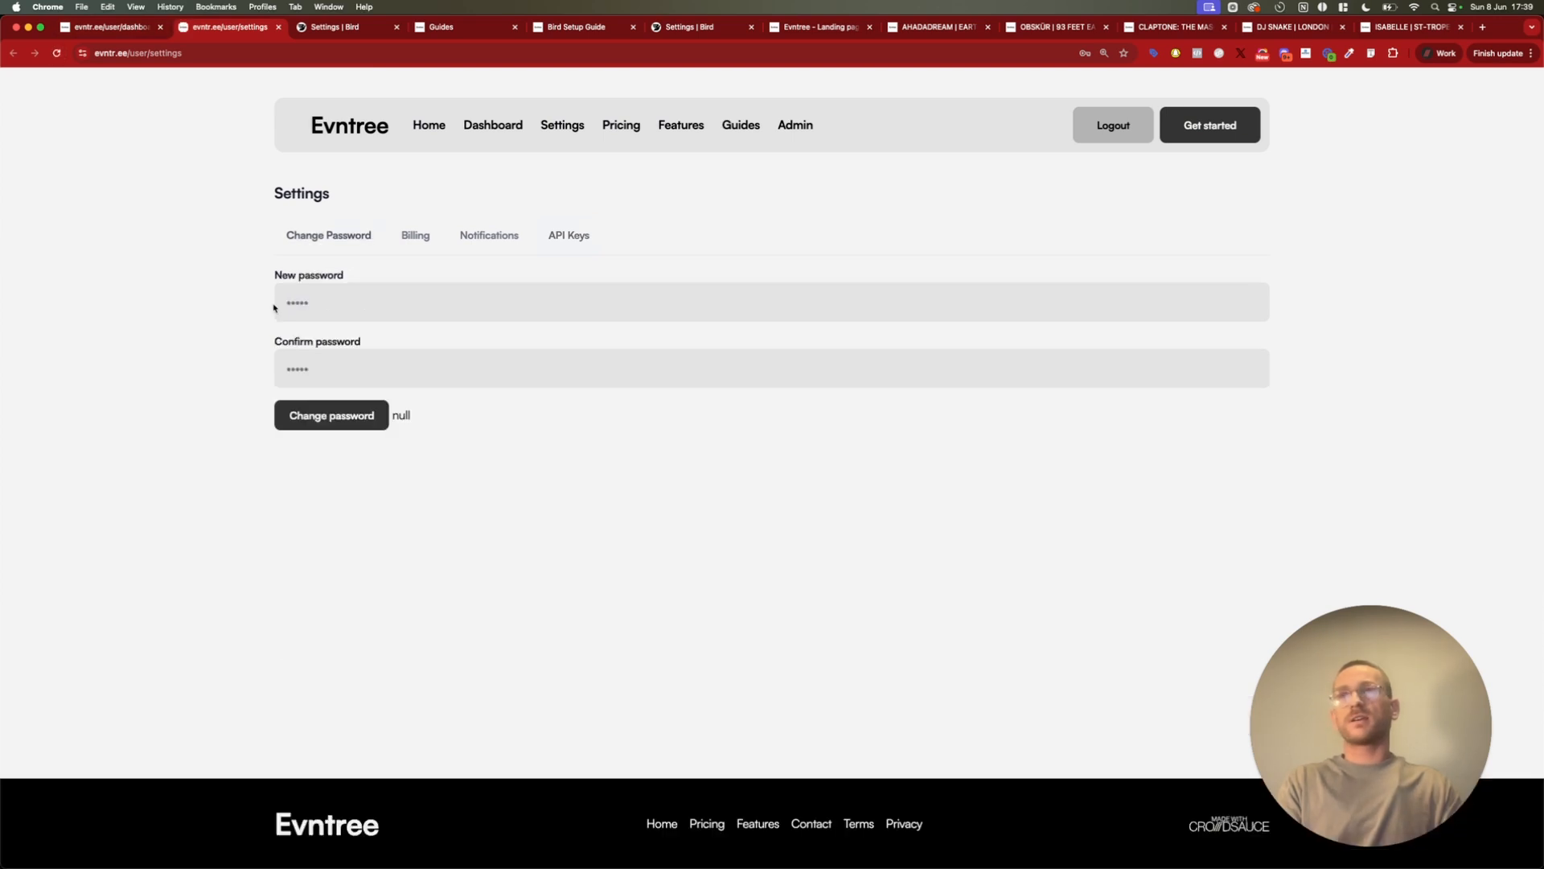
pyautogui.click(554, 242)
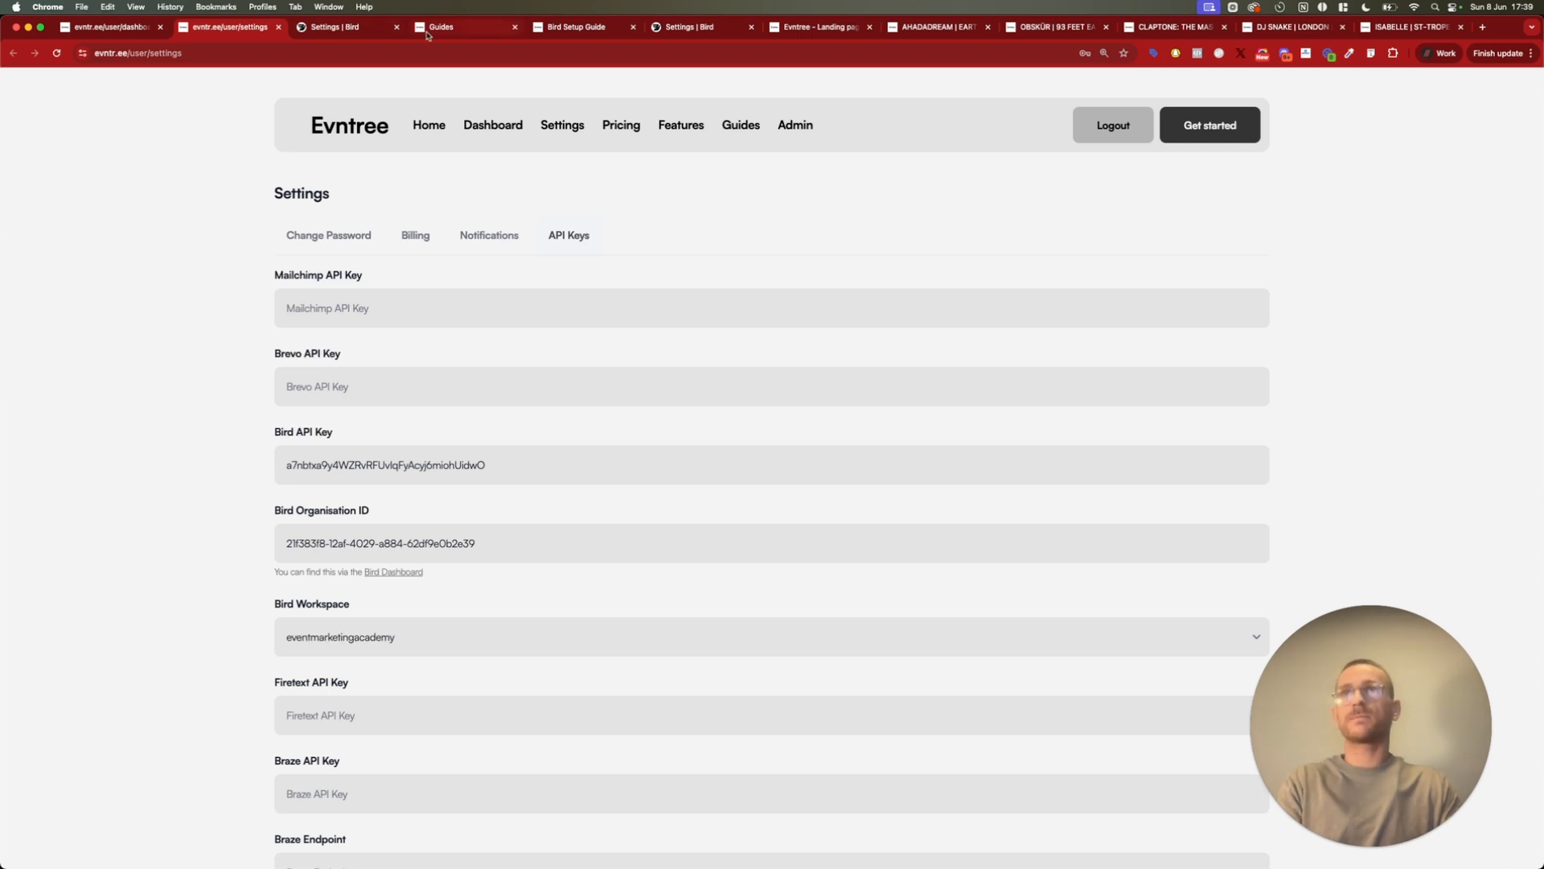
# Add a new landing page from the dashboard and set its URL path to "ema-festival"
pyautogui.click(499, 133)
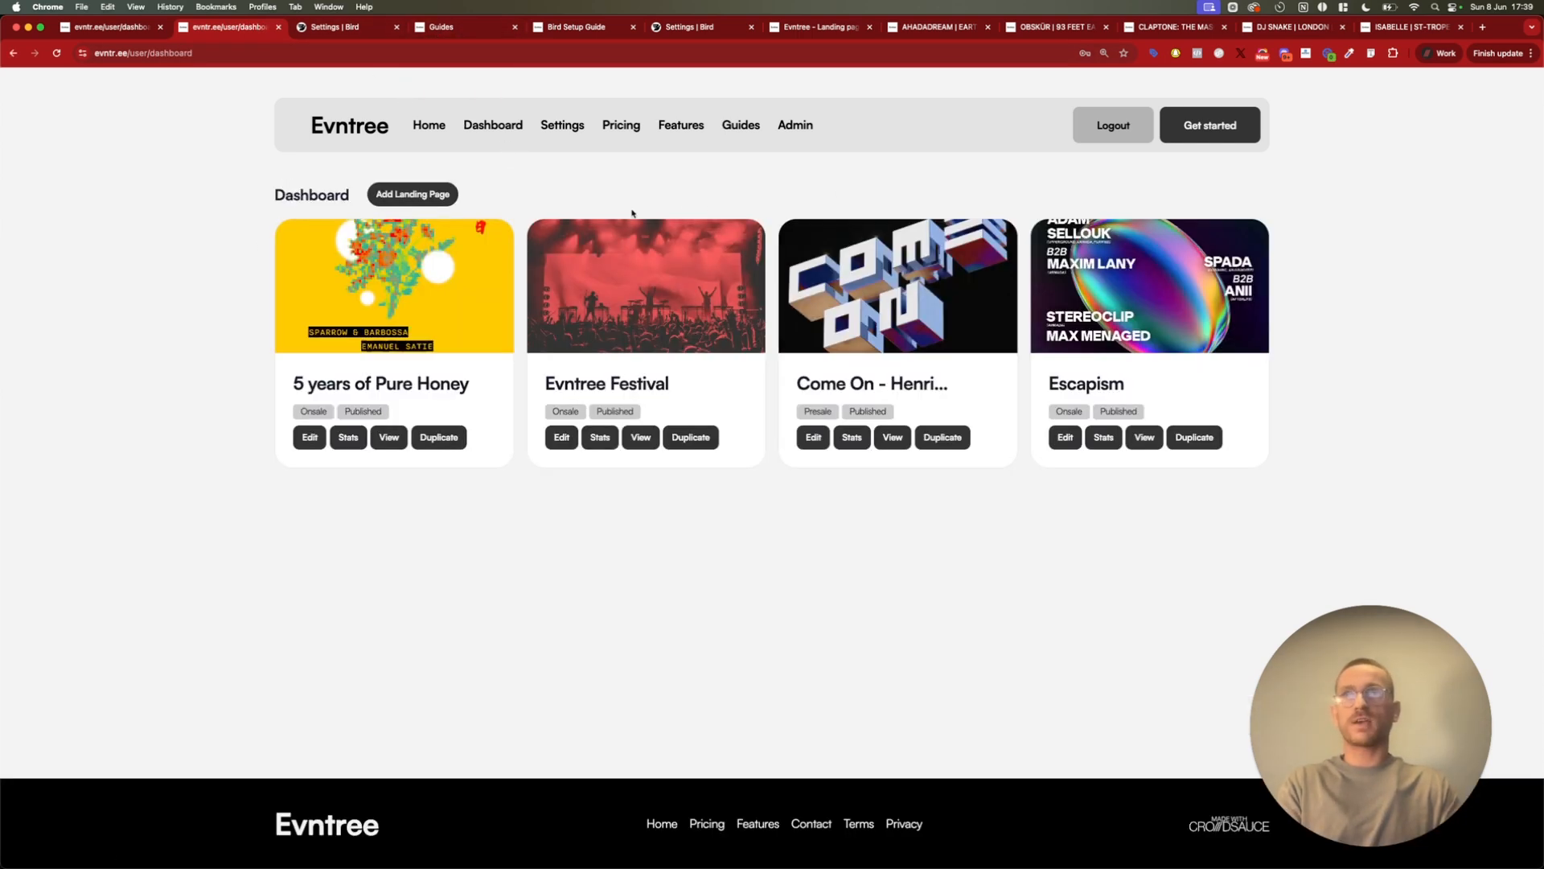
pyautogui.click(413, 194)
pyautogui.scroll(-2, 294, 206)
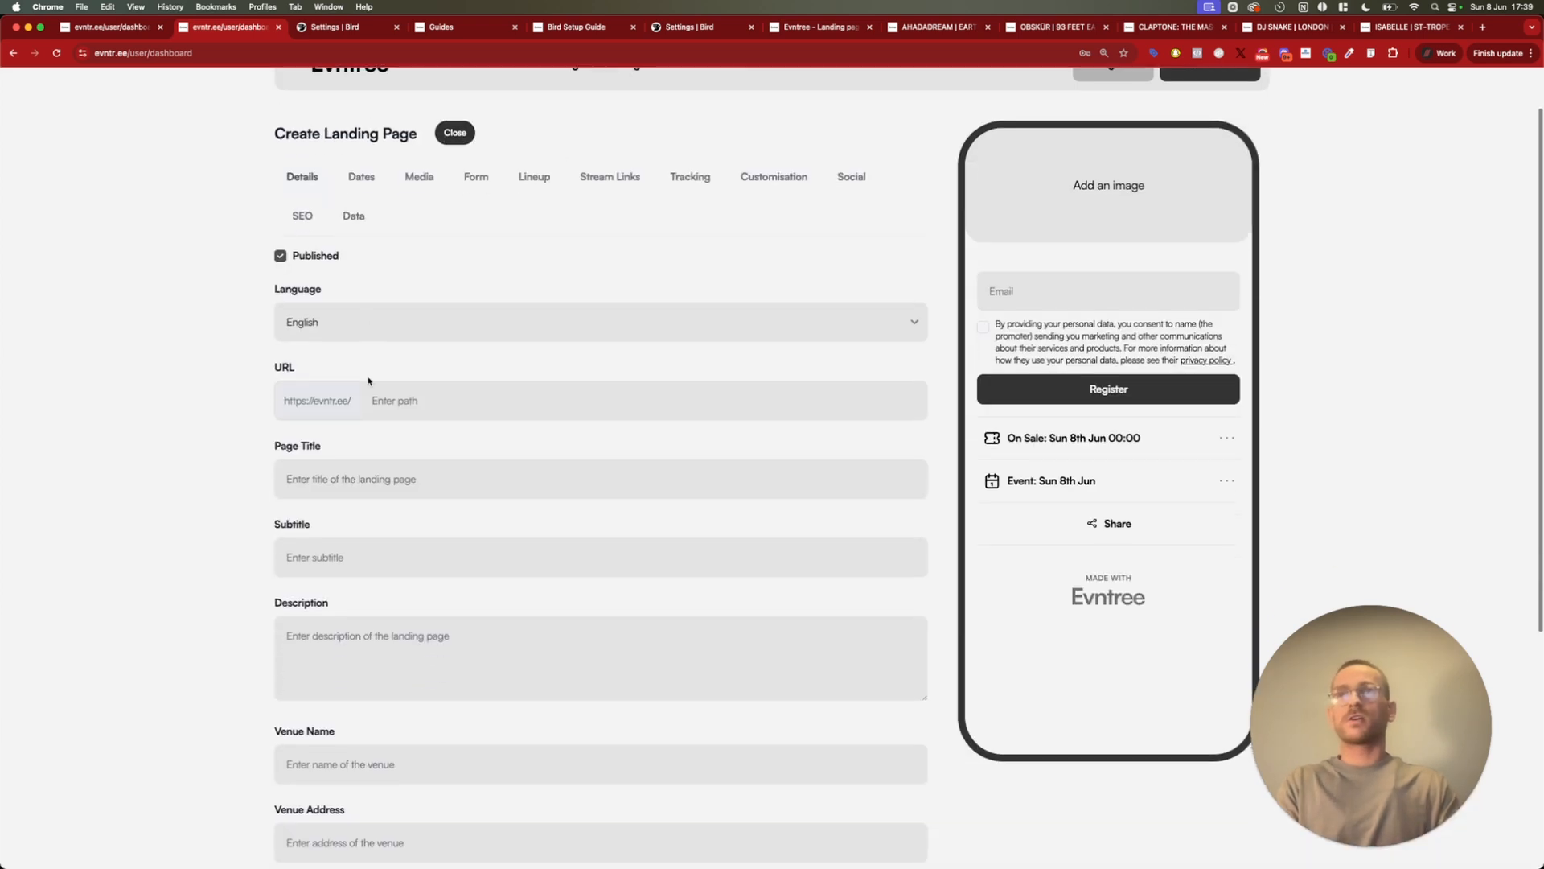
pyautogui.click(437, 382)
pyautogui.write('e,a')
pyautogui.press('BackSpace')
pyautogui.press('BackSpace')
pyautogui.write('ma-festival')
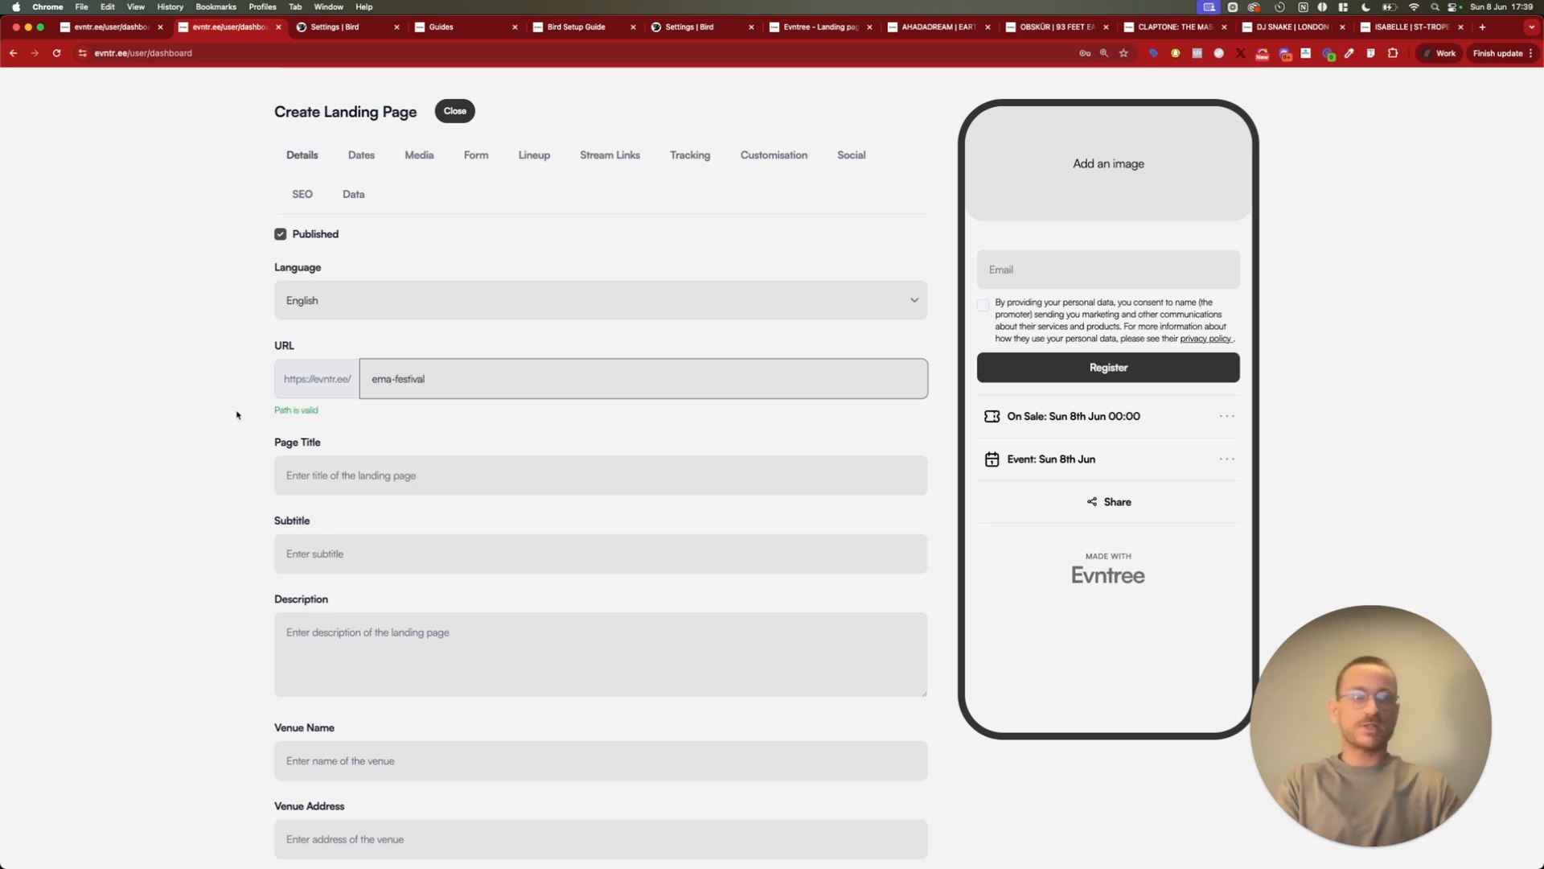
pyautogui.click(238, 421)
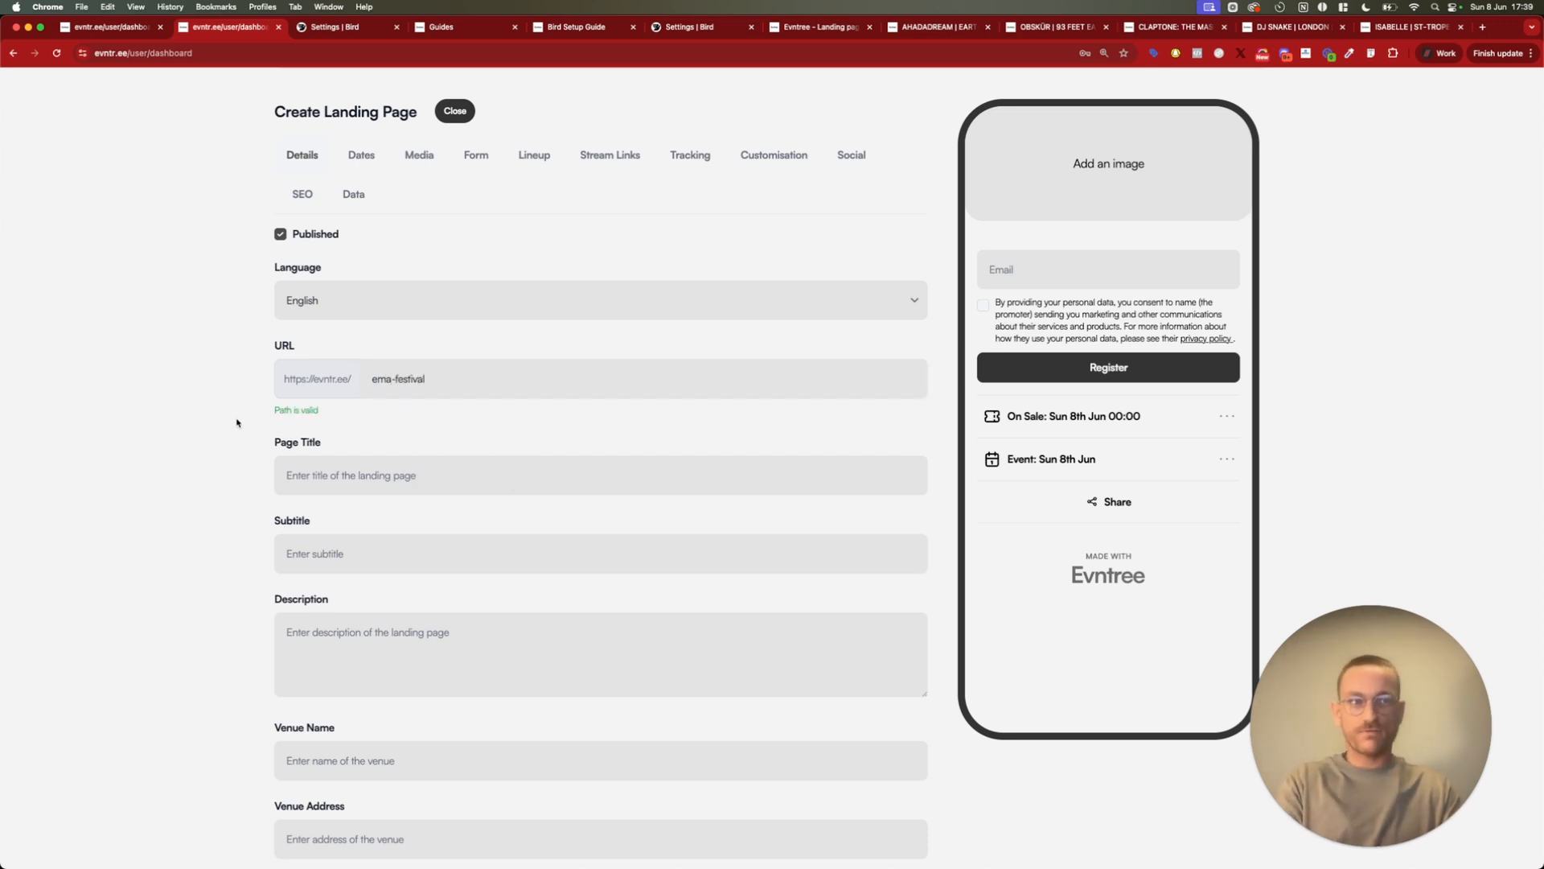
# Set the landing page's title to "Event Marketing Academy Festival"
pyautogui.click(328, 466)
pyautogui.write('Evemt')
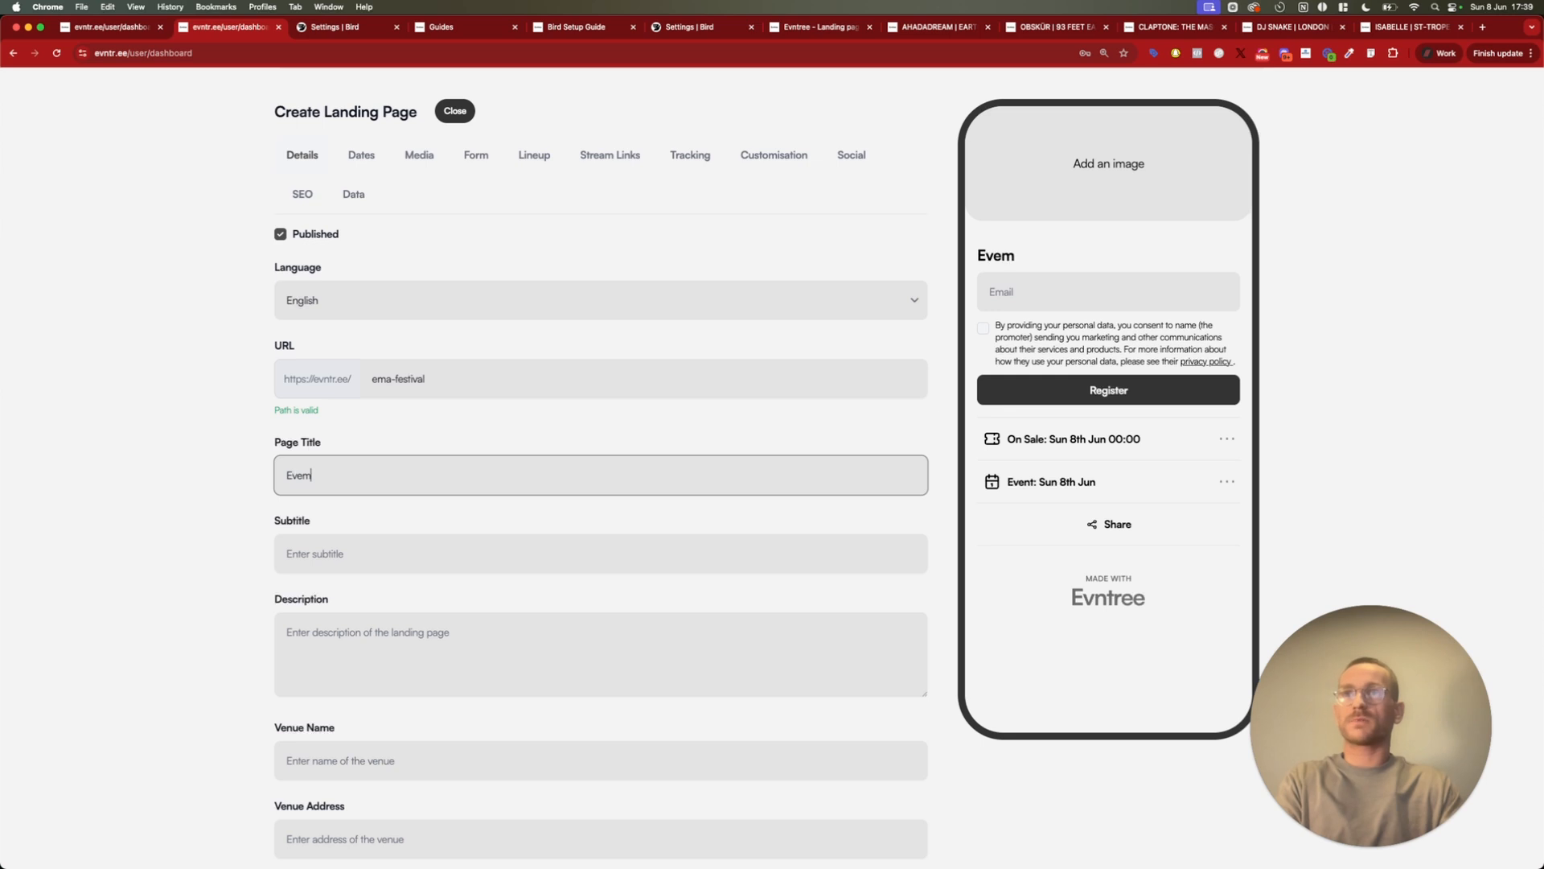
pyautogui.press('BackSpace')
pyautogui.write('nt Ma')
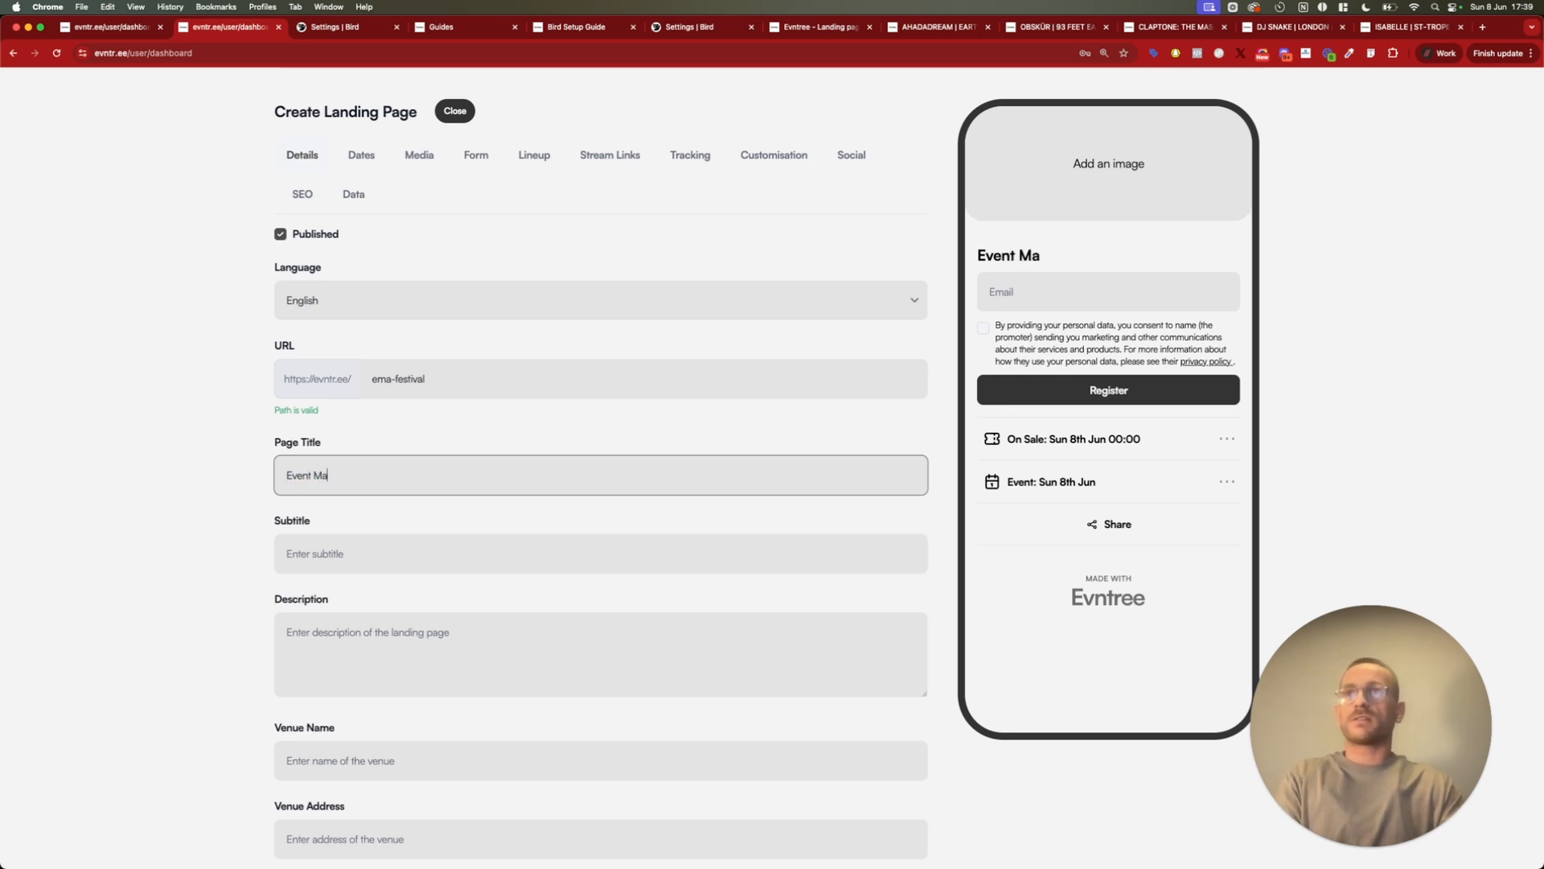
pyautogui.write('rketing Academty')
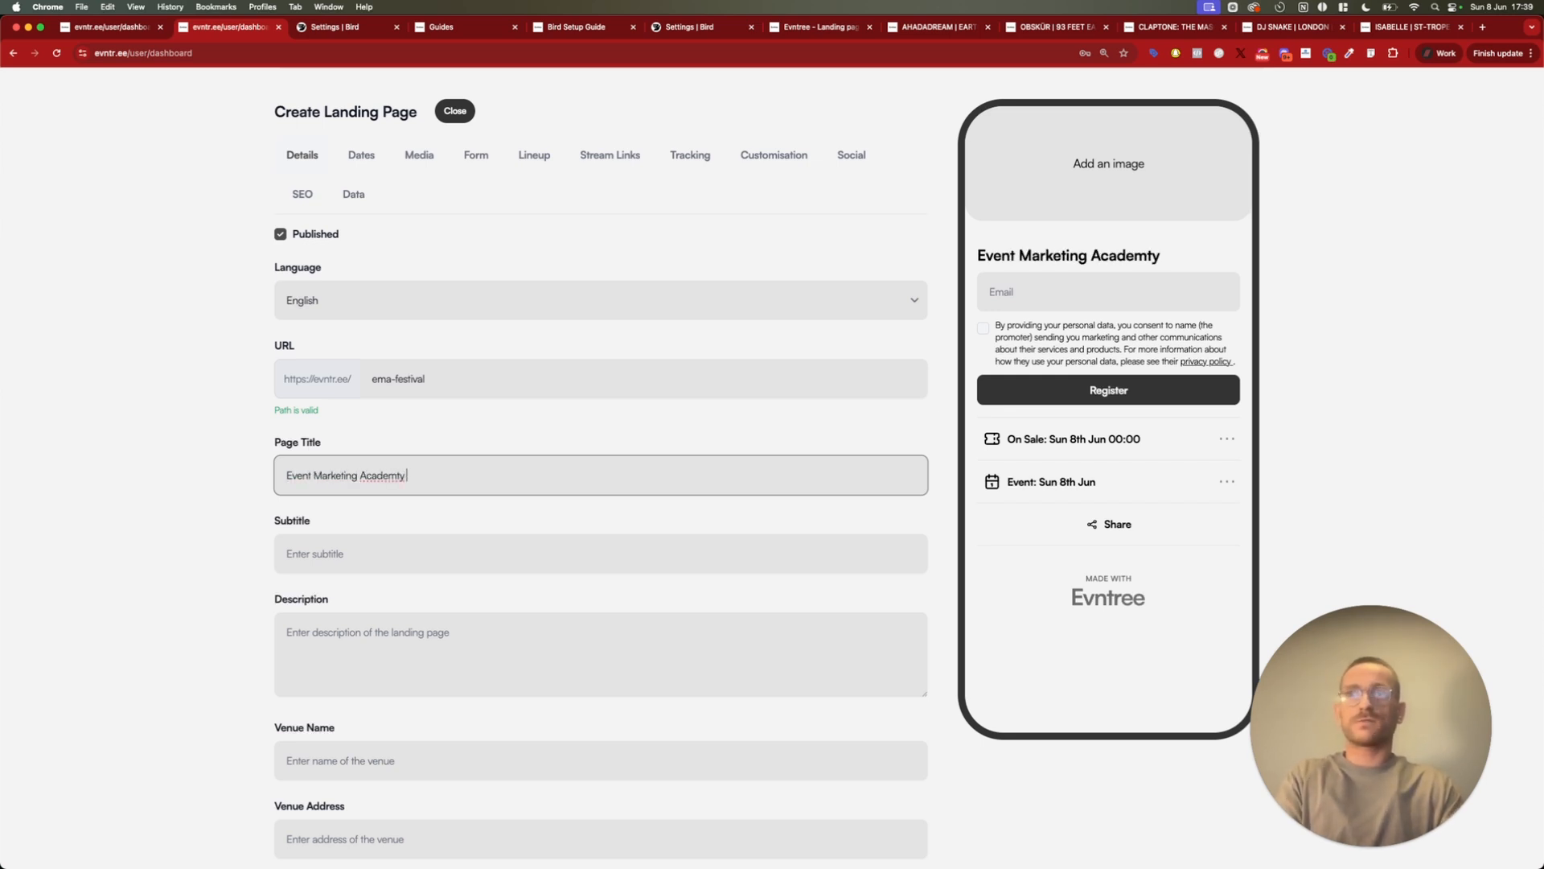
pyautogui.press('BackSpace')
pyautogui.press('BackSpace')
pyautogui.write('y Festival')
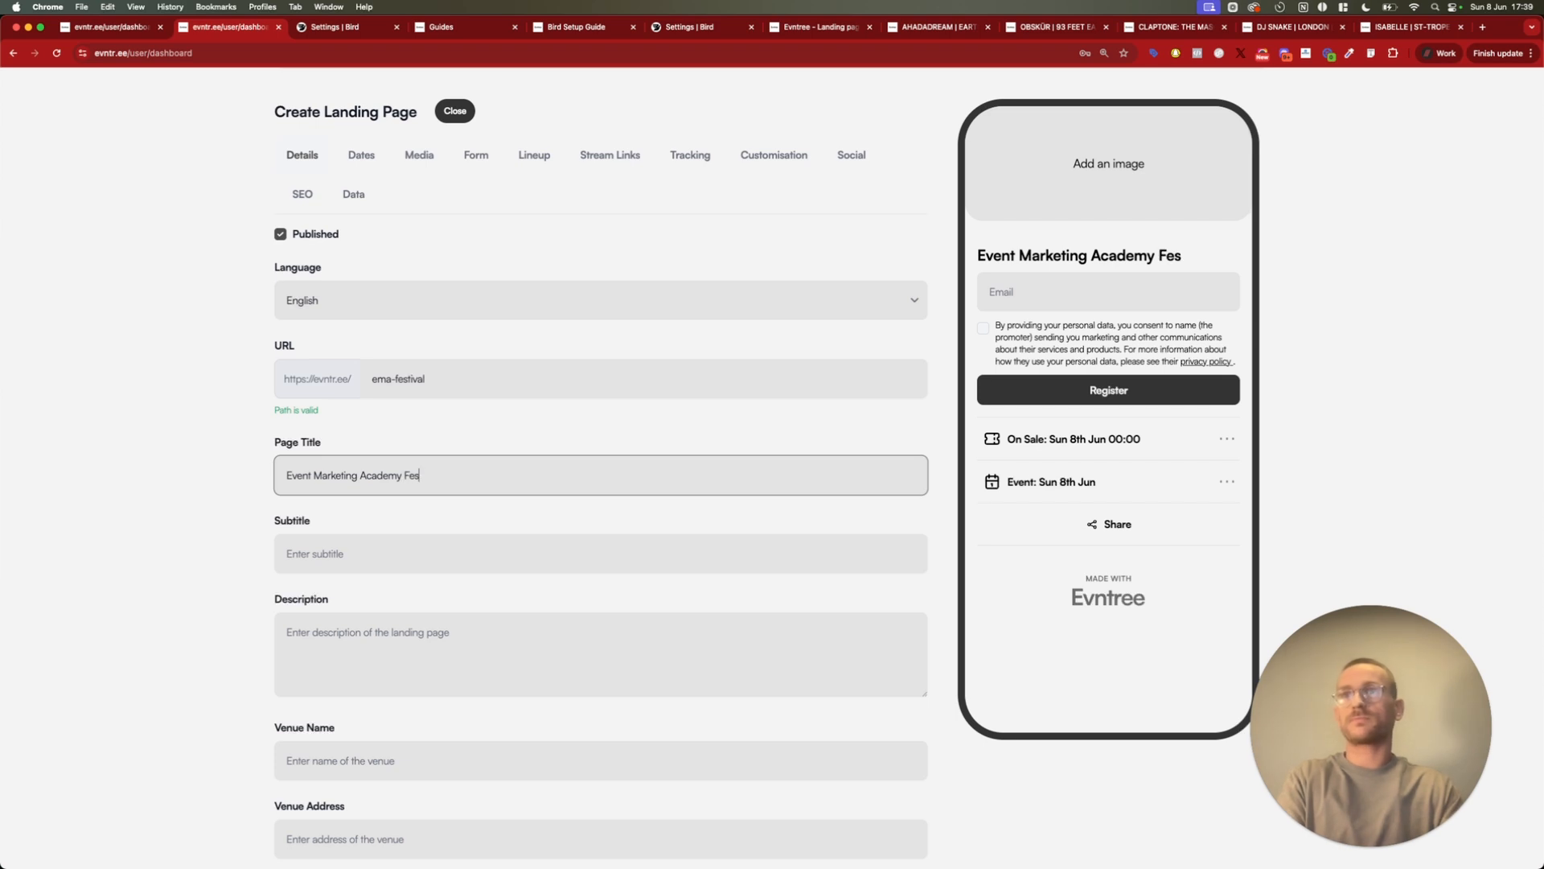
# Enter "Sign up for presale tickets" as the landing page's subtitle
pyautogui.click(336, 547)
pyautogui.write('Sign up f')
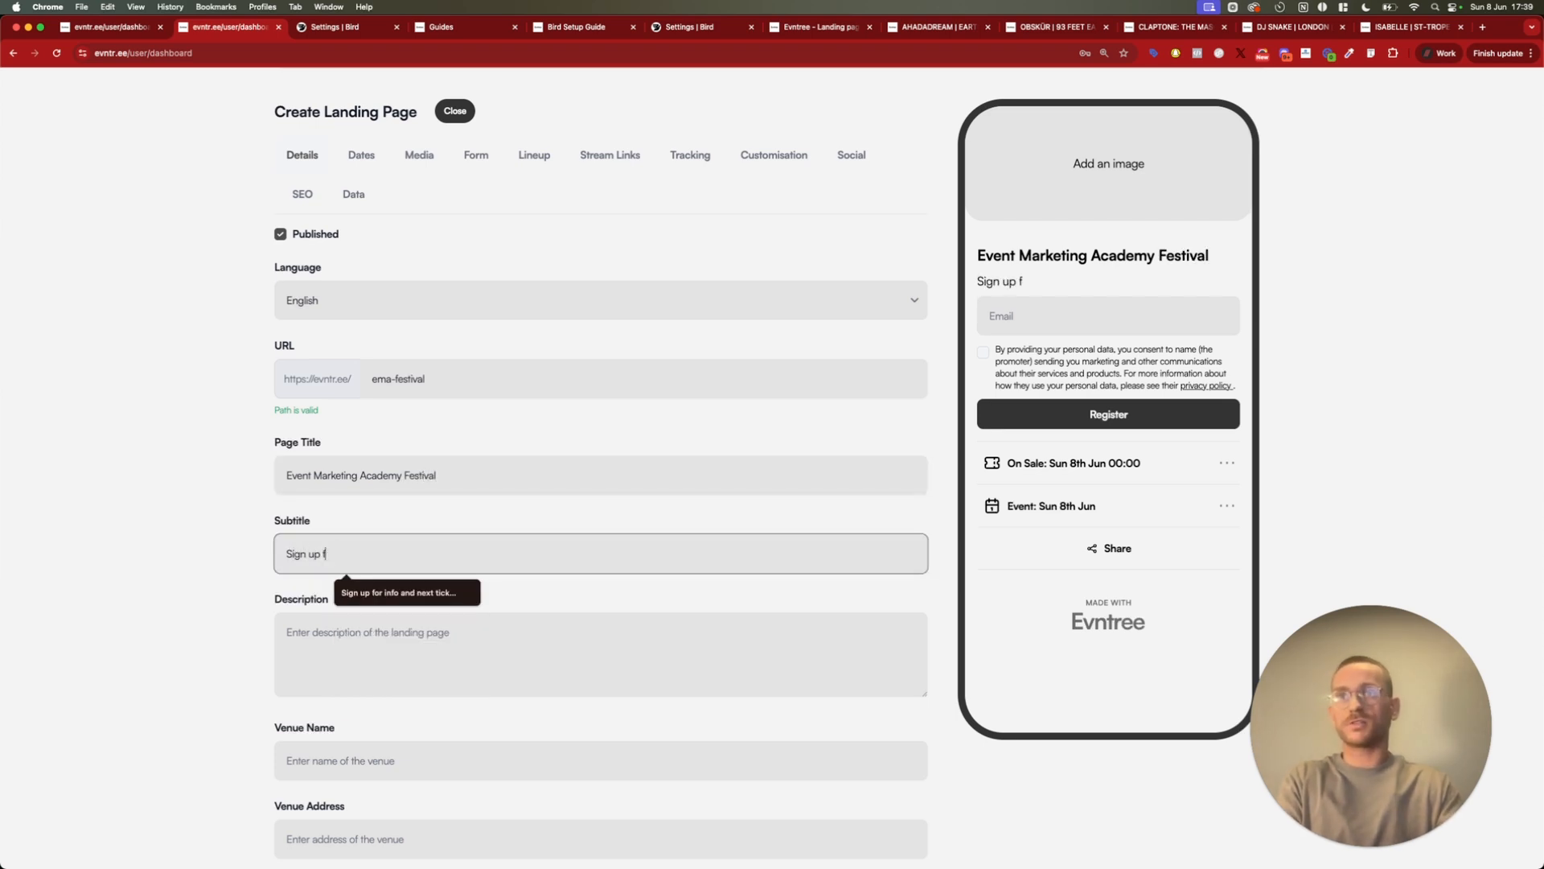
pyautogui.write('or presale tickets')
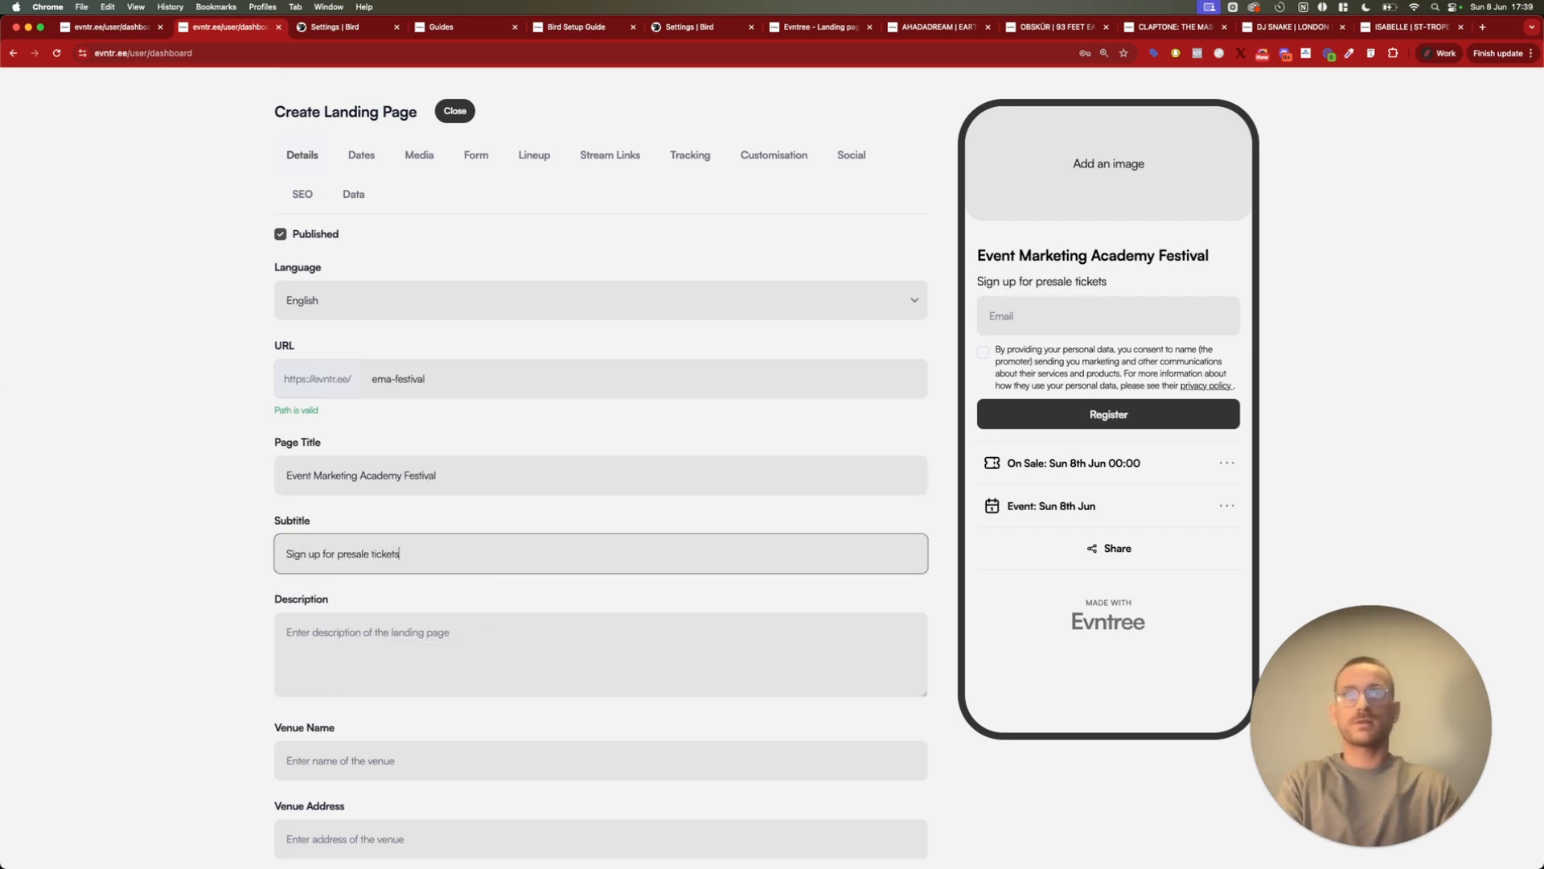
# Write a description with the host's first-time invitation to the EMA Festival and a separate line "Register for tickets."
pyautogui.click(301, 650)
pyautogui.scroll(-2, 351, 642)
pyautogui.scroll(1, 413, 552)
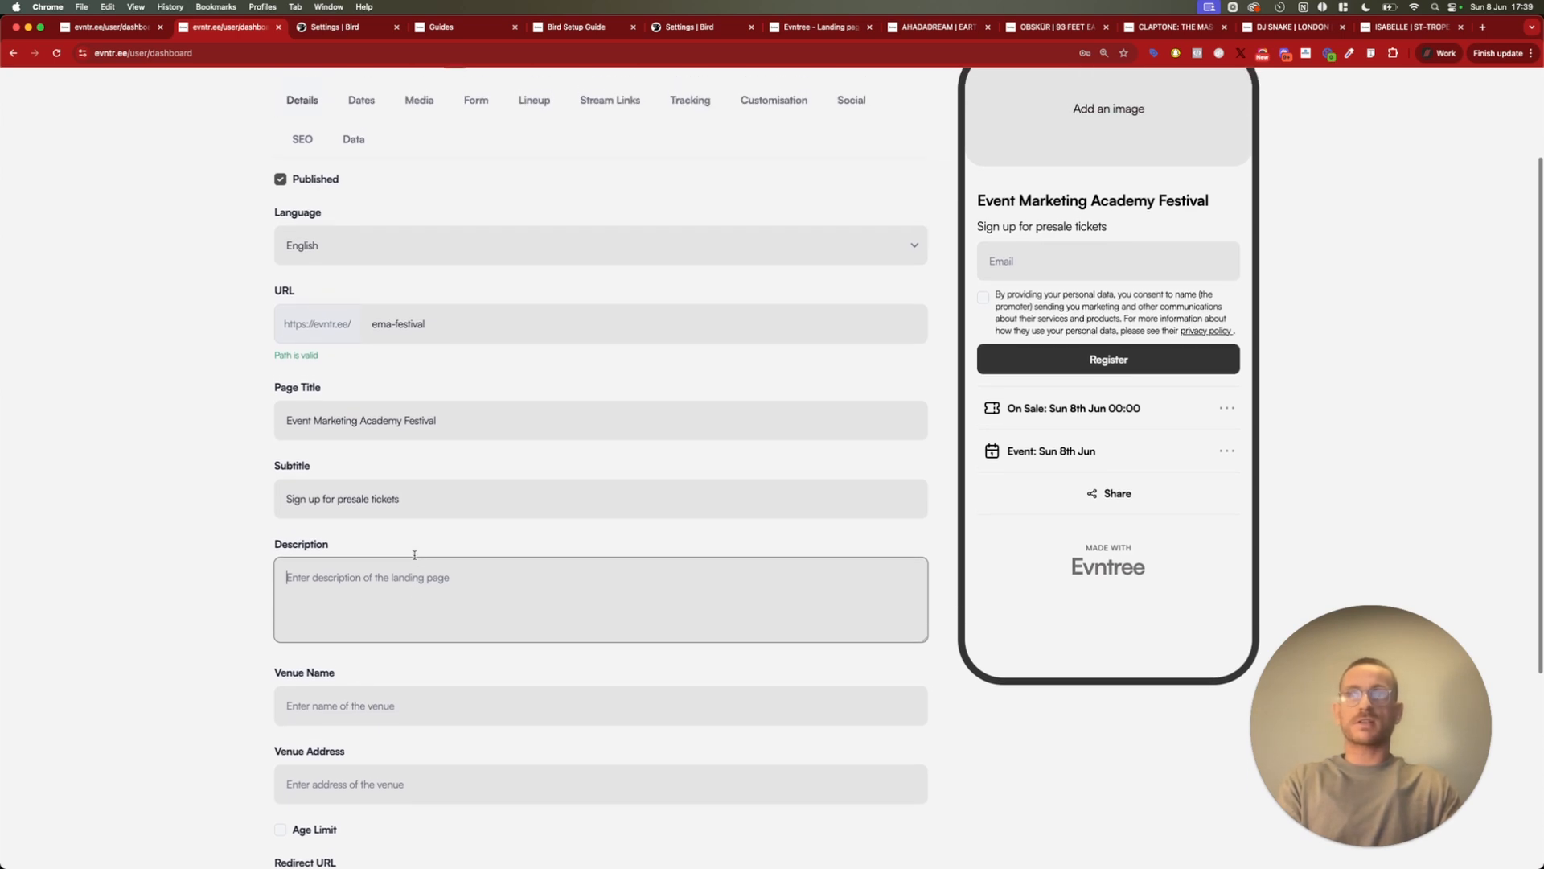
pyautogui.write('For the first tim')
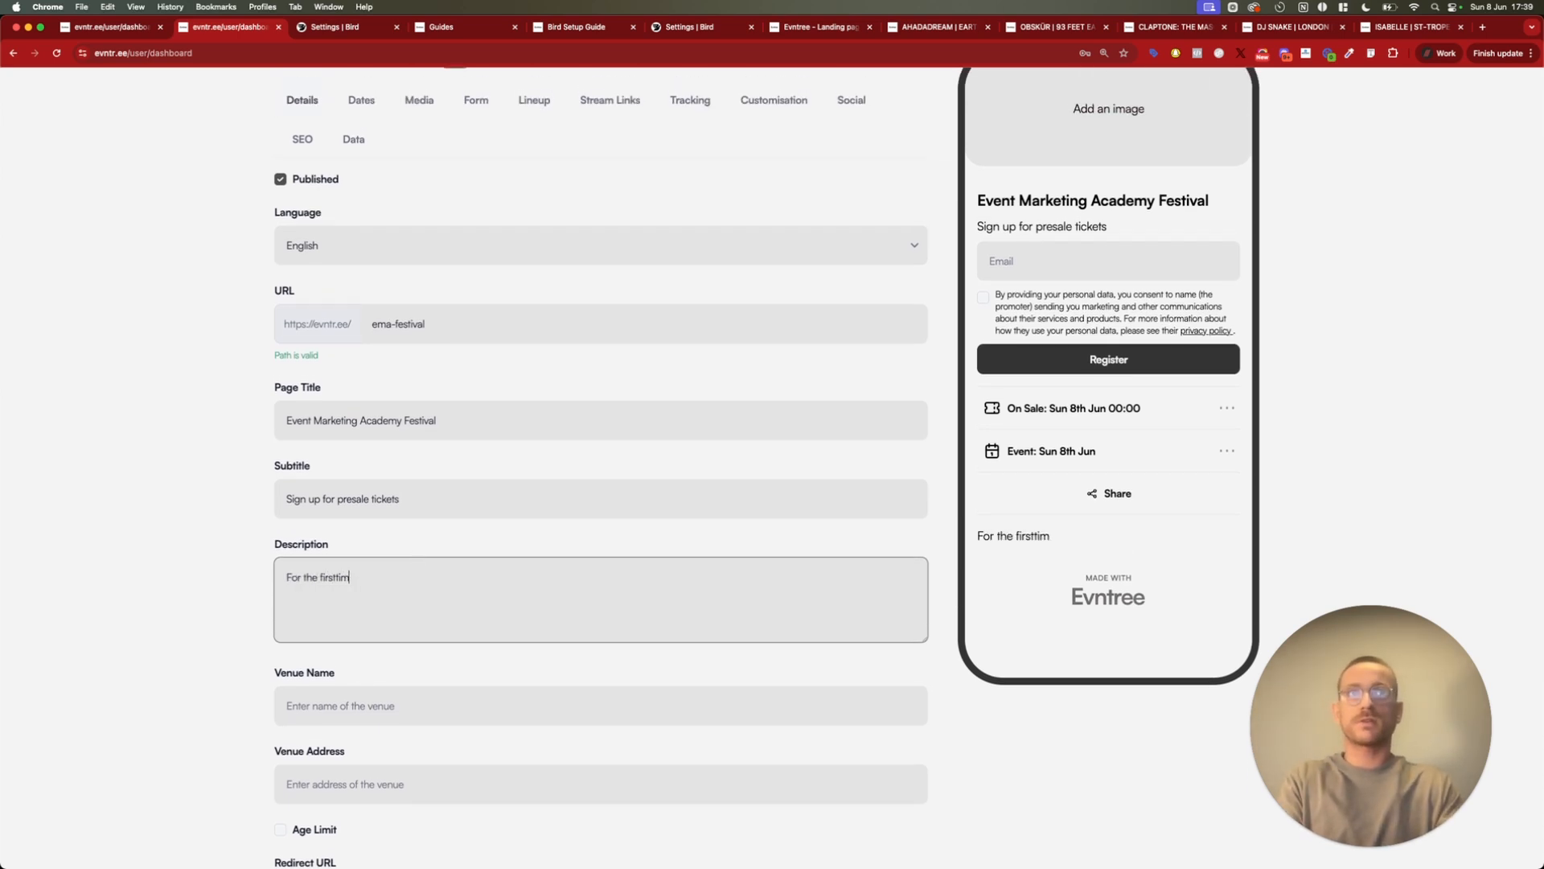
pyautogui.press('BackSpace')
pyautogui.write('time, Eli')
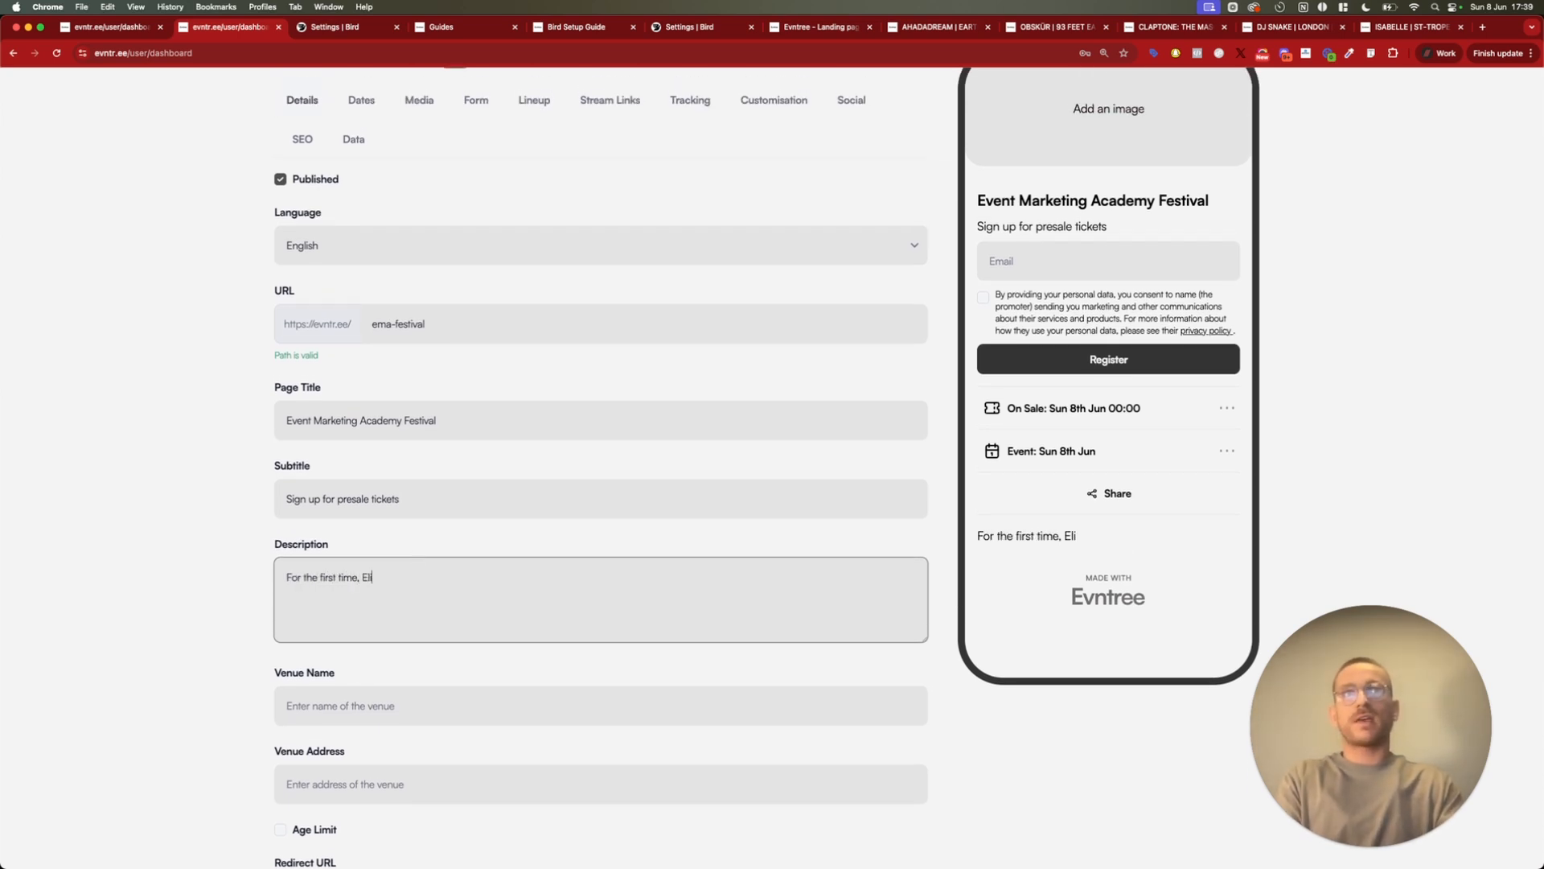
pyautogui.press('BackSpace')
pyautogui.write('liot is inviting yo')
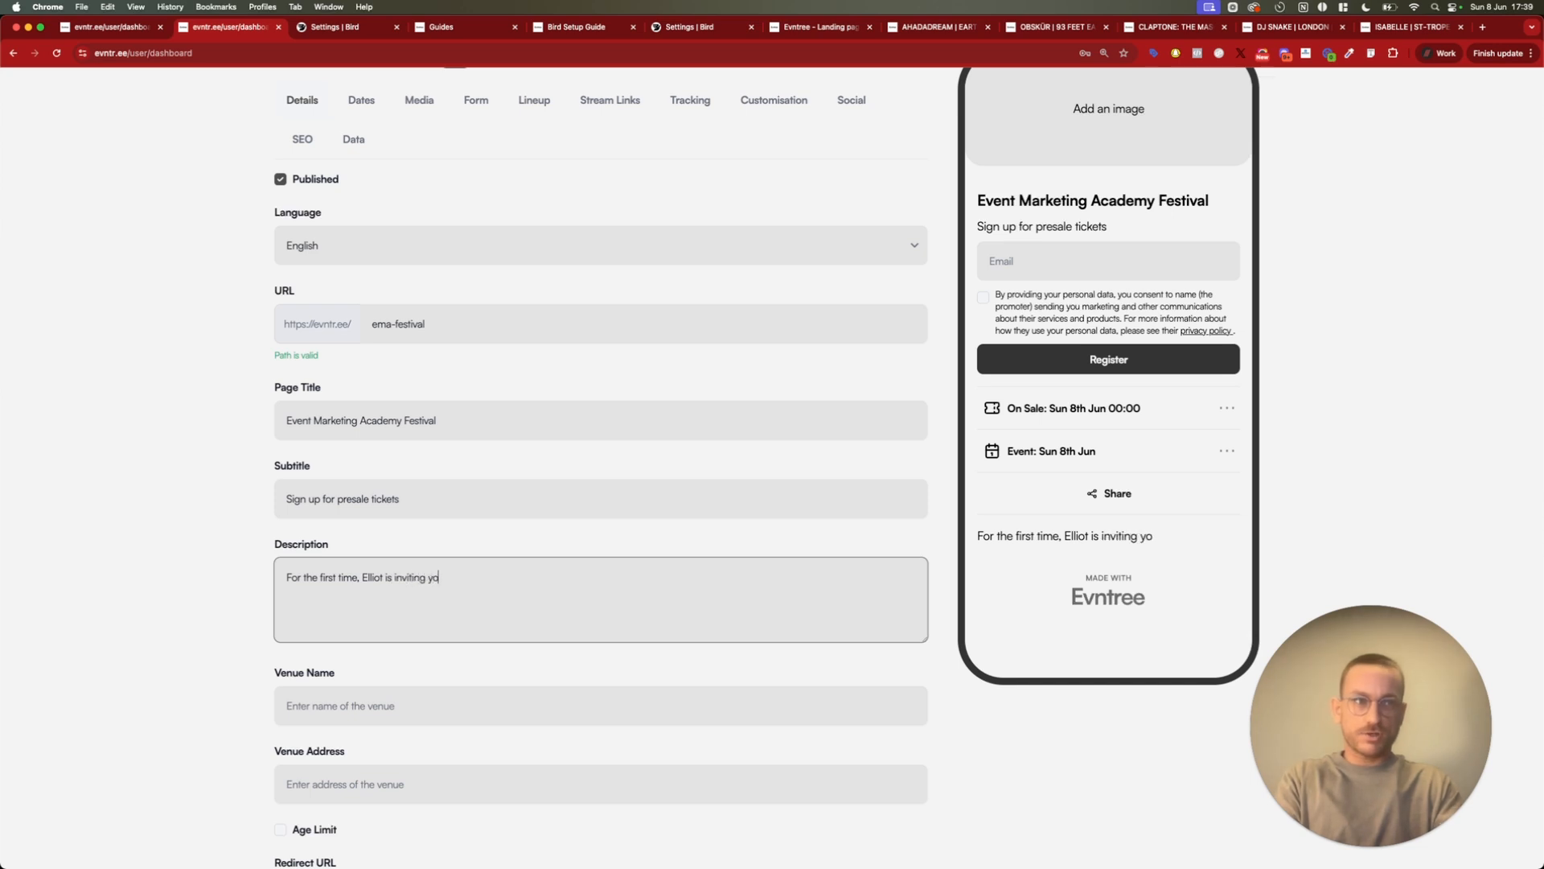
pyautogui.write('u all to the EMA ')
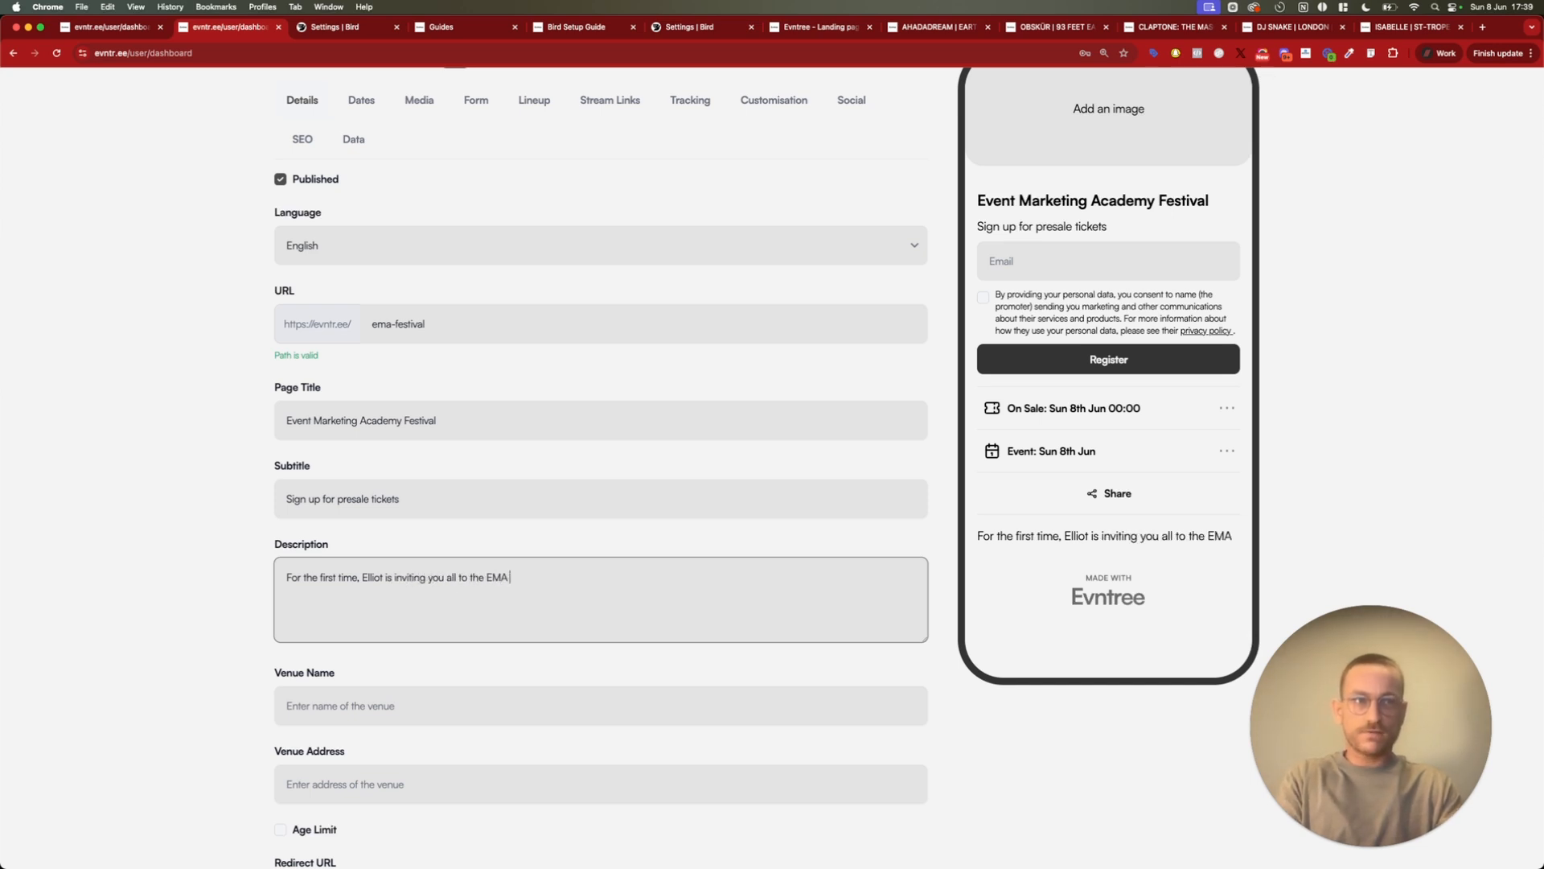
pyautogui.write('Festival!')
pyautogui.press('Return')
pyautogui.press('Return')
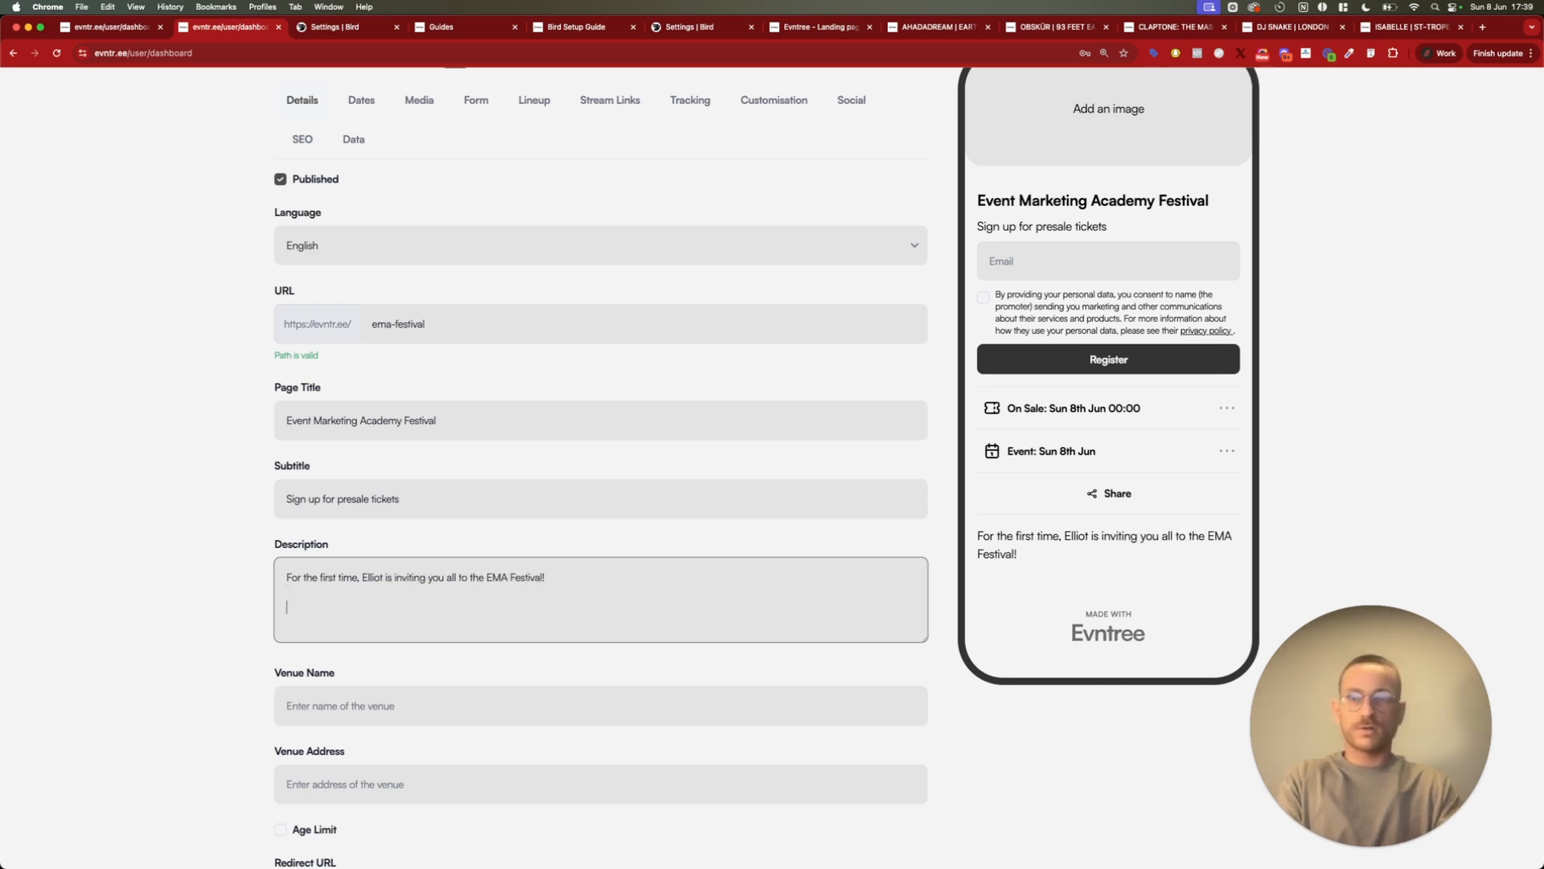
pyautogui.write('Register for tickets.')
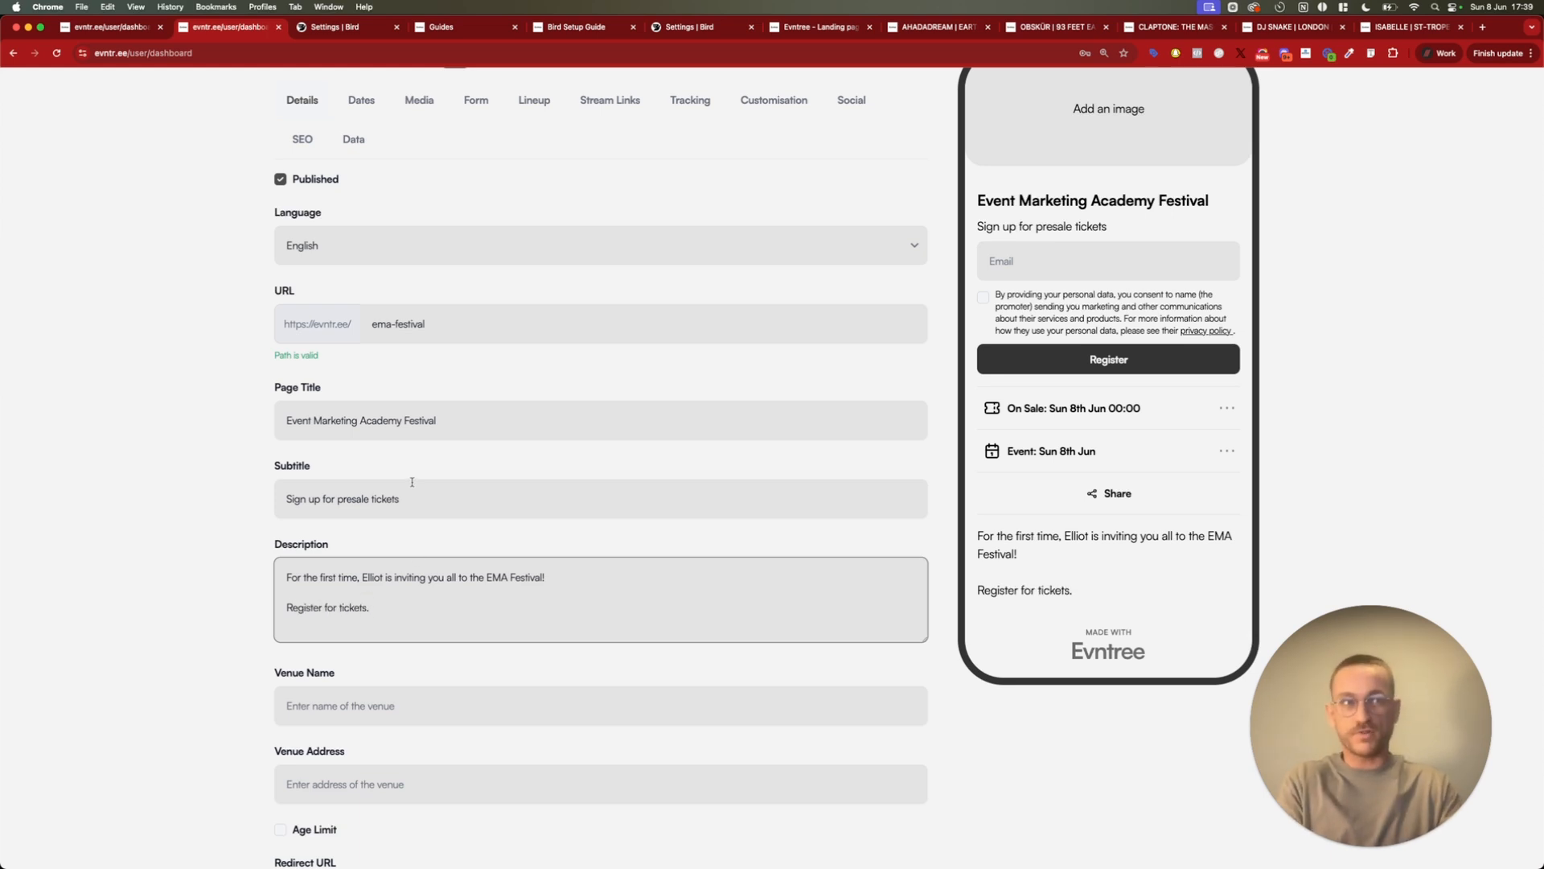
# Enter "Victoria Park" as the venue name
pyautogui.scroll(-3, 383, 535)
pyautogui.click(410, 572)
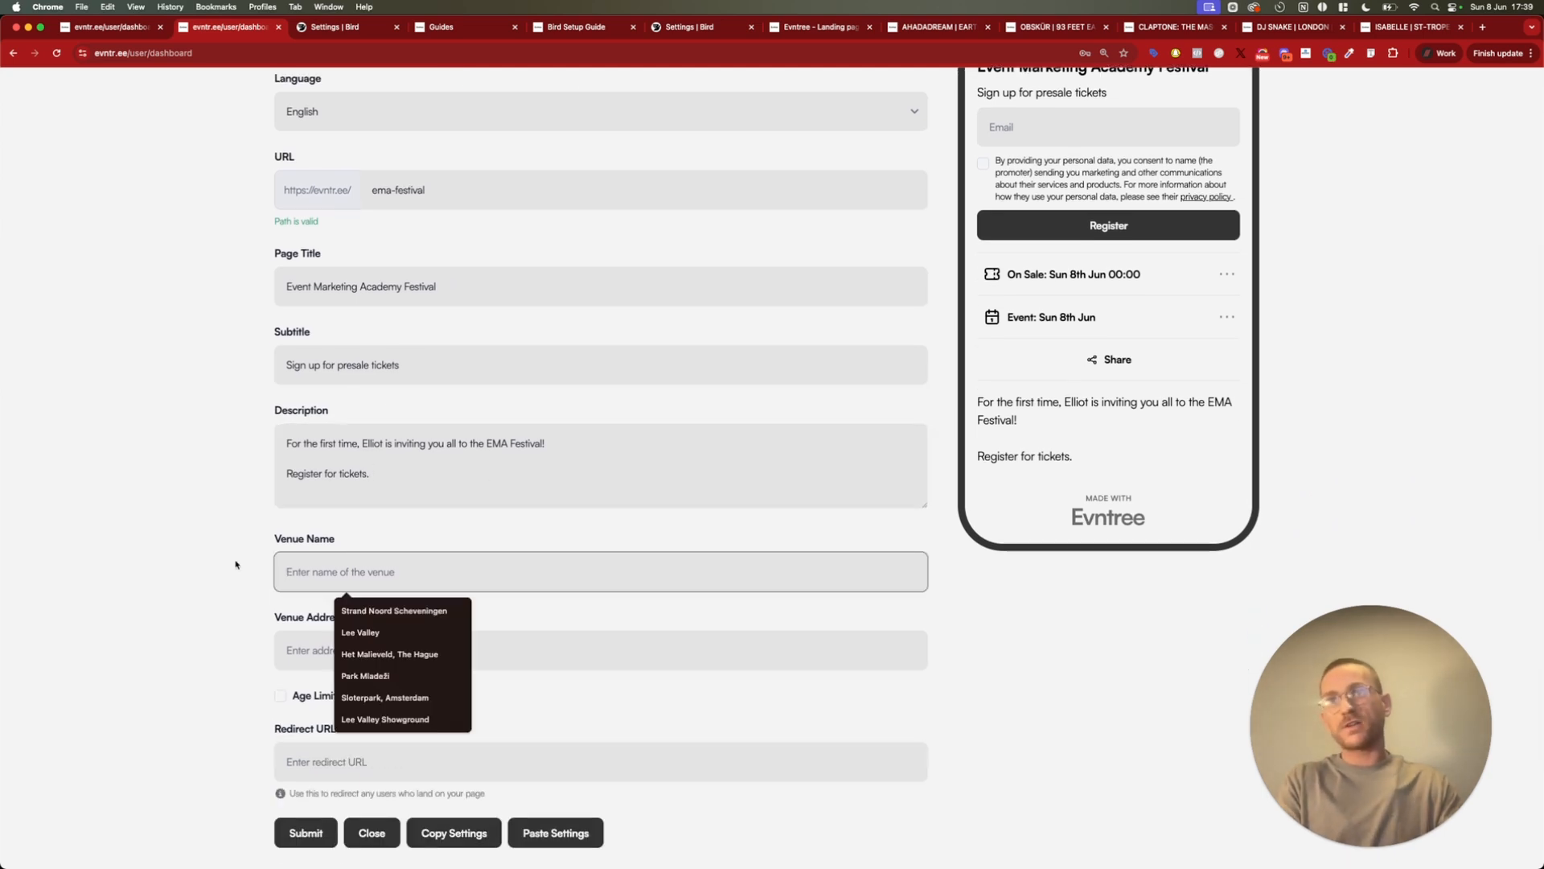
pyautogui.click(246, 564)
pyautogui.scroll(1, 576, 420)
pyautogui.scroll(-2, 576, 422)
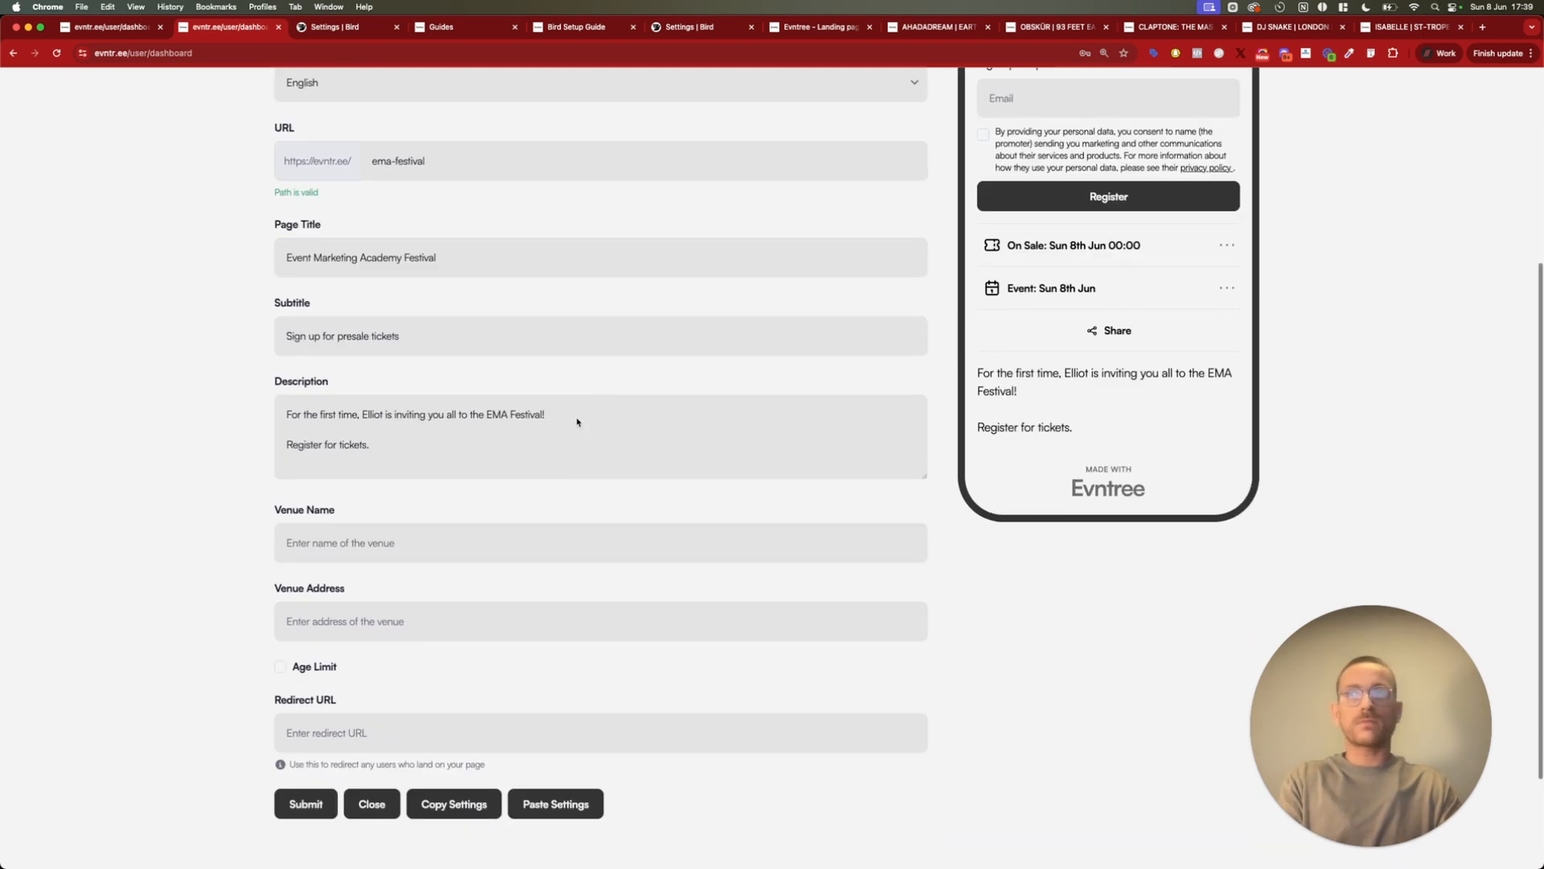
pyautogui.click(429, 542)
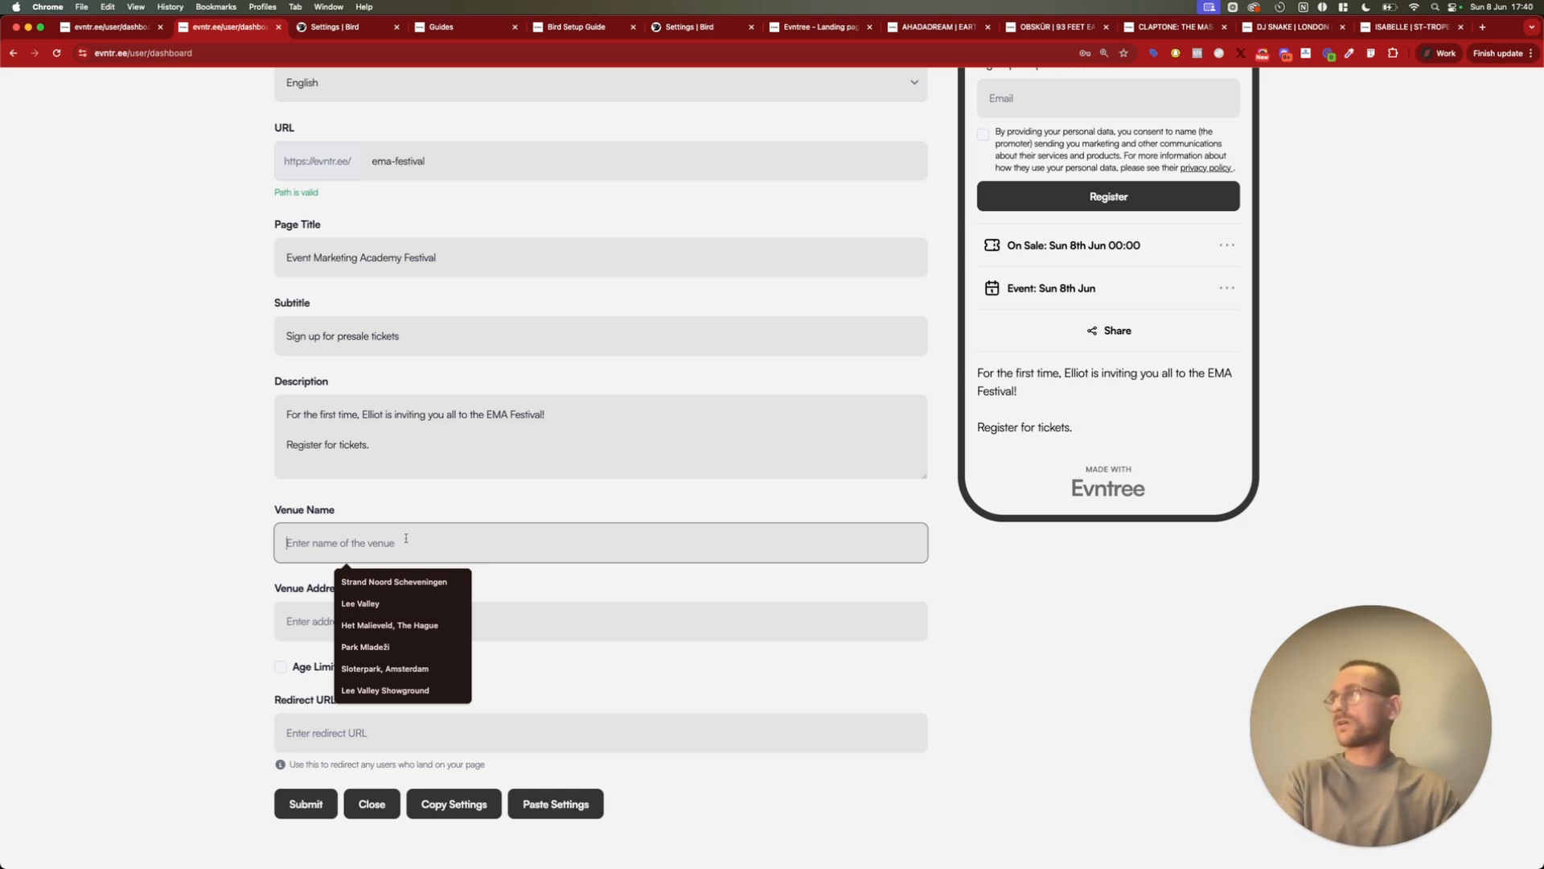
pyautogui.write('T')
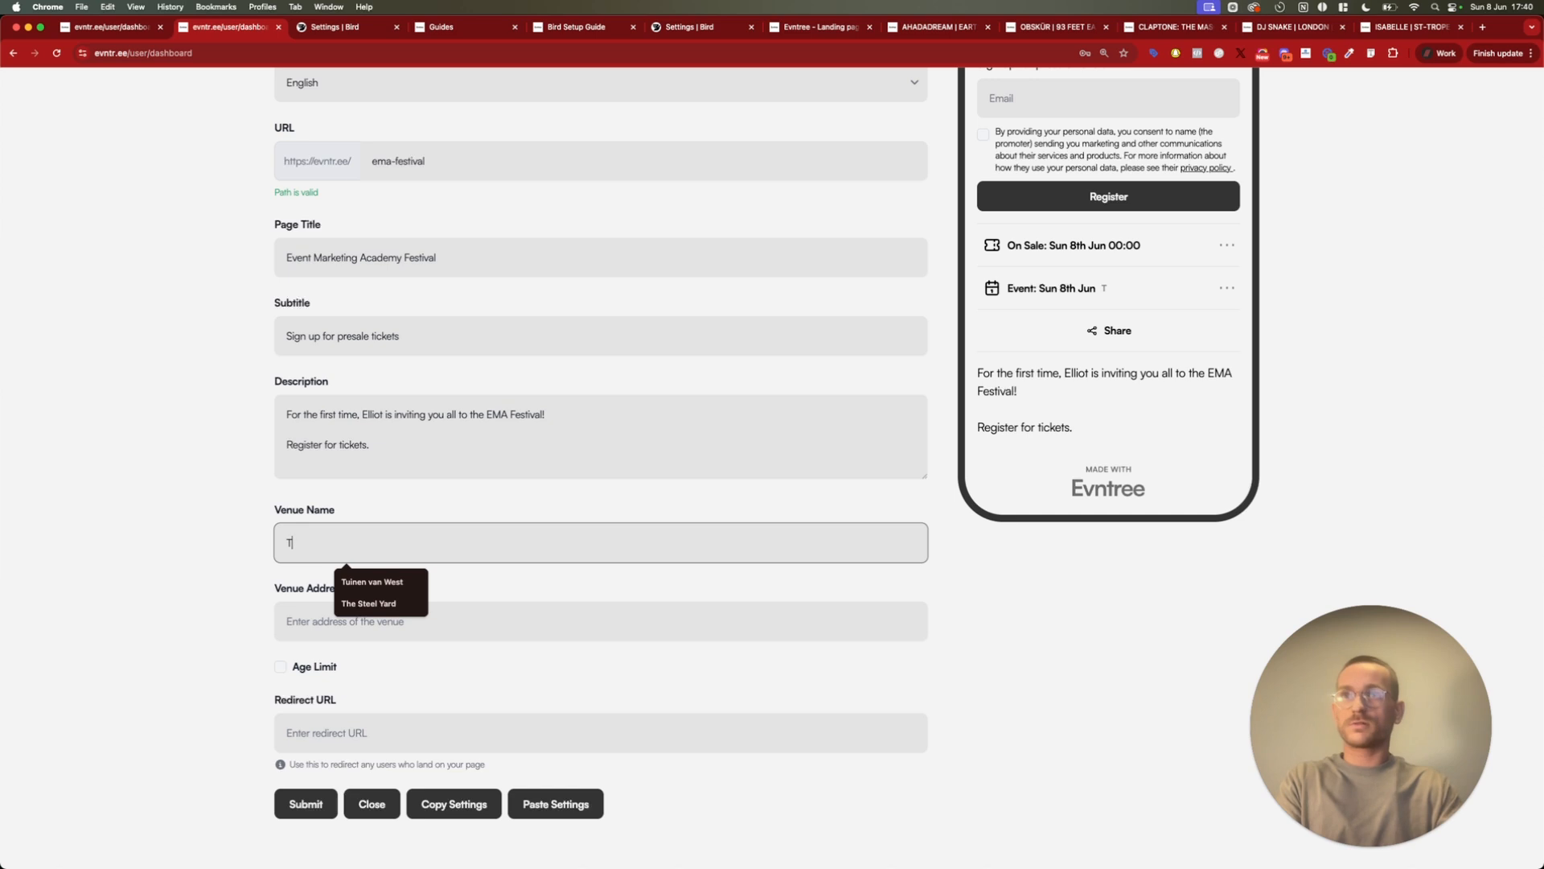
pyautogui.press('BackSpace')
pyautogui.click(391, 543)
pyautogui.write('Victoria Park')
# Search Google in a new tab for "victoria park london" and copy the park's address
pyautogui.click(342, 619)
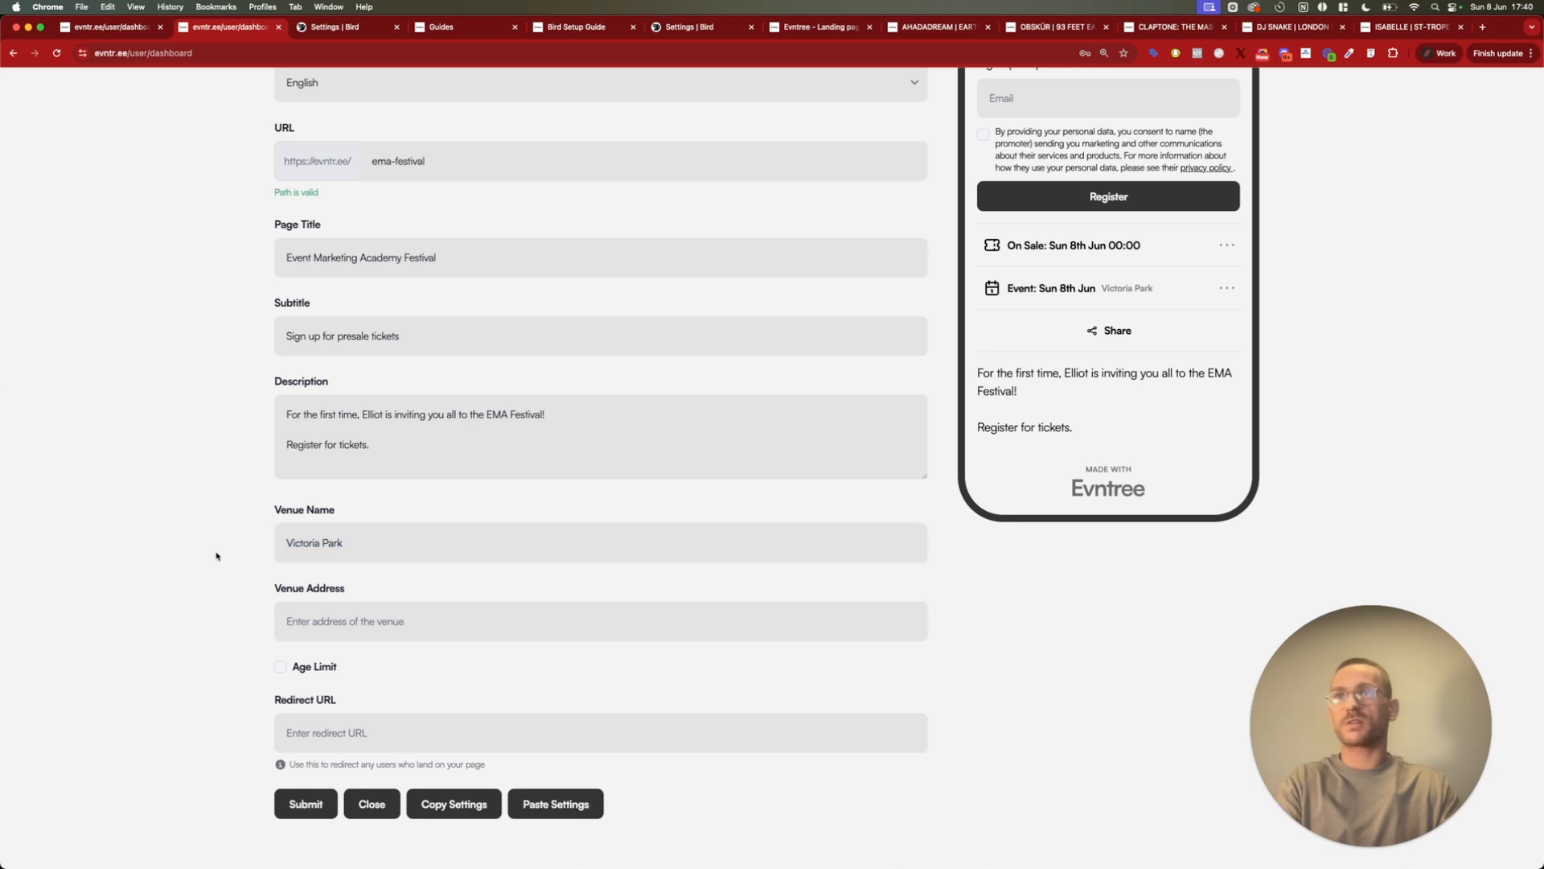
pyautogui.press('super+t')
pyautogui.write('Victoria Park')
pyautogui.write('london')
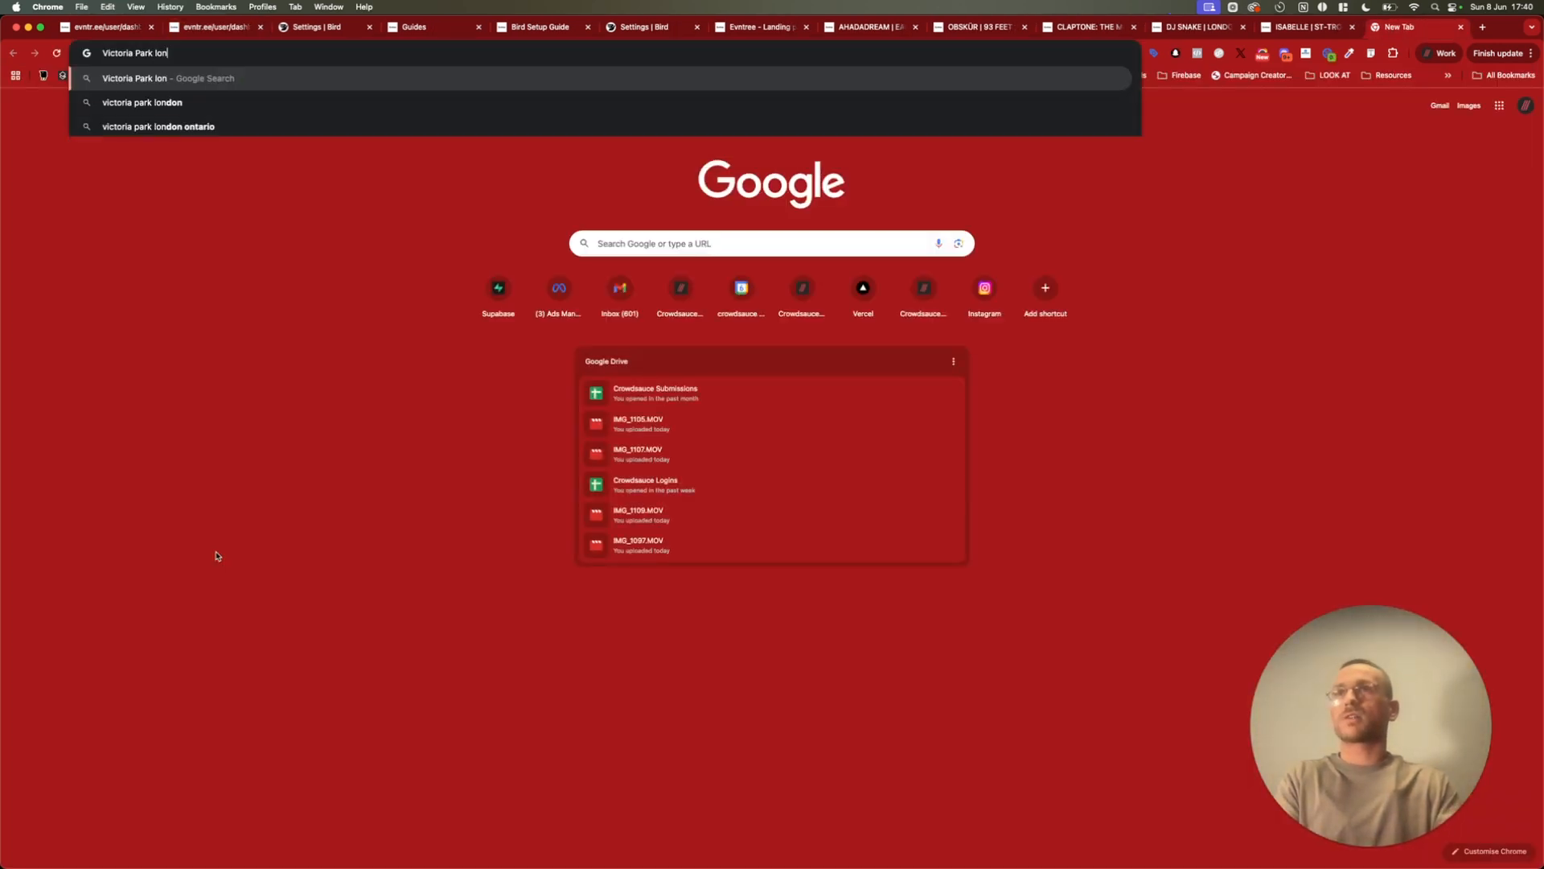
pyautogui.press('Return')
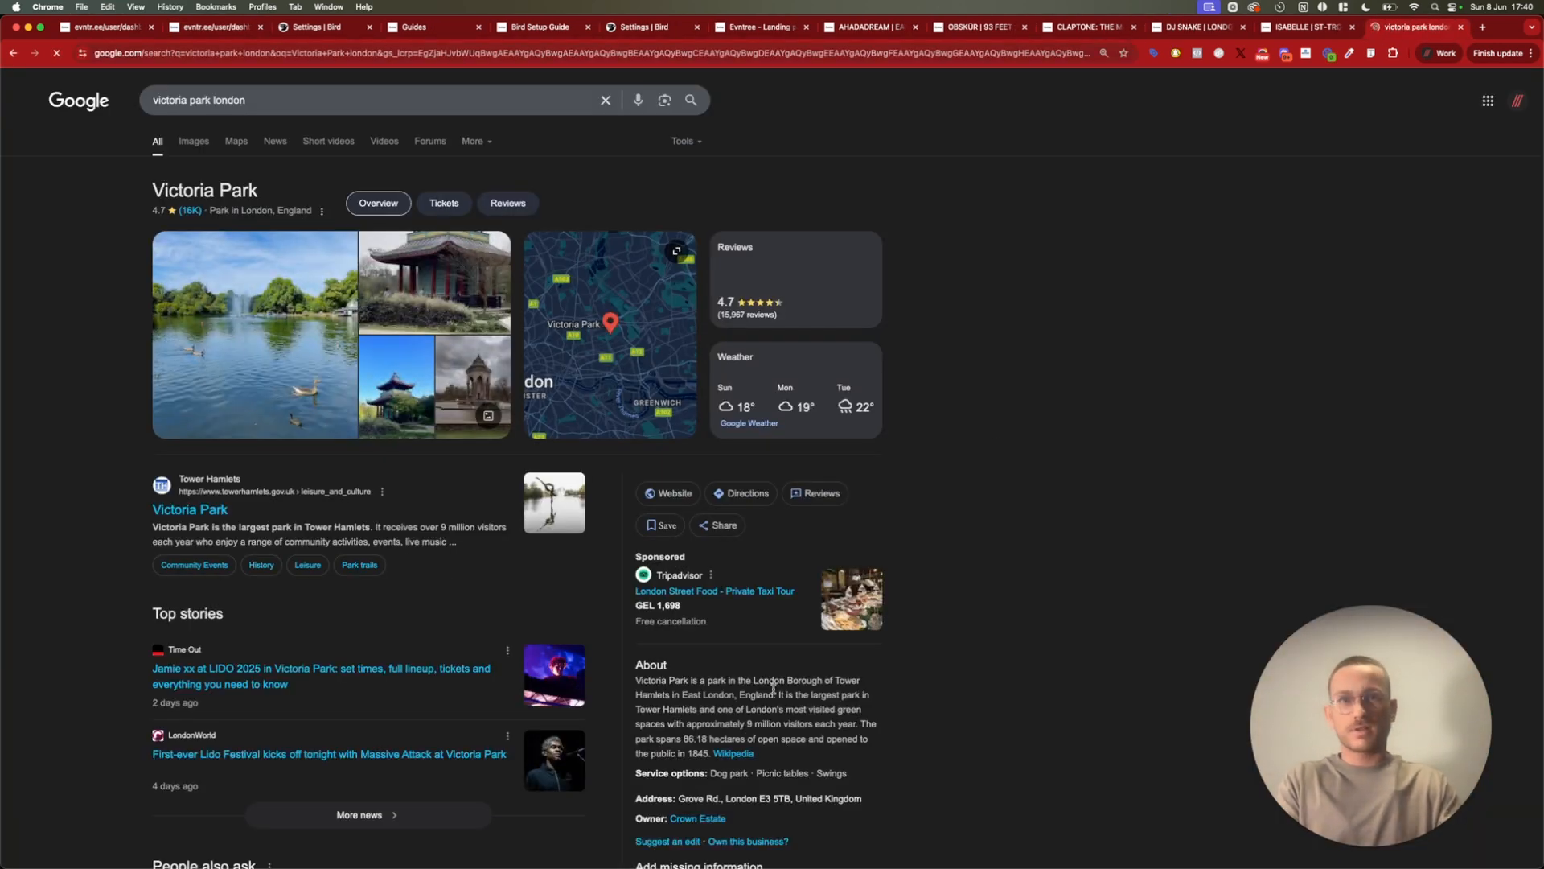
pyautogui.scroll(-2, 729, 699)
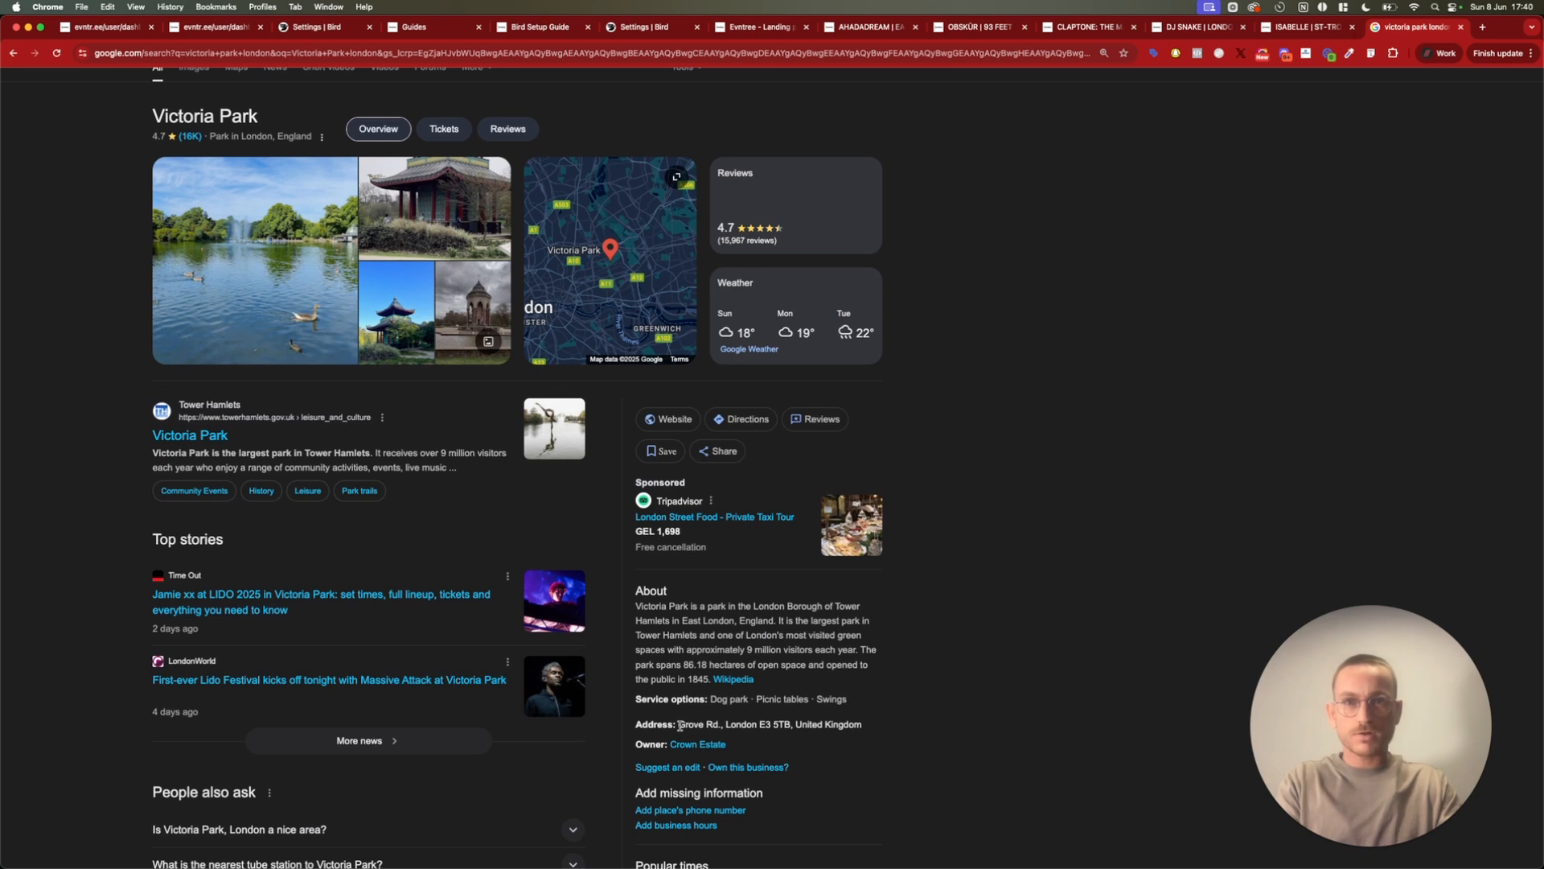
pyautogui.moveTo(680, 726); pyautogui.dragTo(883, 728)
pyautogui.press('super+c')
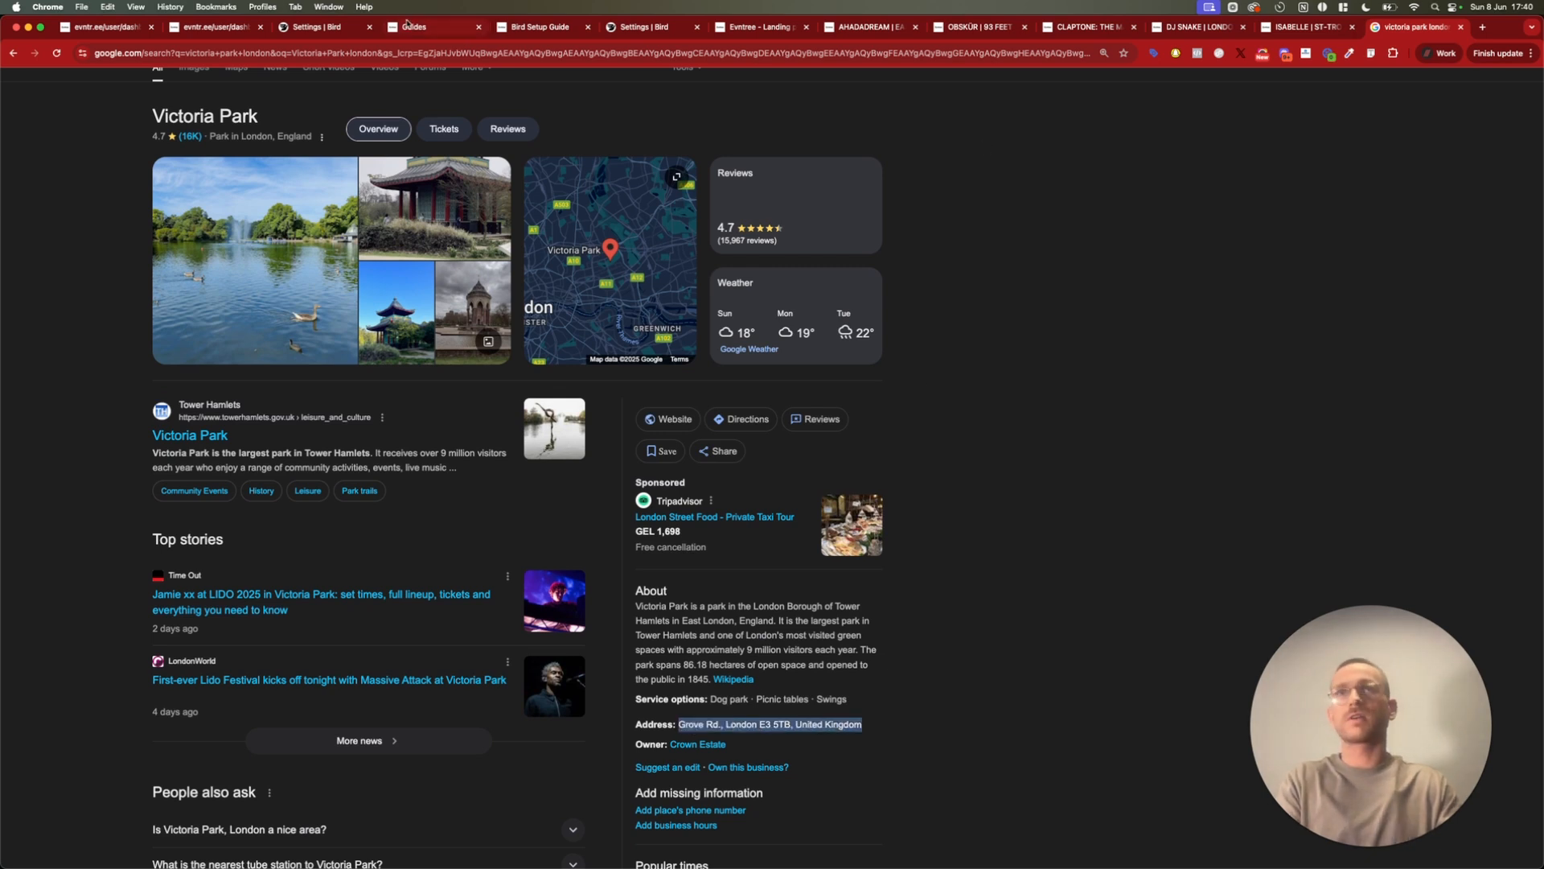
# Return to the Evntree landing page form and paste the copied park address as the venue address
pyautogui.click(208, 29)
pyautogui.click(319, 611)
pyautogui.press('super+v')
pyautogui.click(335, 622)
pyautogui.click(217, 685)
# Enable the age limit at 18 and open the landing page's date settings
pyautogui.click(280, 666)
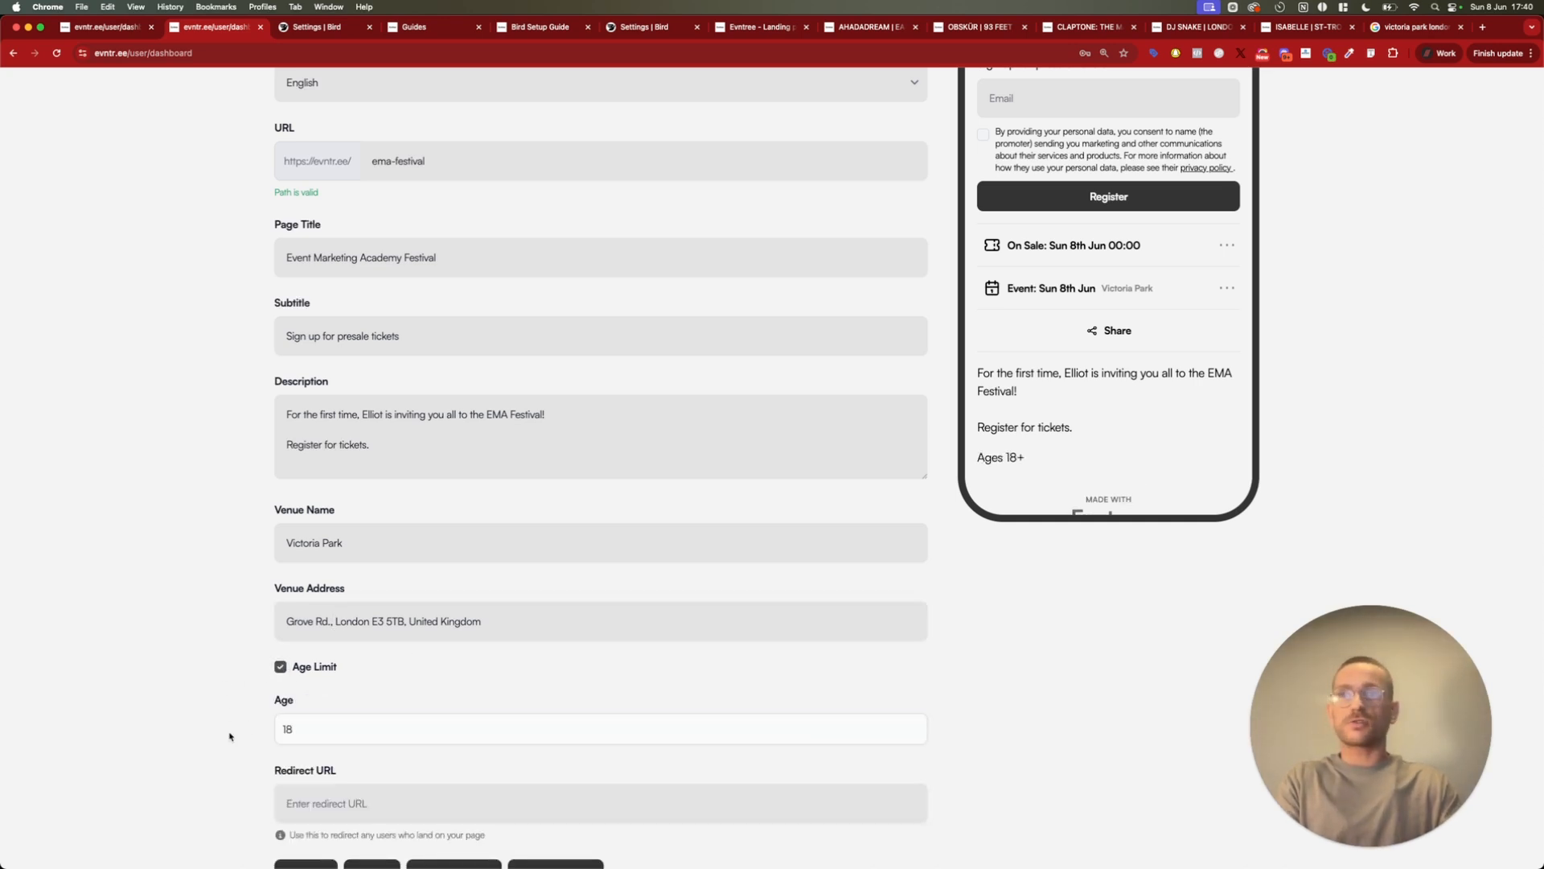
pyautogui.scroll(-3, 230, 736)
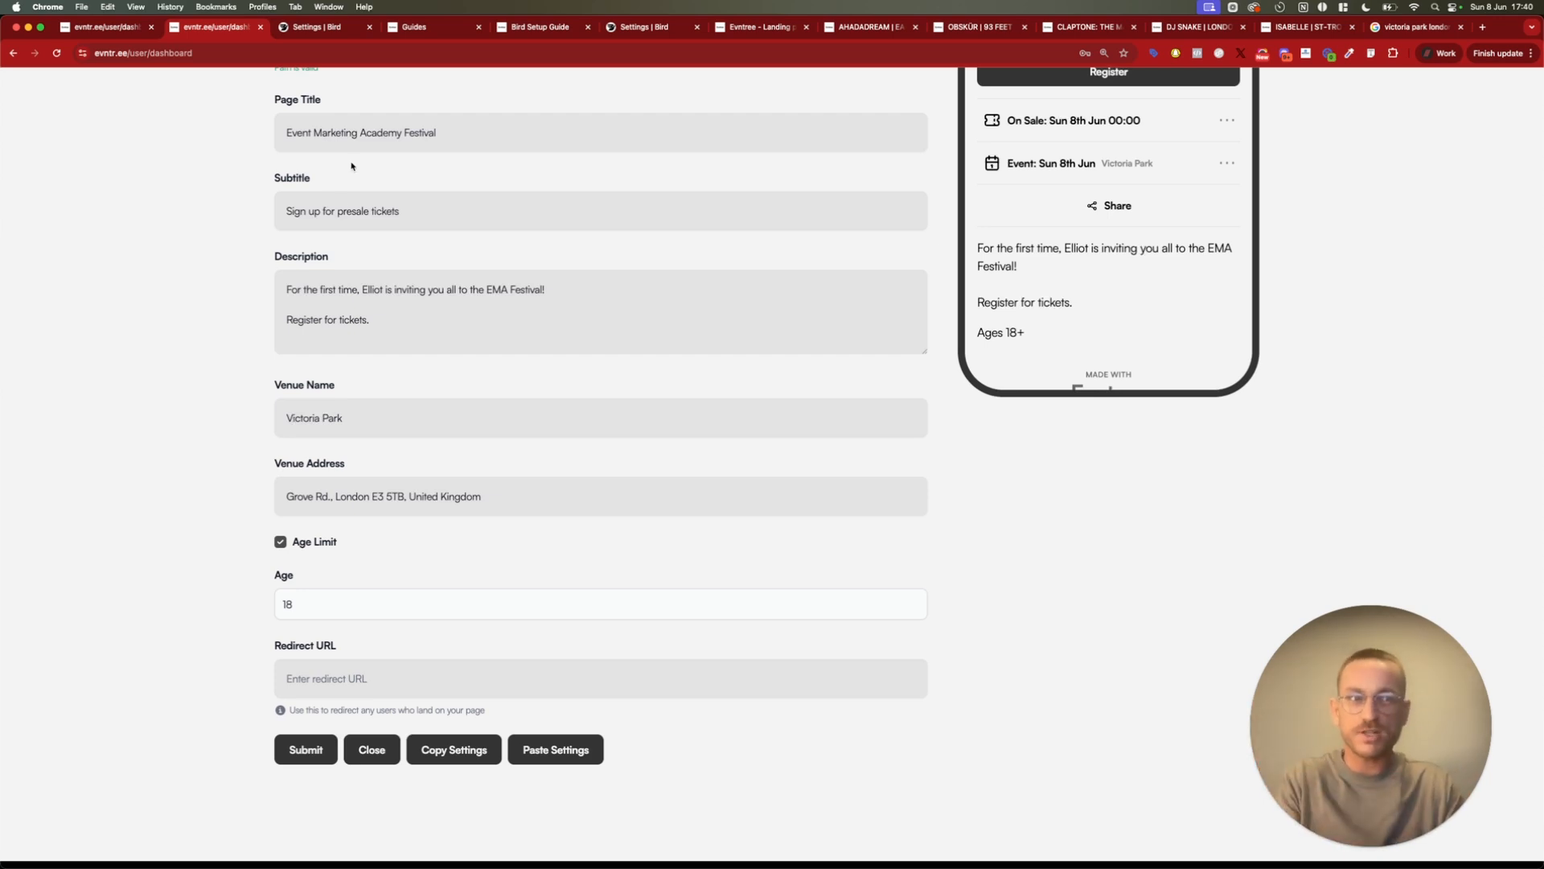
pyautogui.scroll(5, 417, 350)
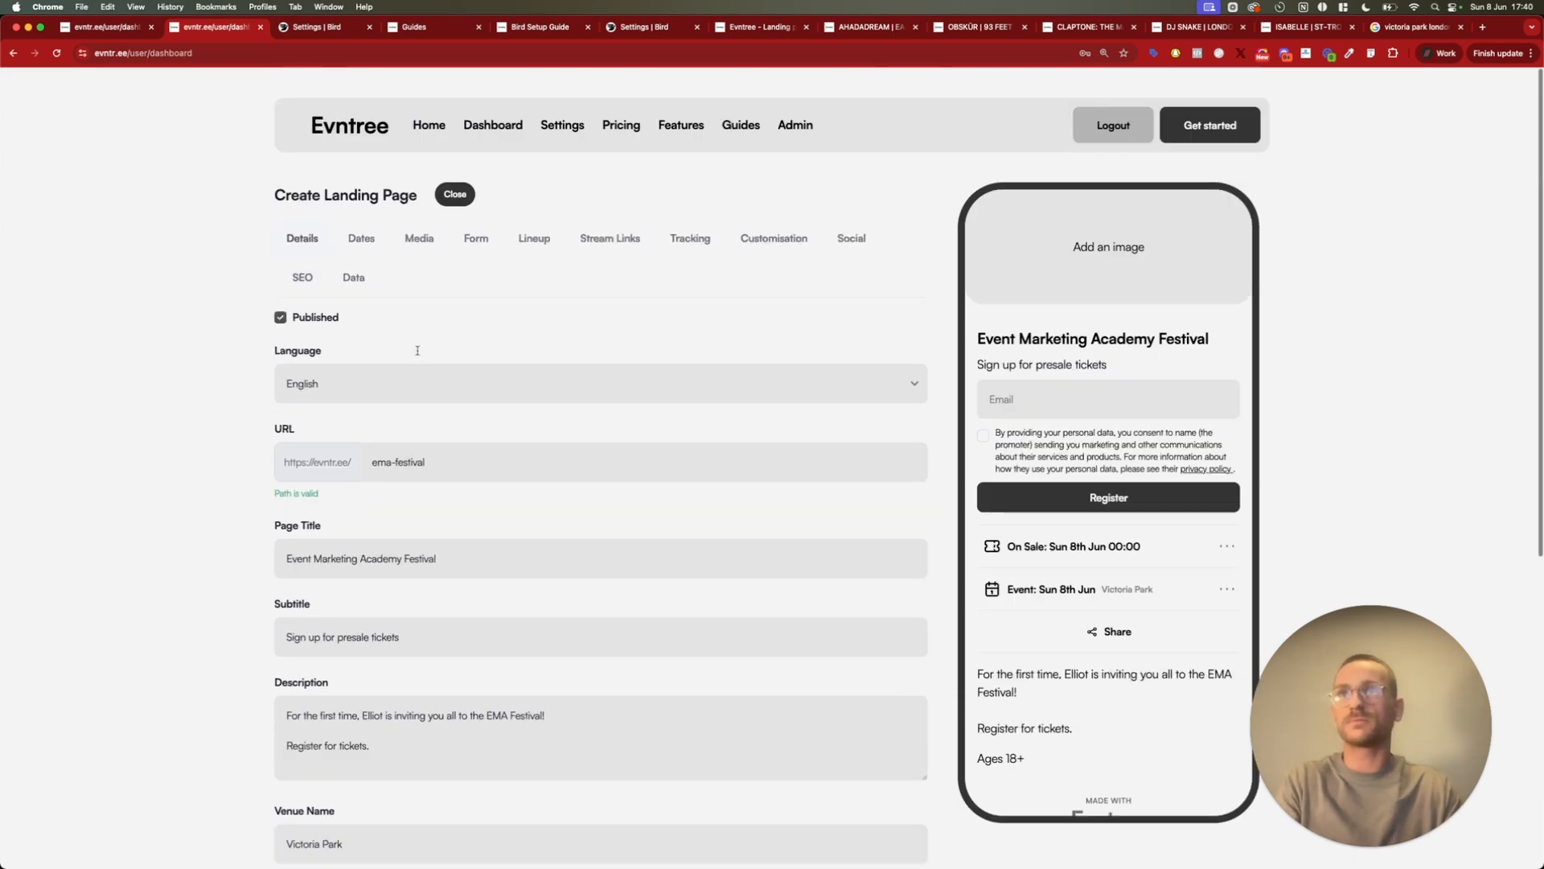
pyautogui.click(359, 239)
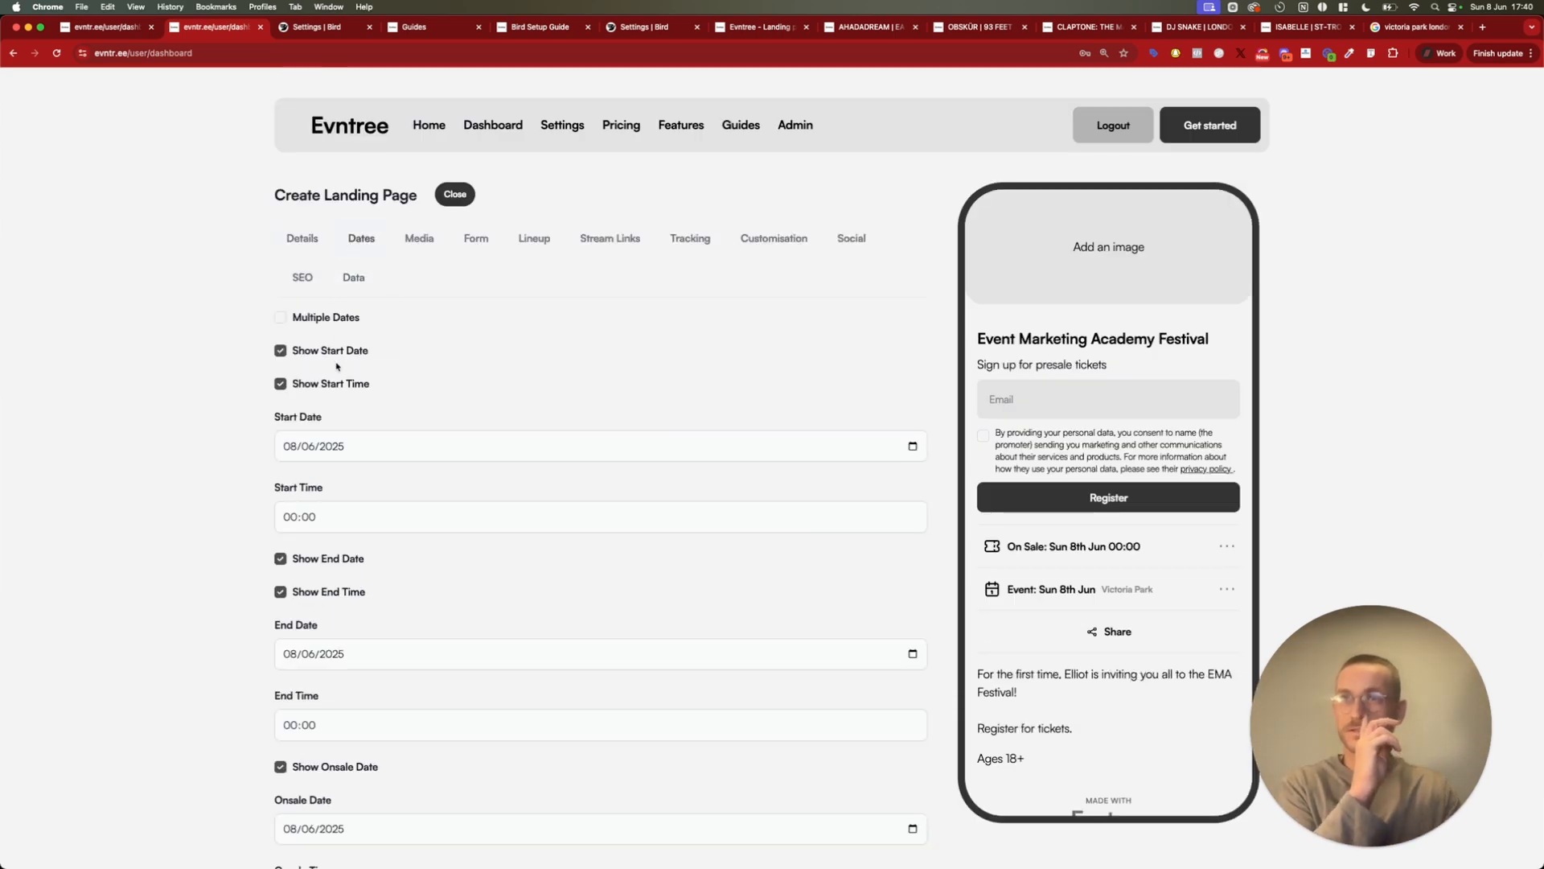
# Set the event's start date to 23/08/2025 and the start time to 12:00
pyautogui.scroll(-1, 358, 314)
pyautogui.click(912, 411)
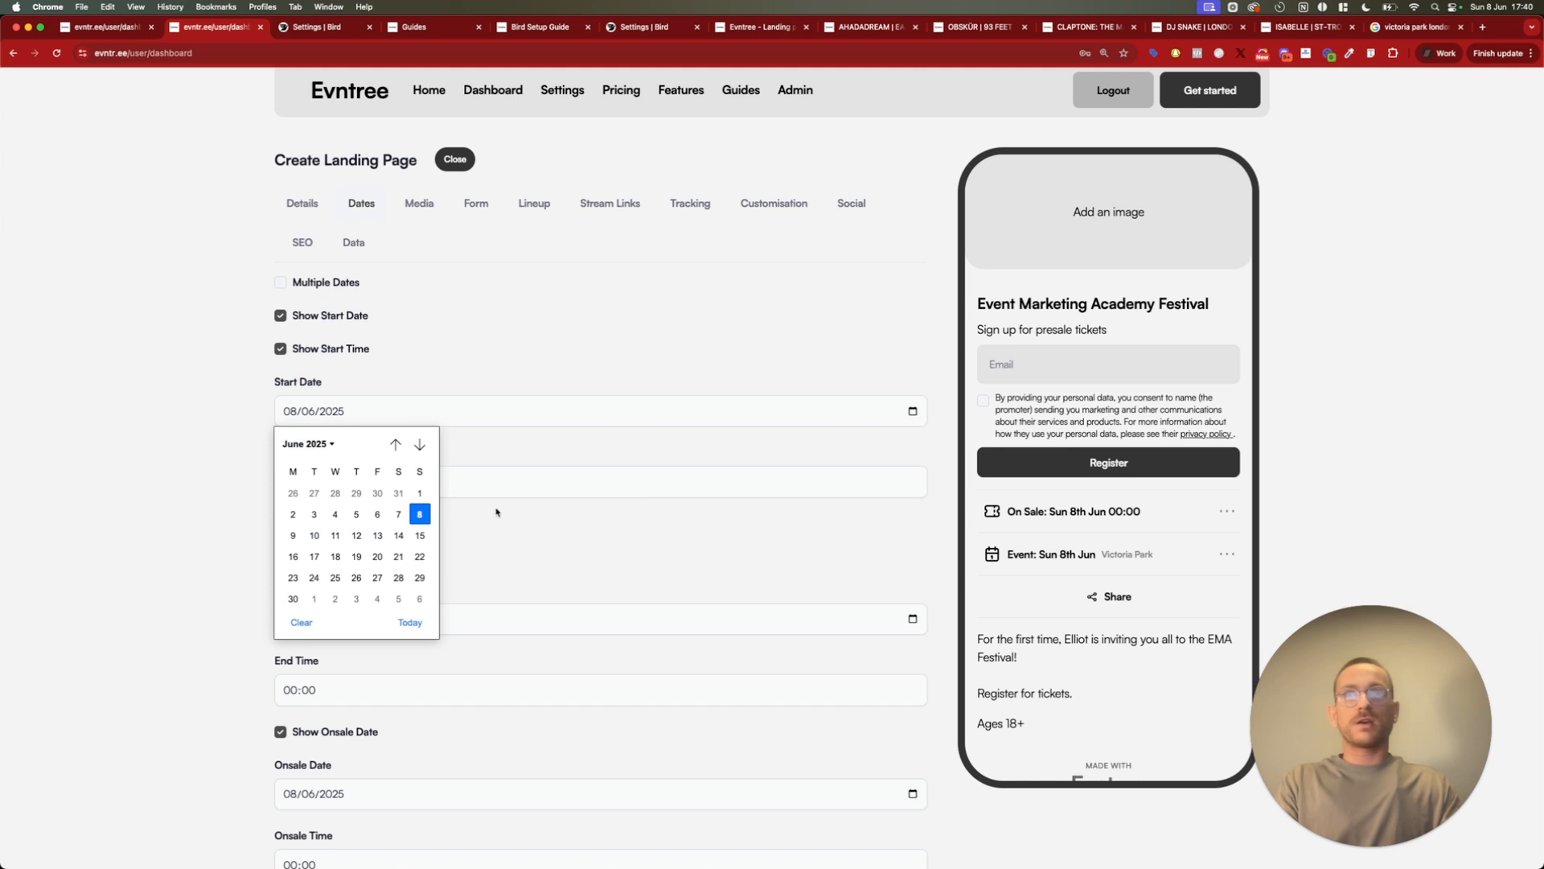
pyautogui.click(420, 444)
pyautogui.click(420, 444)
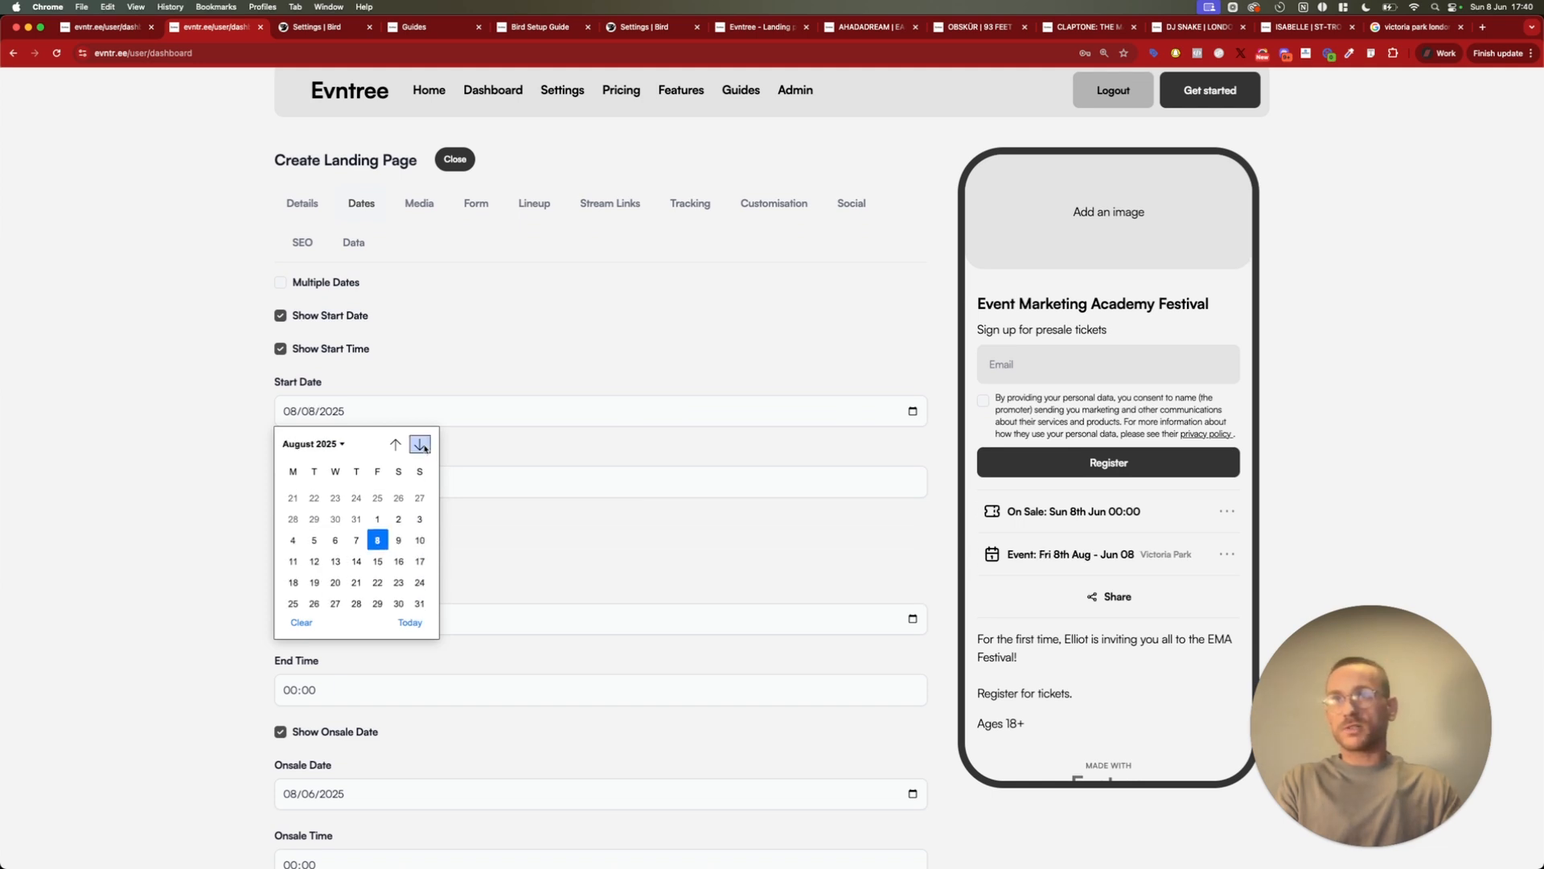
pyautogui.click(399, 557)
pyautogui.click(279, 484)
pyautogui.write('12')
pyautogui.click(234, 528)
# Set the event's end date to 23/08/2025 and the end time to 22:00
pyautogui.scroll(-1, 280, 558)
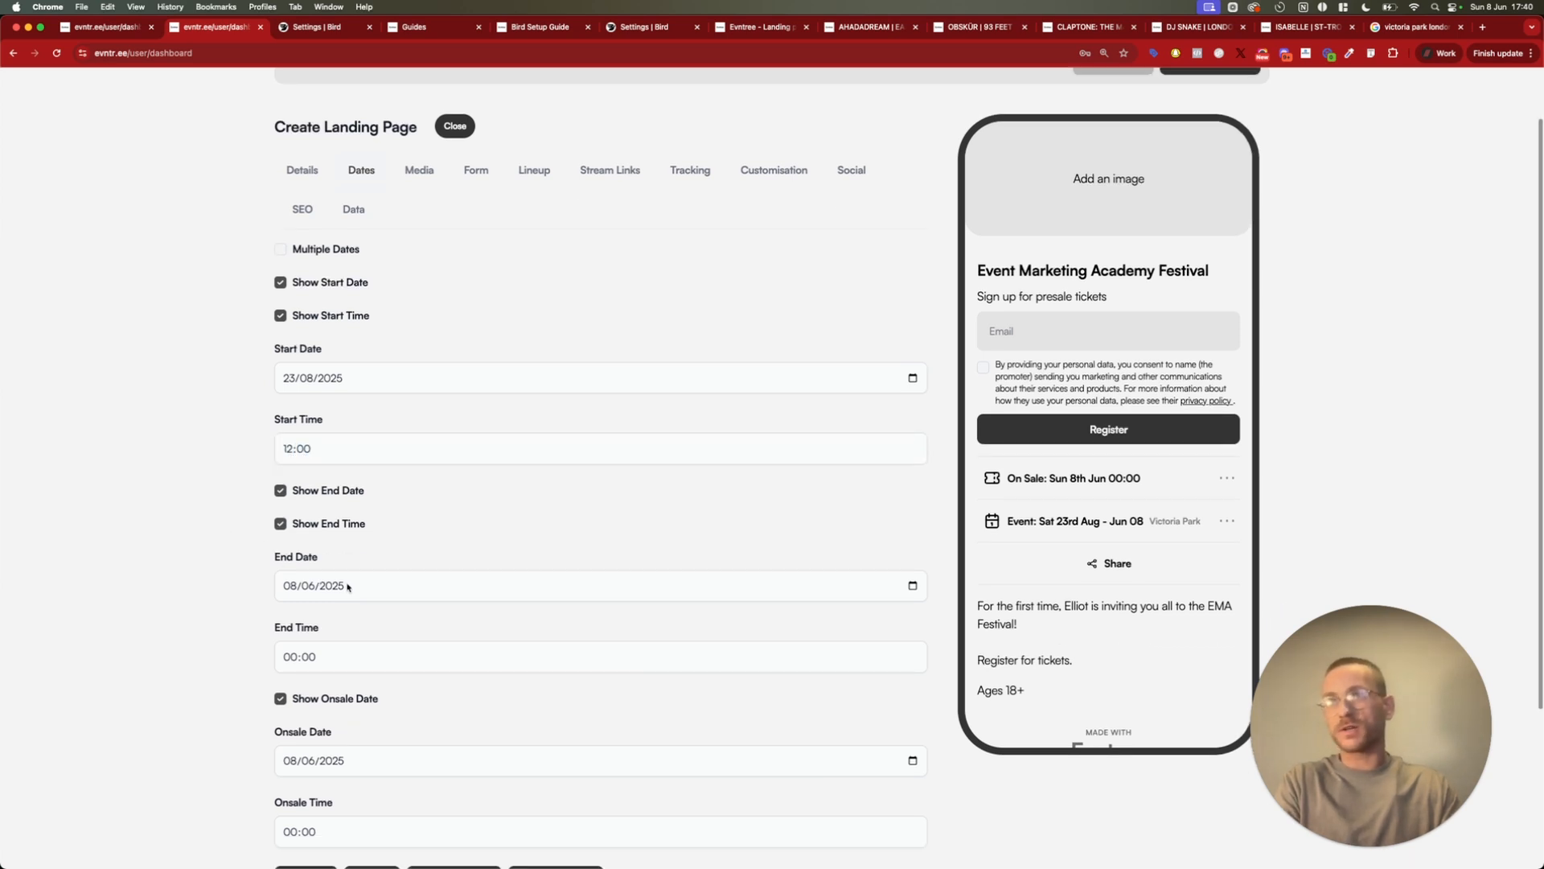
pyautogui.click(837, 589)
pyautogui.click(906, 587)
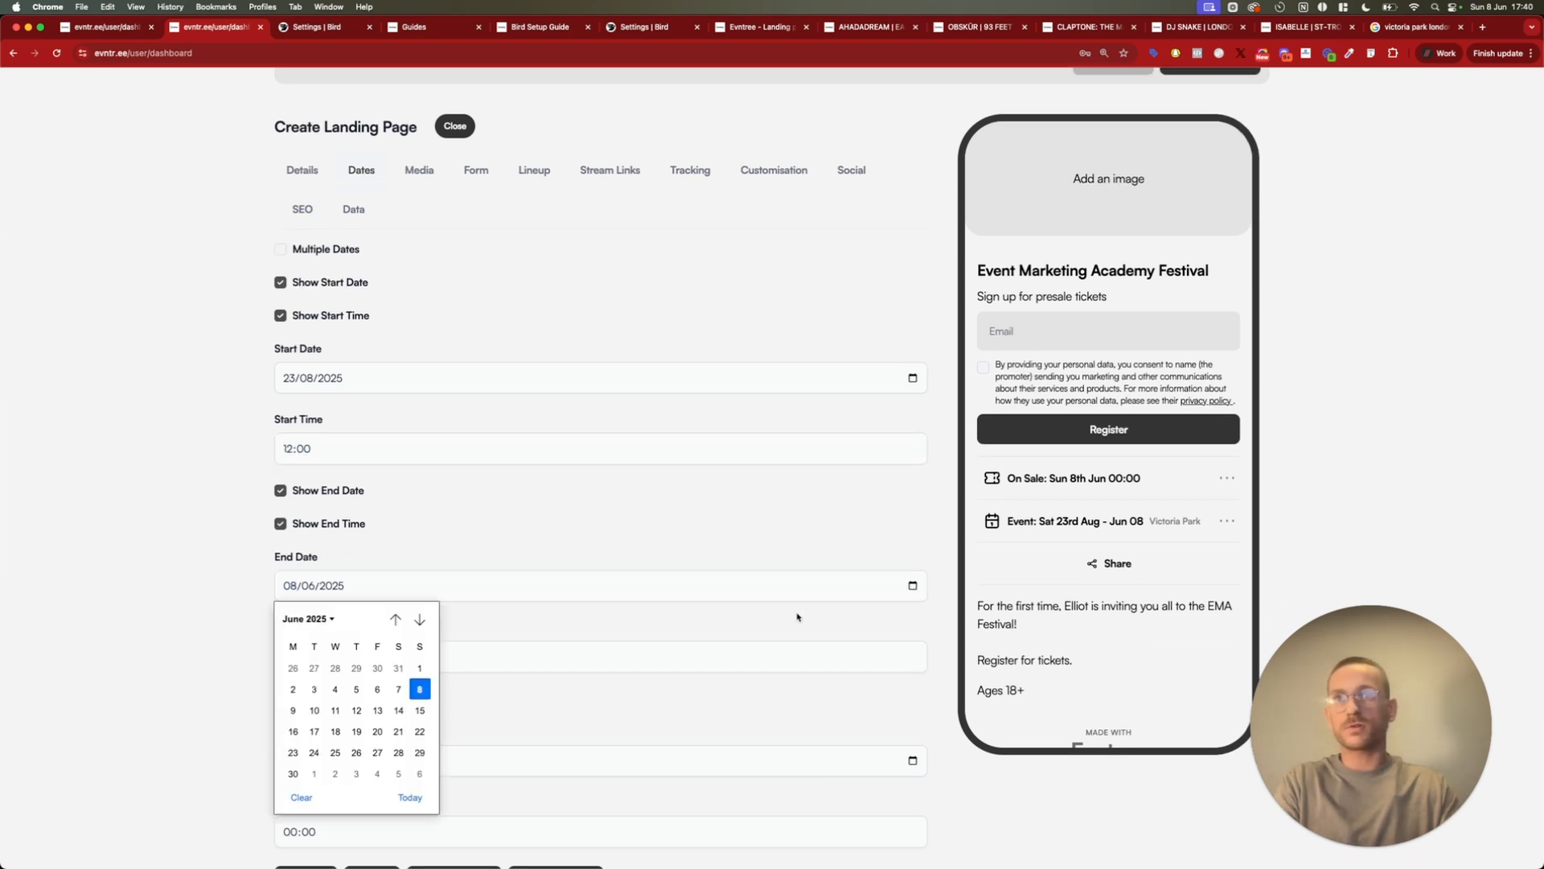
pyautogui.click(419, 619)
pyautogui.click(420, 619)
pyautogui.click(398, 732)
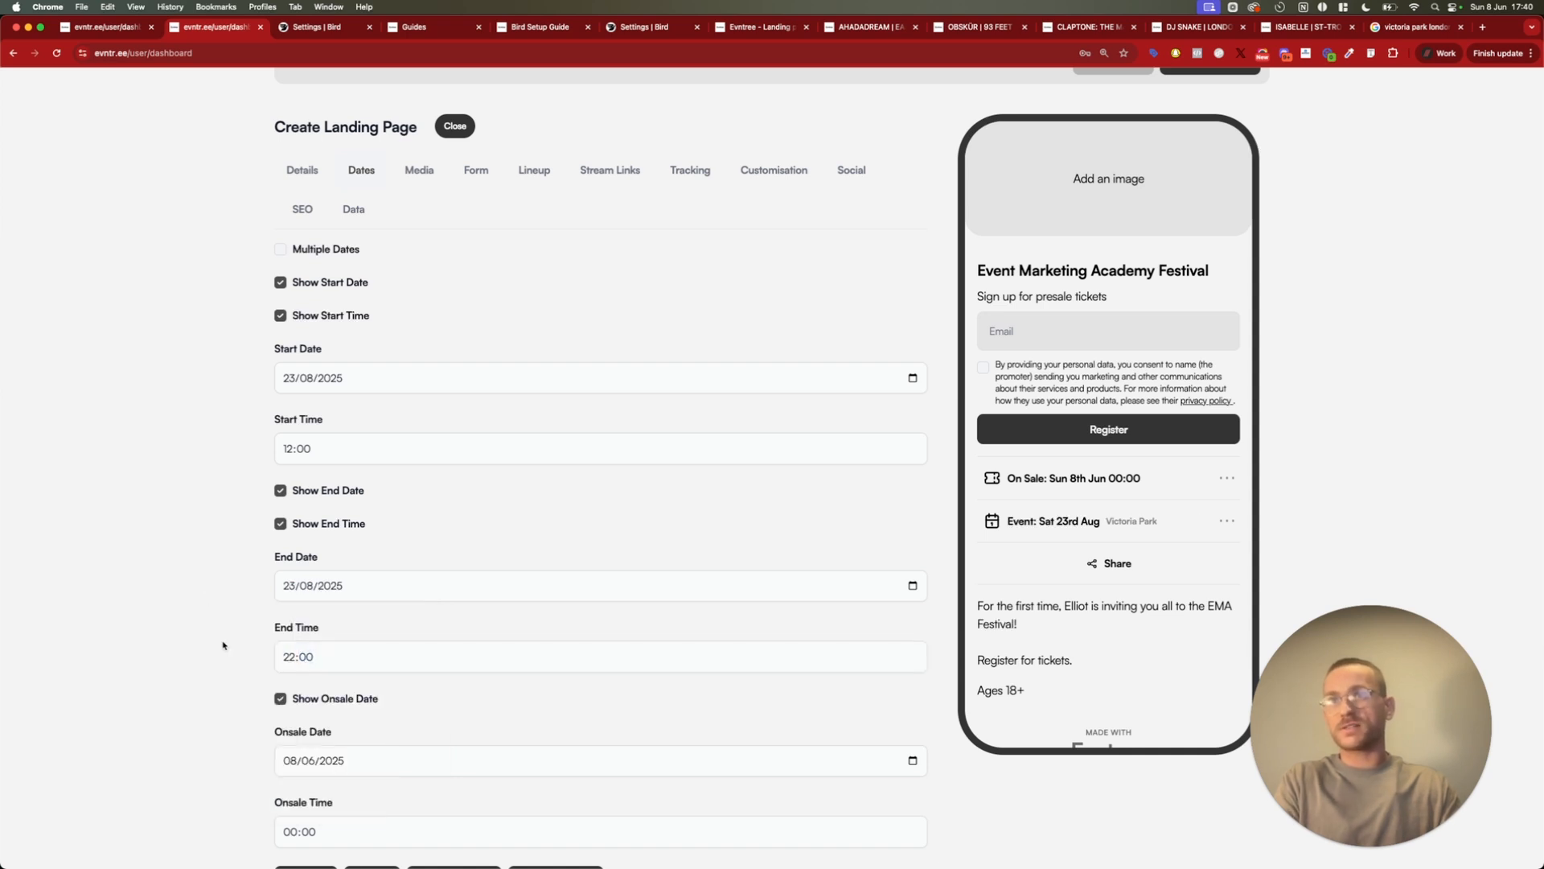
# Set the onsale date to 17/06/2025 and the onsale time to 12:00
pyautogui.scroll(-4, 285, 618)
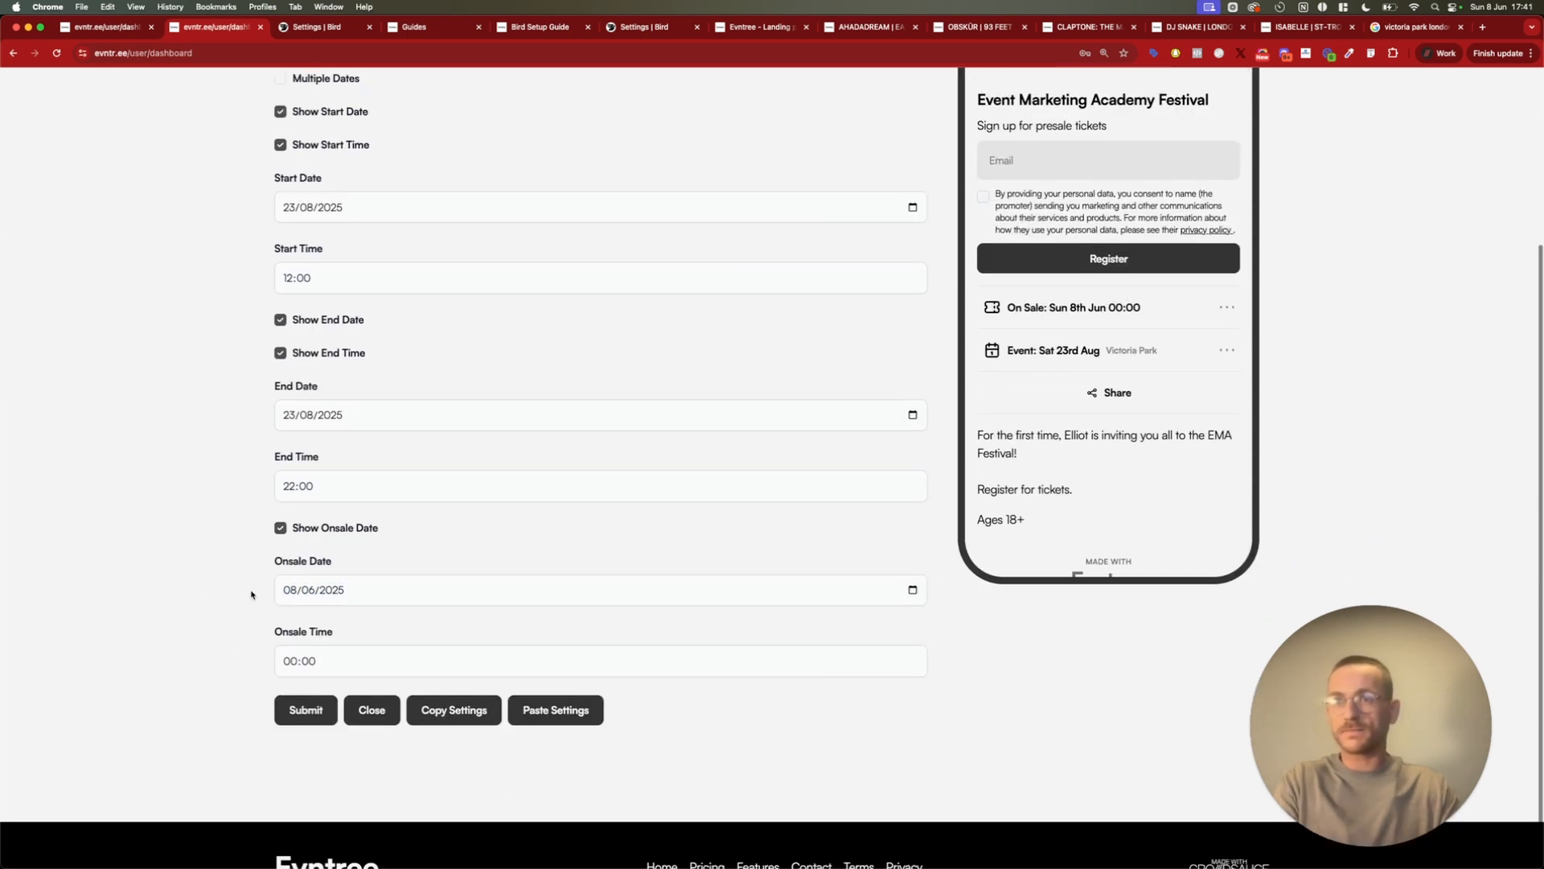
pyautogui.scroll(-1, 314, 589)
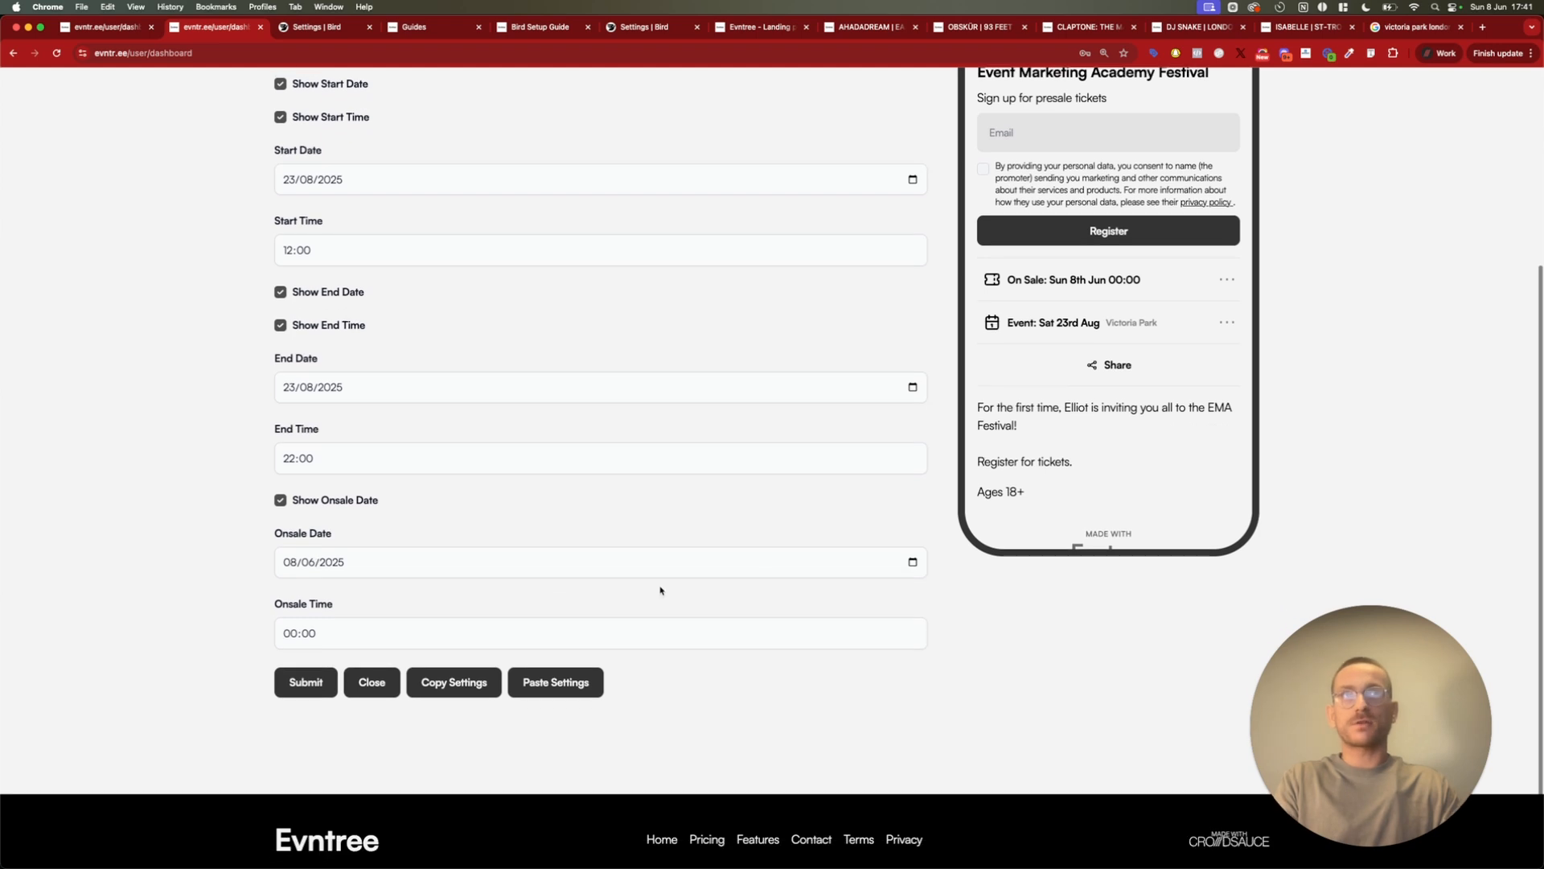
pyautogui.click(314, 561)
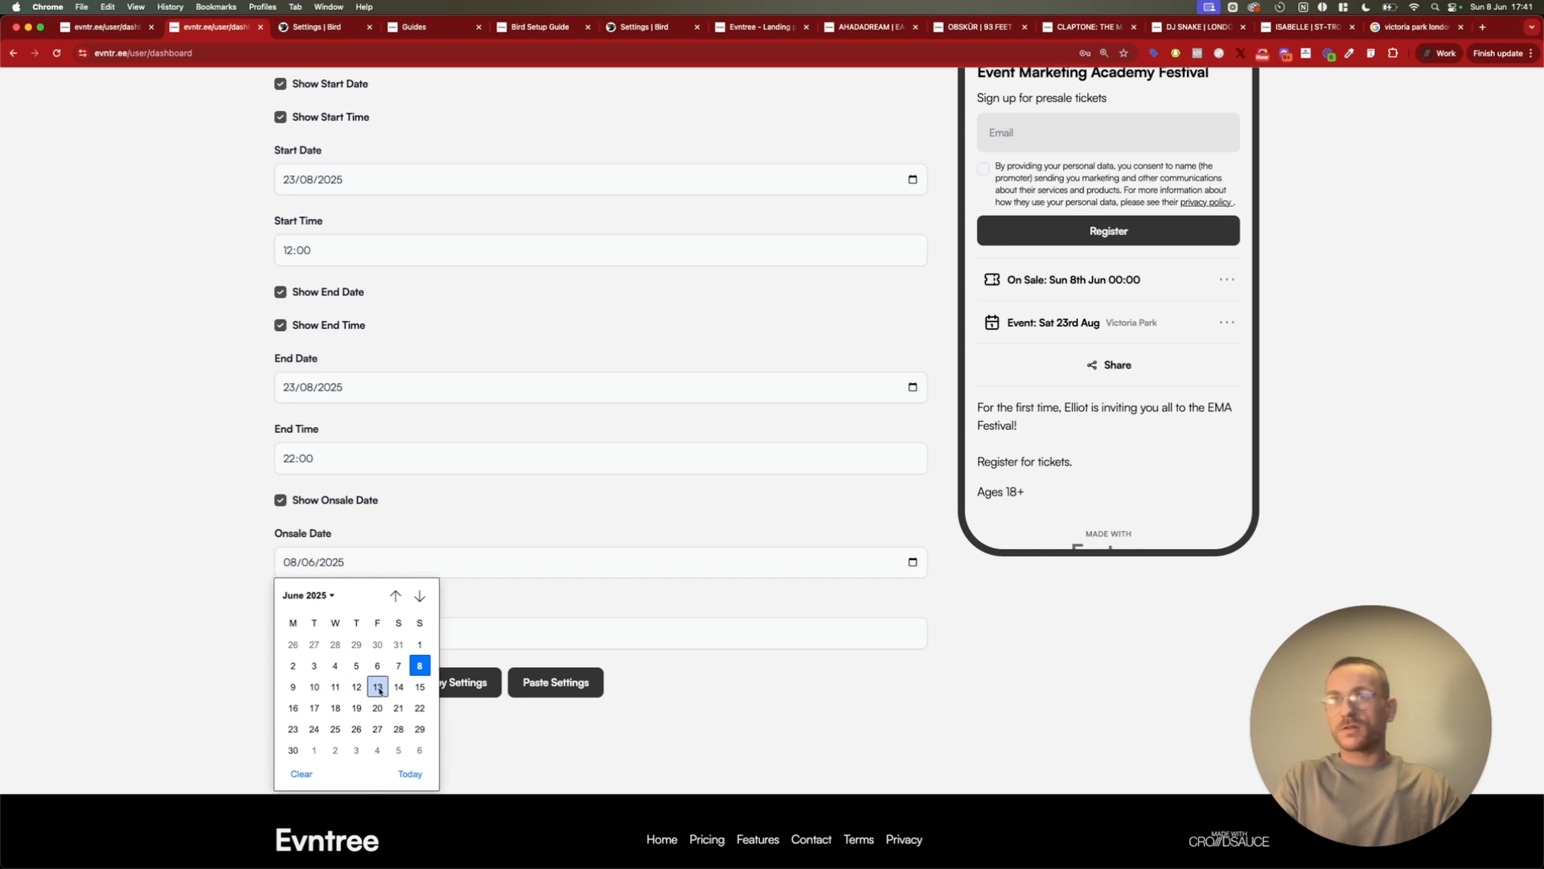
pyautogui.click(316, 708)
pyautogui.click(293, 633)
pyautogui.write('12')
# Check the expanded on-sale and event details in the phone preview, including the calendar and directions options
pyautogui.scroll(1, 236, 552)
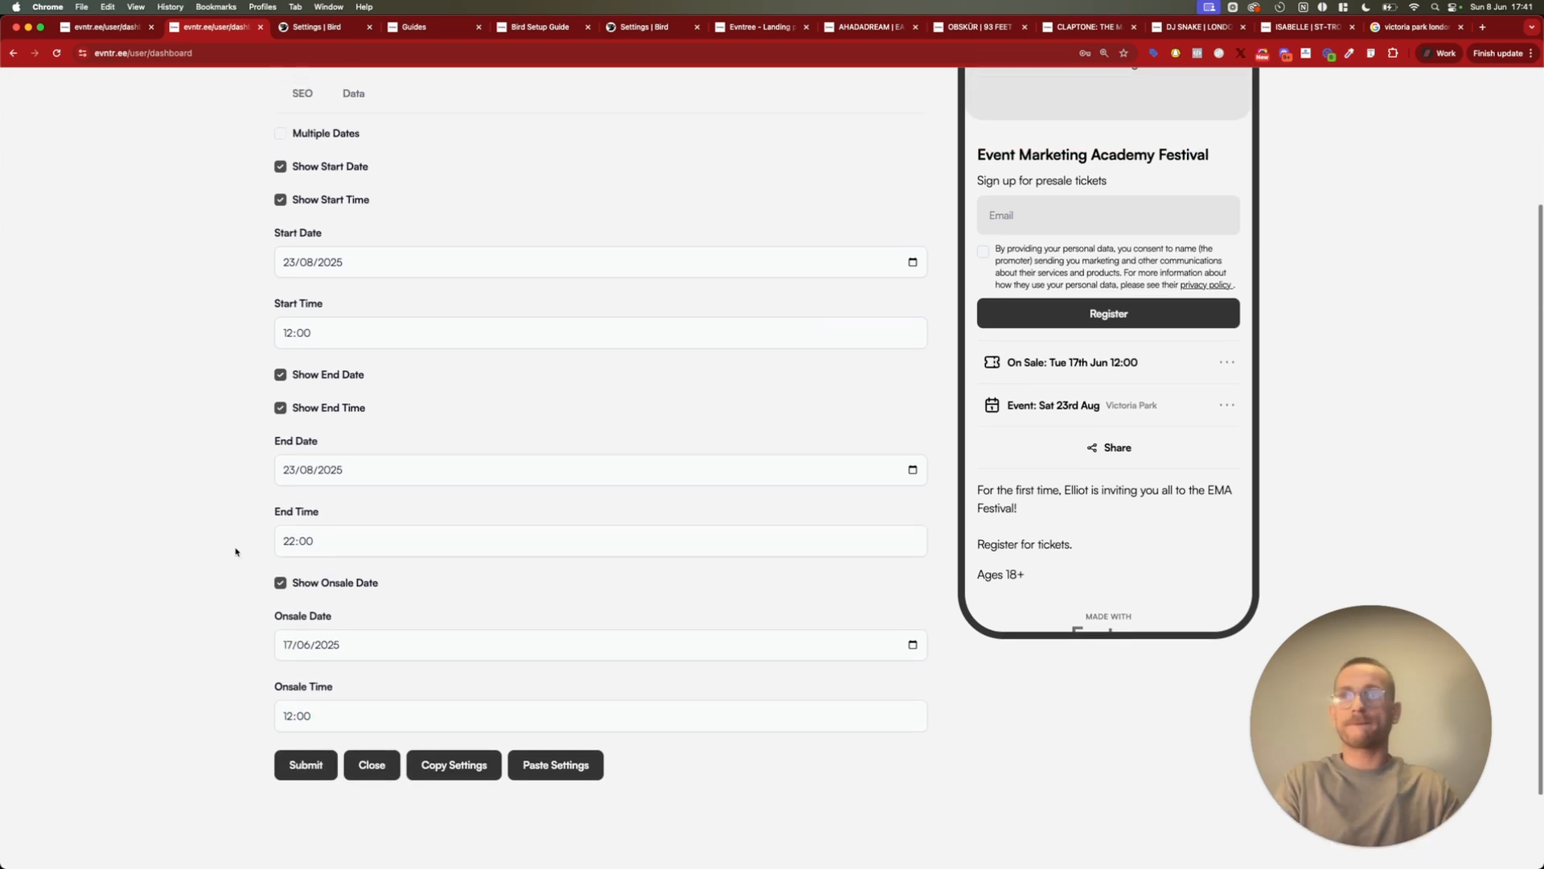
pyautogui.scroll(2, 236, 552)
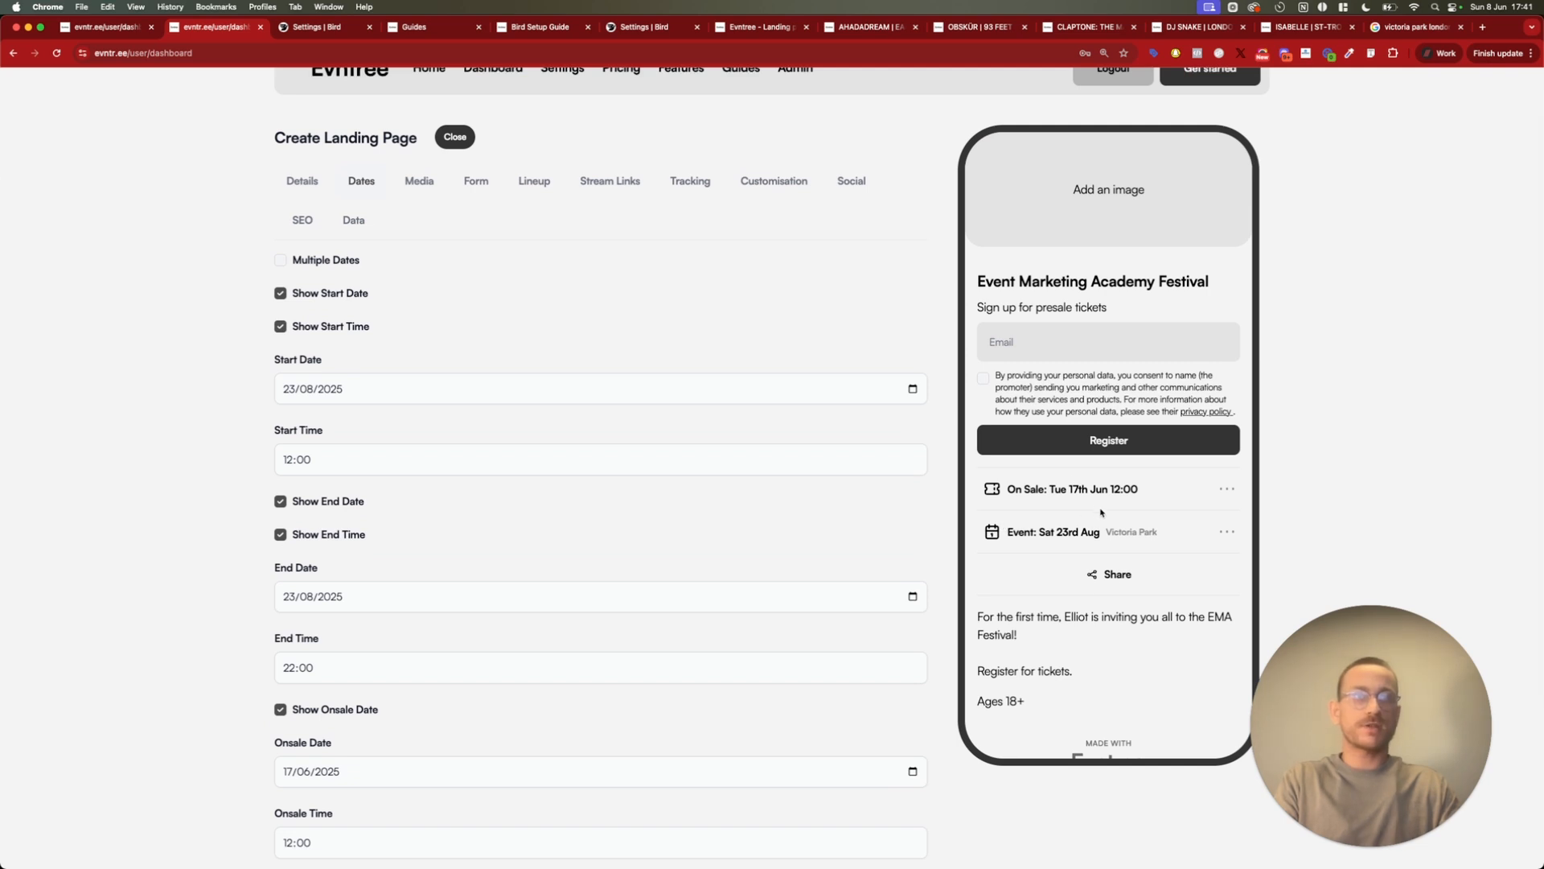
pyautogui.click(1225, 491)
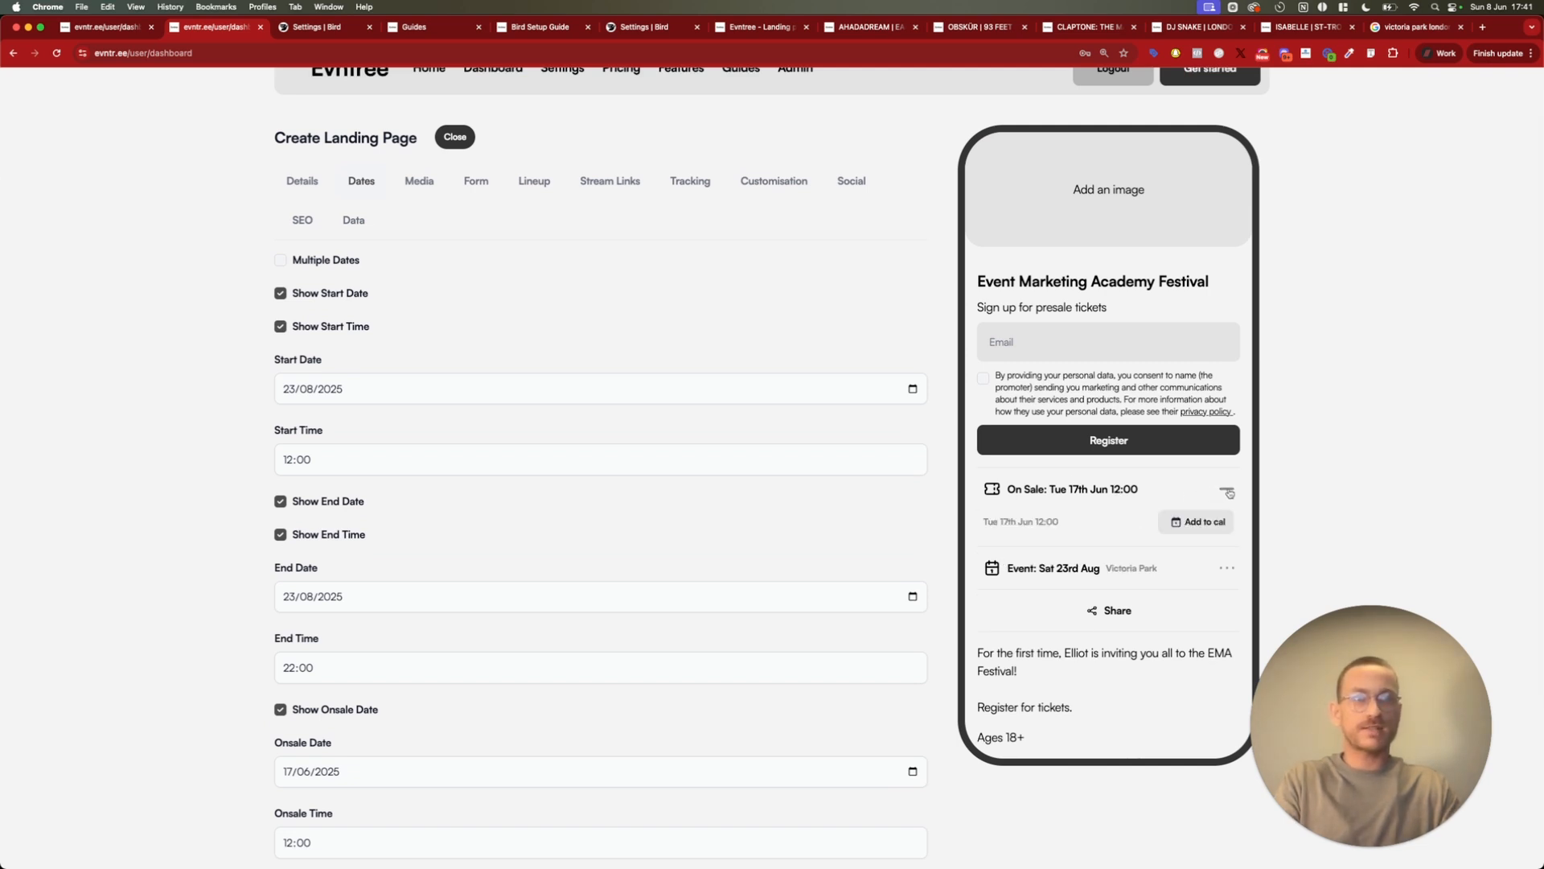
pyautogui.click(1228, 491)
pyautogui.click(1227, 533)
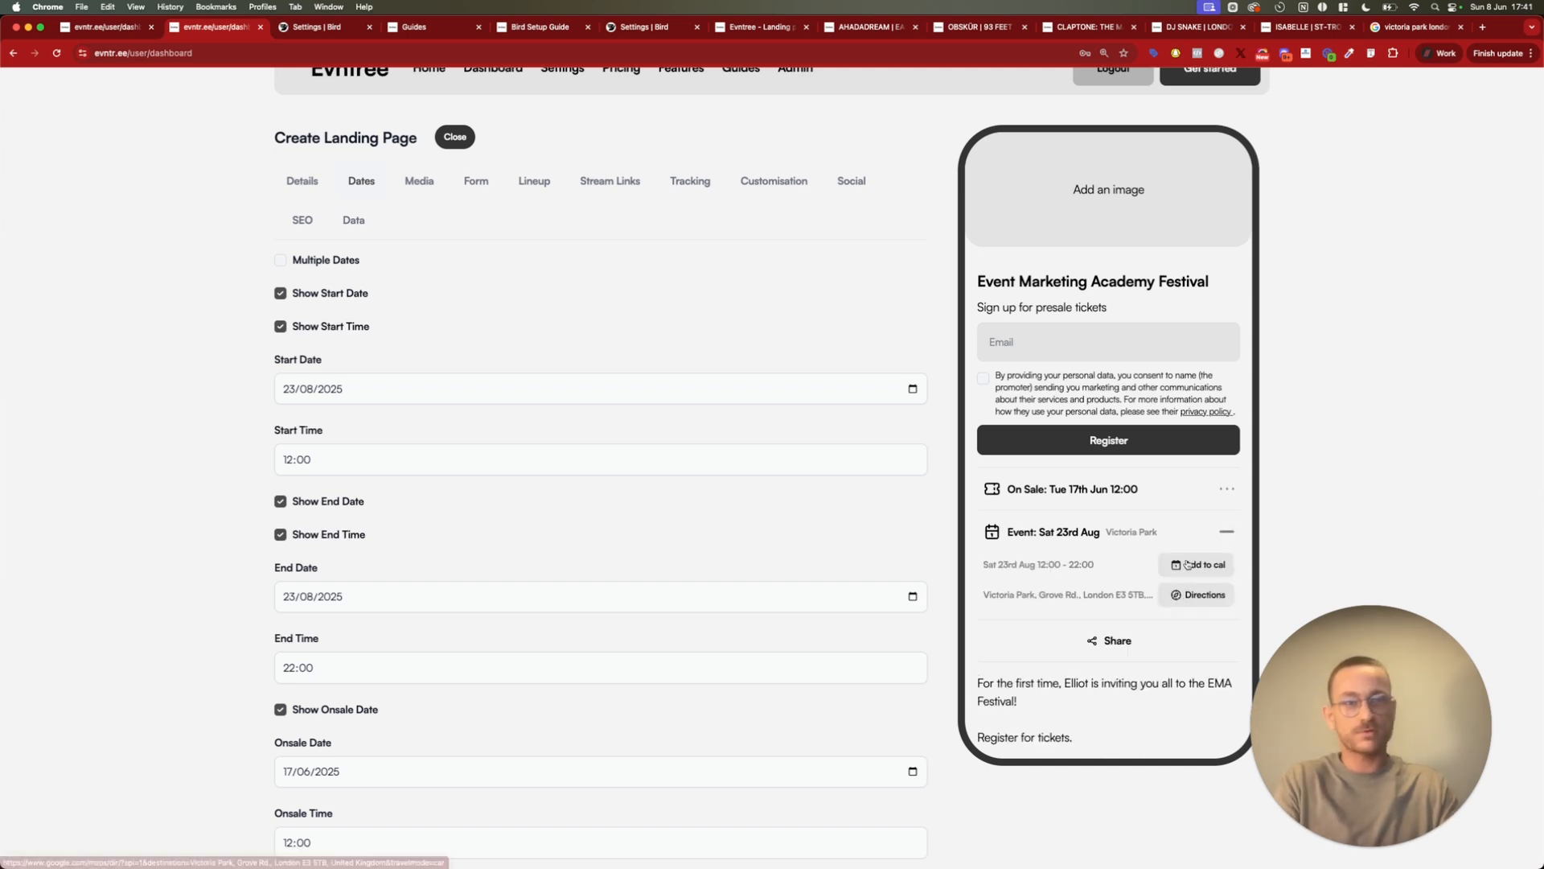
pyautogui.click(1209, 565)
pyautogui.click(1222, 565)
pyautogui.click(1227, 532)
# Open the landing page's media settings and upload "favicon ema.png" as the cover image
pyautogui.scroll(-3, 547, 579)
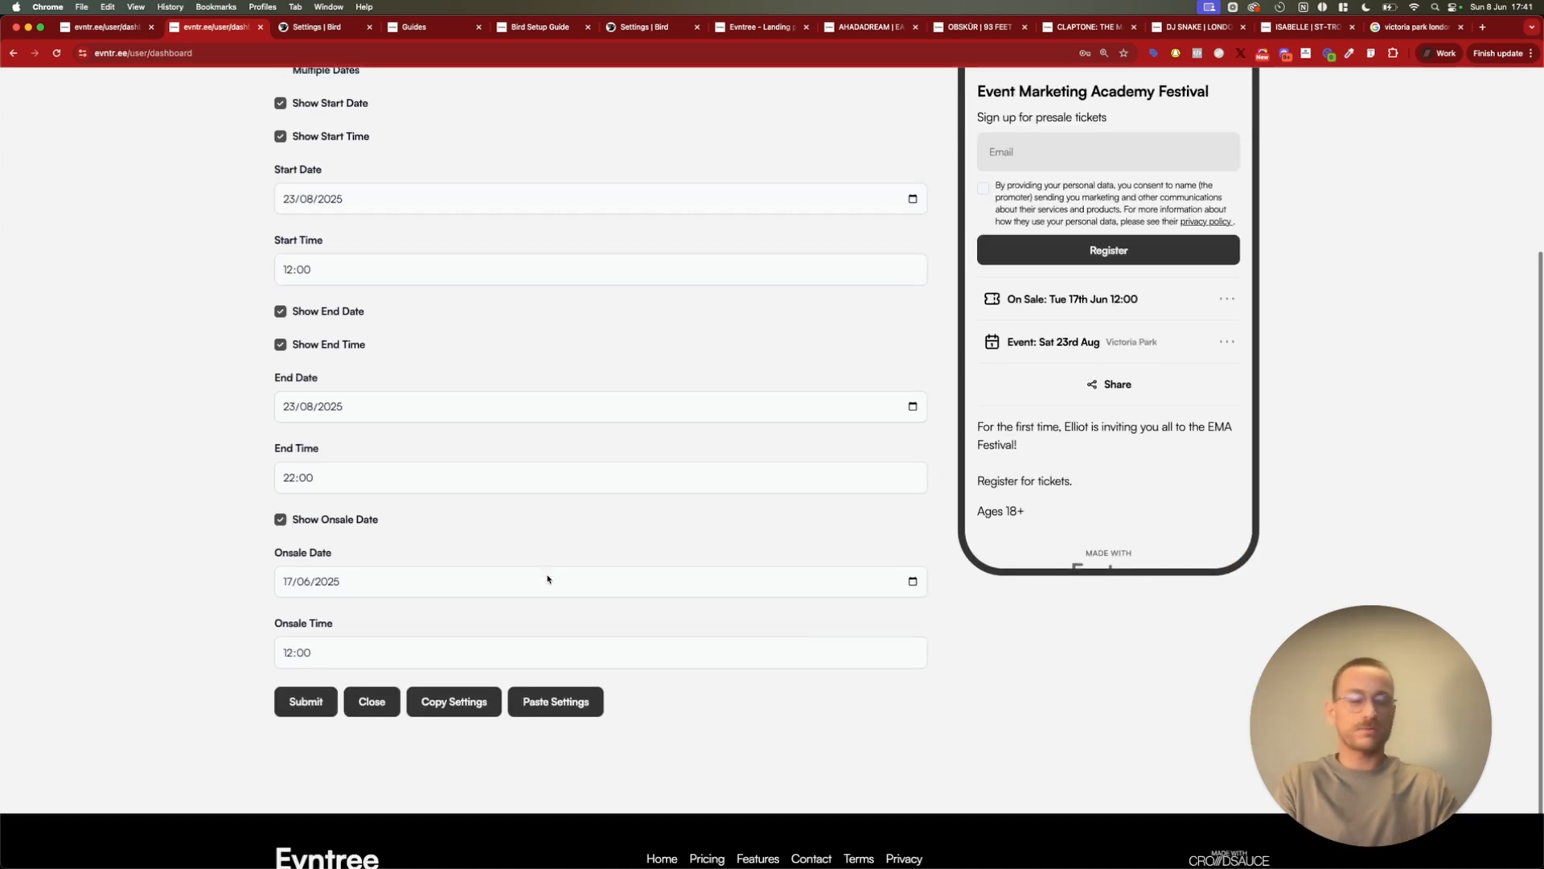
pyautogui.scroll(2, 548, 579)
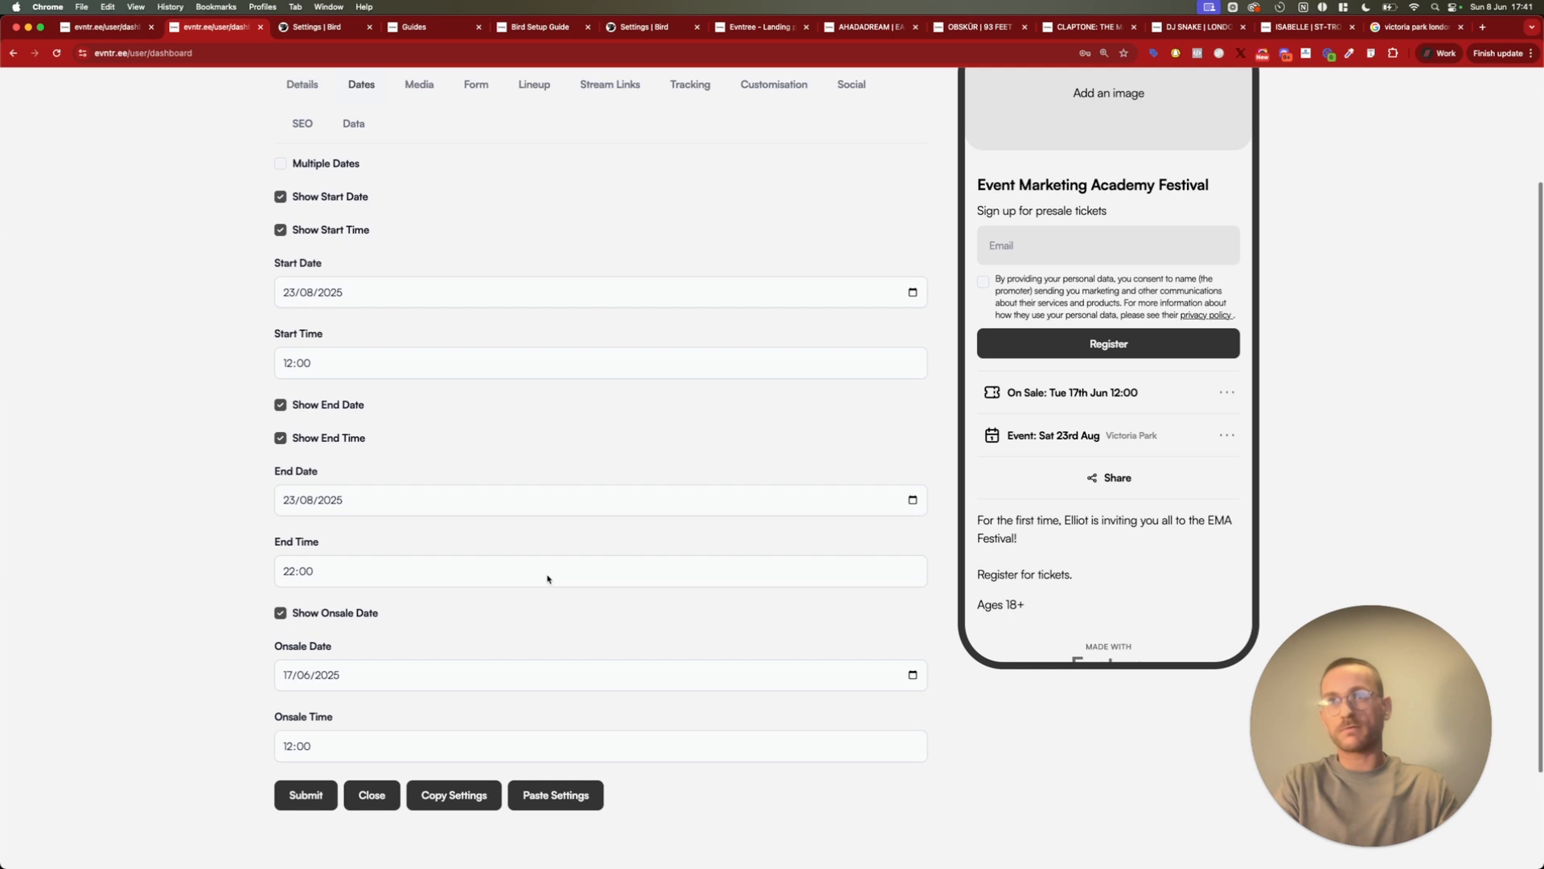
pyautogui.scroll(3, 548, 580)
pyautogui.click(419, 241)
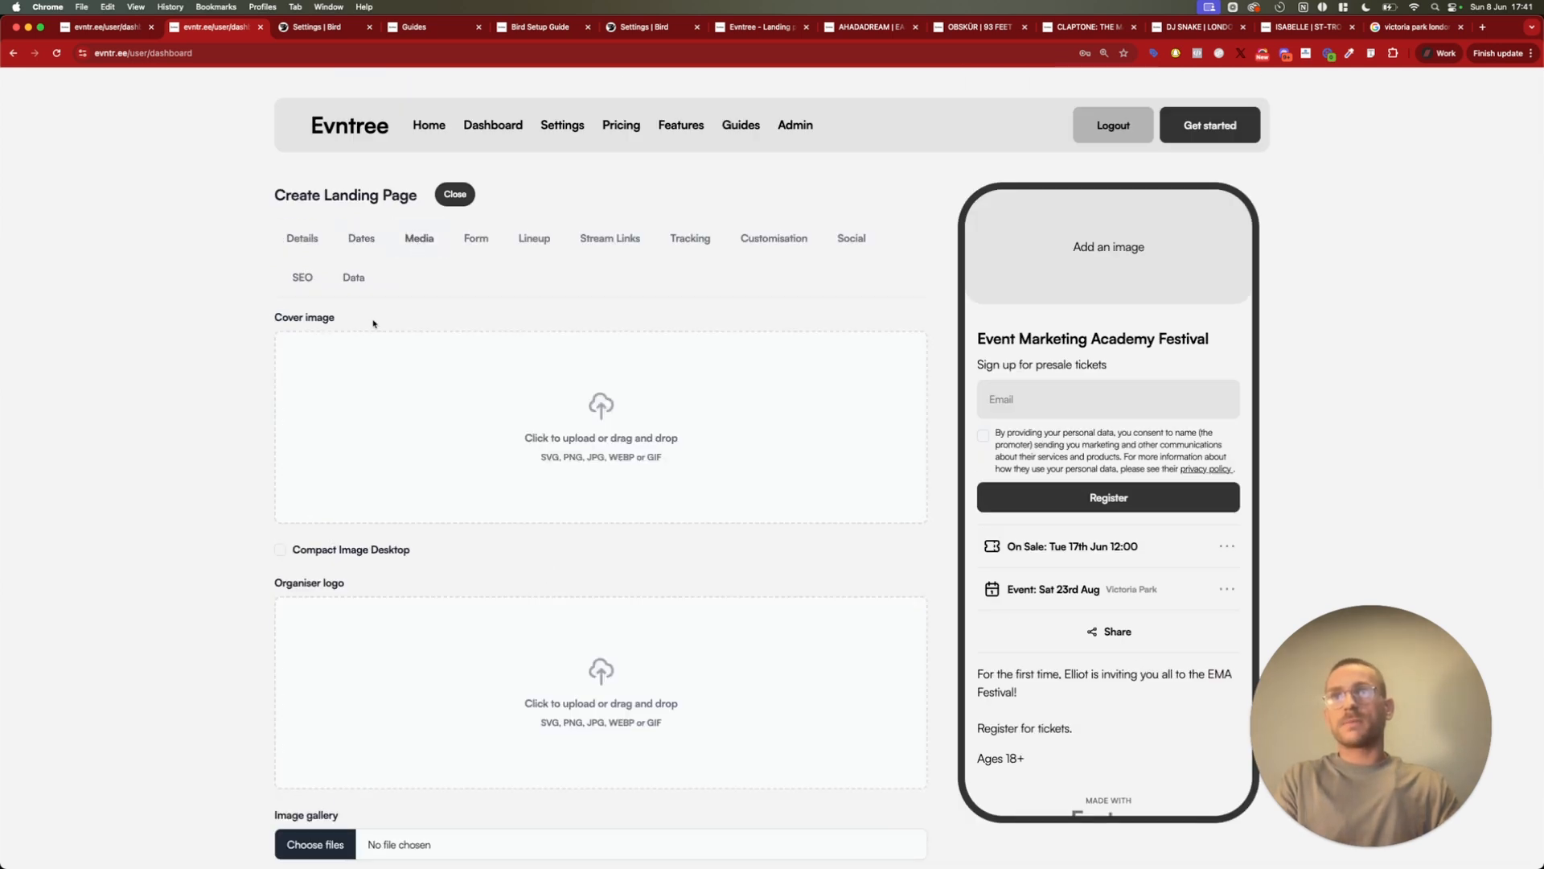
pyautogui.click(495, 434)
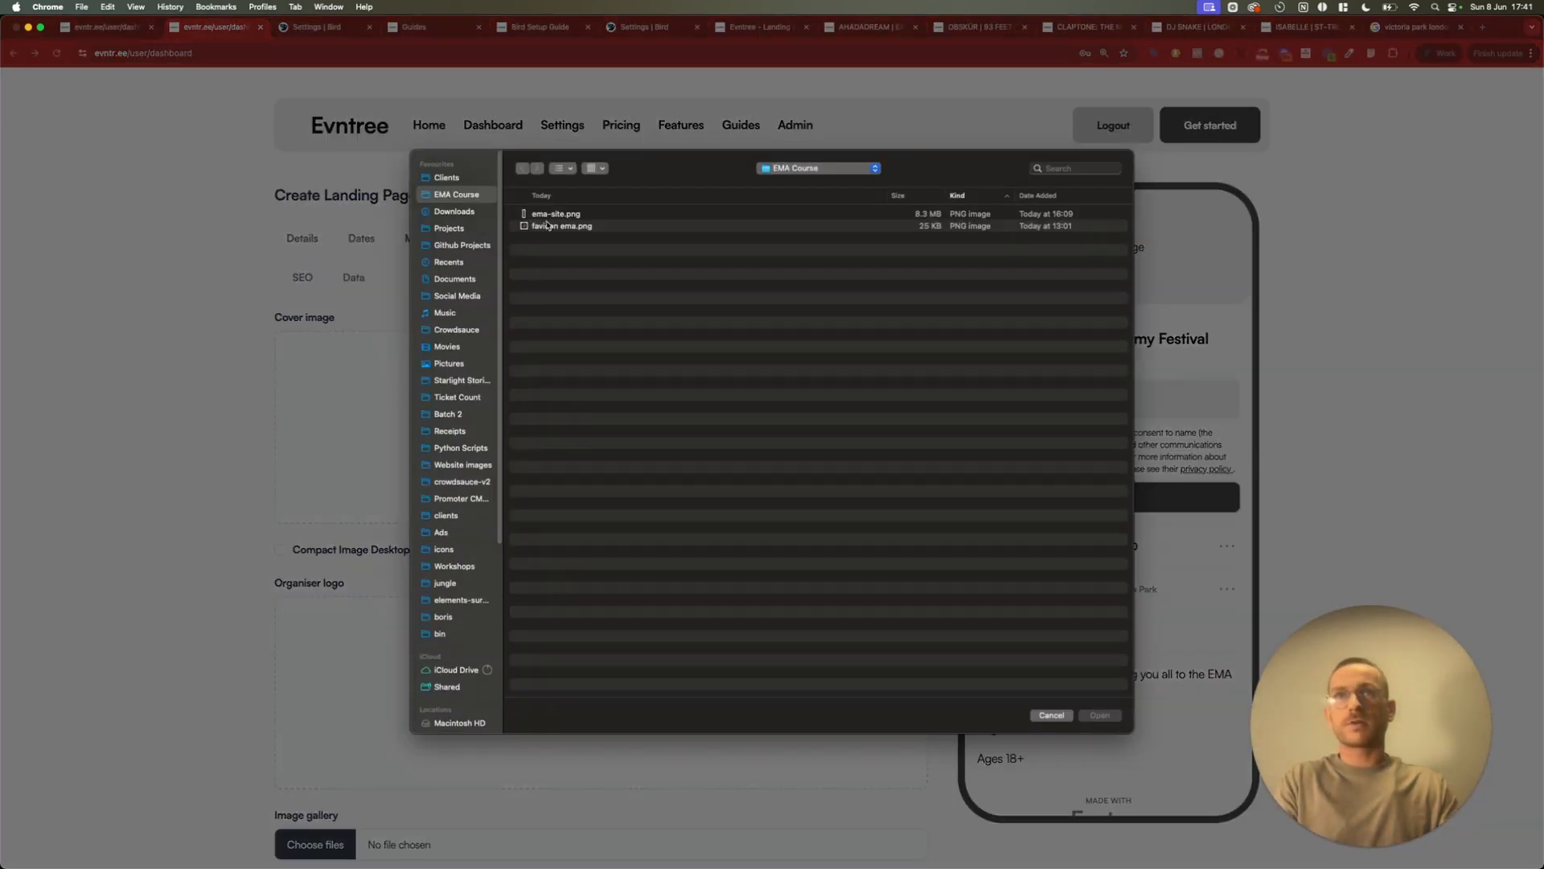
pyautogui.click(571, 227)
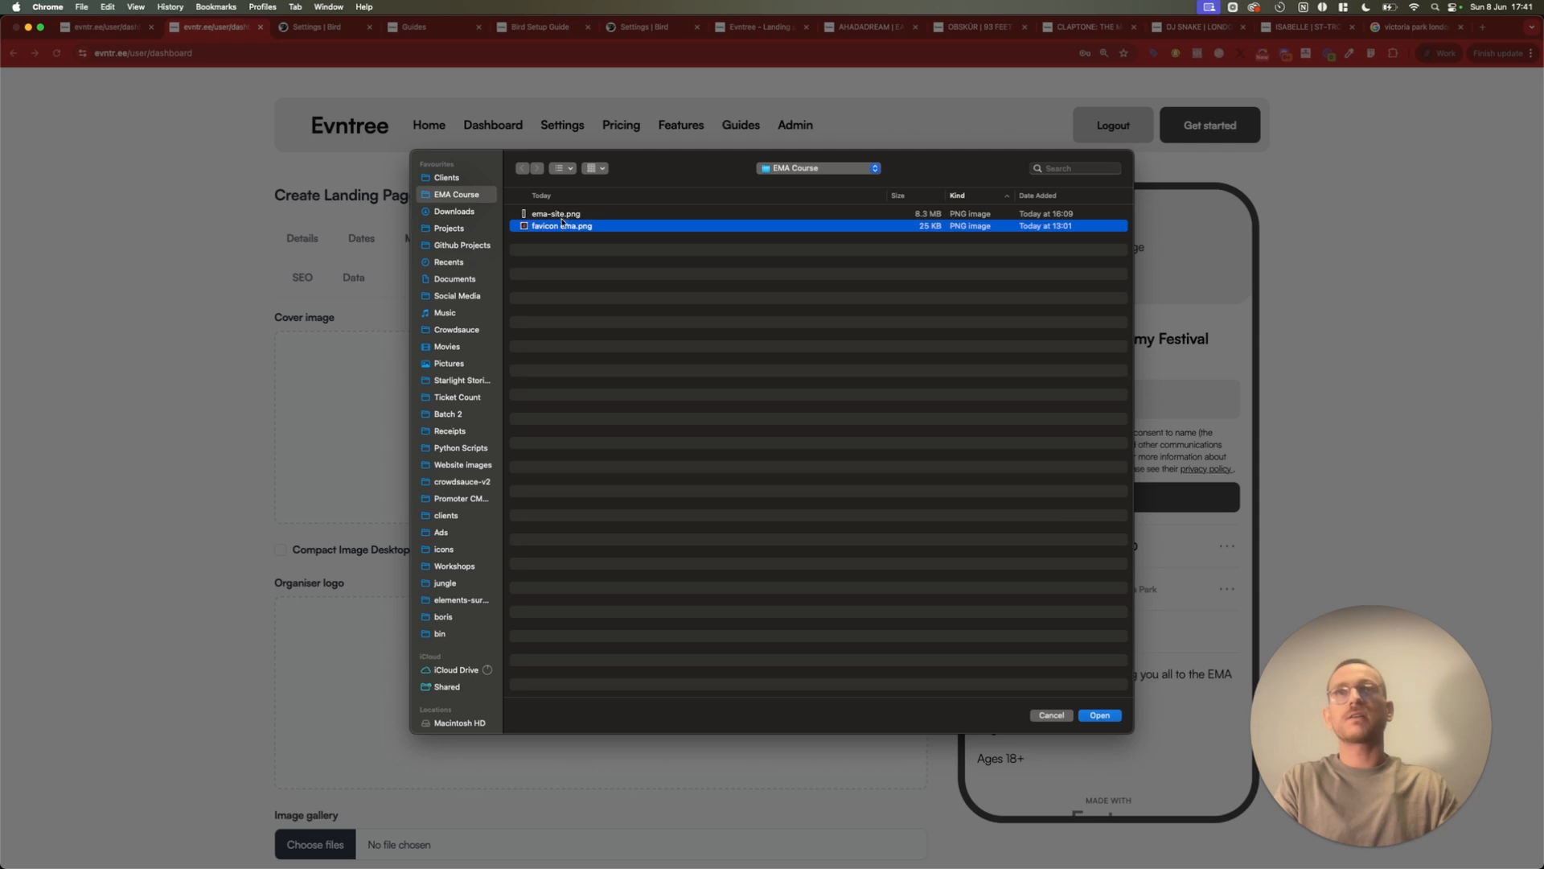
pyautogui.doubleClick(558, 228)
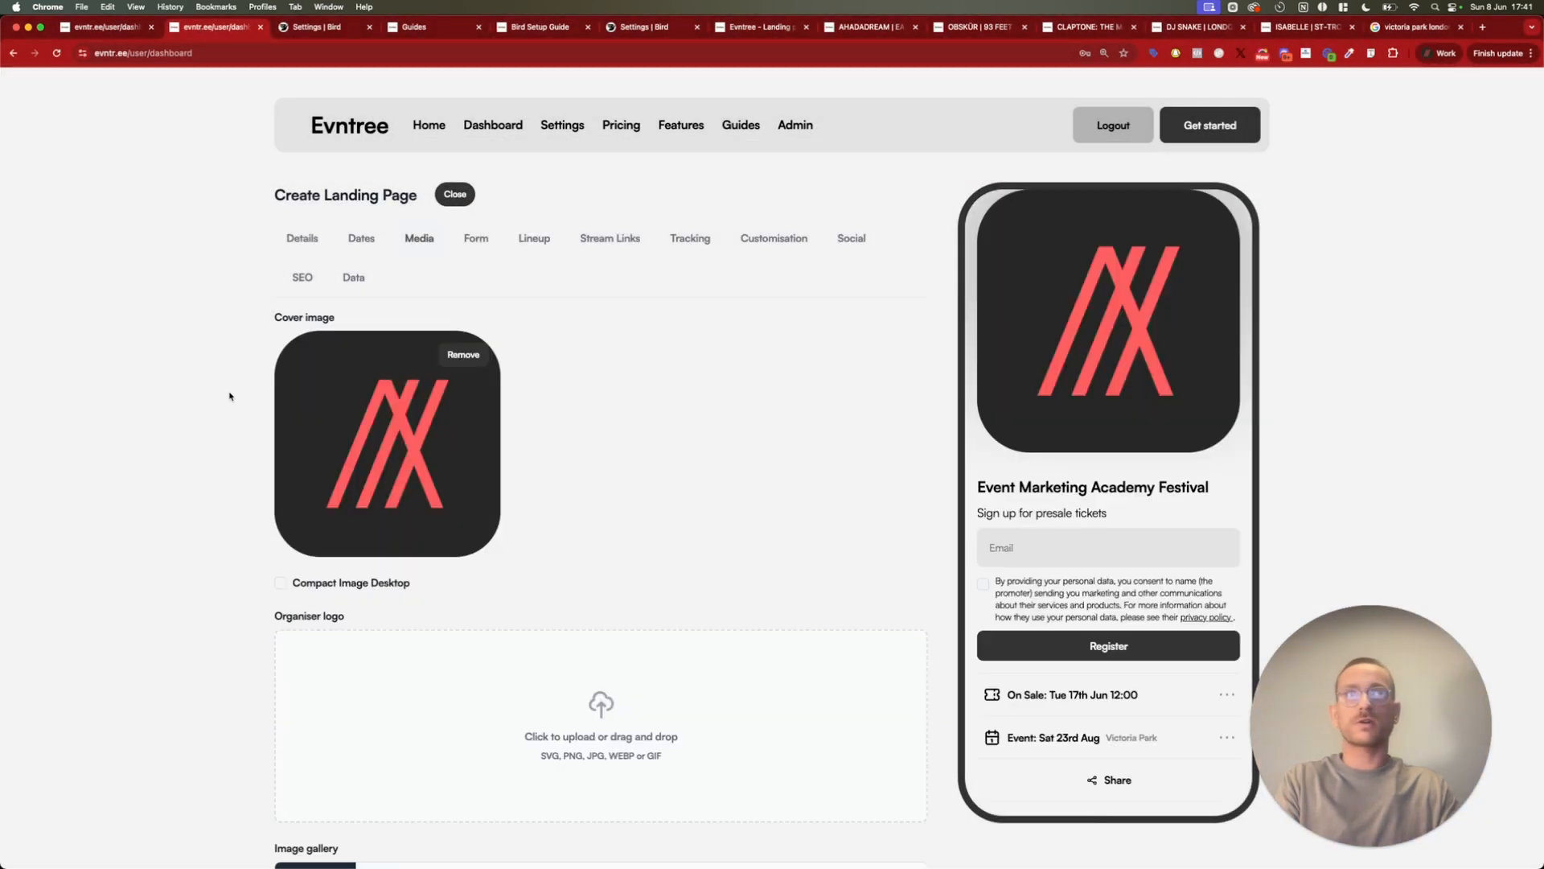
# Enable Compact Image Desktop and upload "favicon ema.png" as the organiser logo
pyautogui.scroll(-3, 231, 406)
pyautogui.scroll(1, 231, 407)
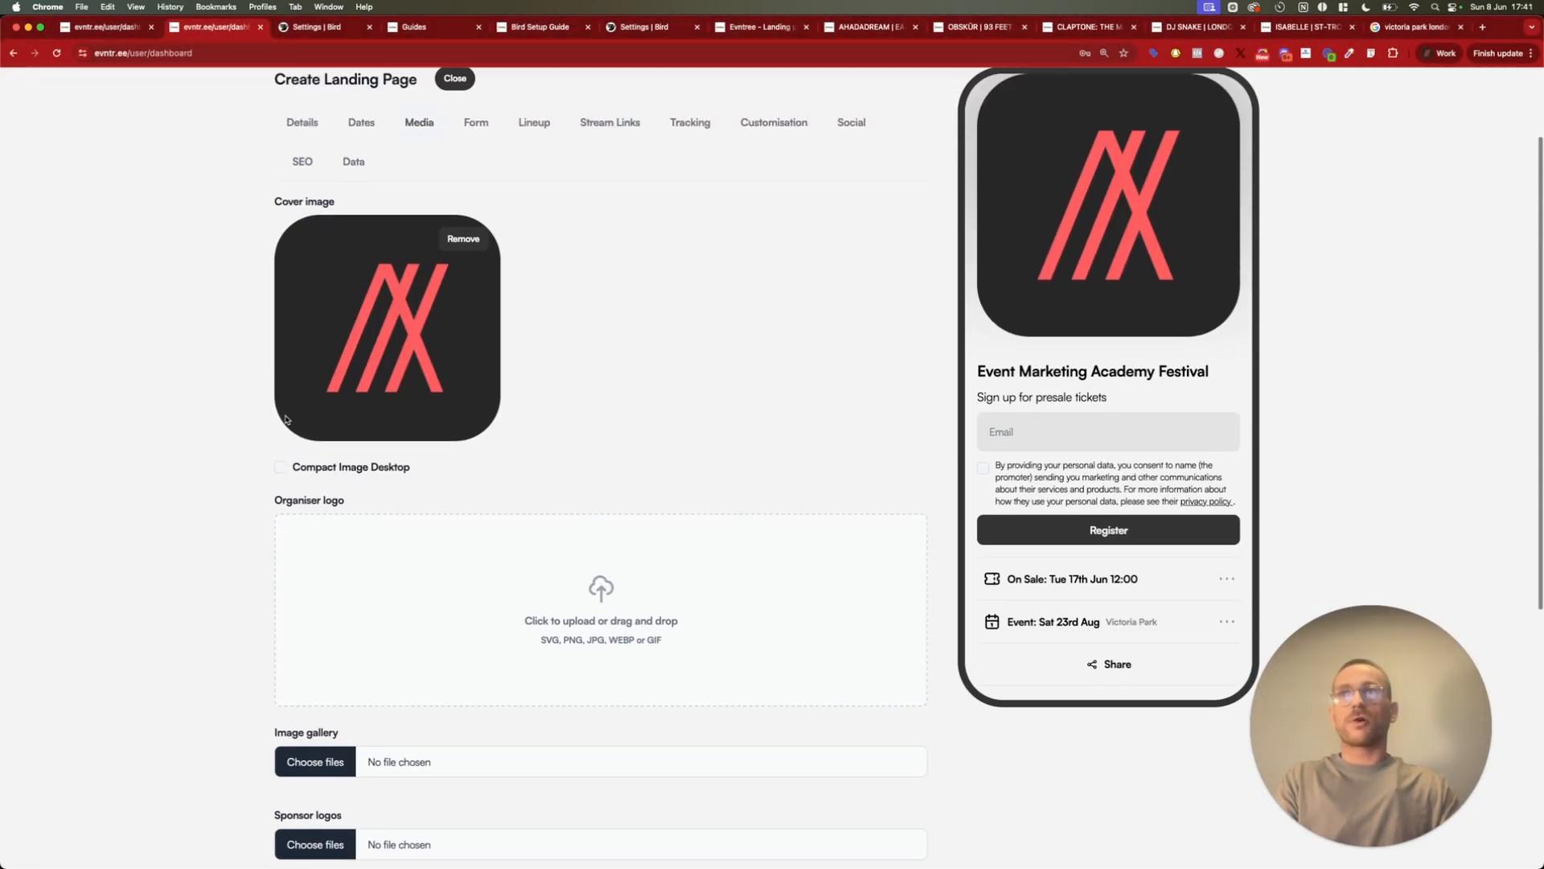
pyautogui.click(281, 467)
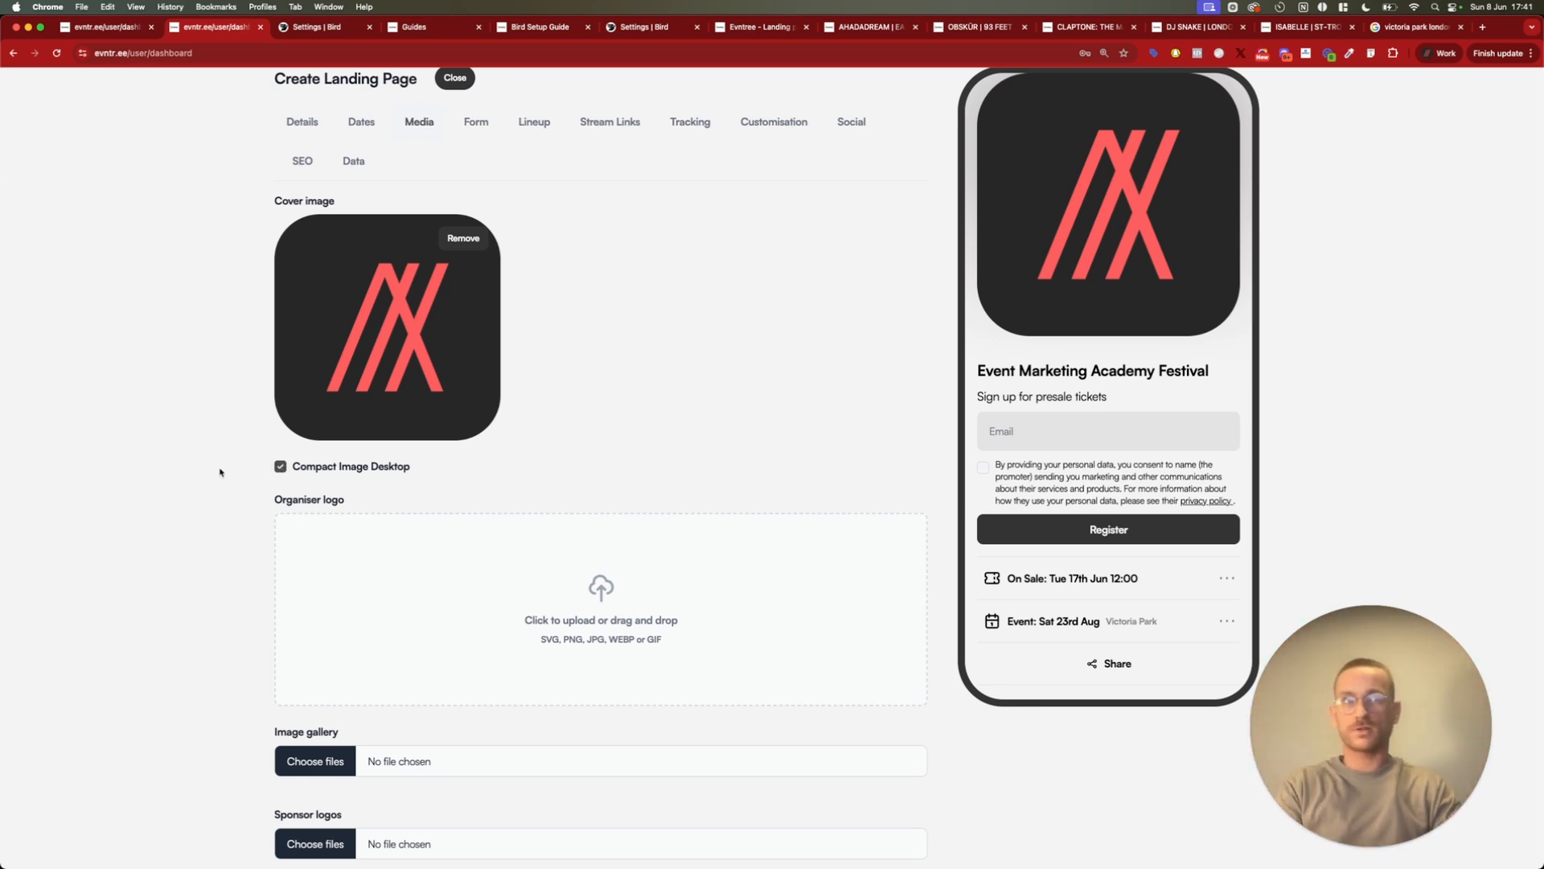
pyautogui.scroll(-2, 234, 458)
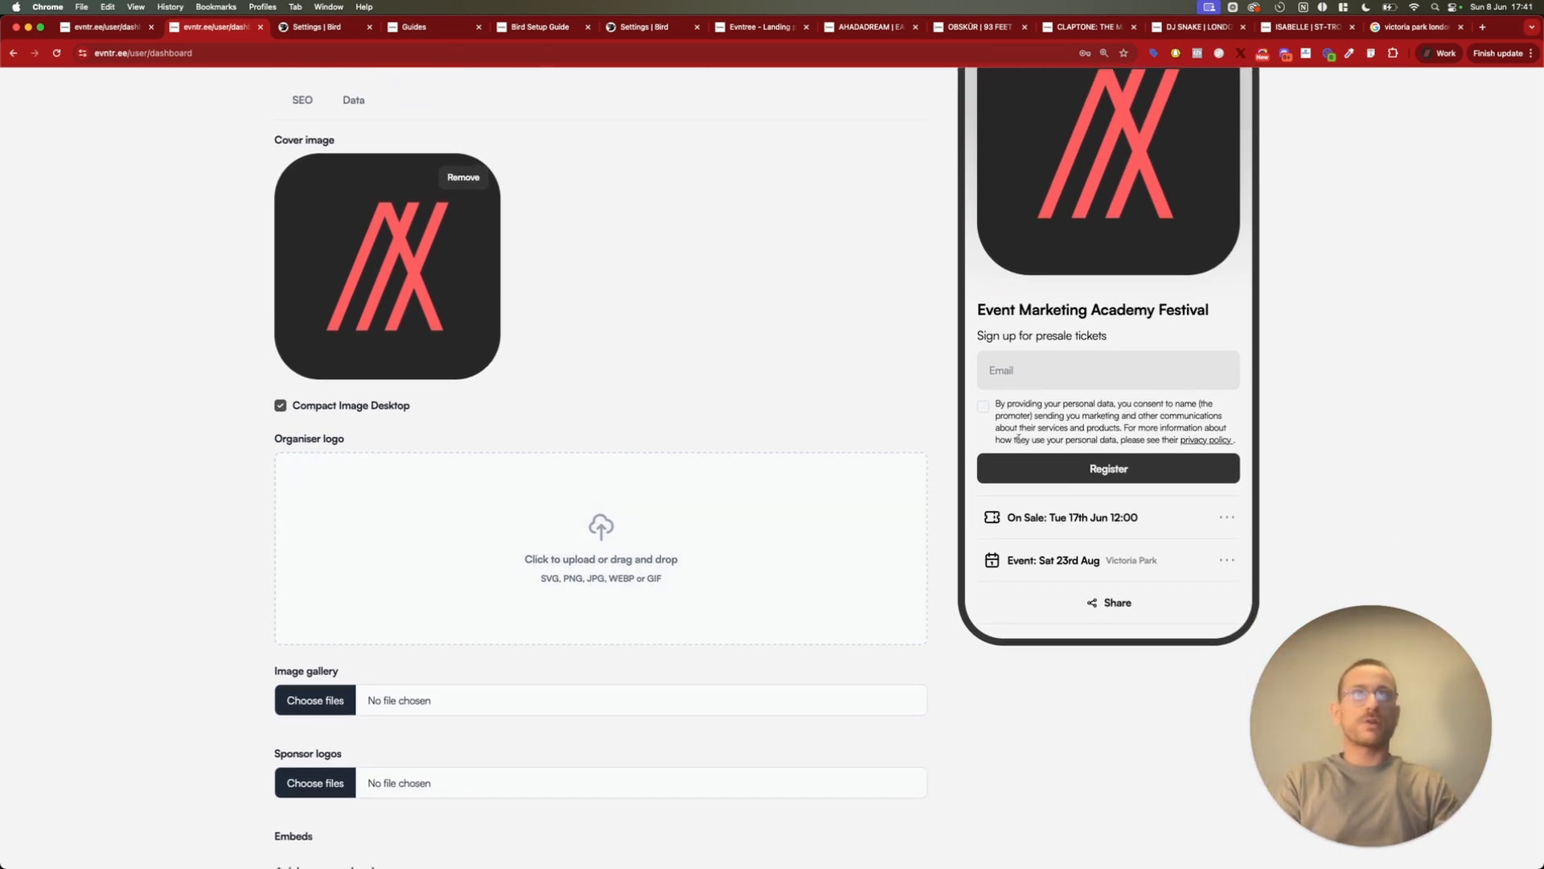
pyautogui.click(635, 543)
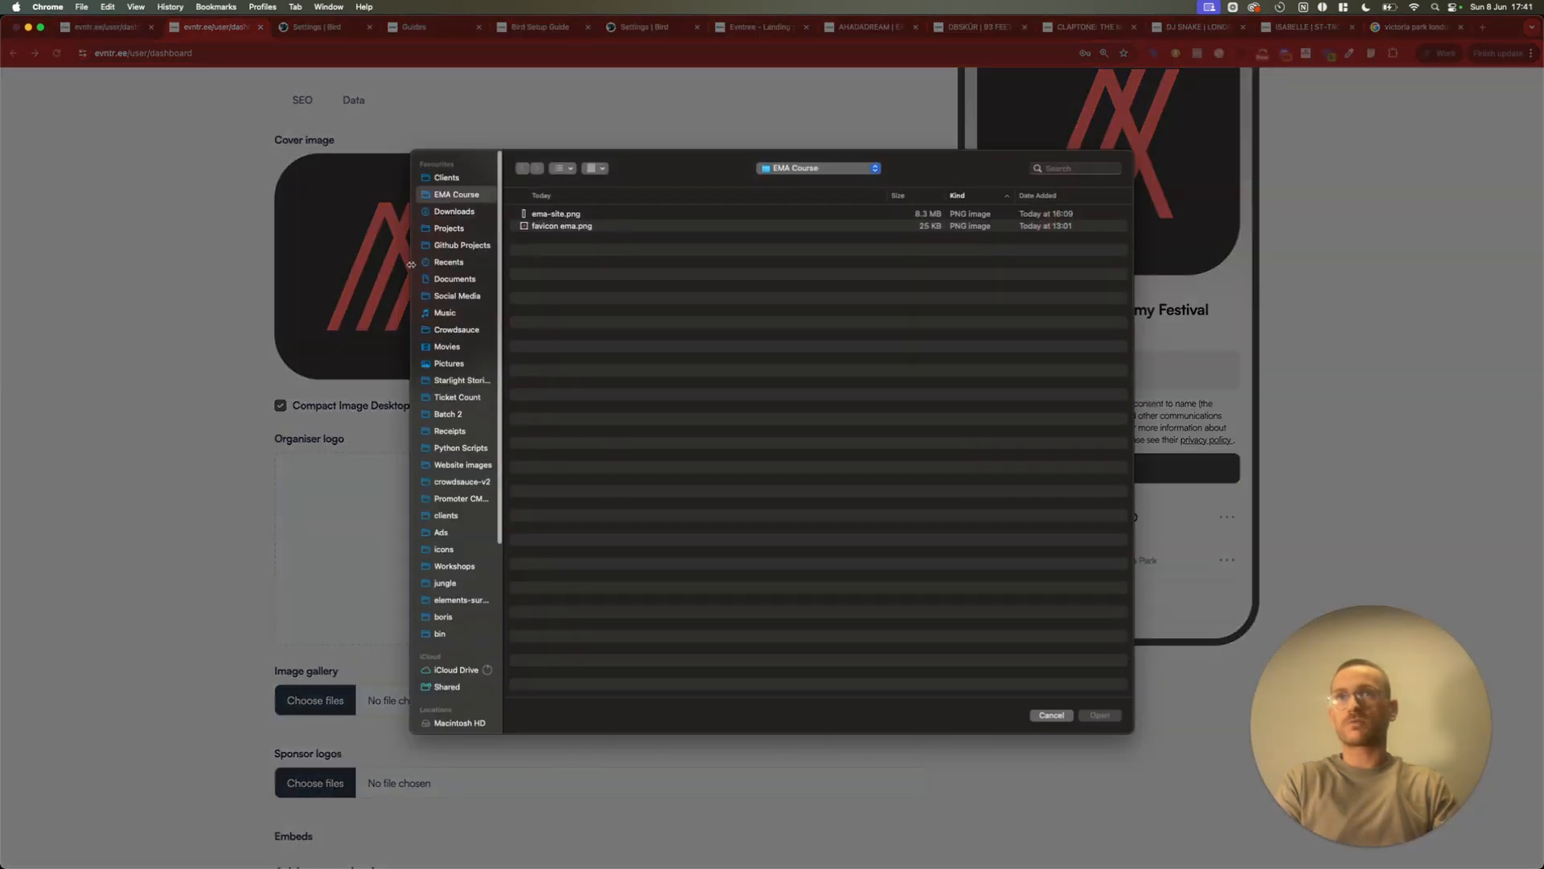
pyautogui.doubleClick(547, 227)
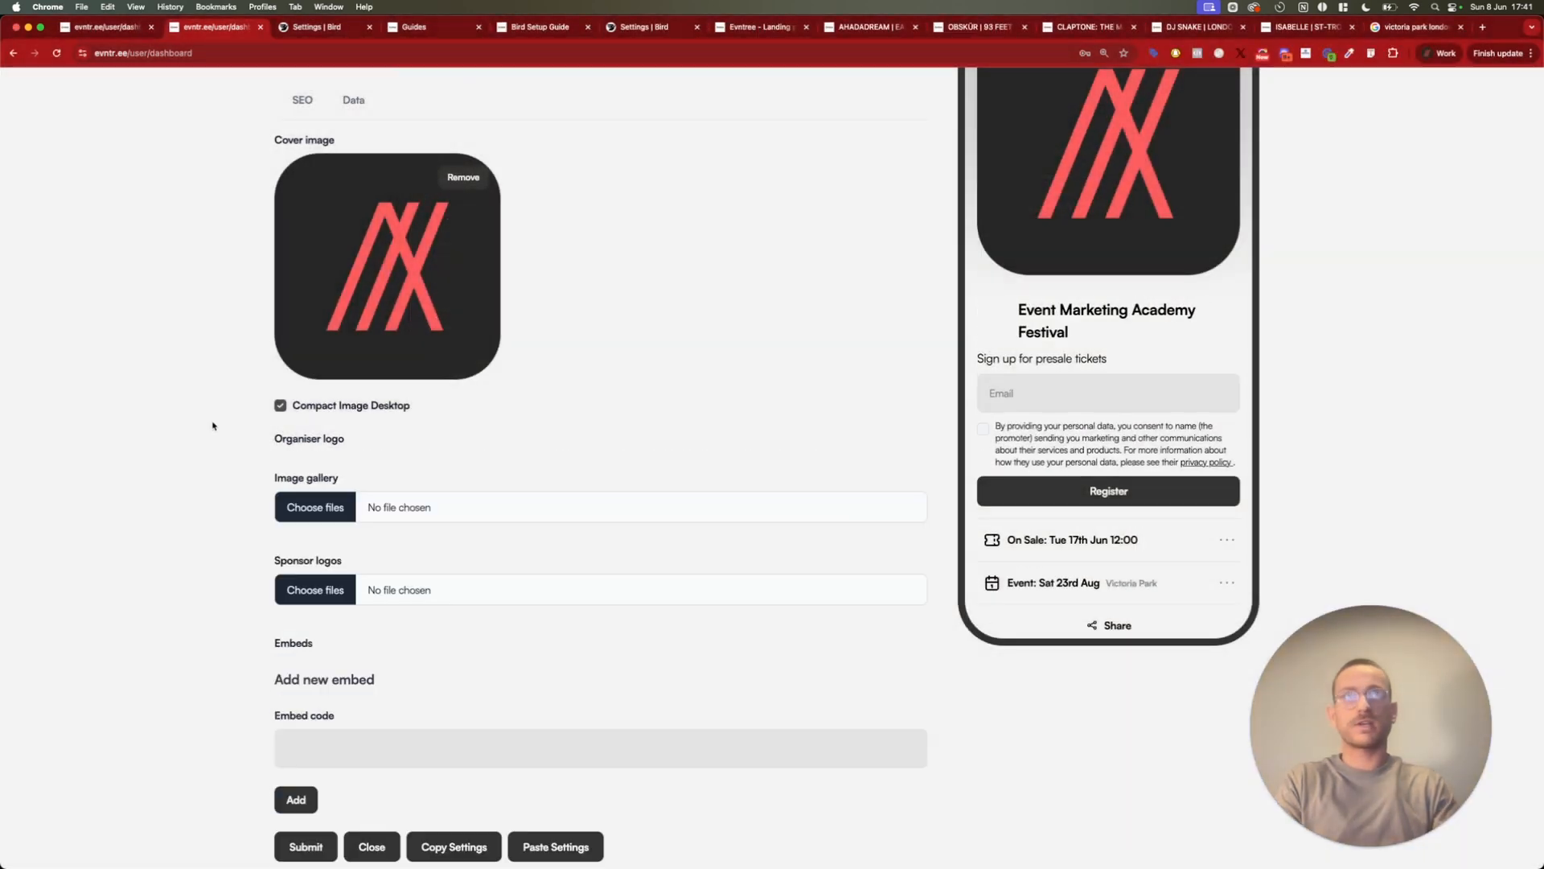
# Add "favicon ema.png" to the image gallery and check the gallery in the phone preview
pyautogui.scroll(-5, 220, 488)
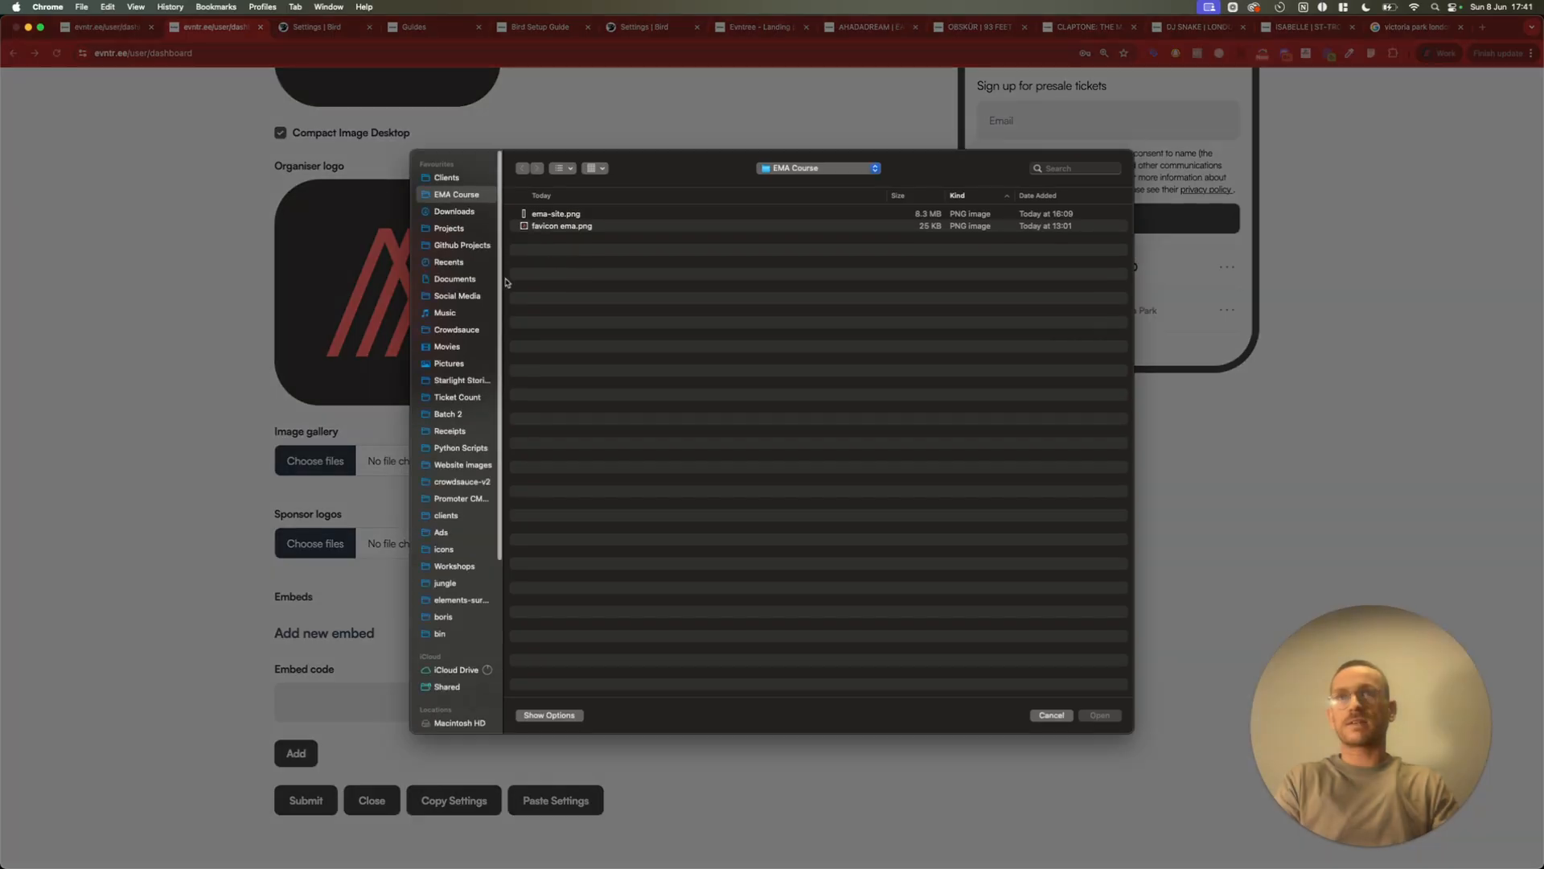
pyautogui.click(569, 226)
pyautogui.click(557, 214)
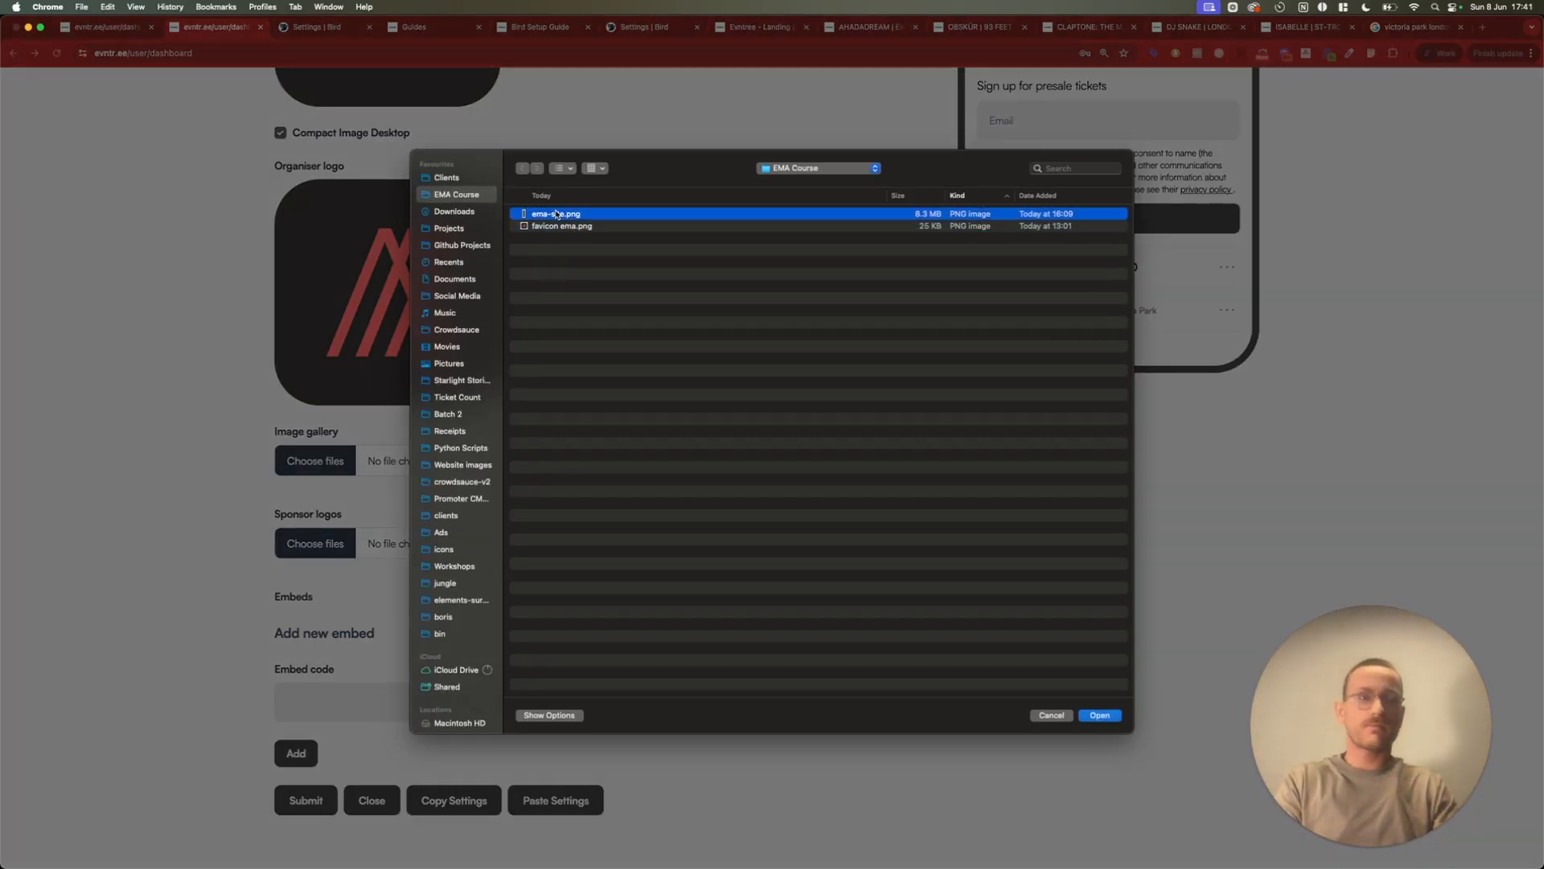
pyautogui.click(555, 226)
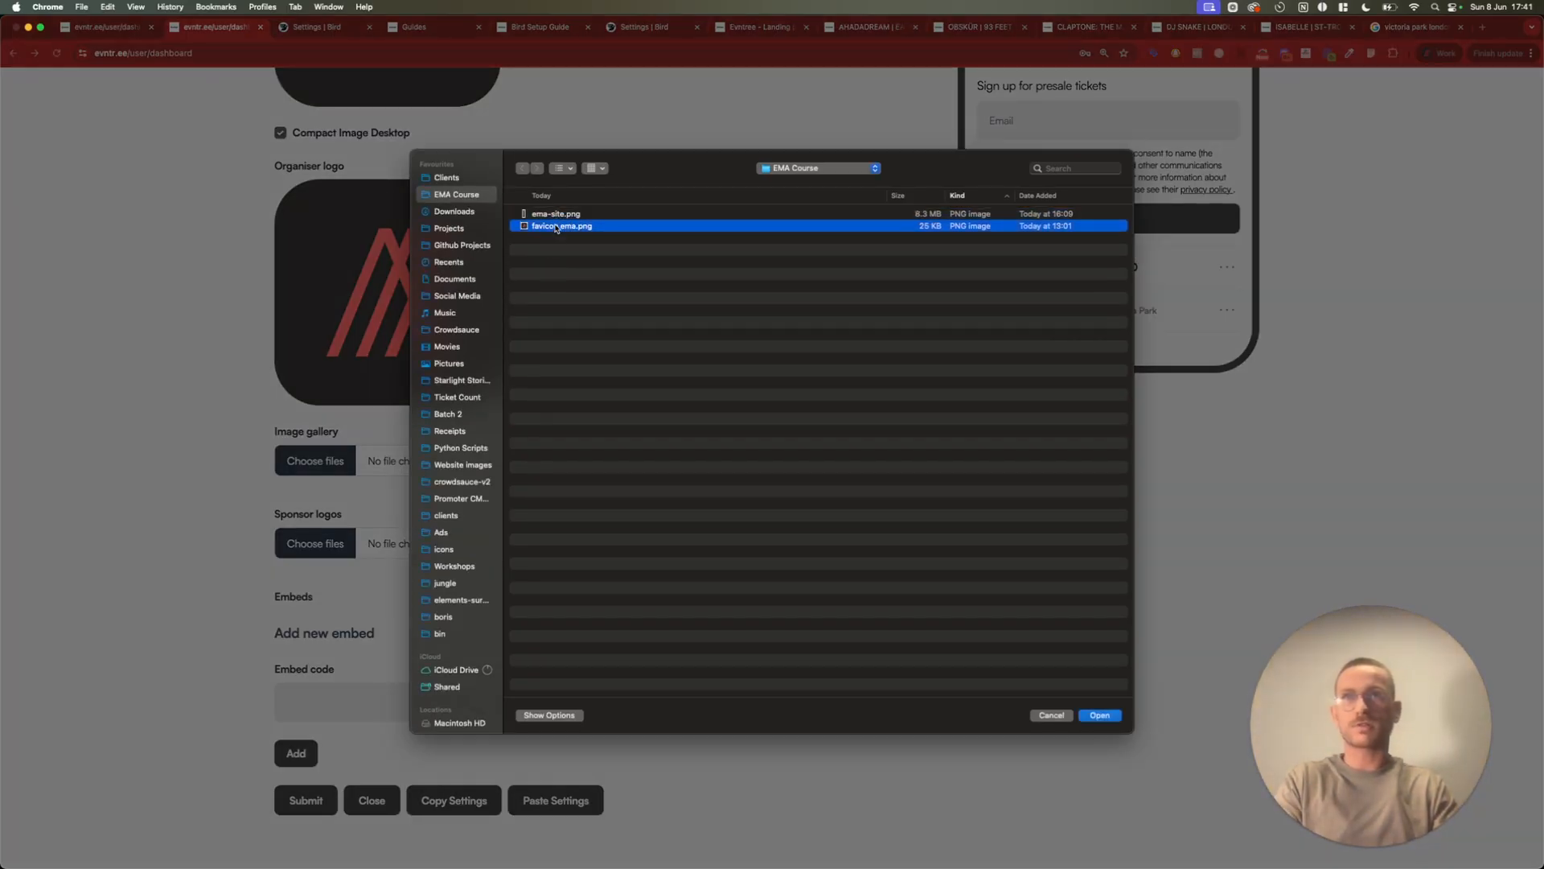
pyautogui.doubleClick(555, 226)
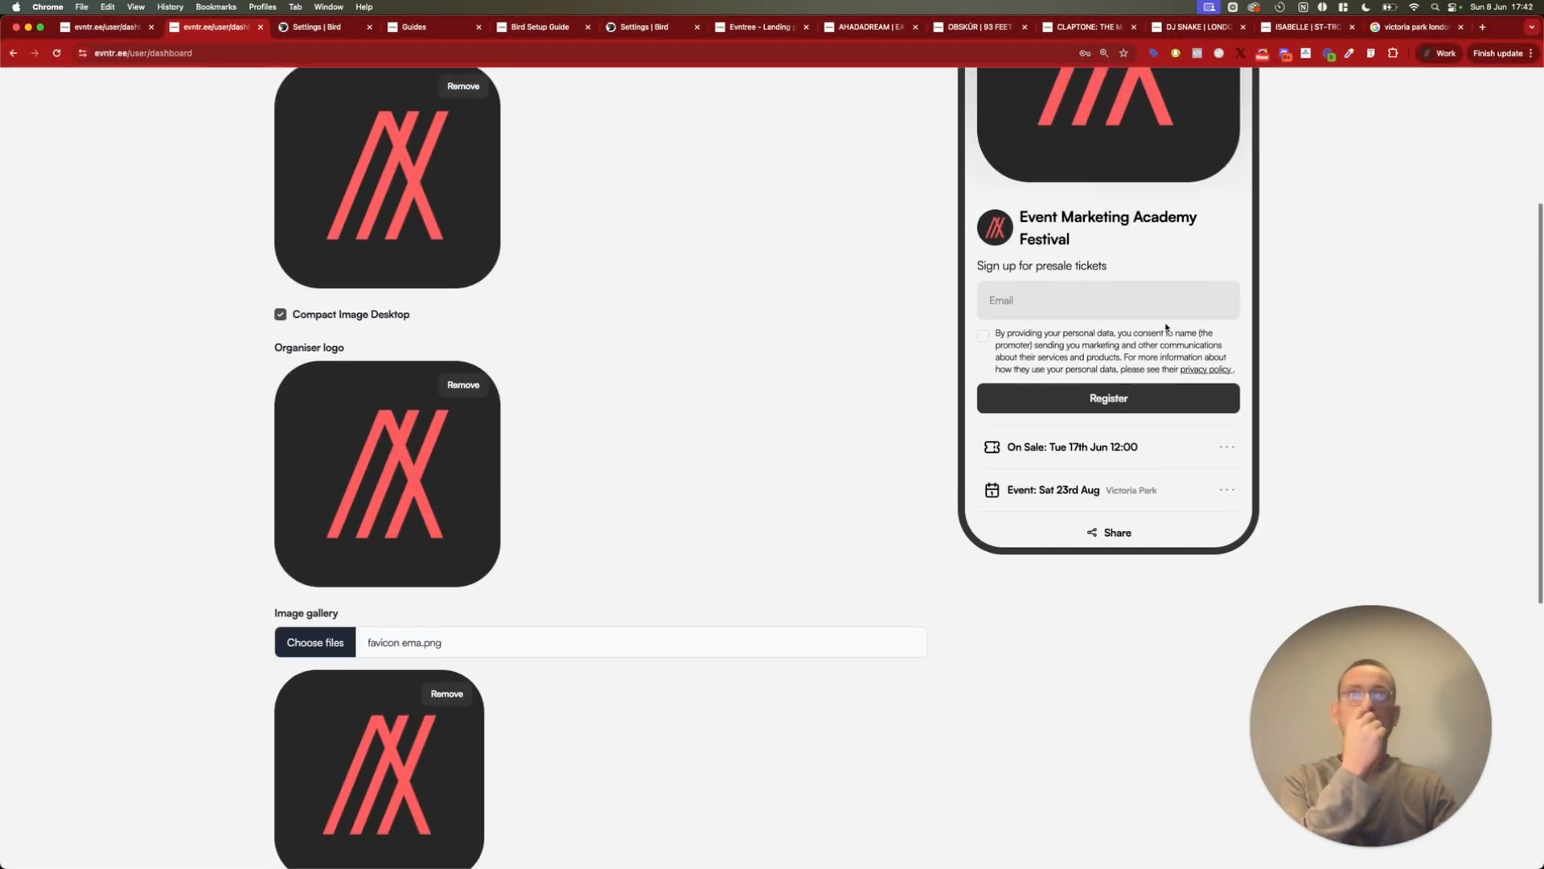
pyautogui.scroll(-5, 1167, 327)
pyautogui.scroll(-1, 1166, 327)
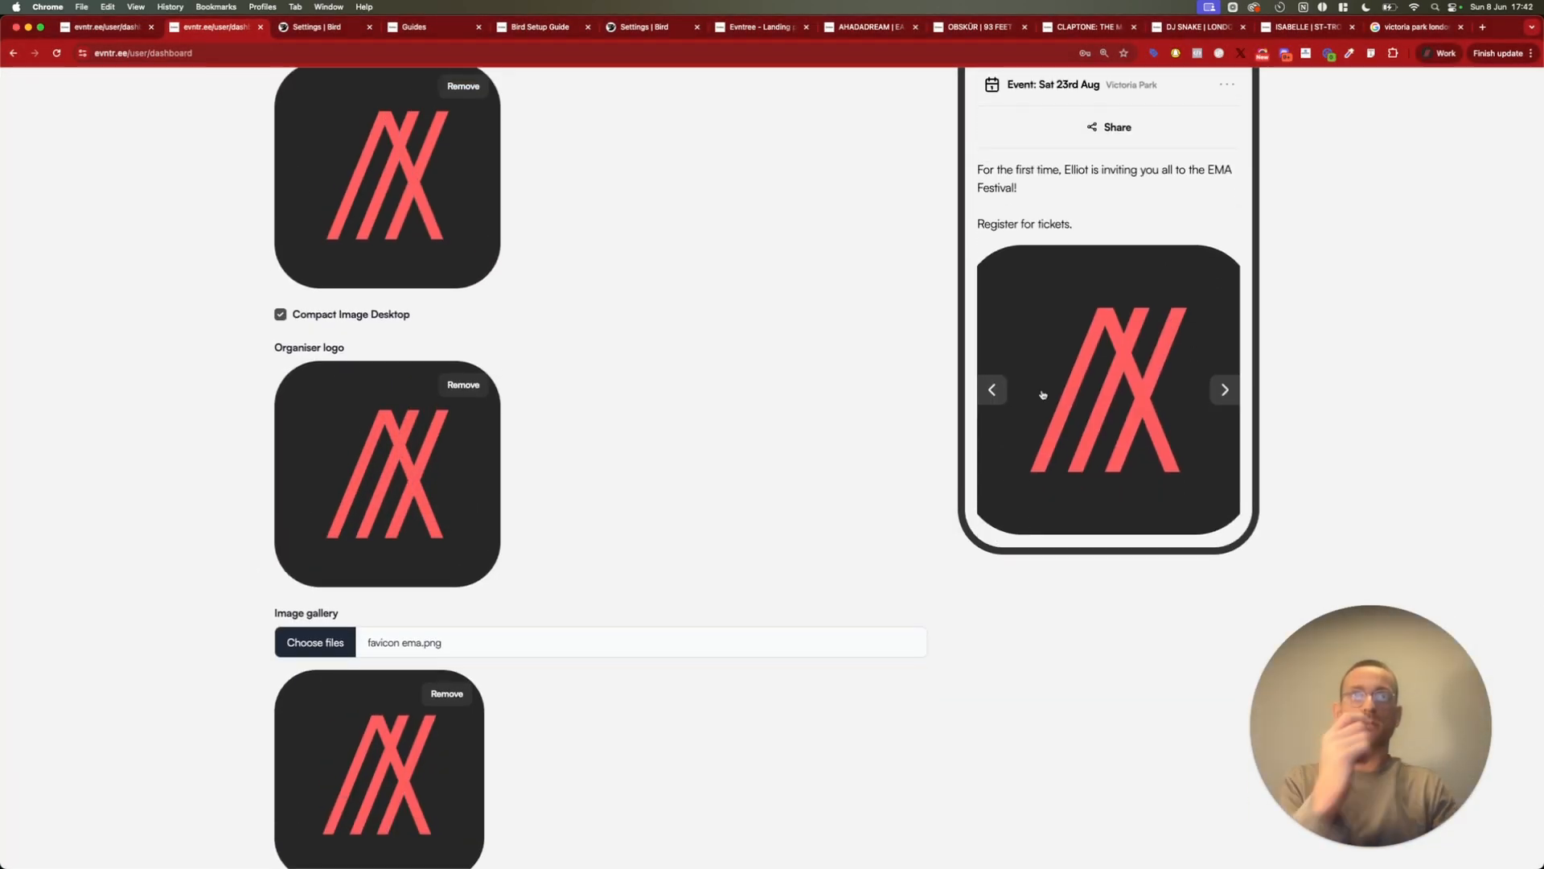
# Examine the sponsor logo and embed code options in the media settings, leaving the embed code empty
pyautogui.scroll(-5, 721, 544)
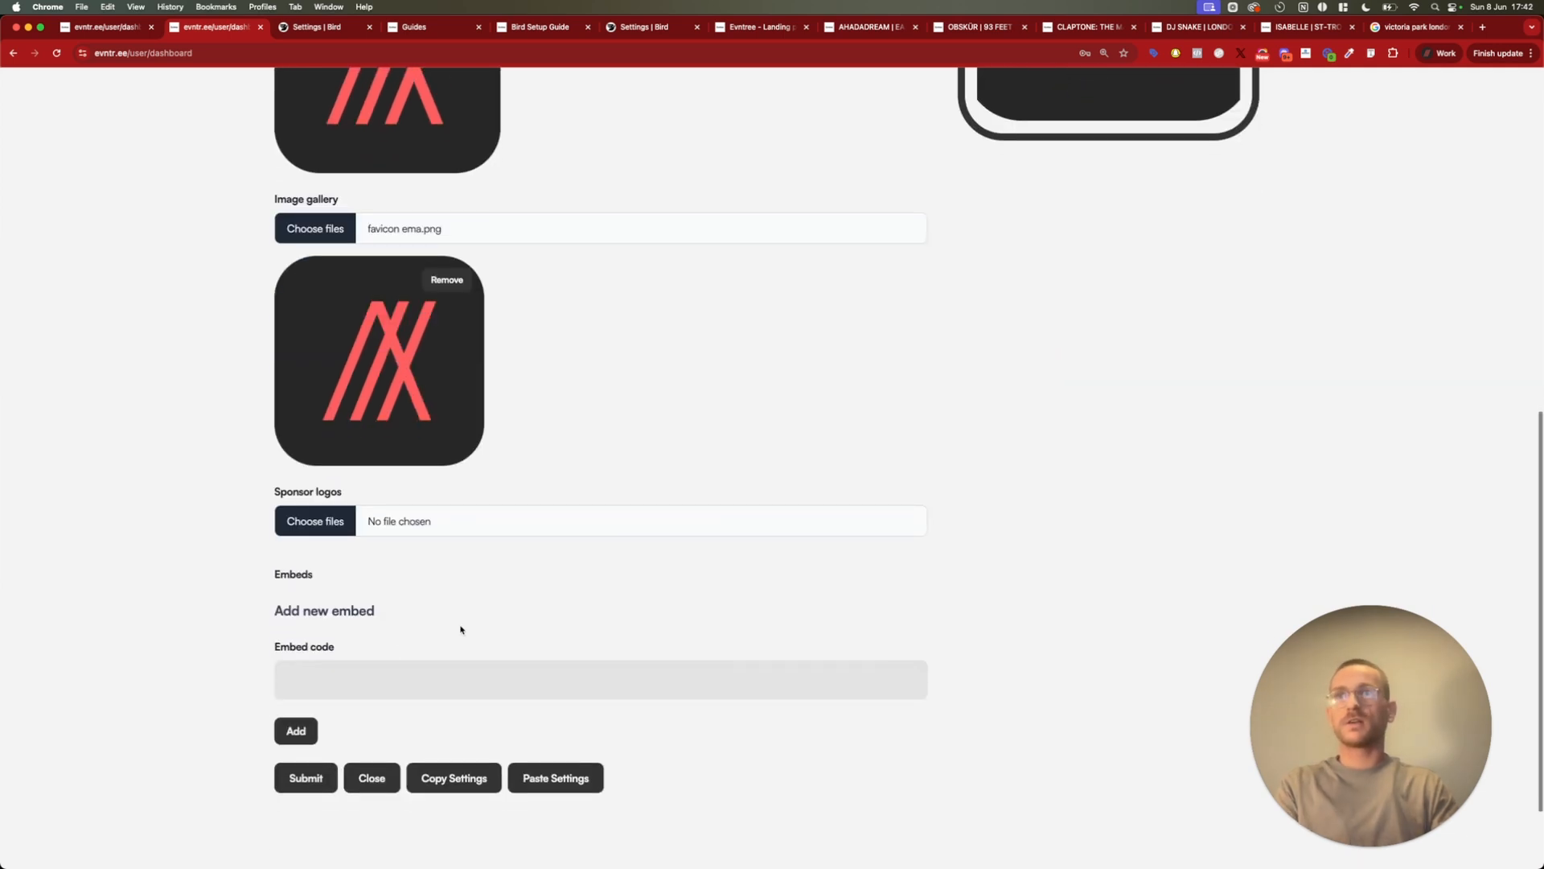
pyautogui.click(385, 680)
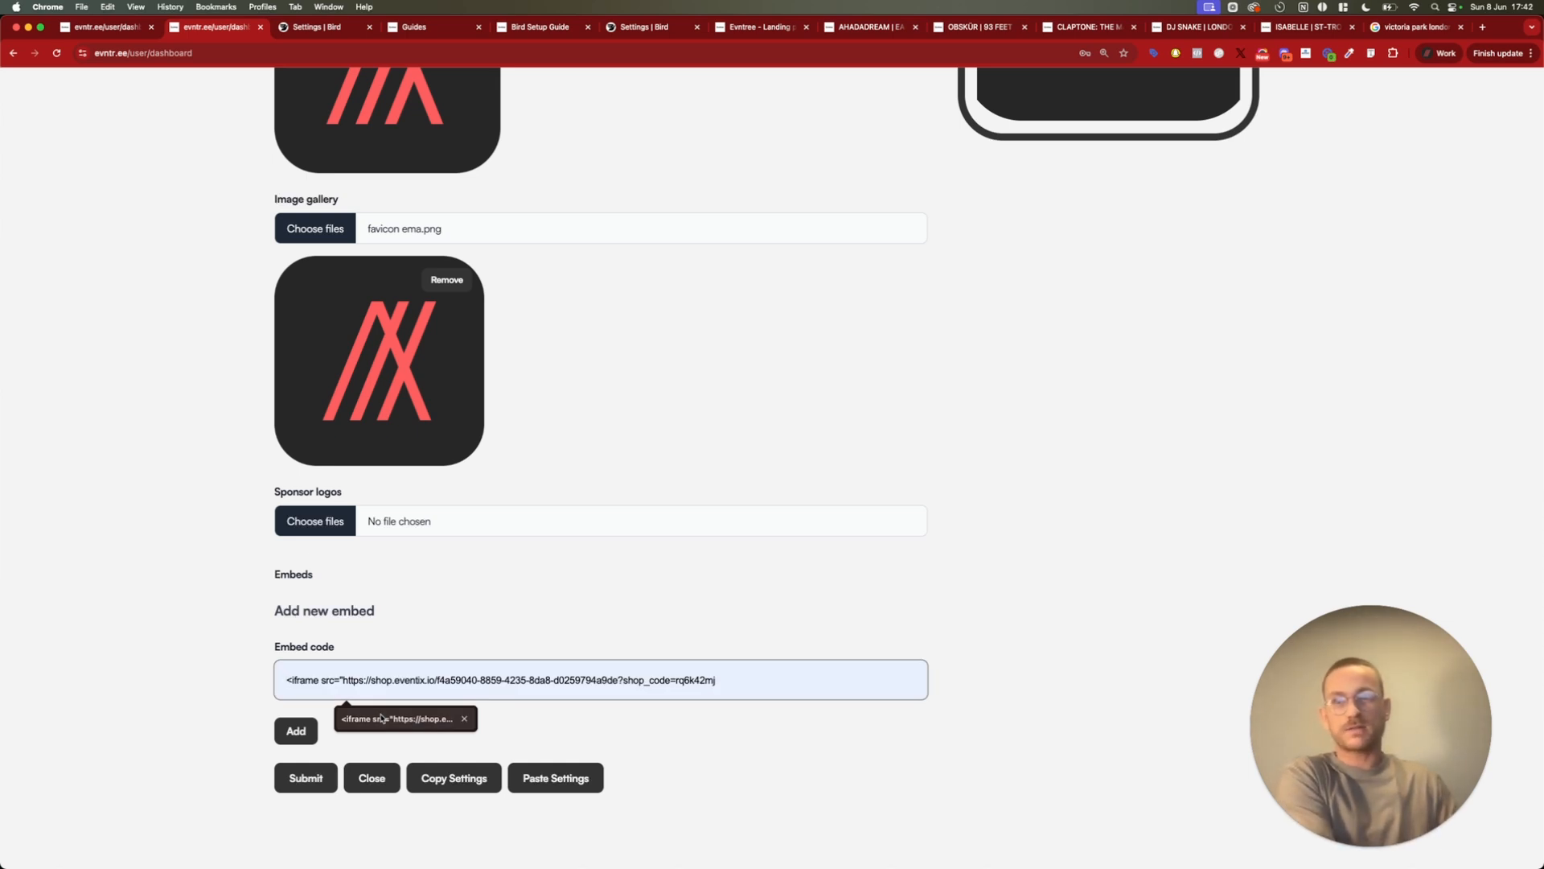
pyautogui.click(231, 620)
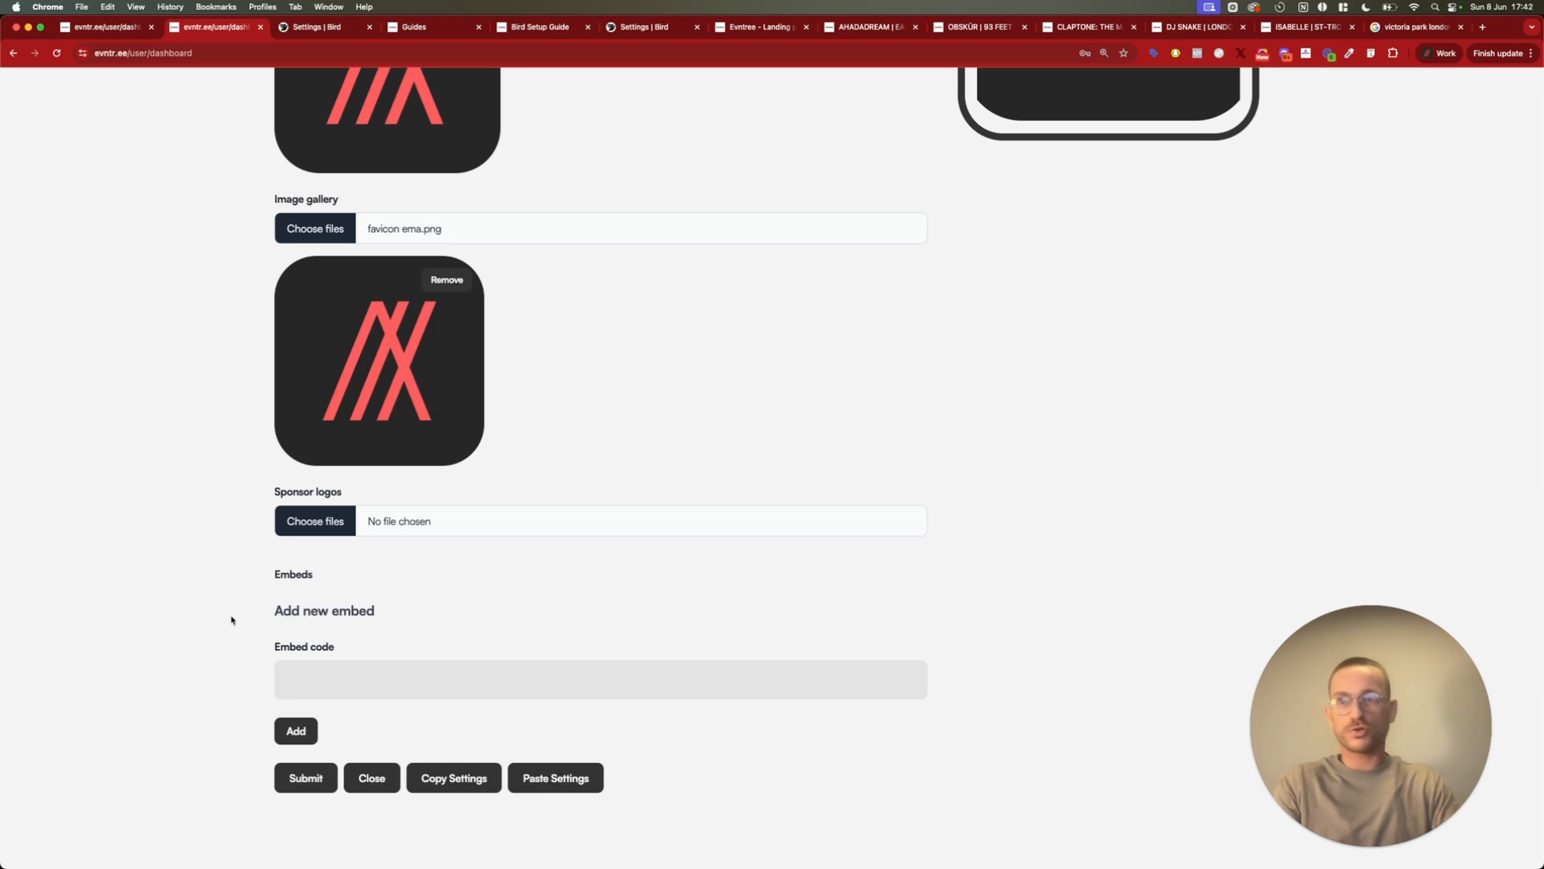
pyautogui.scroll(-1, 317, 518)
pyautogui.scroll(1, 271, 550)
pyautogui.scroll(-1, 272, 555)
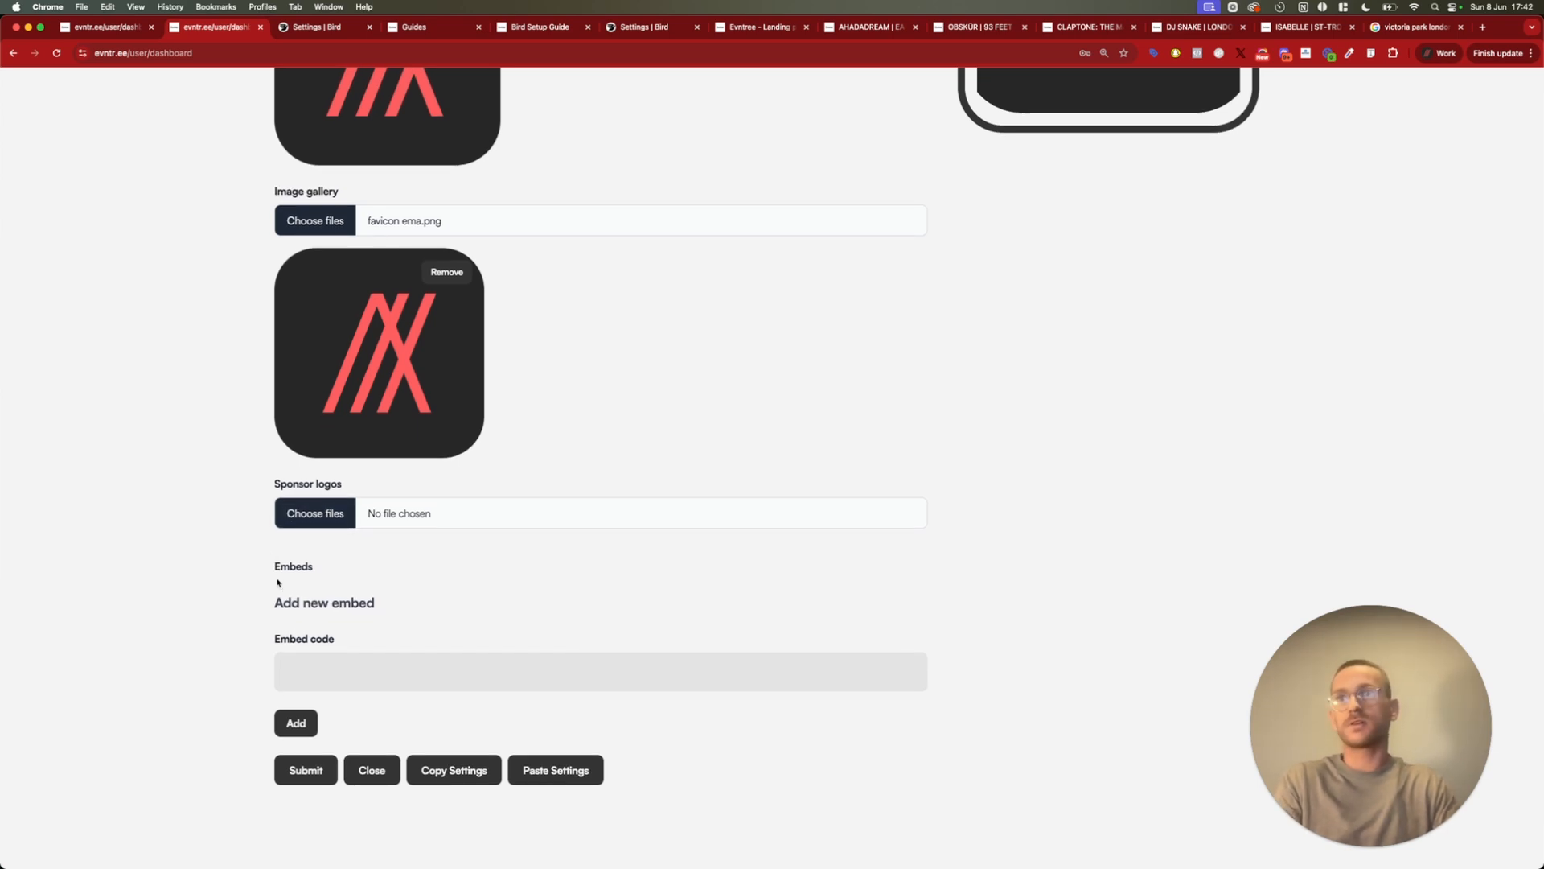
# Open the landing page's form settings and switch the mode to On Sale
pyautogui.scroll(15, 278, 582)
pyautogui.click(476, 238)
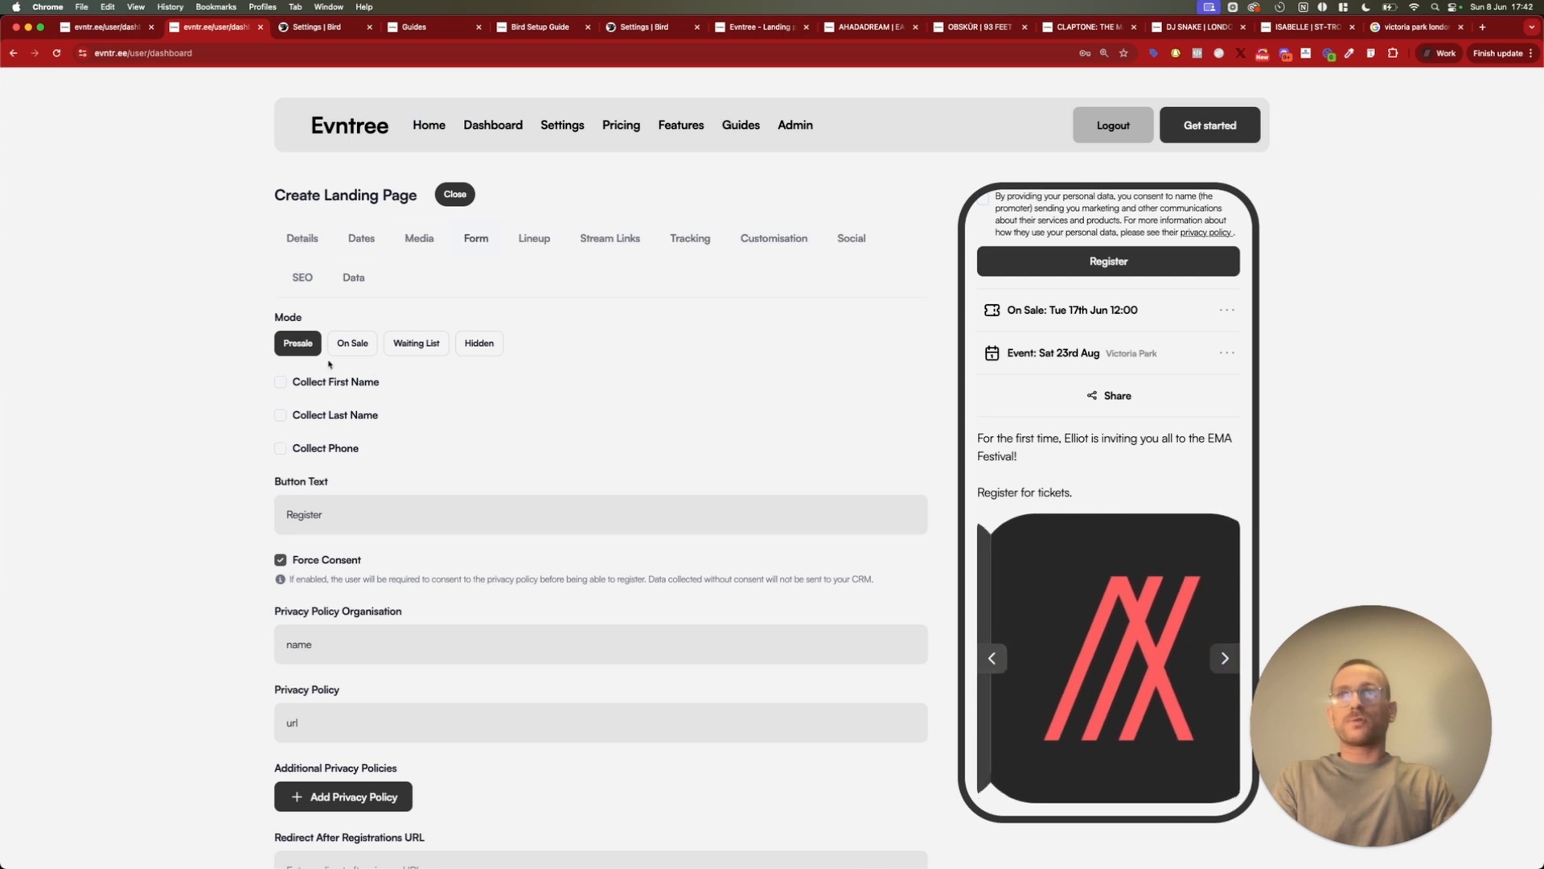
pyautogui.scroll(5, 1032, 547)
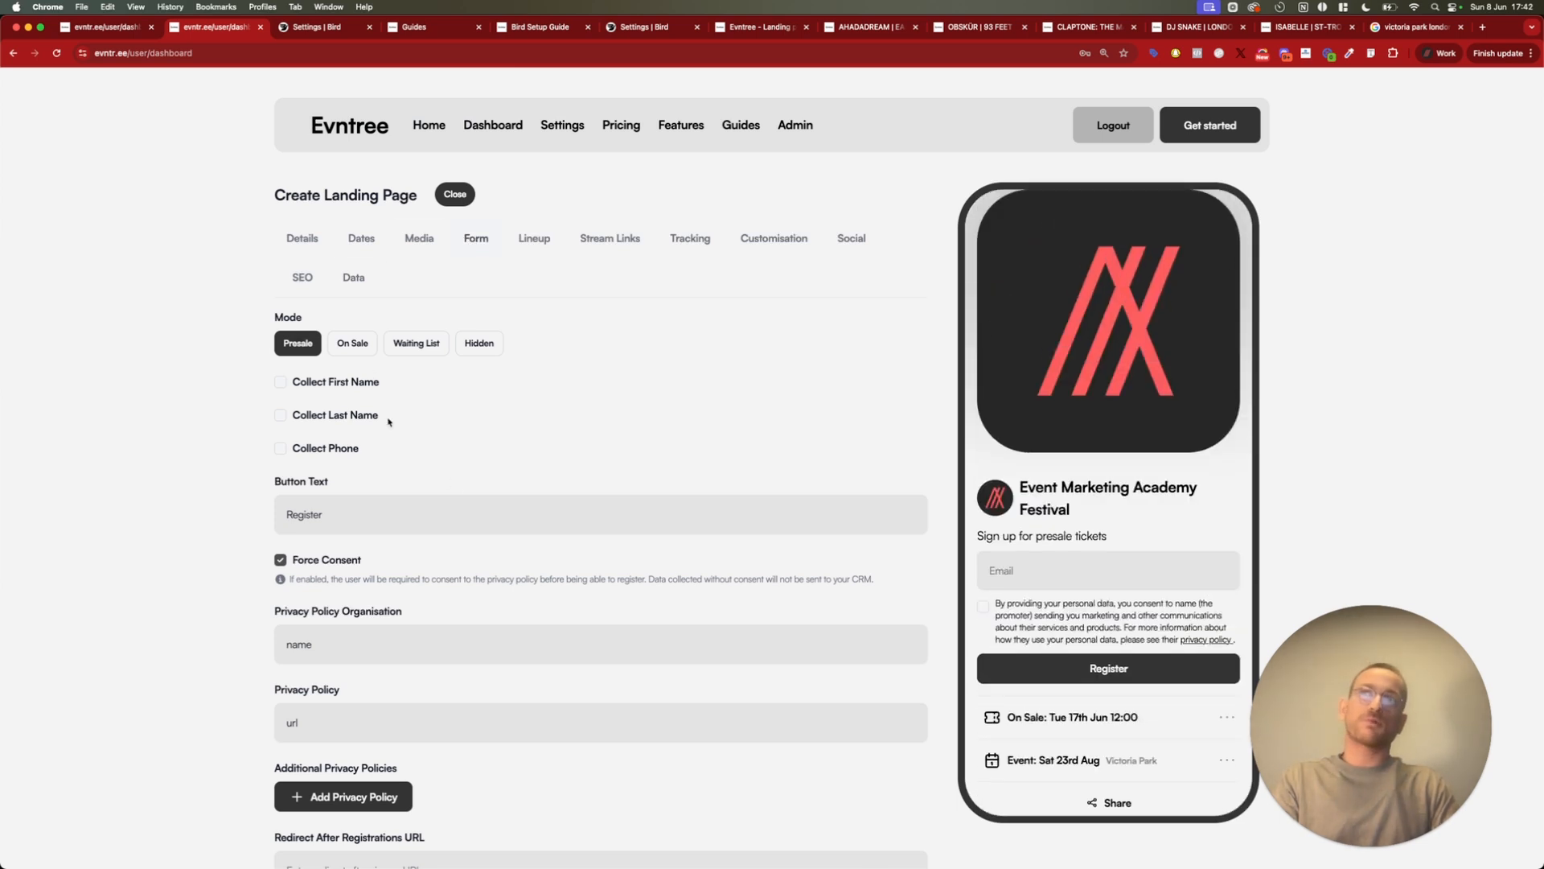
pyautogui.click(354, 344)
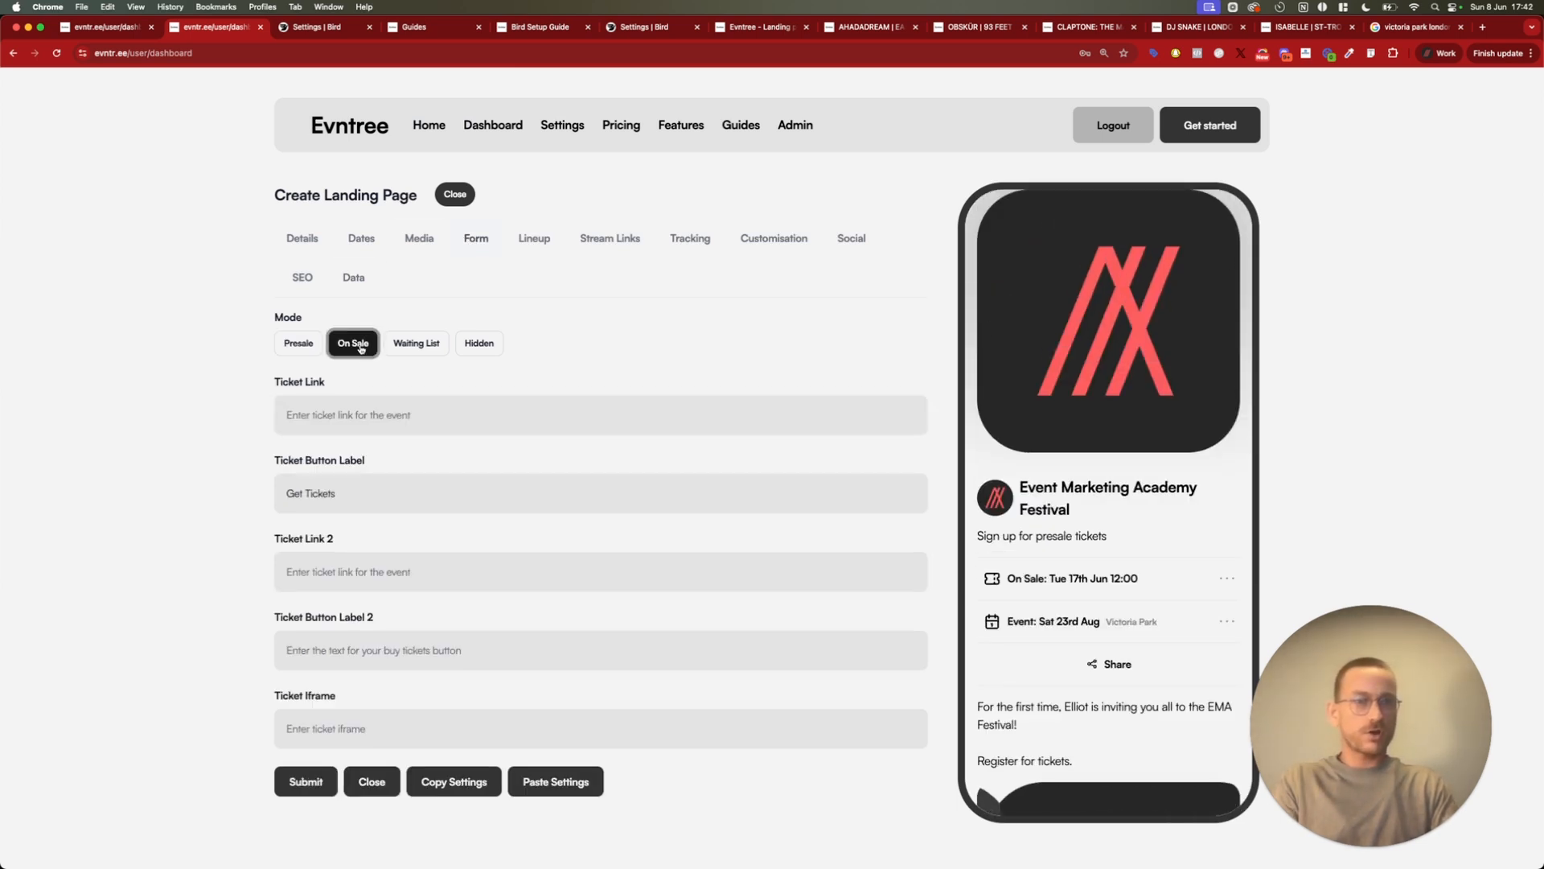
# Preview the Waiting List and Hidden form modes, set the mode to Presale and enable Collect Phone
pyautogui.click(411, 344)
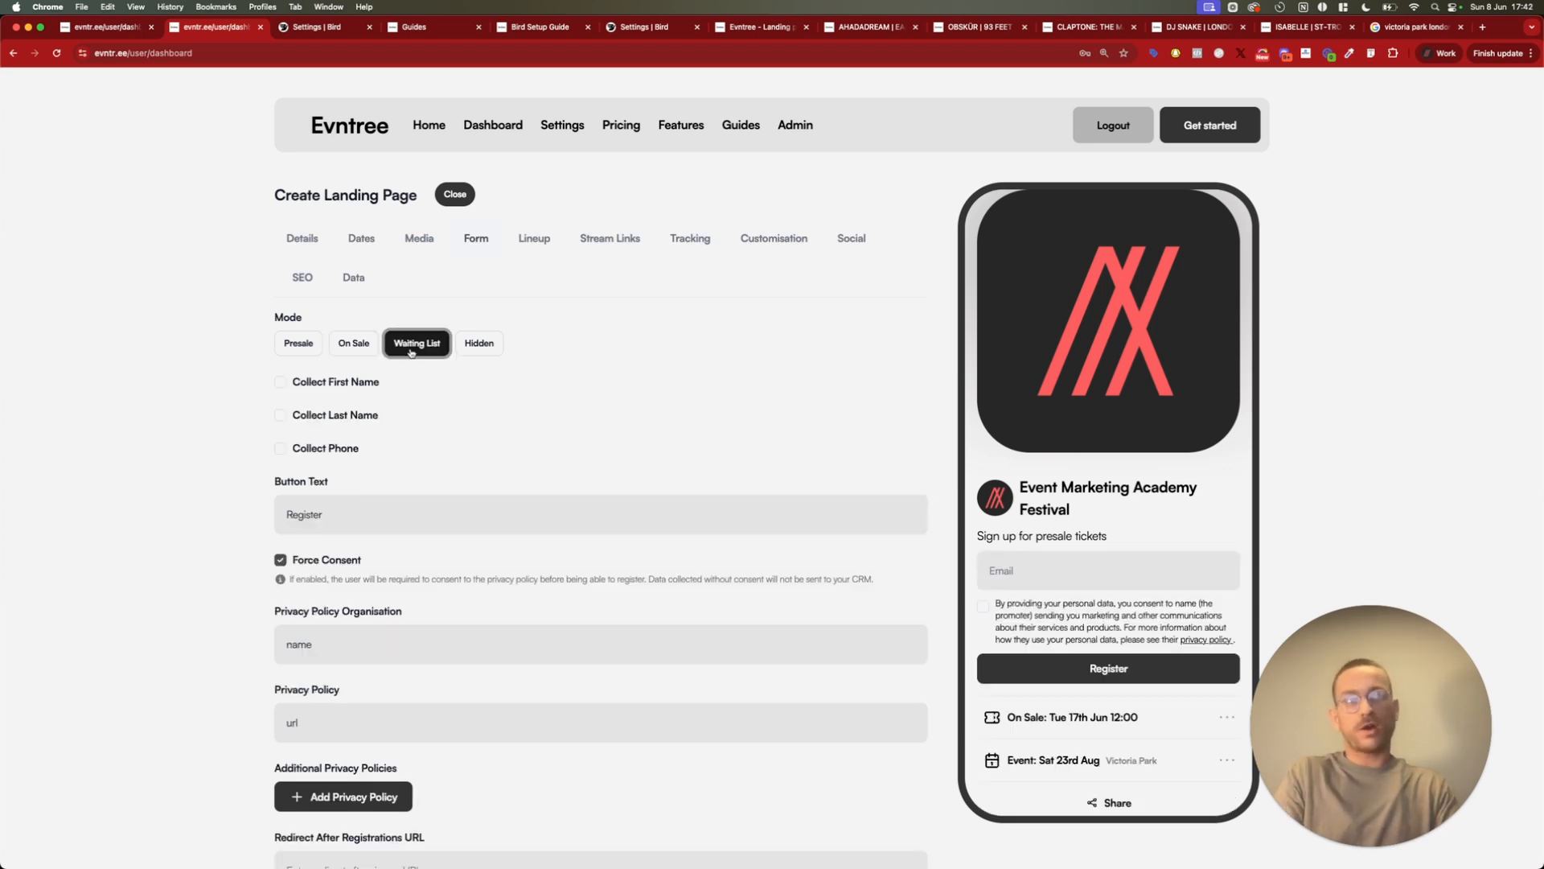
pyautogui.click(480, 343)
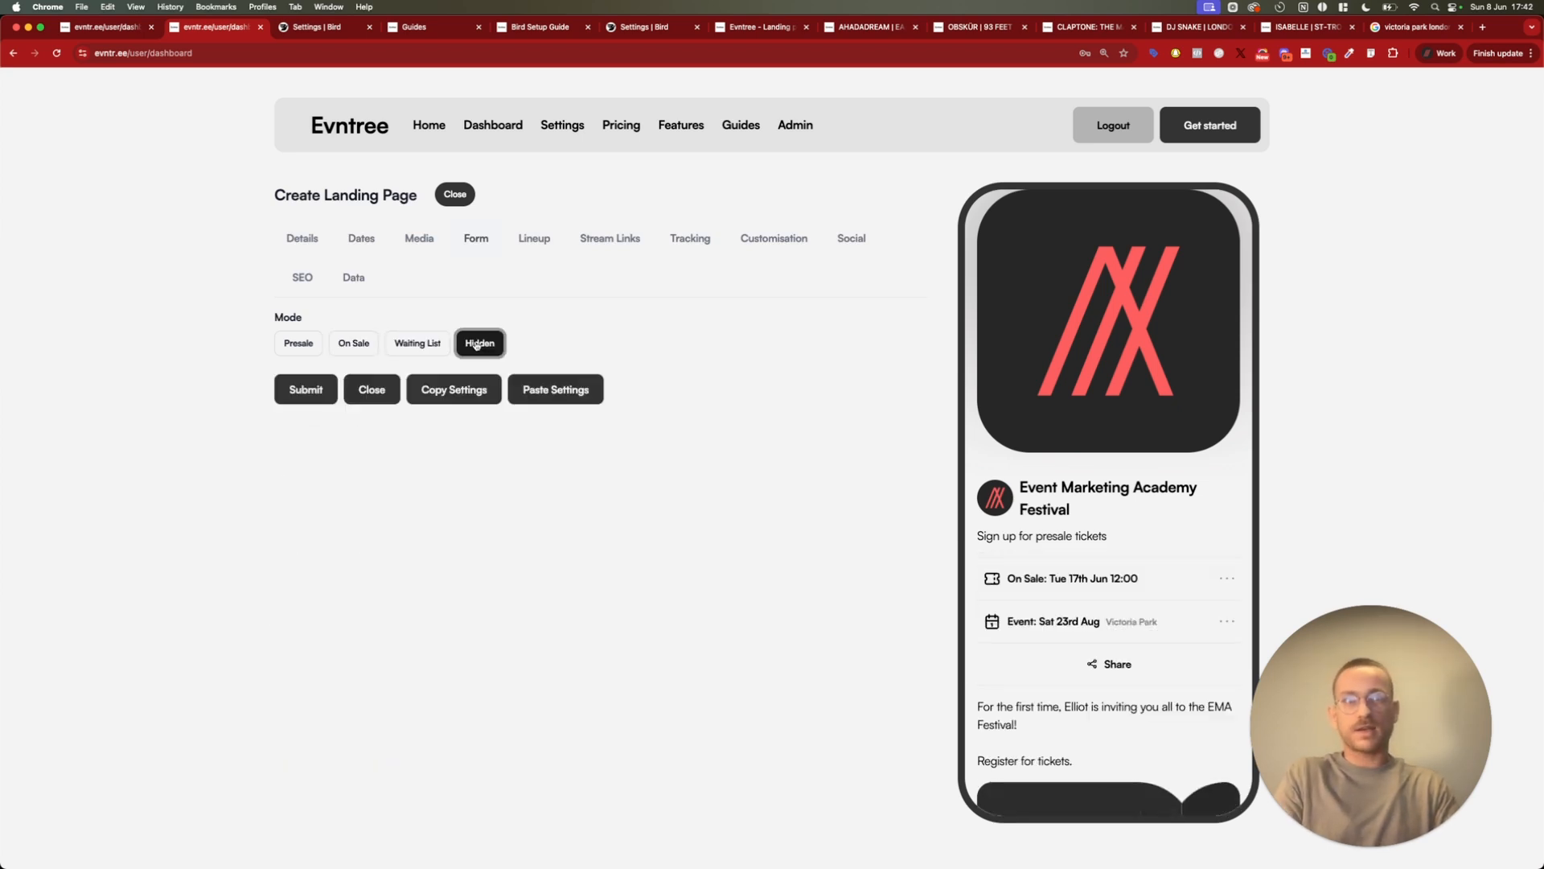
pyautogui.click(307, 349)
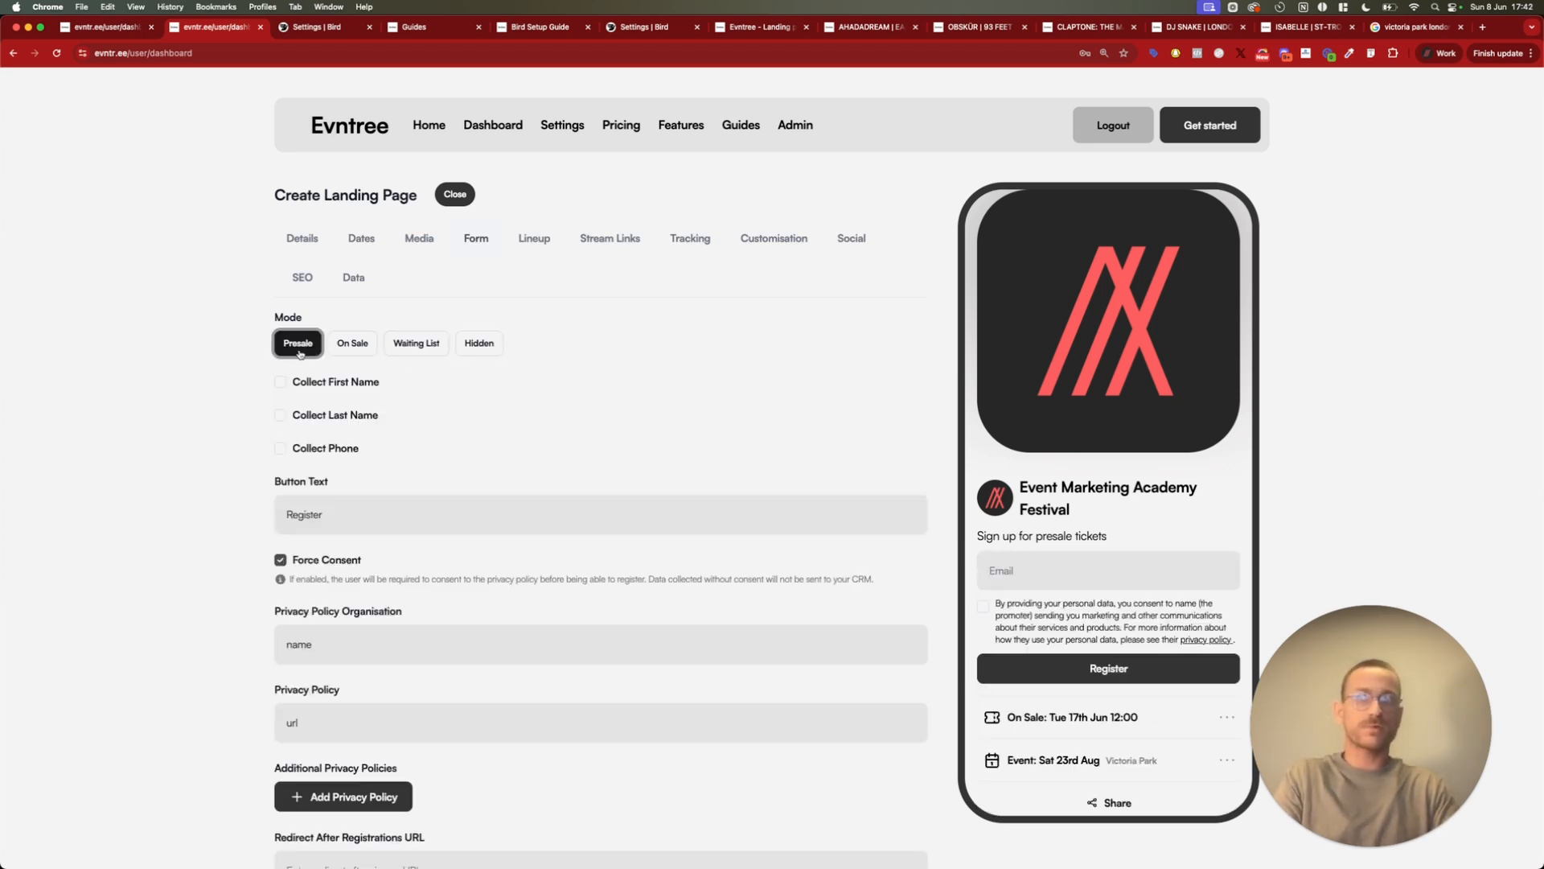
pyautogui.click(280, 448)
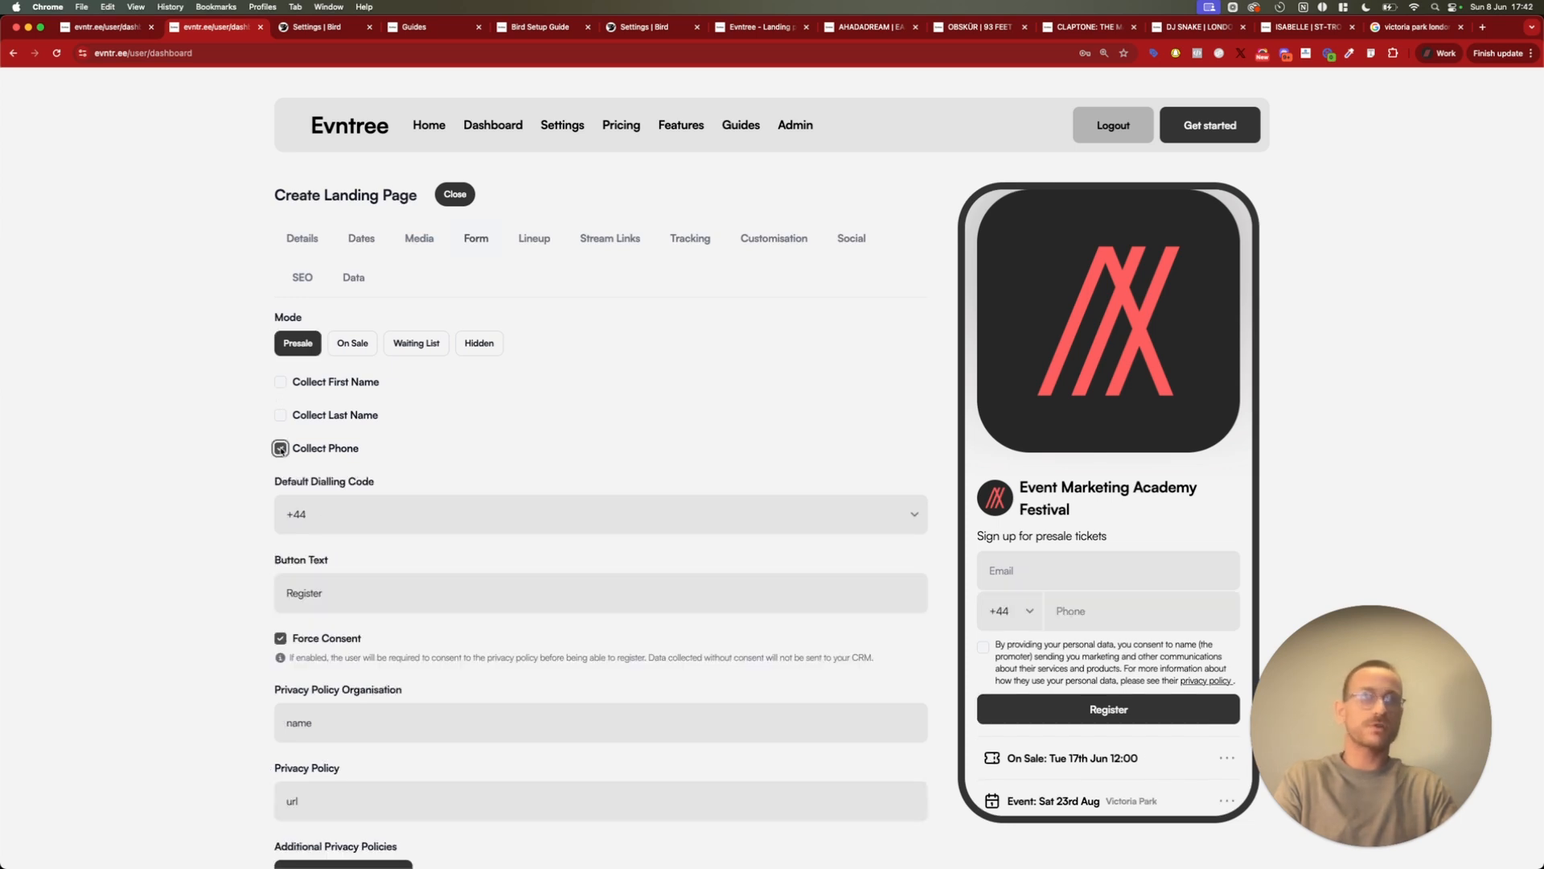
# Try switching the Collect First Name and Force Consent options and restore both to their original settings
pyautogui.click(281, 382)
pyautogui.click(280, 382)
pyautogui.click(281, 382)
pyautogui.click(281, 382)
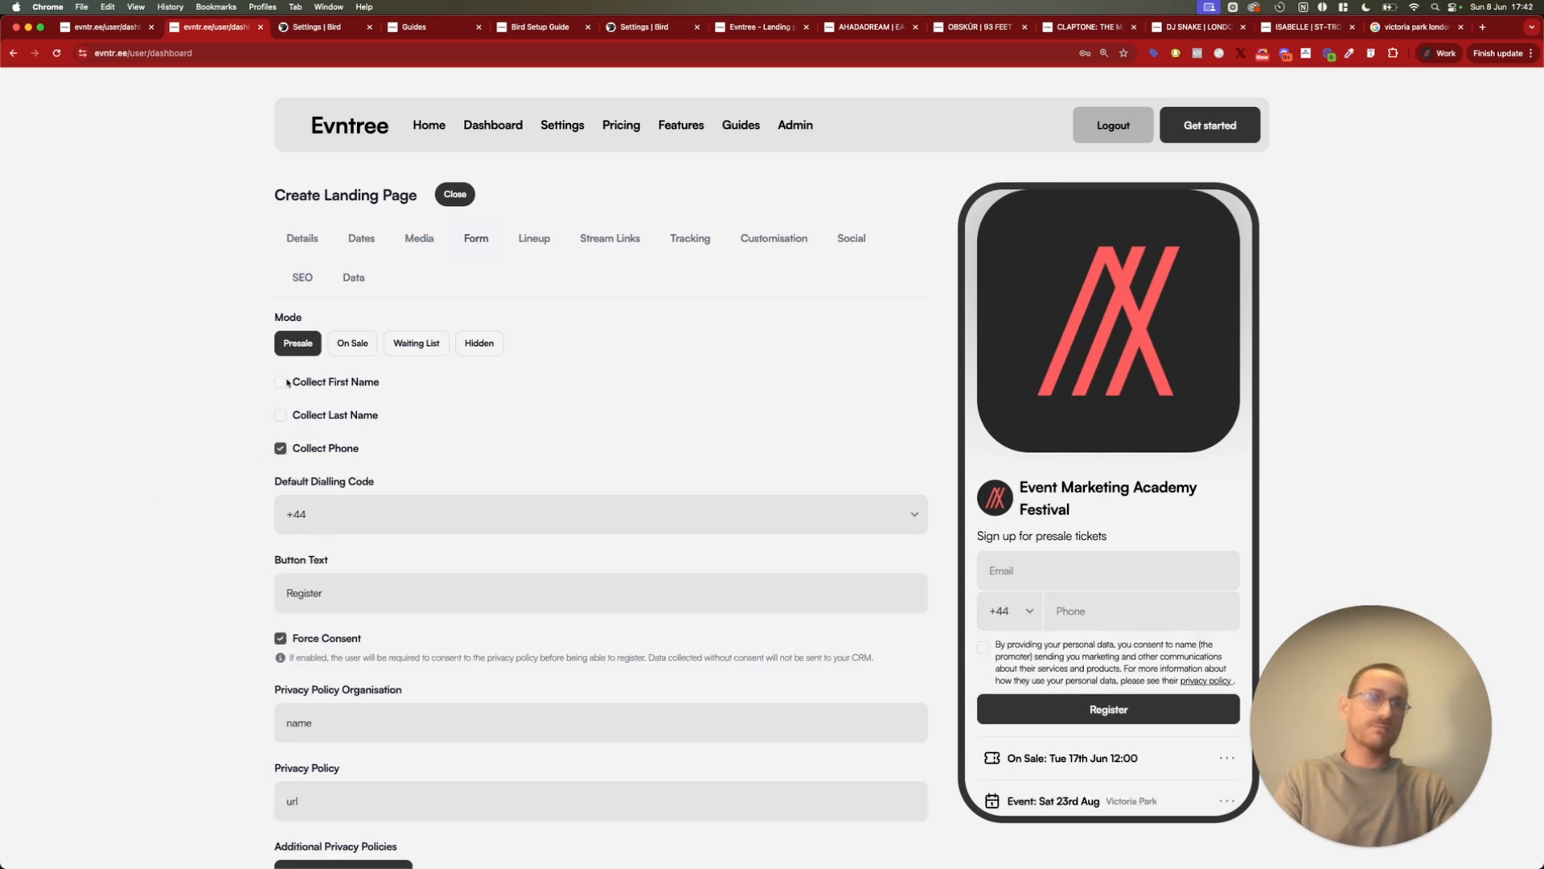
pyautogui.scroll(-3, 191, 480)
pyautogui.click(277, 486)
pyautogui.click(202, 484)
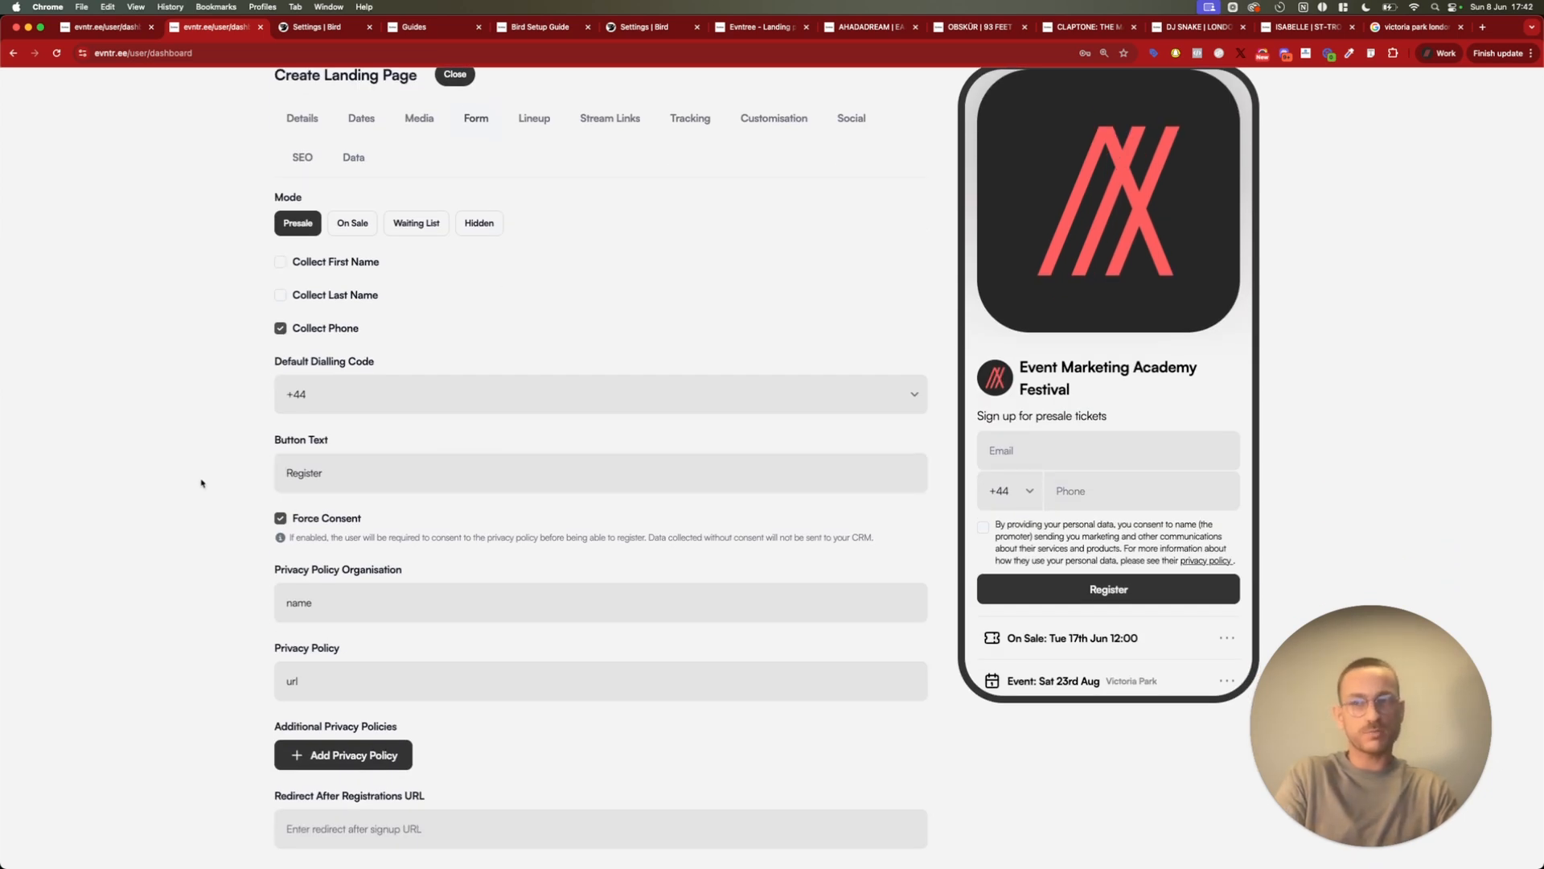
pyautogui.click(280, 519)
pyautogui.click(280, 519)
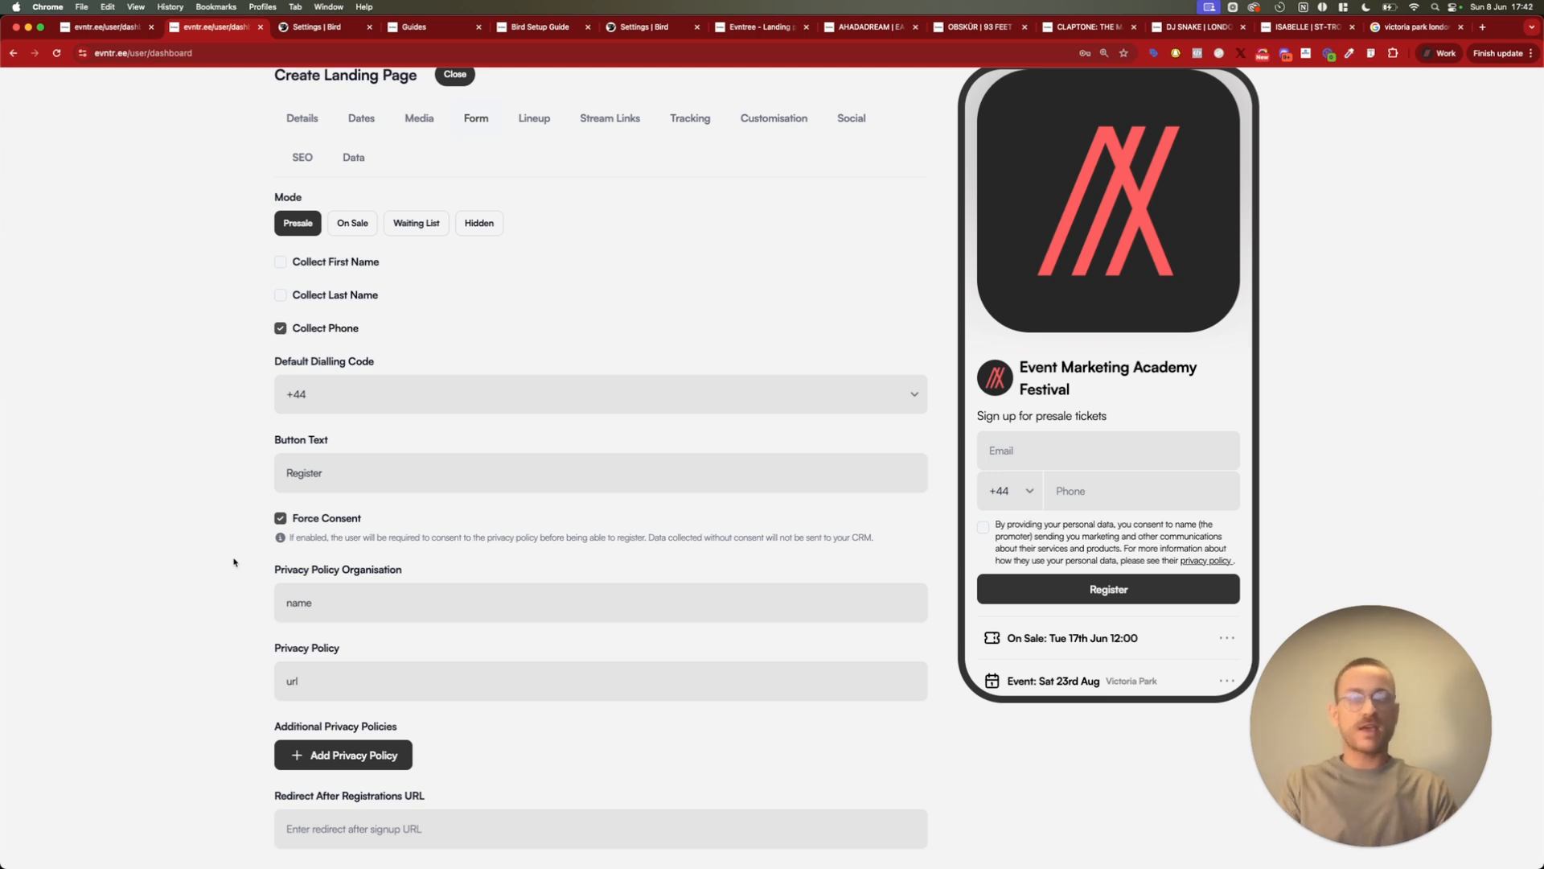
# Set the sign-up form's privacy policy organisation to "Crowdsauce Ltd"
pyautogui.click(394, 604)
pyautogui.press('super+a')
pyautogui.press('BackSpace')
pyautogui.write('Crowdteam')
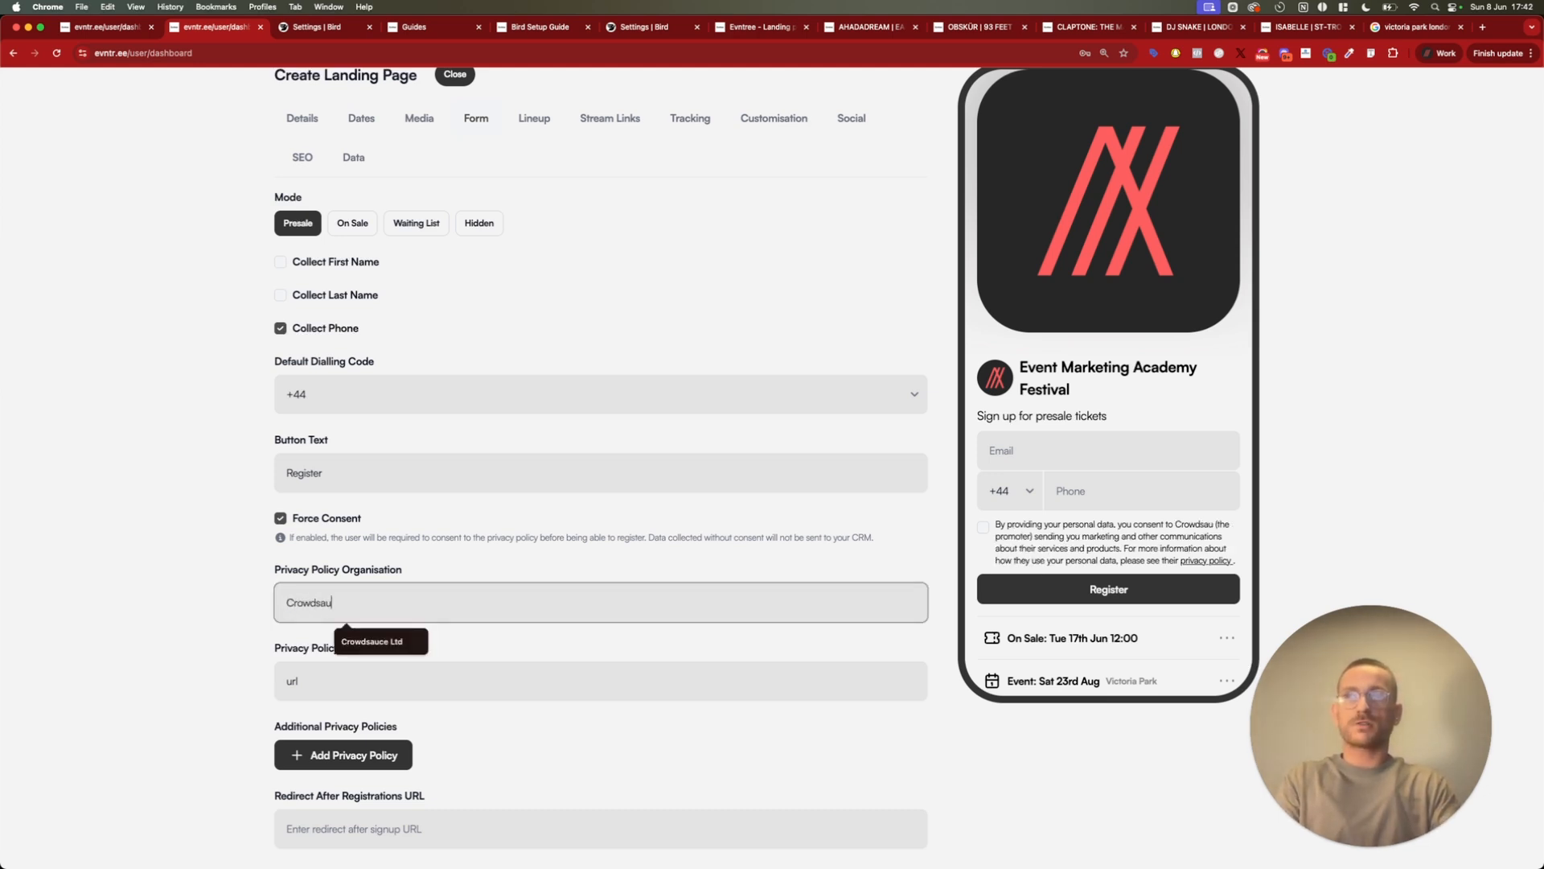
pyautogui.press('super+a')
pyautogui.write('Event')
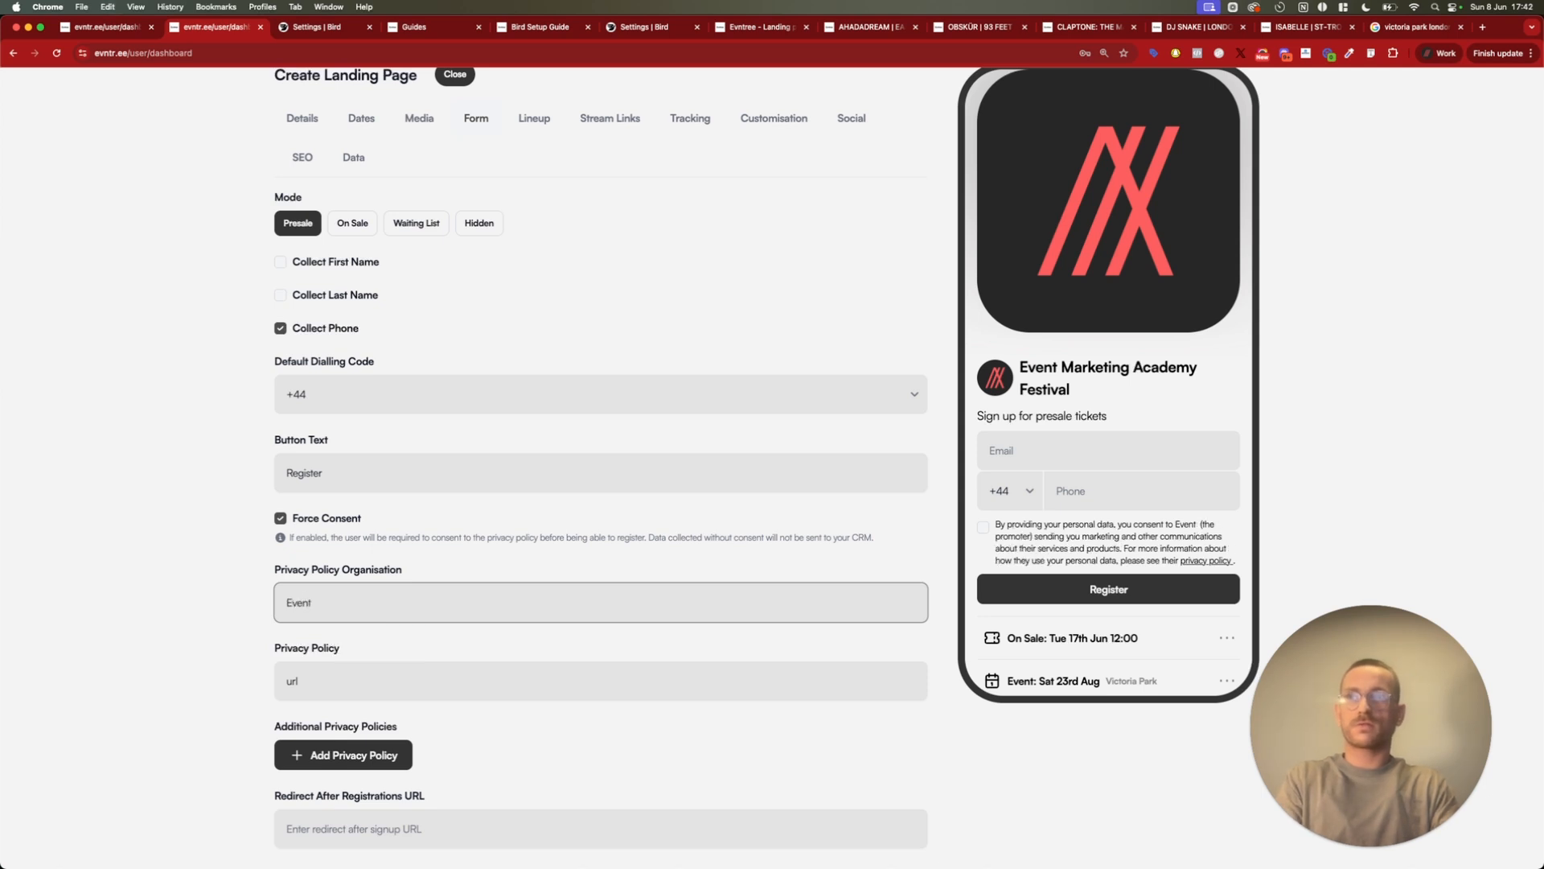
pyautogui.press('super+a')
pyautogui.write('Crowdsauce')
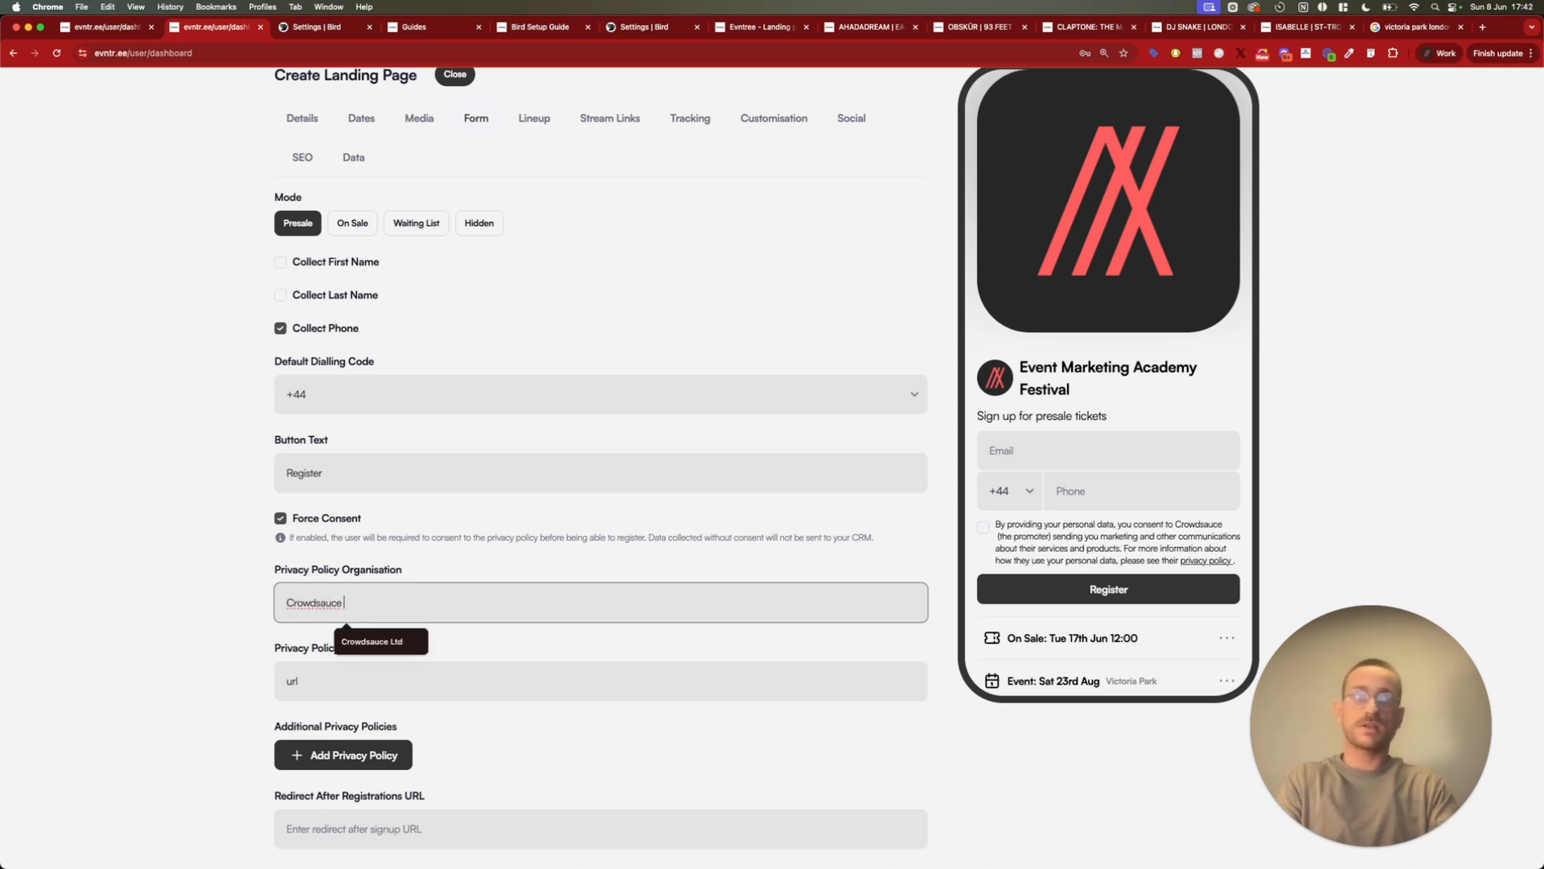
pyautogui.write(' Ltd')
pyautogui.press('Tab')
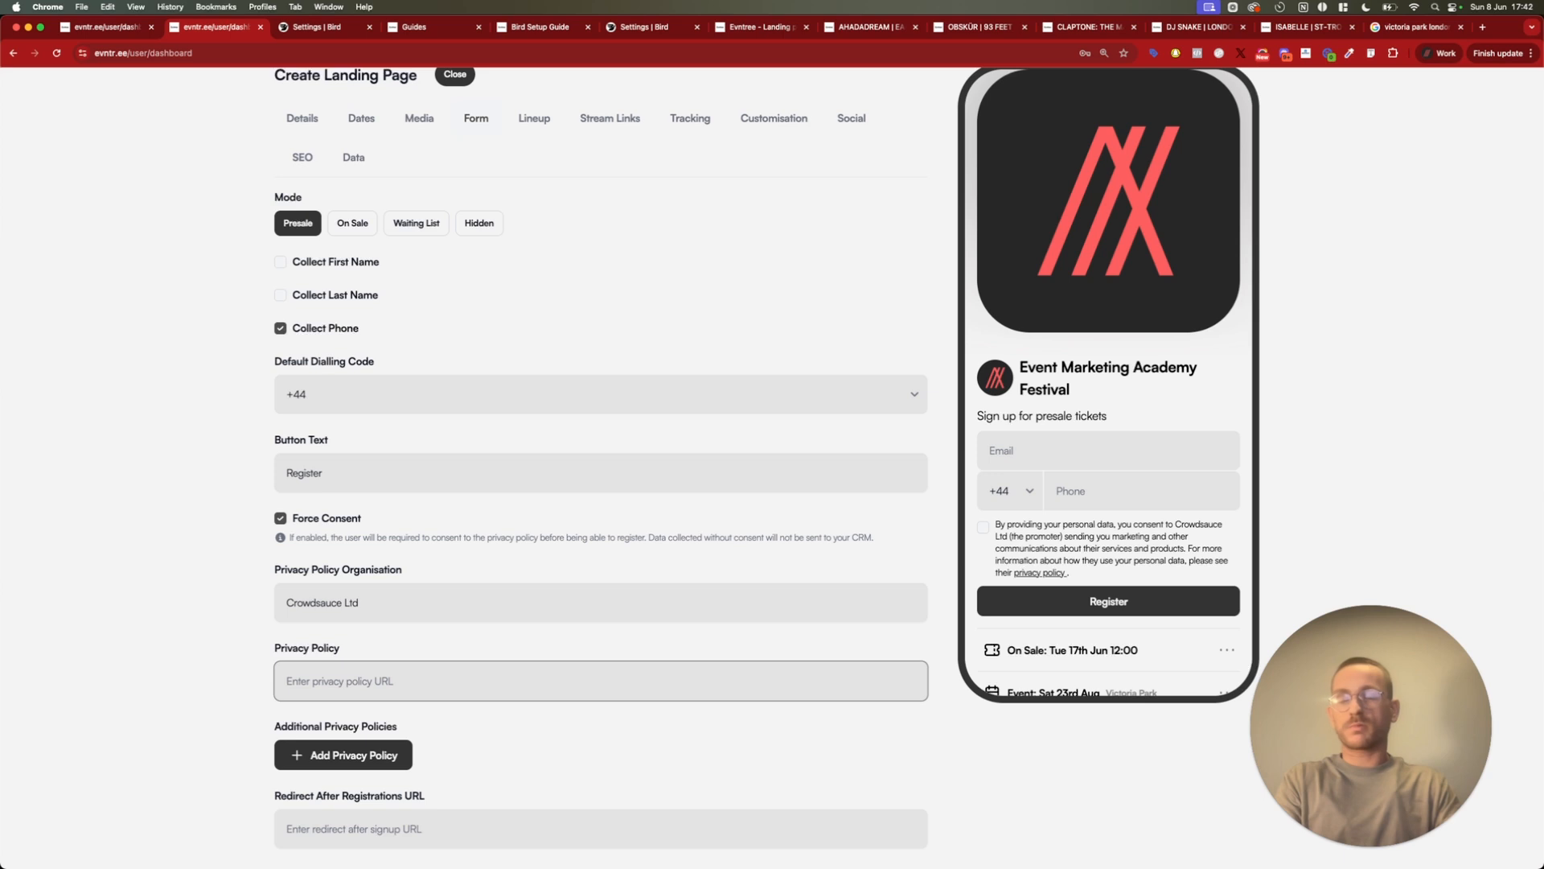
pyautogui.write('htt')
pyautogui.write('ss')
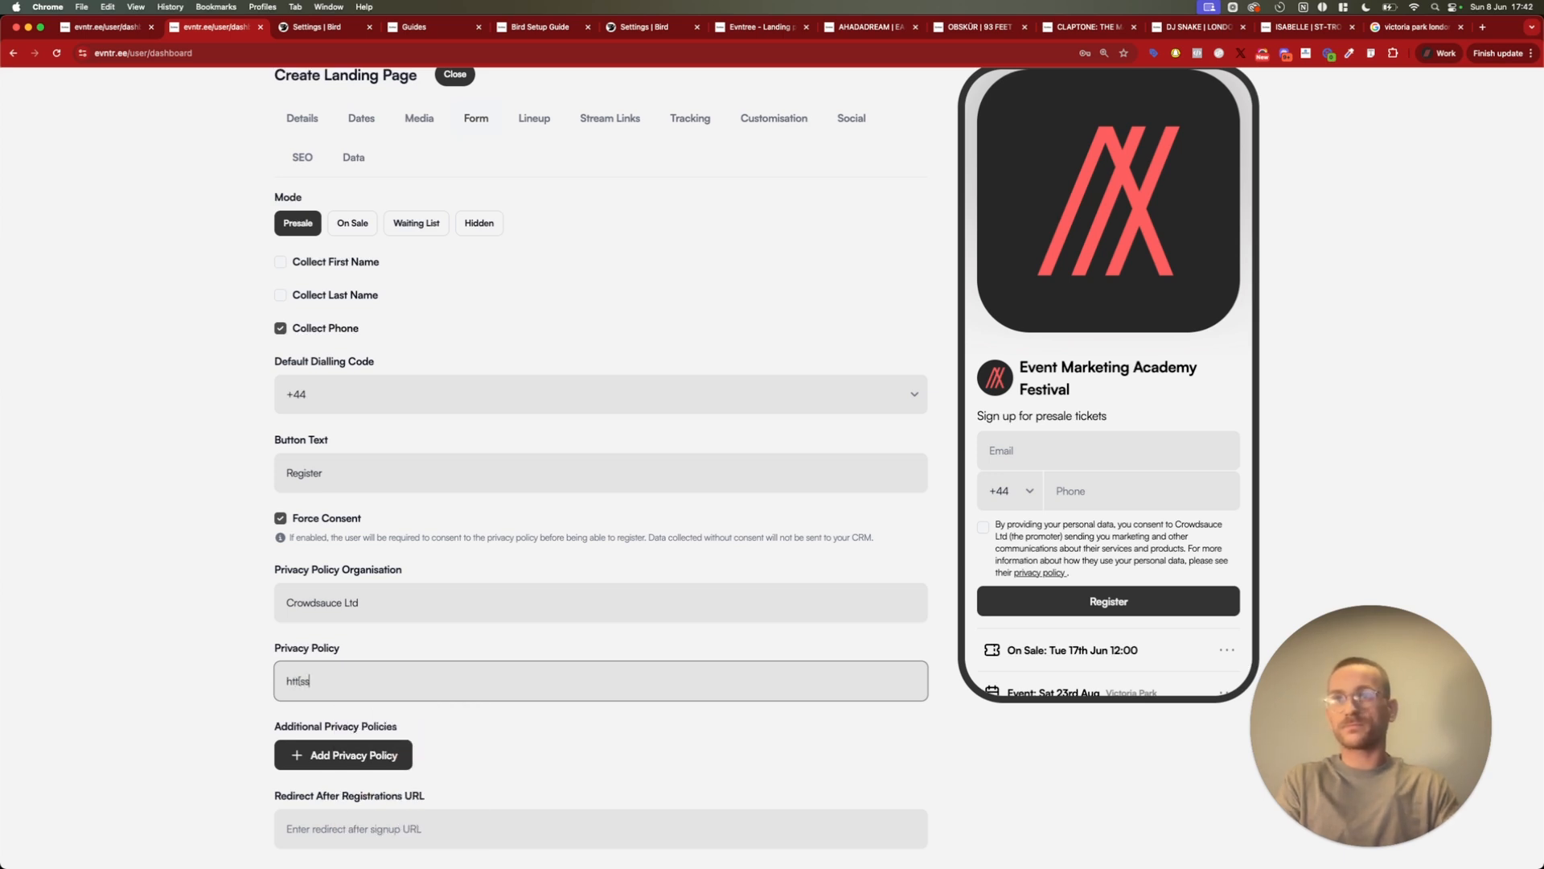
pyautogui.press('BackSpace')
pyautogui.press('BackSpace')
pyautogui.write('ps:/')
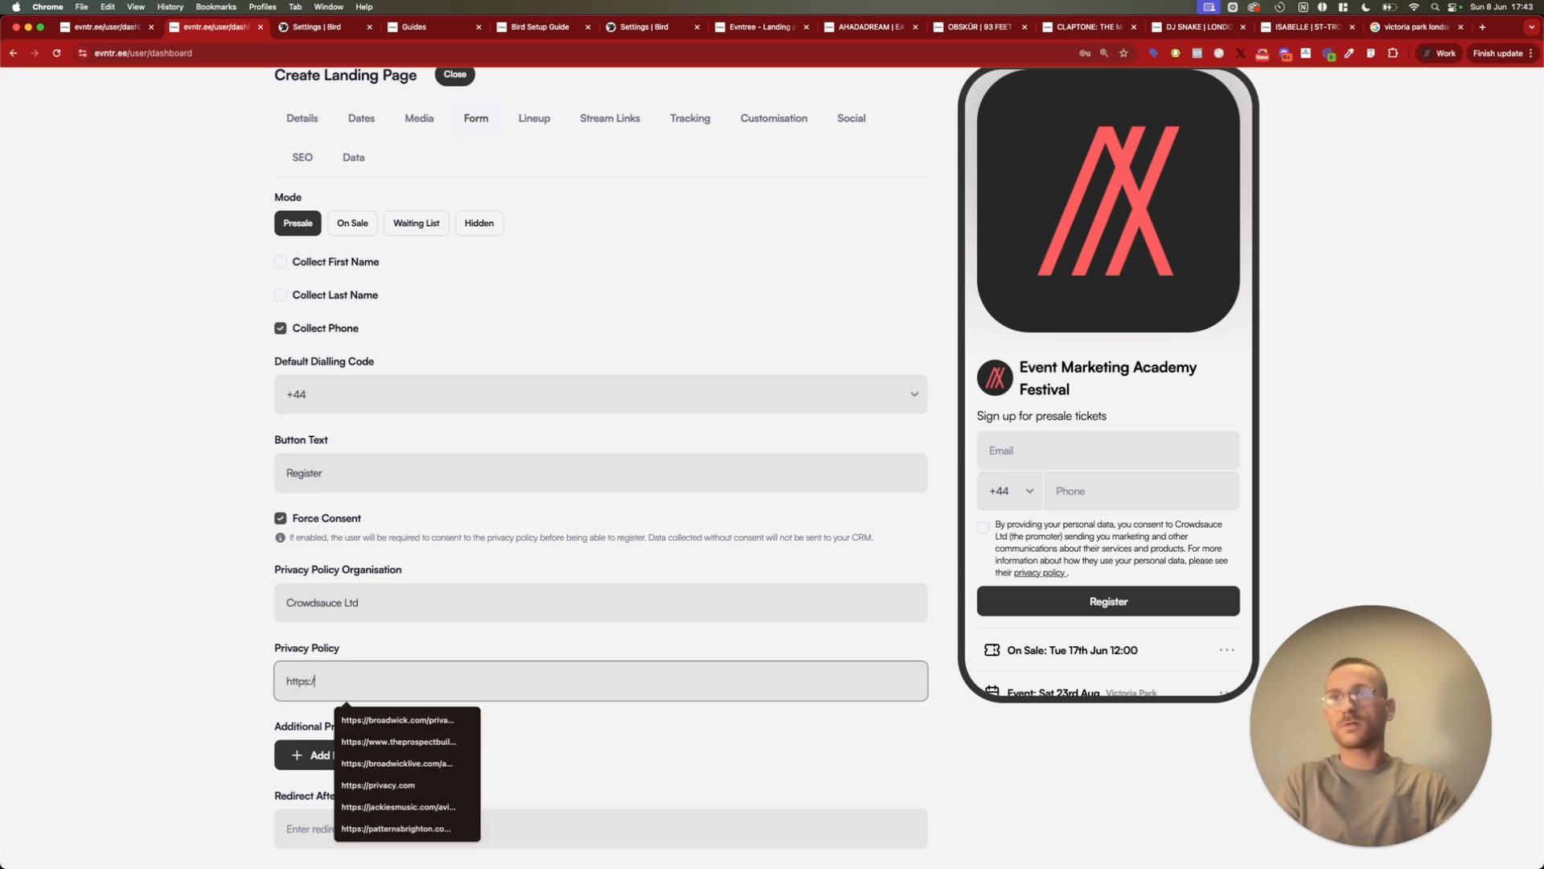
pyautogui.write('/eventmarketingacadem')
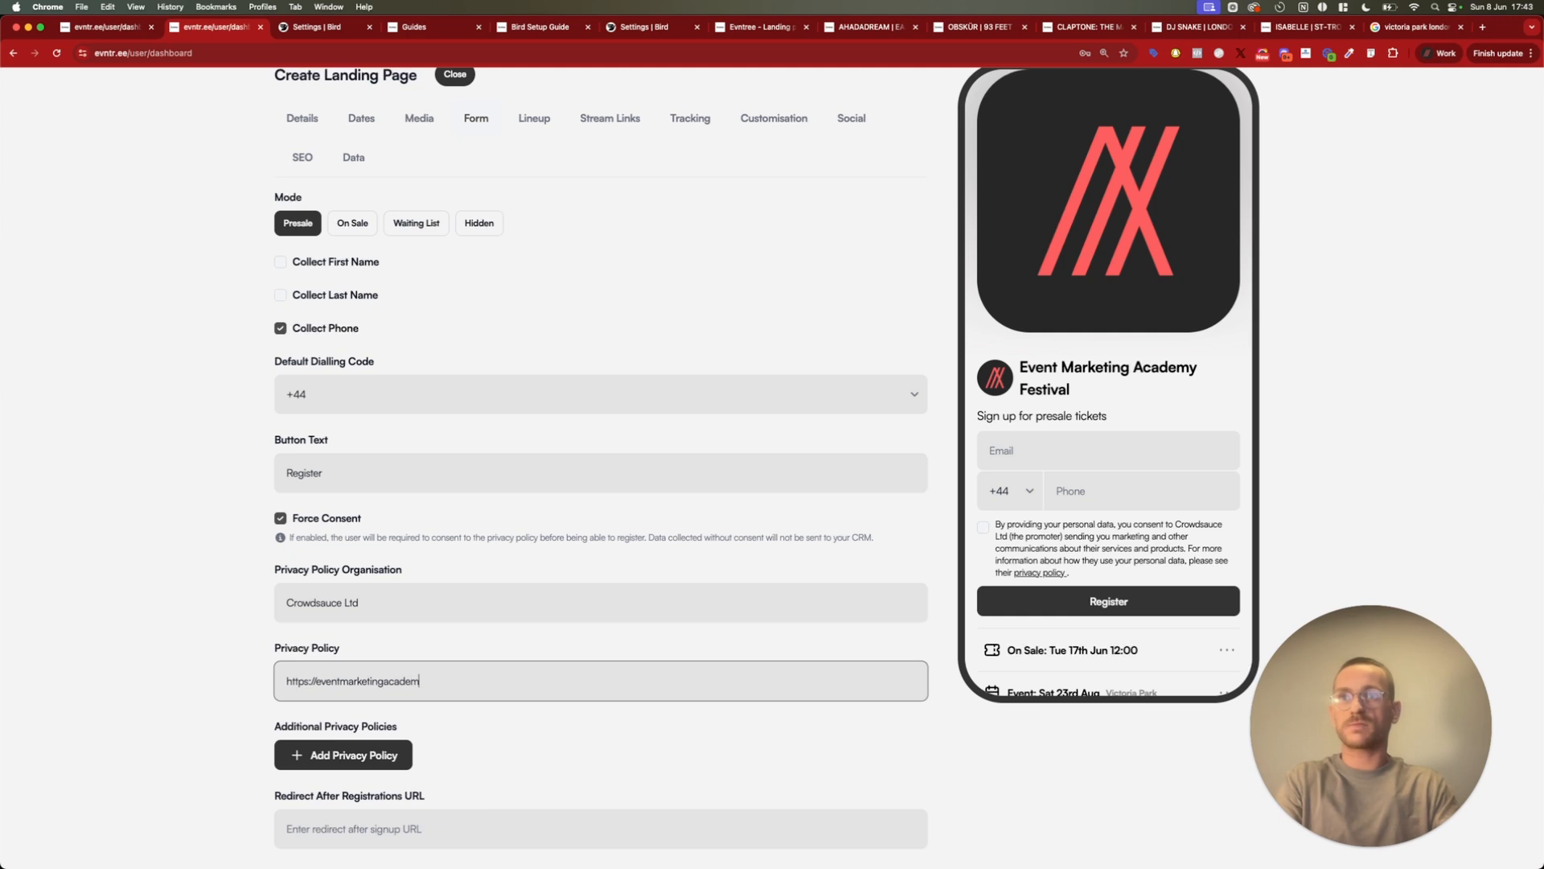
pyautogui.write('t.co/')
pyautogui.write('o')
pyautogui.write('privacy')
pyautogui.click(228, 678)
# Try adding an additional privacy policy entry and delete its blank row
pyautogui.scroll(-5, 324, 670)
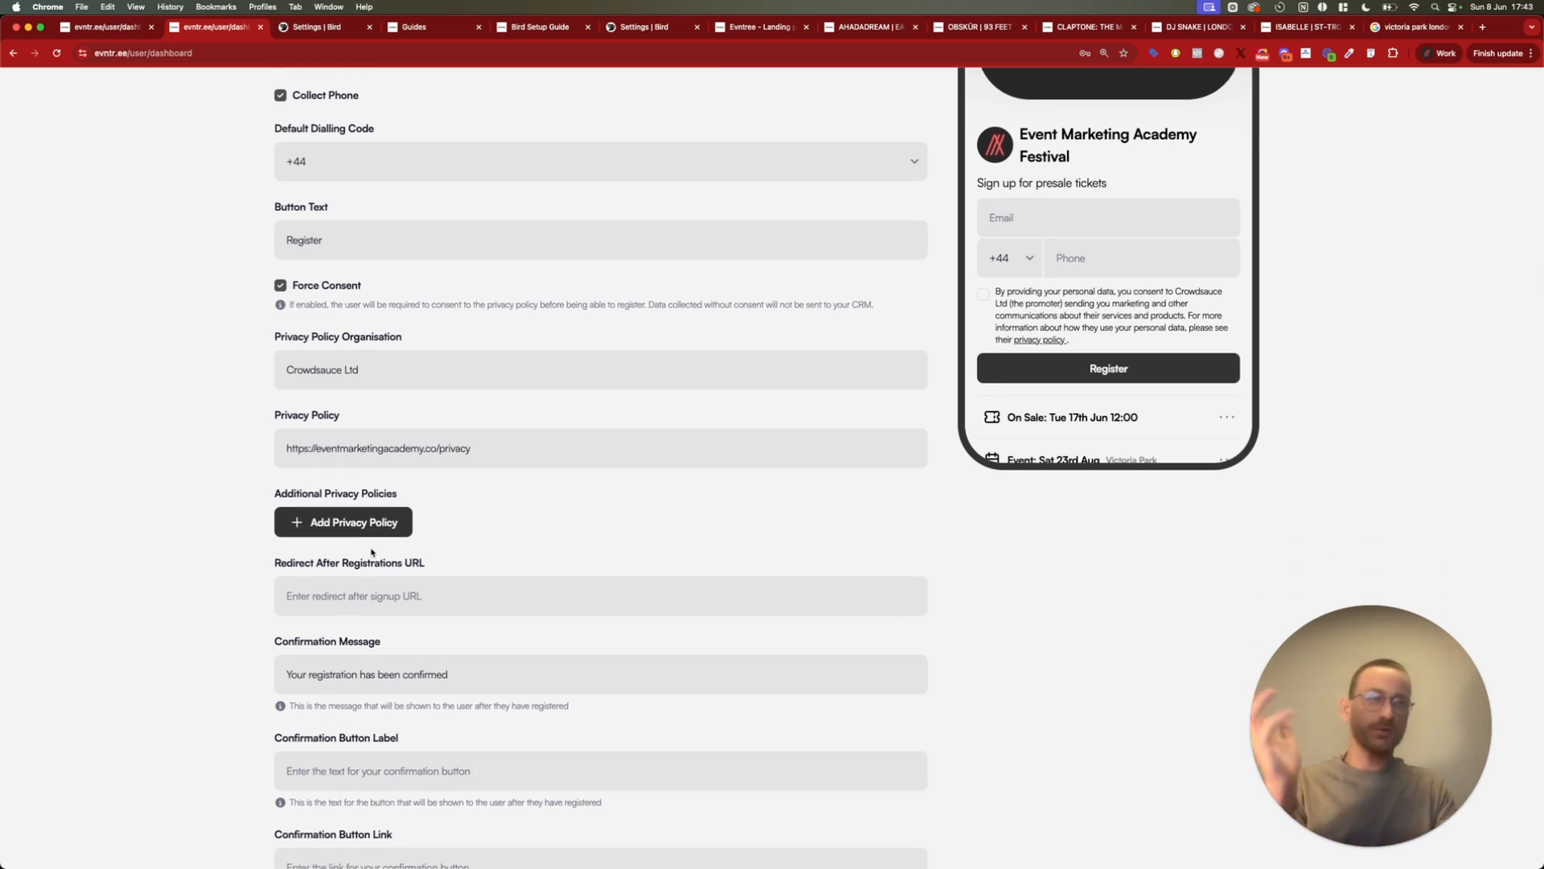
pyautogui.click(398, 524)
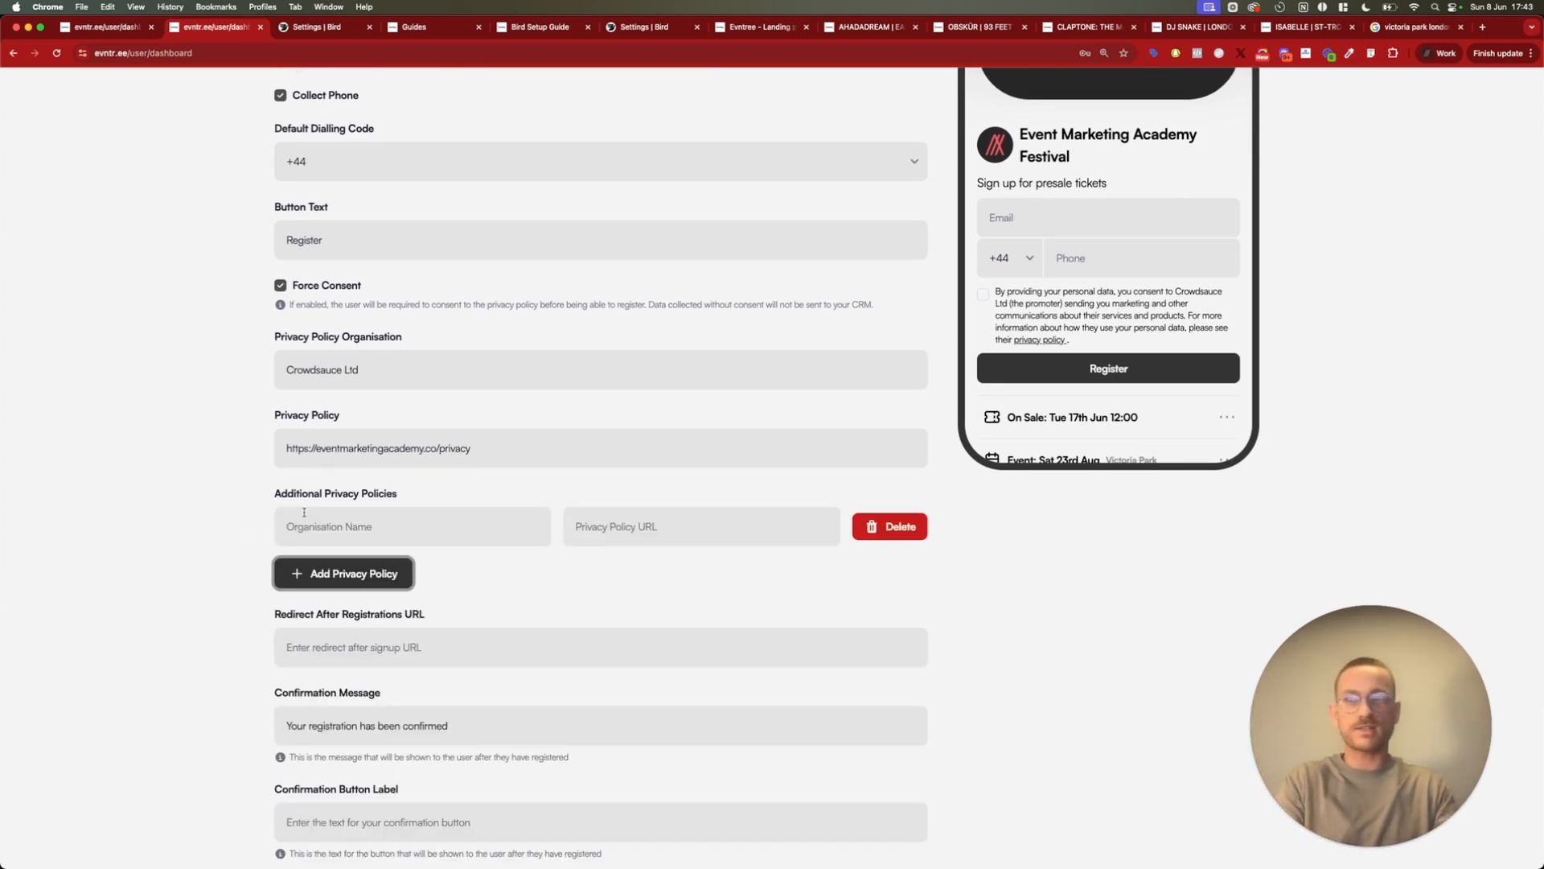
pyautogui.click(906, 530)
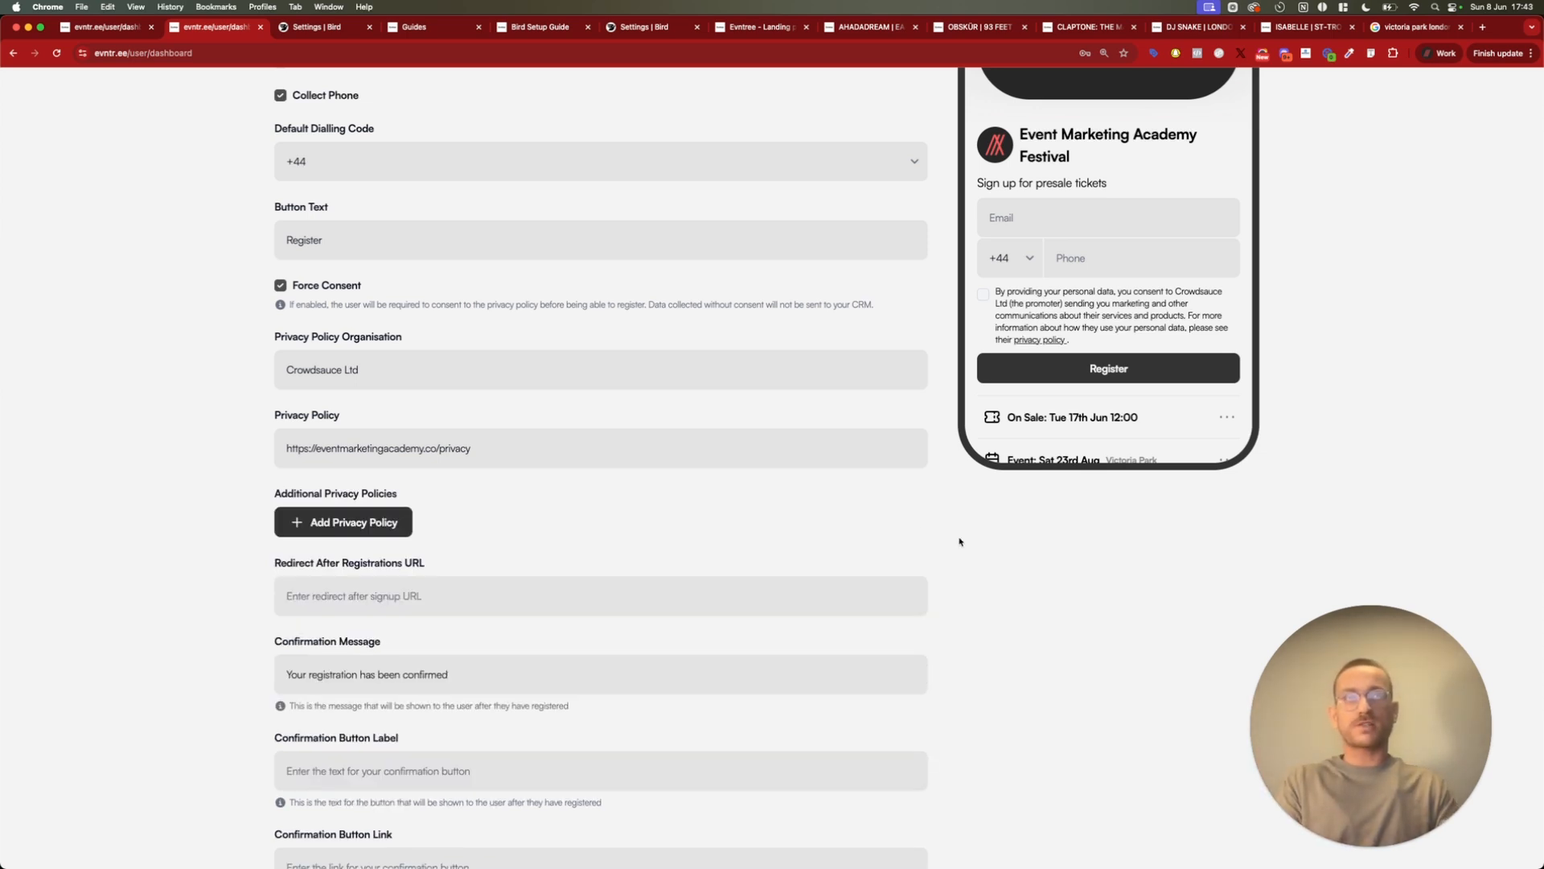
# Extend the confirmation message to "Your registration has been confirmed. Join the WhatsApp community for event updates and early tickets"
pyautogui.scroll(-2, 937, 547)
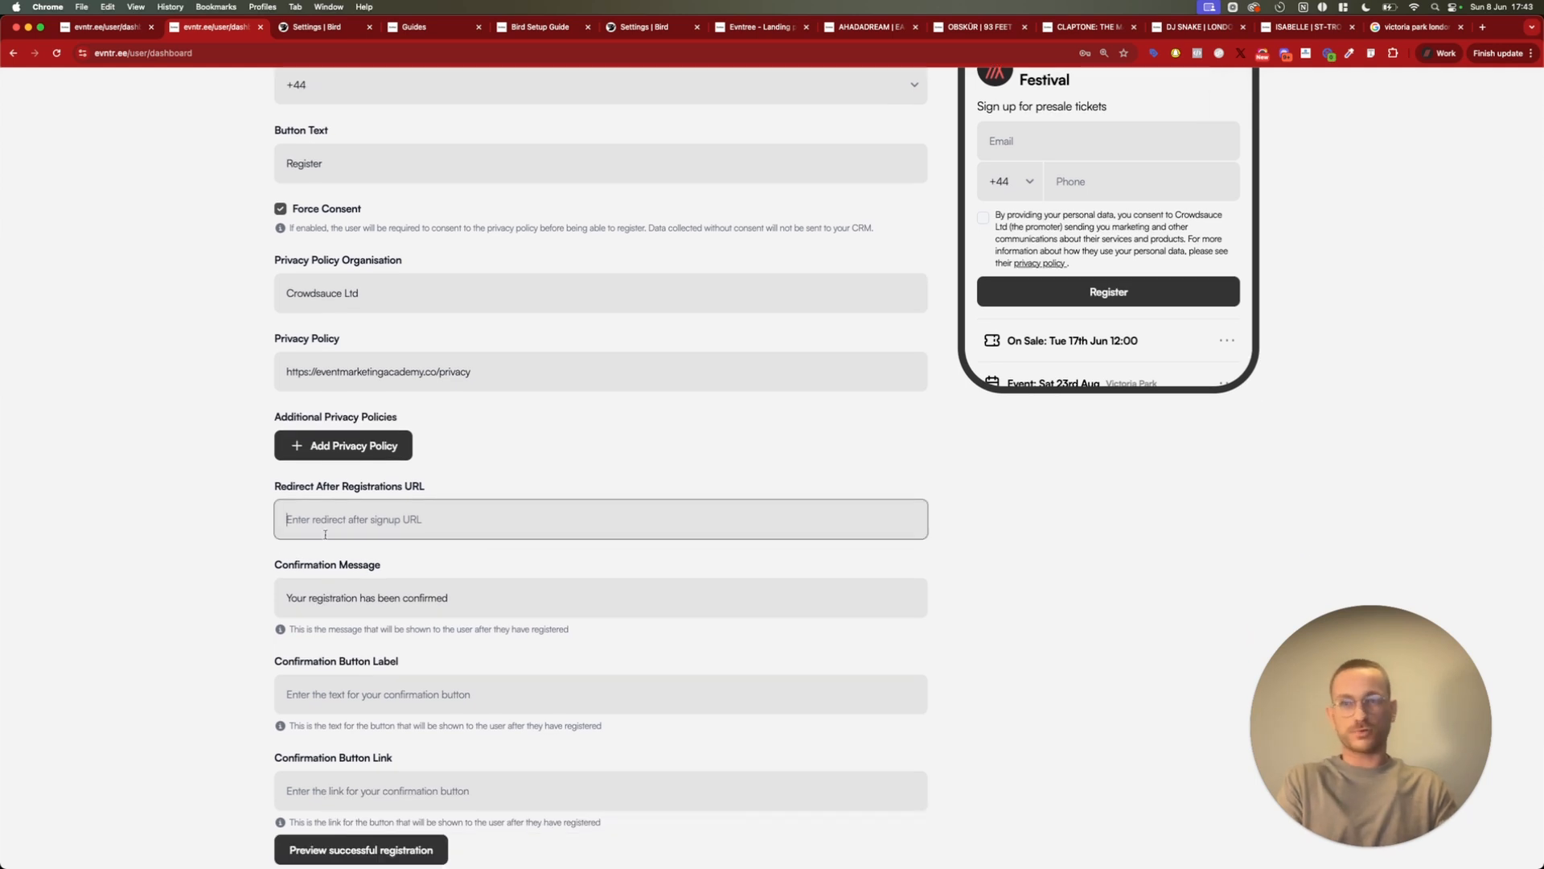
pyautogui.scroll(-2, 201, 567)
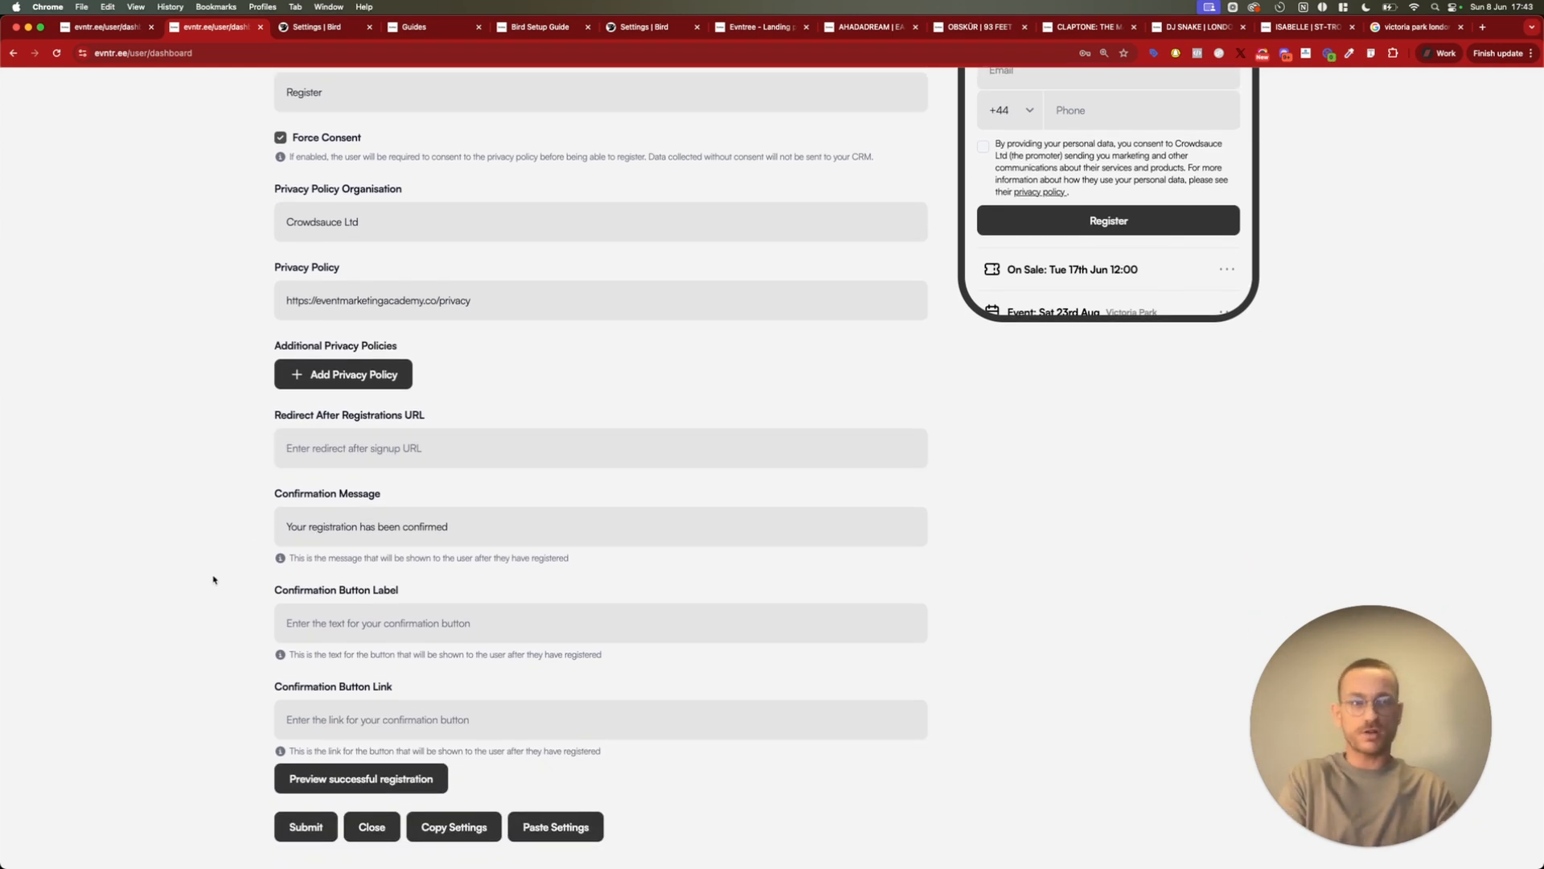
pyautogui.scroll(-1, 242, 594)
pyautogui.click(500, 486)
pyautogui.scroll(4, 875, 462)
pyautogui.scroll(-4, 874, 461)
pyautogui.scroll(-1, 439, 529)
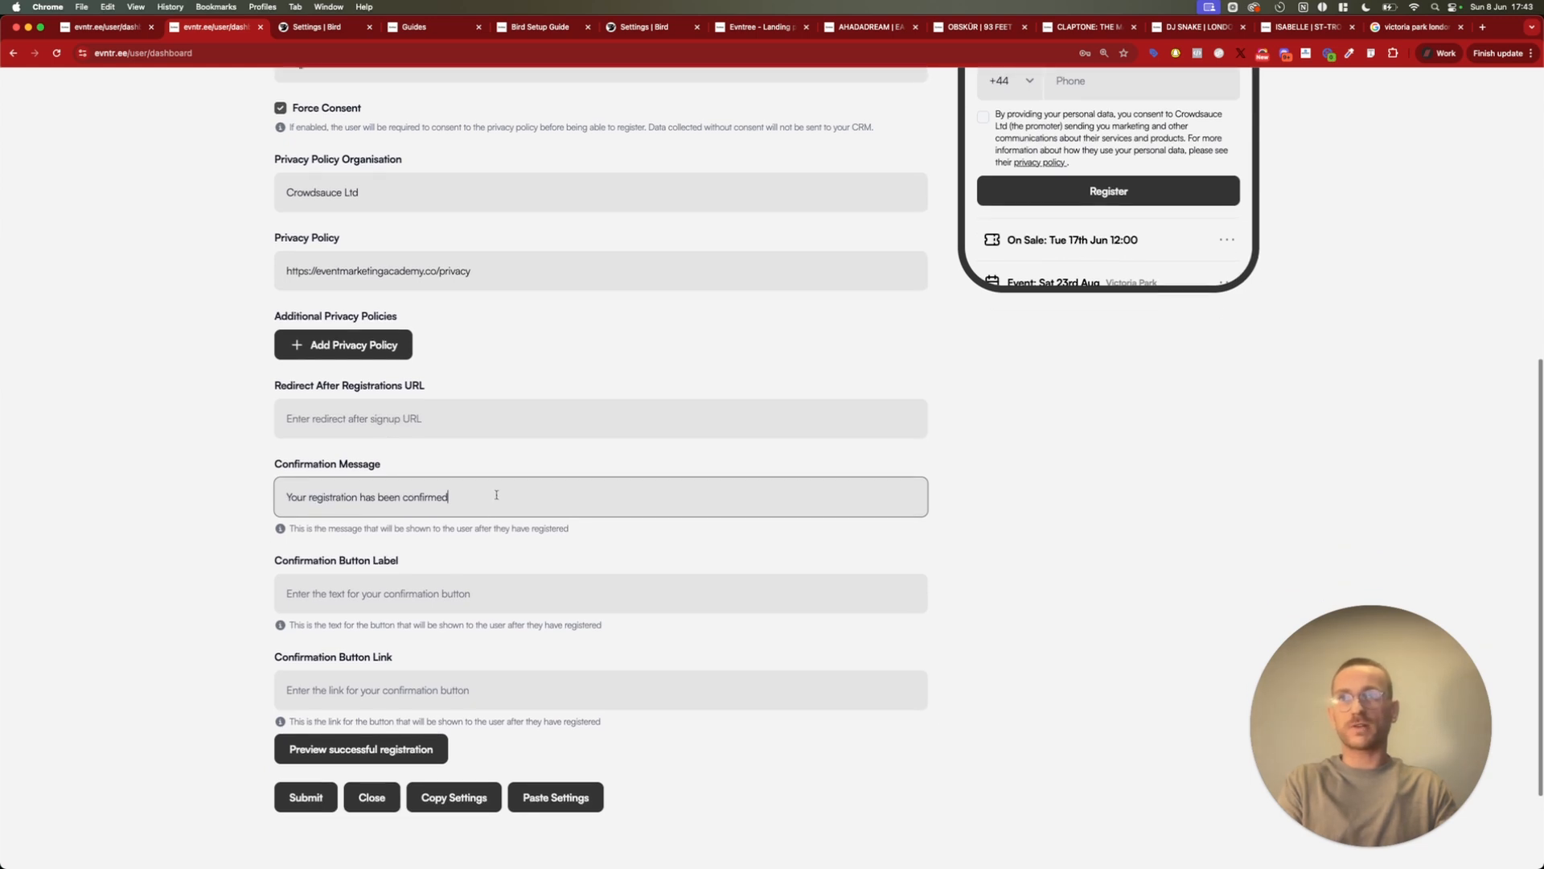
pyautogui.write('Jo')
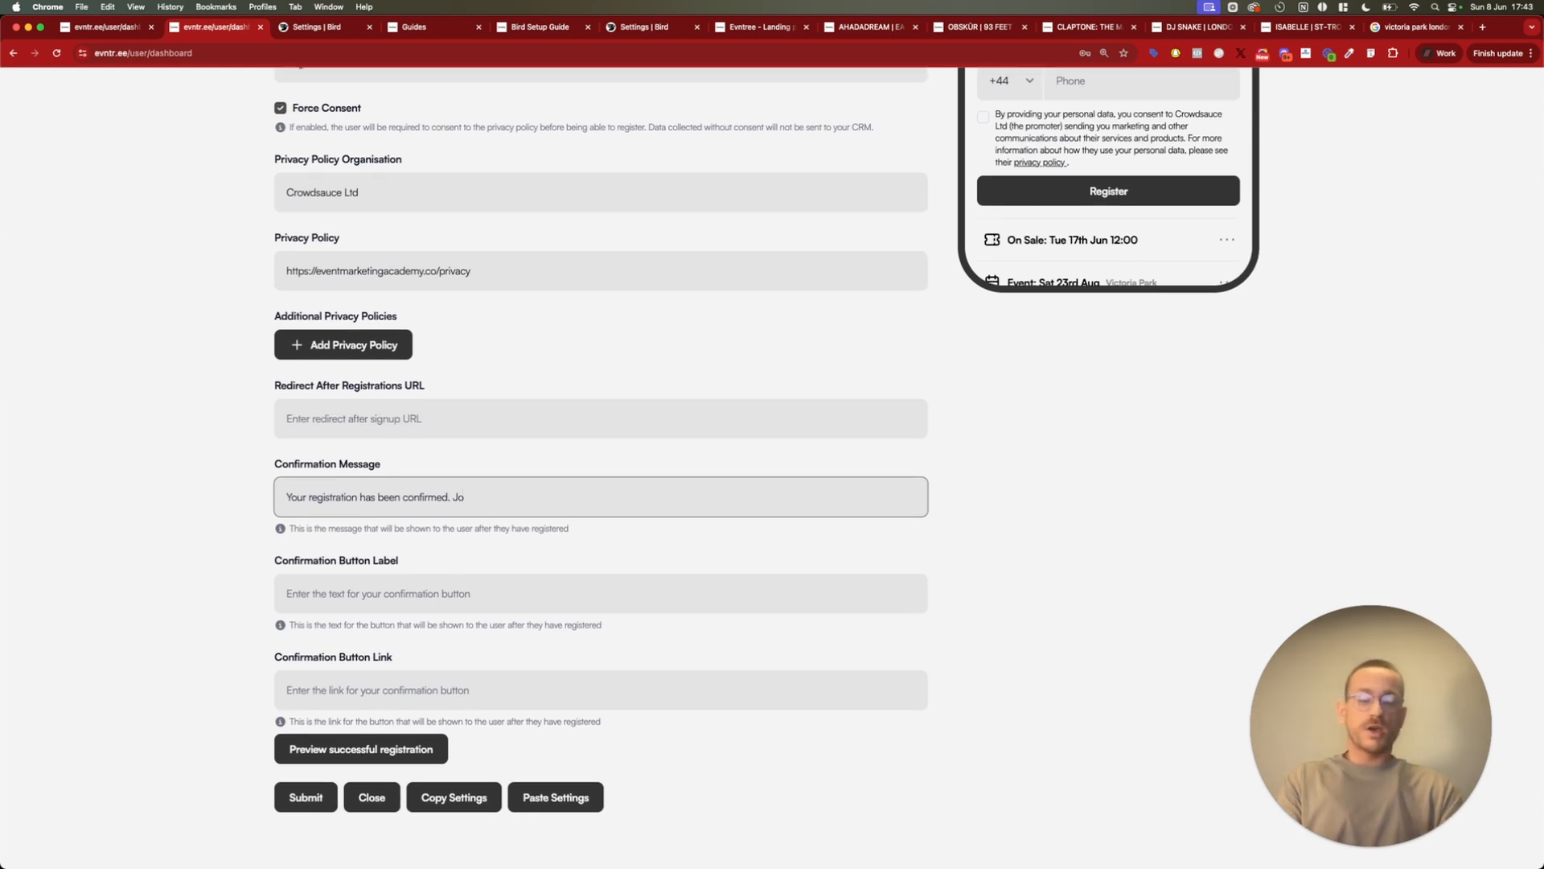
pyautogui.write('in the WhatsApp community for event updates and early tick')
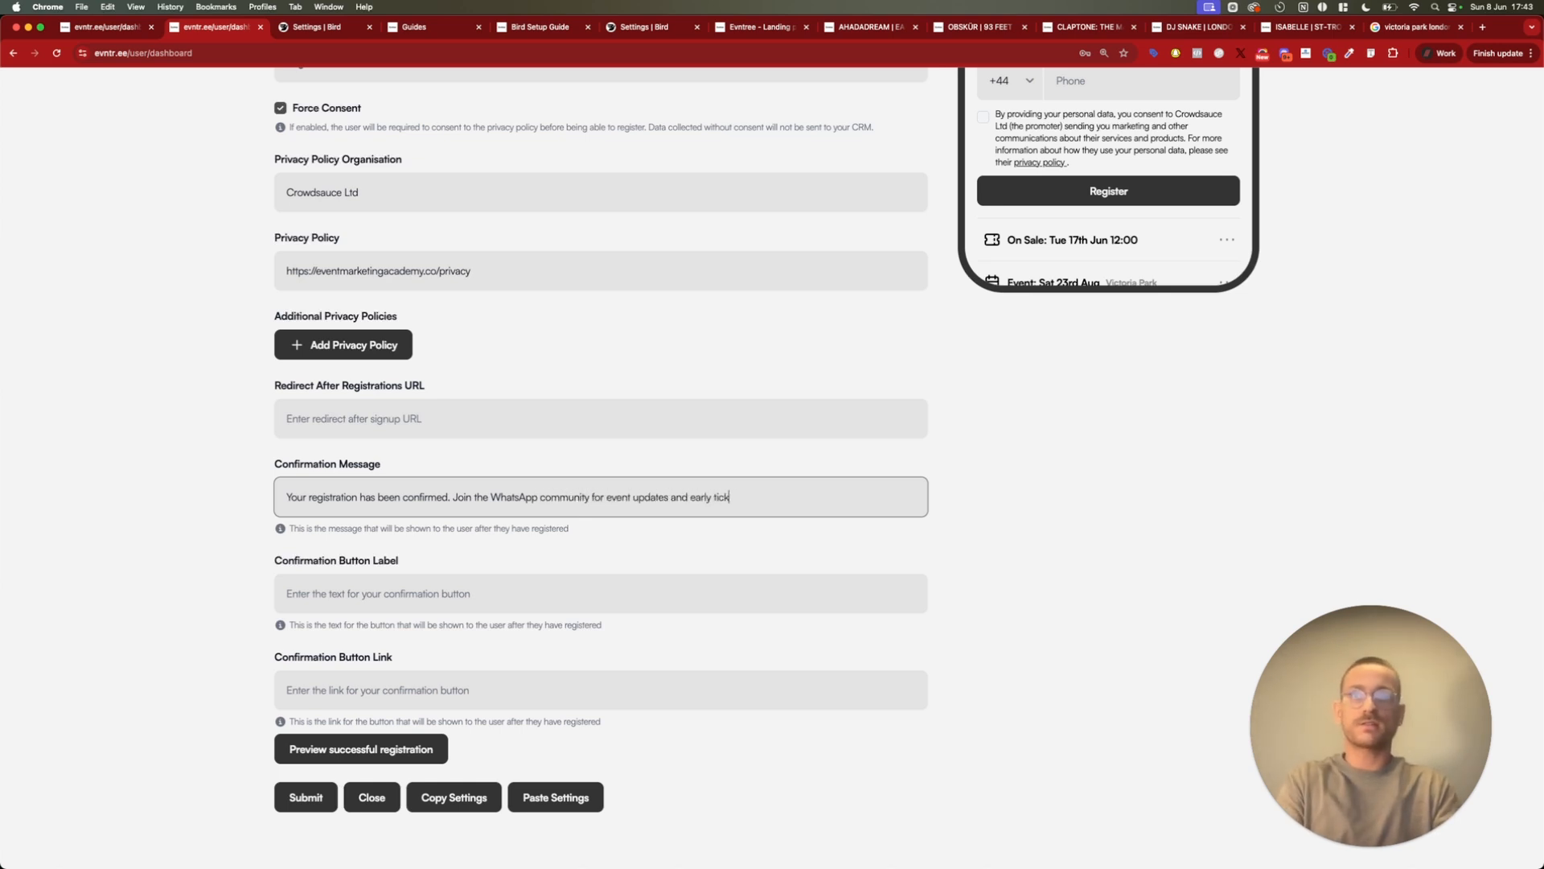
pyautogui.write('ets')
# Preview a successful registration to check the confirmation message on the phone mockup, and switch the preview off
pyautogui.click(361, 748)
pyautogui.scroll(2, 1062, 308)
pyautogui.scroll(2, 1061, 309)
pyautogui.moveTo(1004, 241)
pyautogui.mouseDown()
pyautogui.moveTo(1084, 265)
pyautogui.moveTo(997, 241)
pyautogui.mouseUp()
pyautogui.click(1080, 273)
pyautogui.click(995, 244)
pyautogui.scroll(-3, 679, 508)
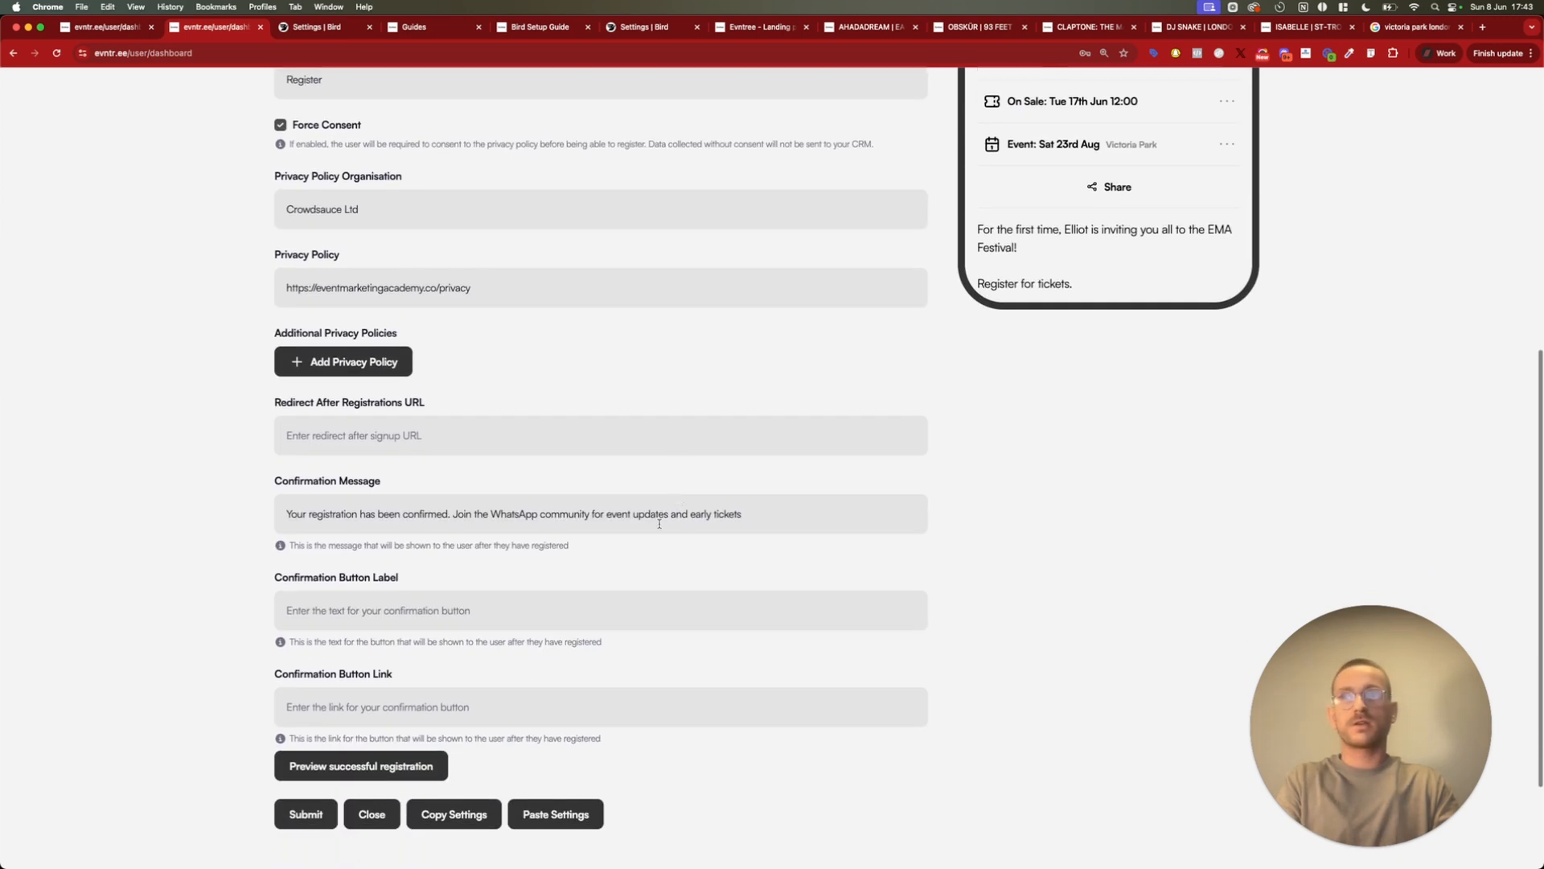
pyautogui.click(402, 766)
pyautogui.click(362, 609)
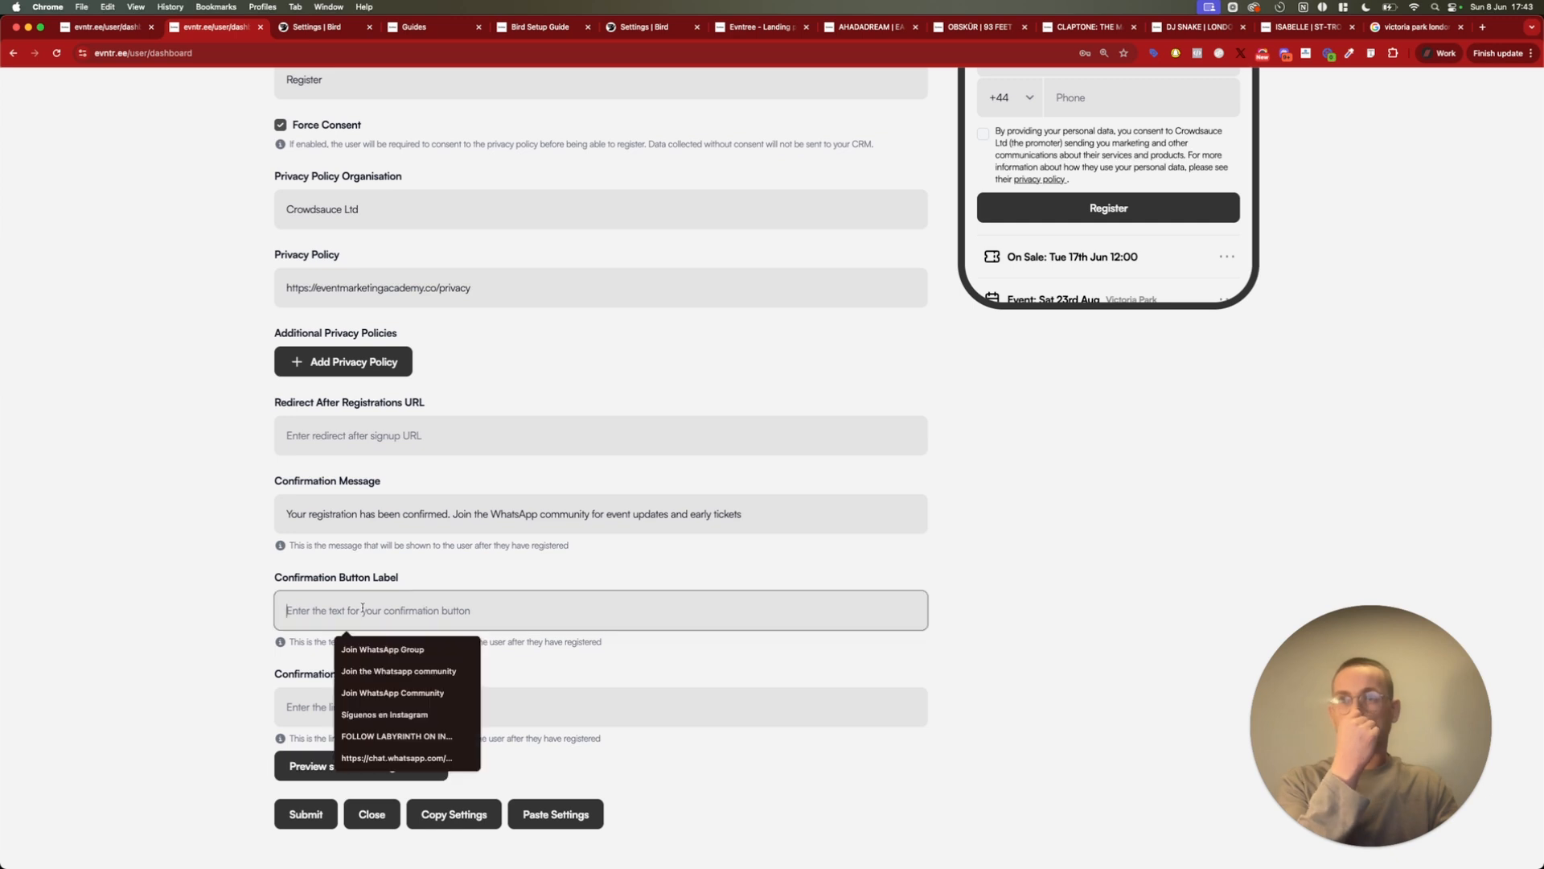
pyautogui.click(406, 671)
pyautogui.click(365, 706)
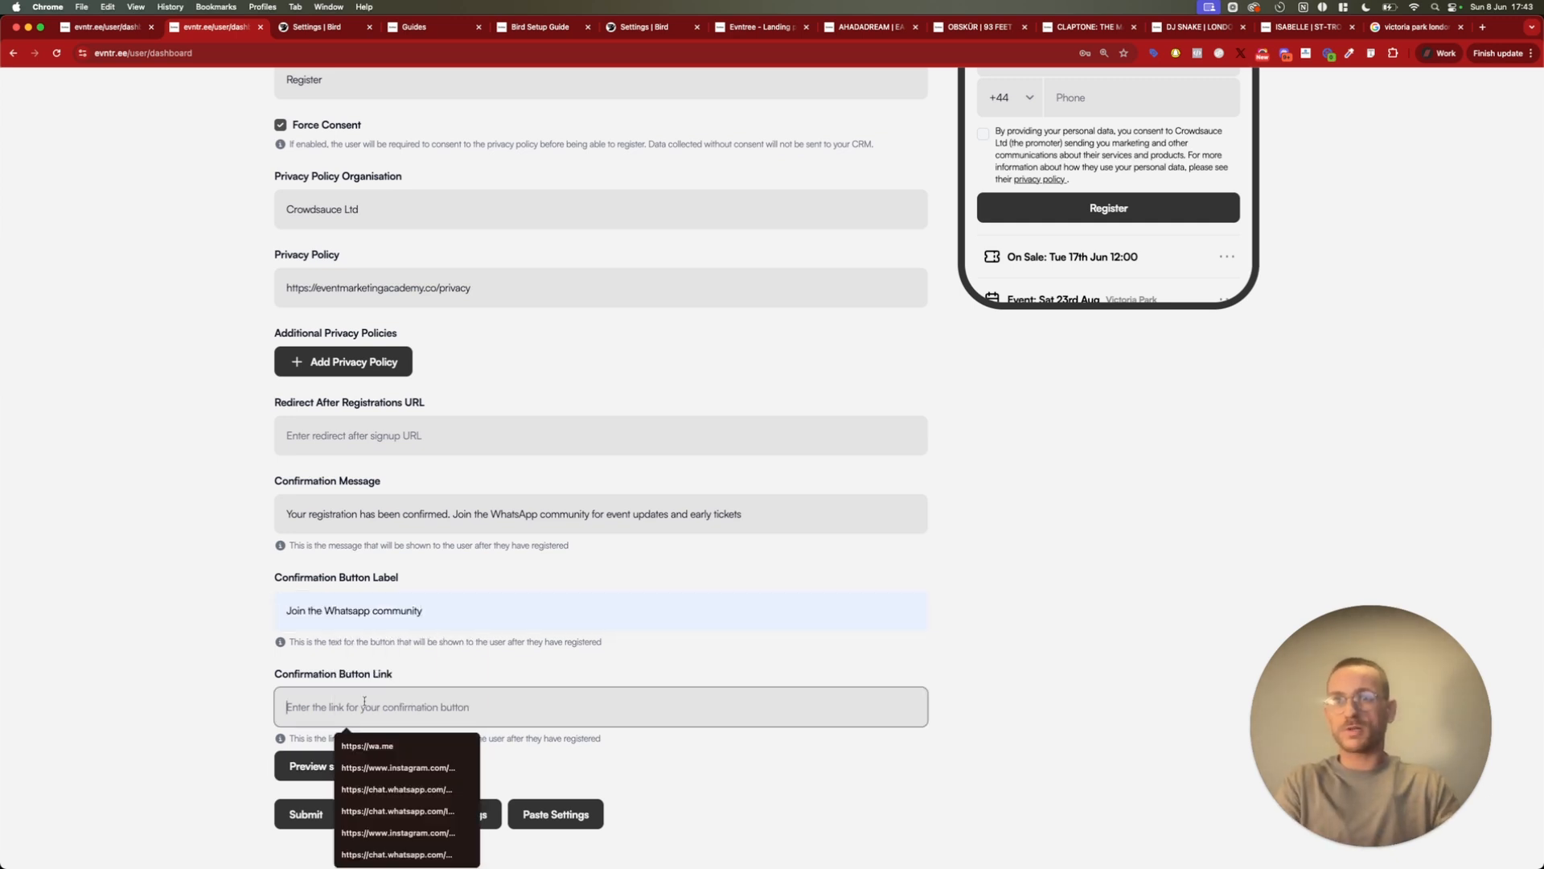
pyautogui.click(367, 746)
# Preview a successful registration and check the confirmation message together with its WhatsApp button
pyautogui.scroll(1, 1076, 482)
pyautogui.scroll(5, 1076, 482)
pyautogui.scroll(-7, 1076, 482)
pyautogui.scroll(-5, 1076, 482)
pyautogui.click(352, 777)
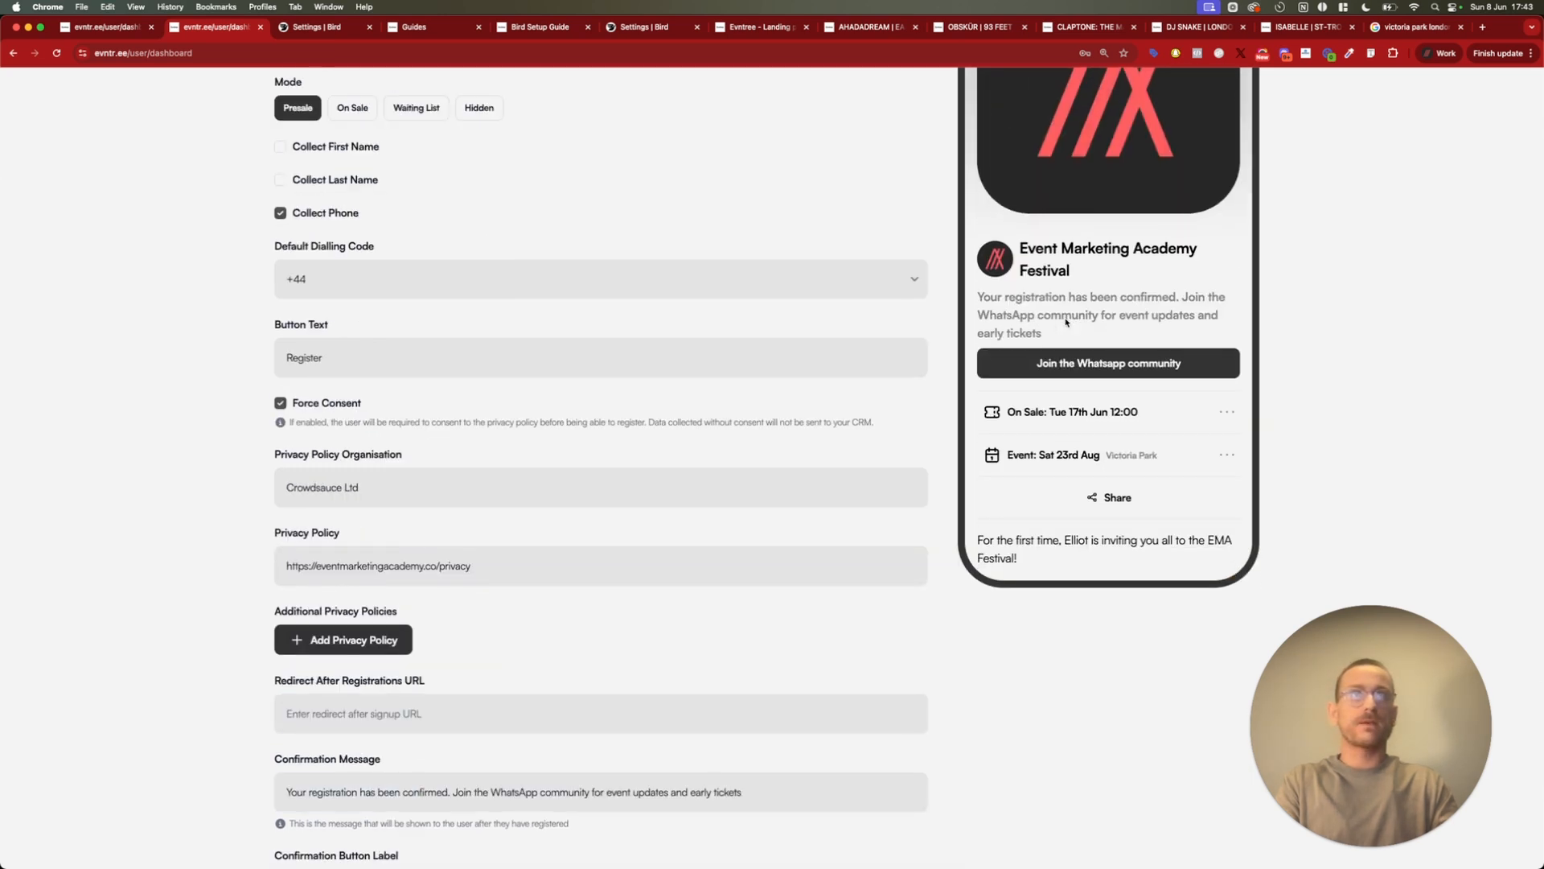
pyautogui.moveTo(979, 296); pyautogui.dragTo(1056, 335)
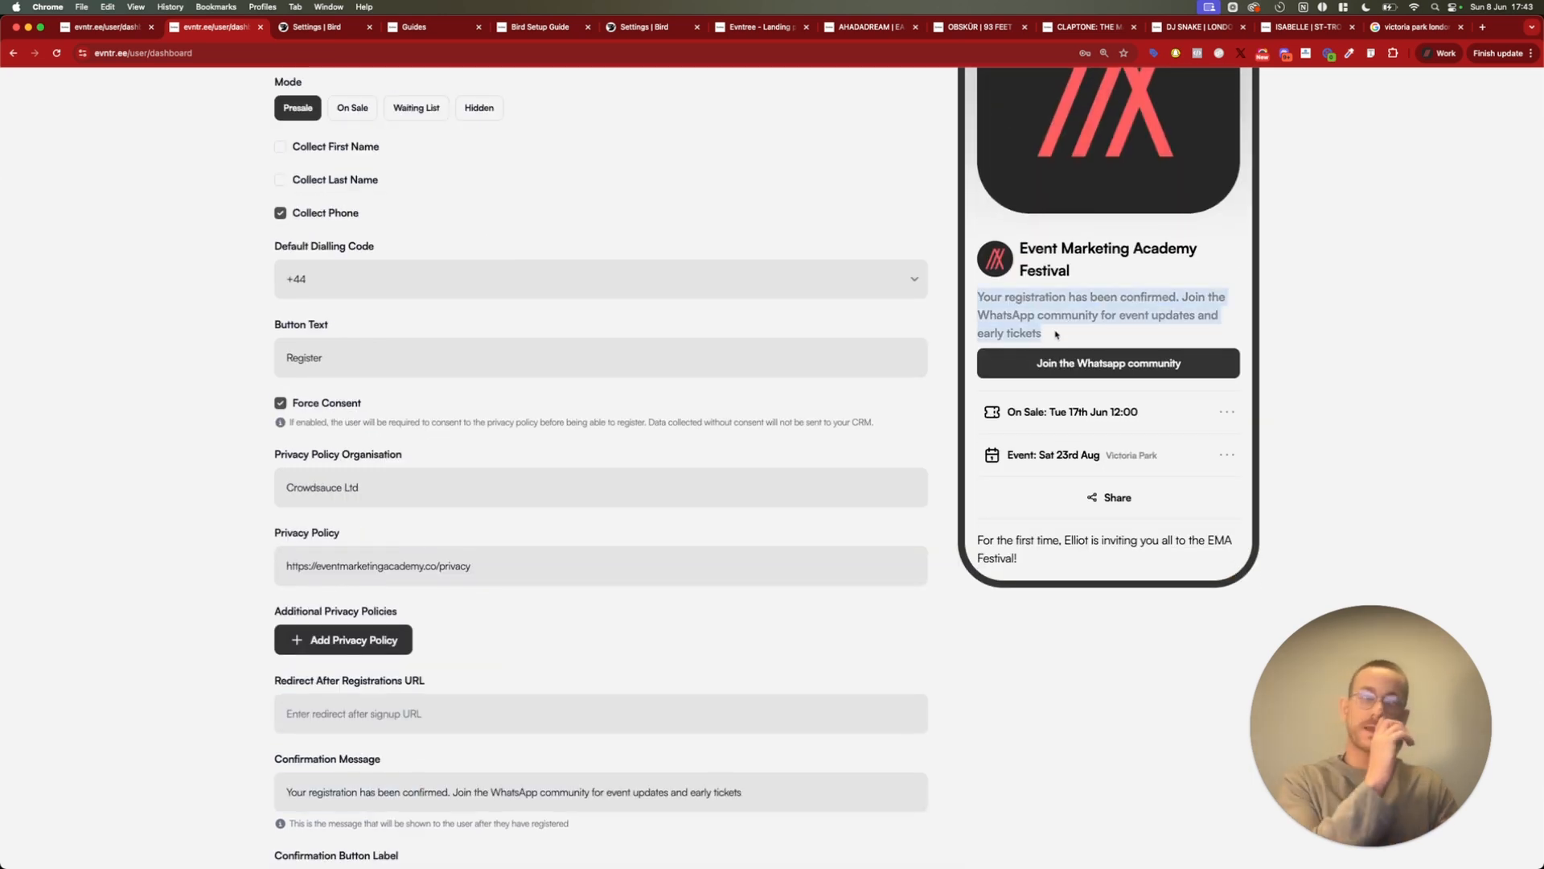
pyautogui.click(1056, 335)
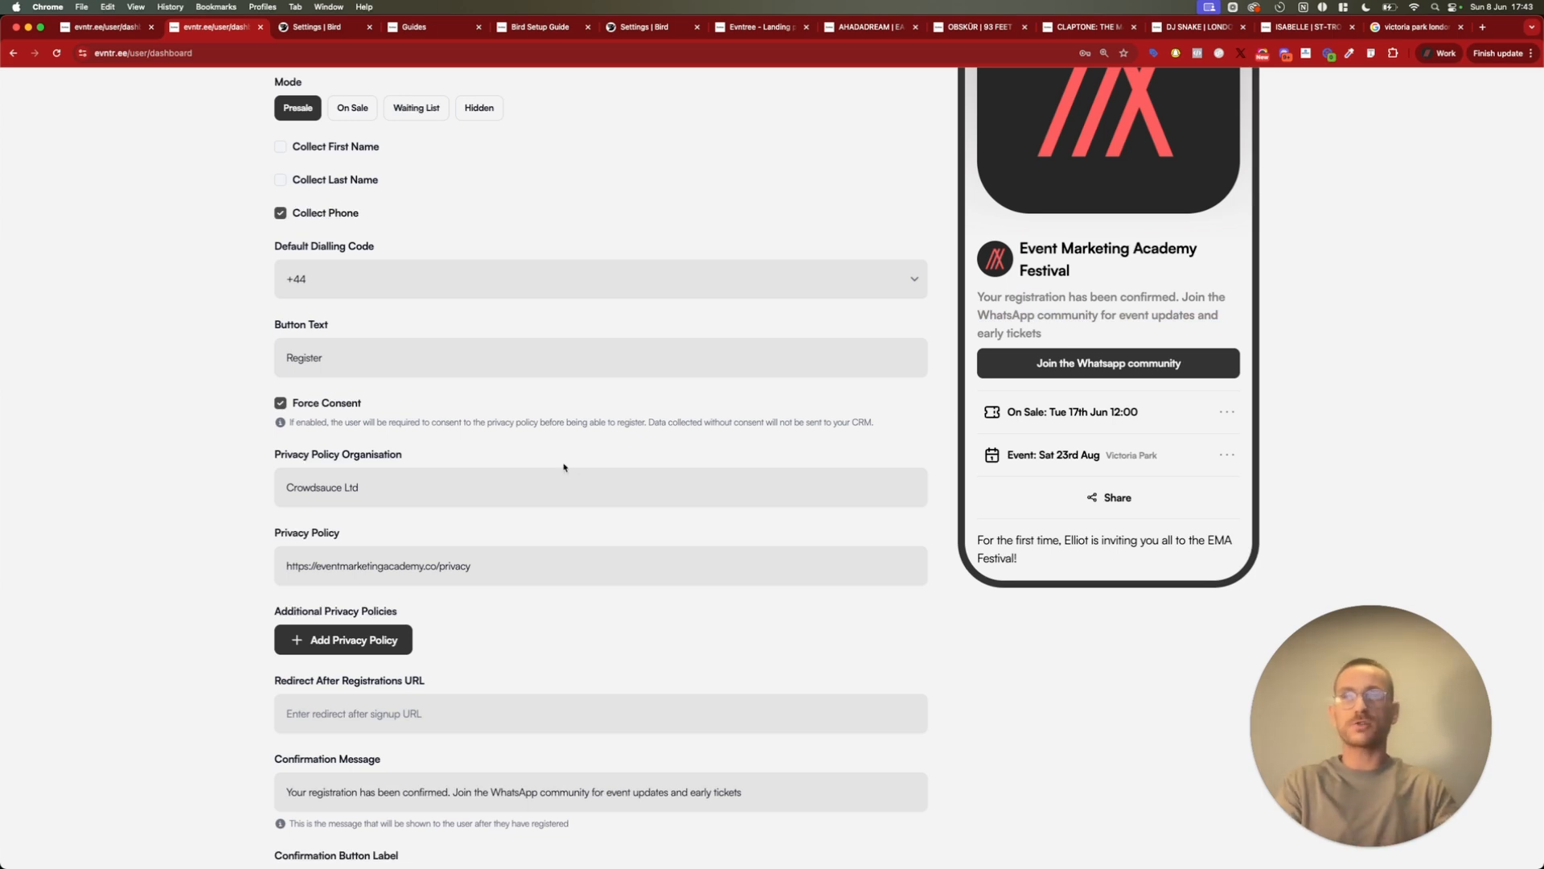
pyautogui.scroll(-5, 219, 621)
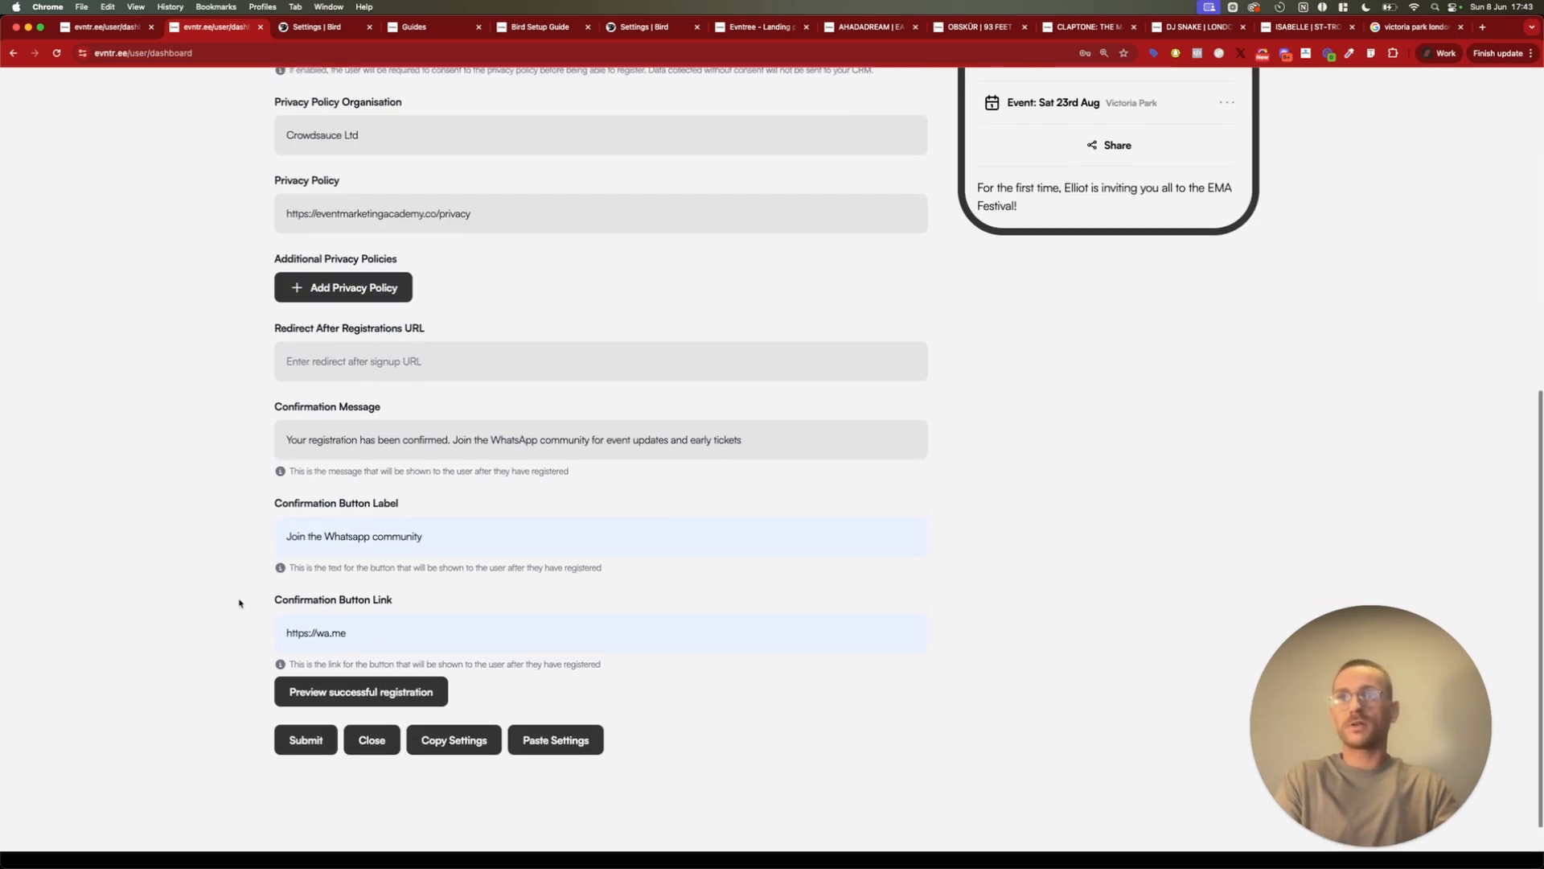
pyautogui.scroll(10, 254, 620)
# Open the landing page's lineup settings and enter "Kiasmos" as the new guest's name
pyautogui.click(524, 238)
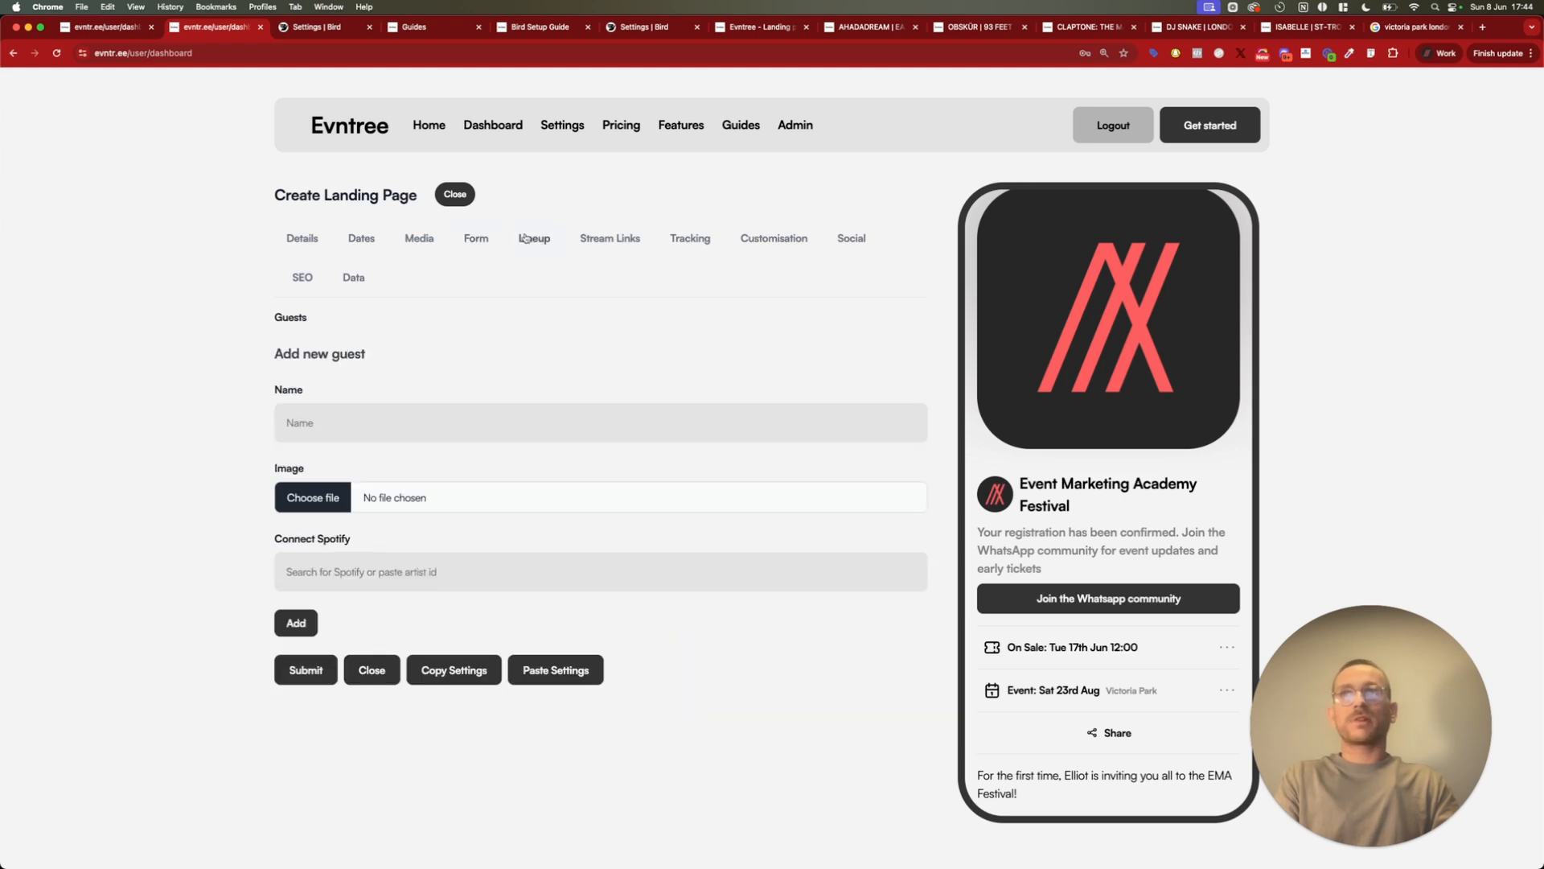
pyautogui.scroll(-3, 1083, 490)
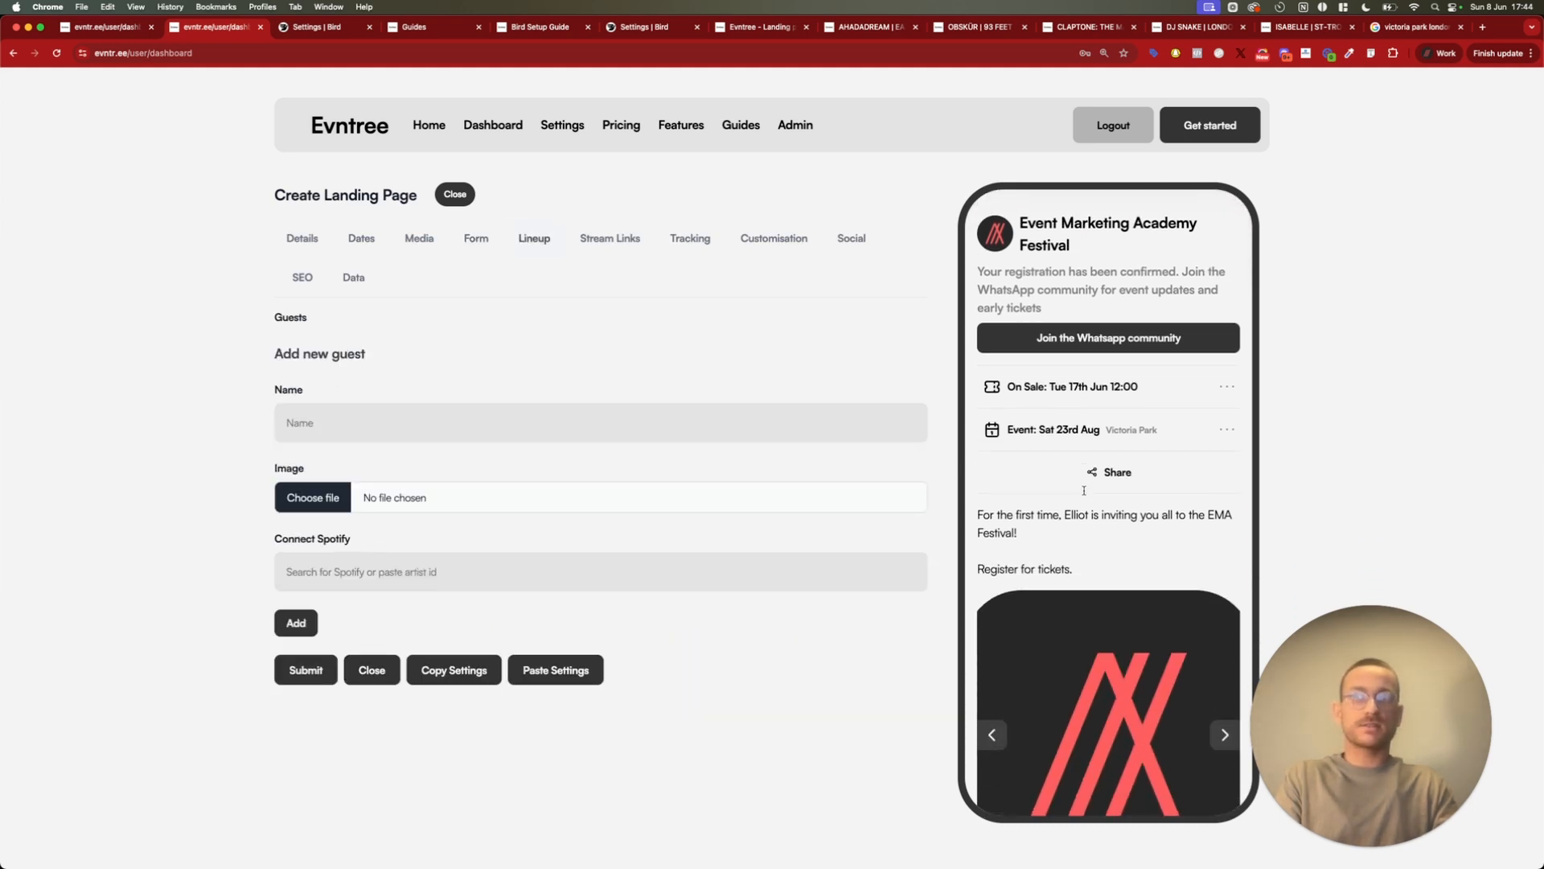
pyautogui.click(333, 422)
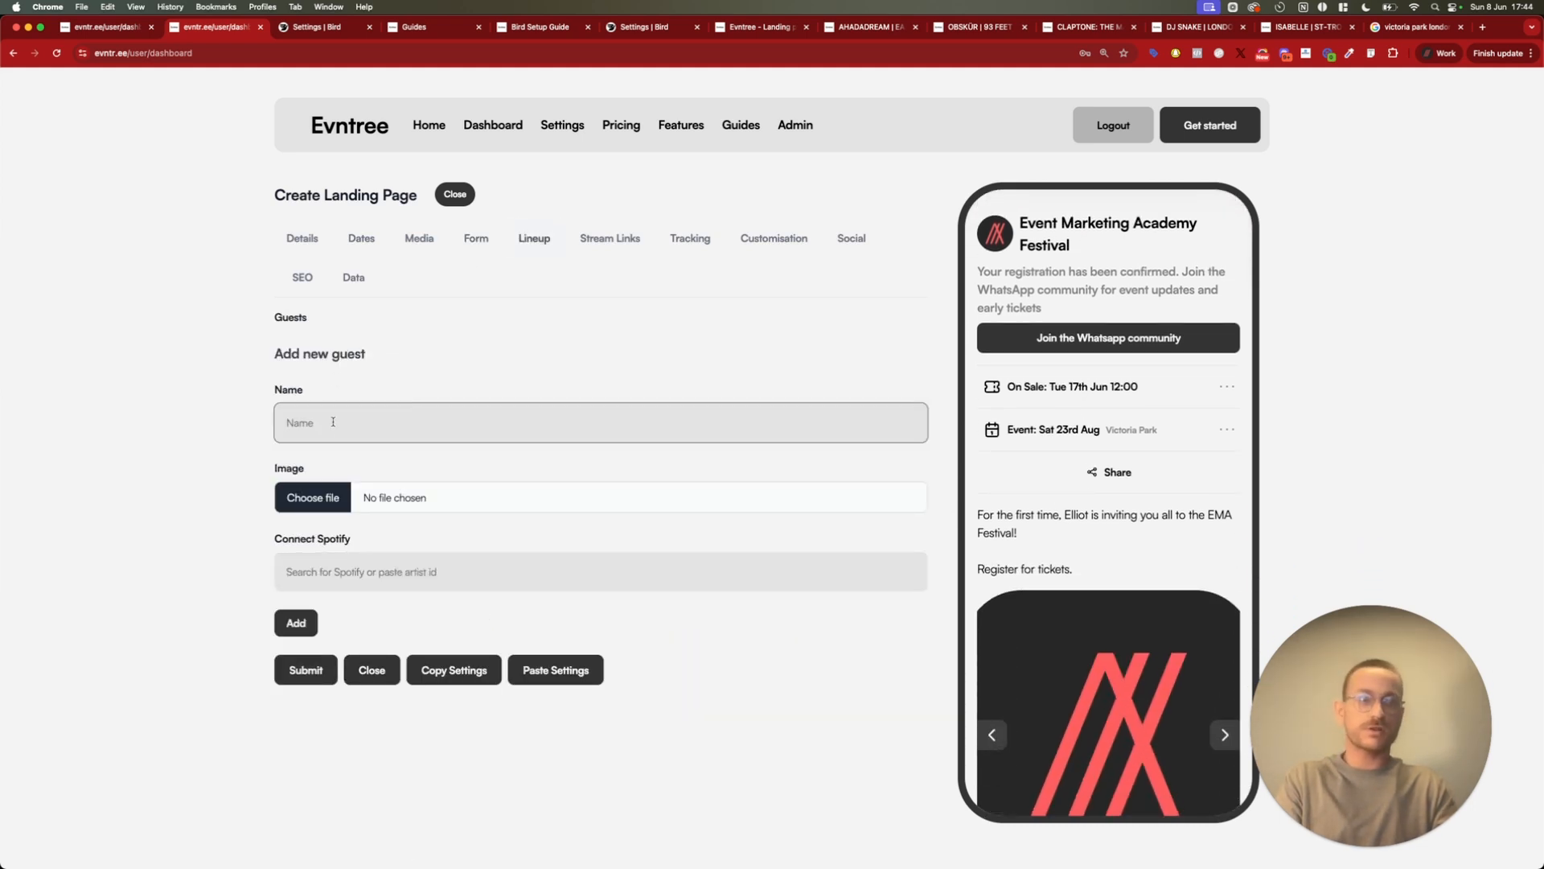
pyautogui.write('K')
pyautogui.press('BackSpace')
pyautogui.write('Kiasmos')
# Connect the new guest to the Kiasmos artist profile on Spotify and add the guest to the lineup
pyautogui.press('super+a')
pyautogui.press('super+c')
pyautogui.click(367, 566)
pyautogui.press('super+v')
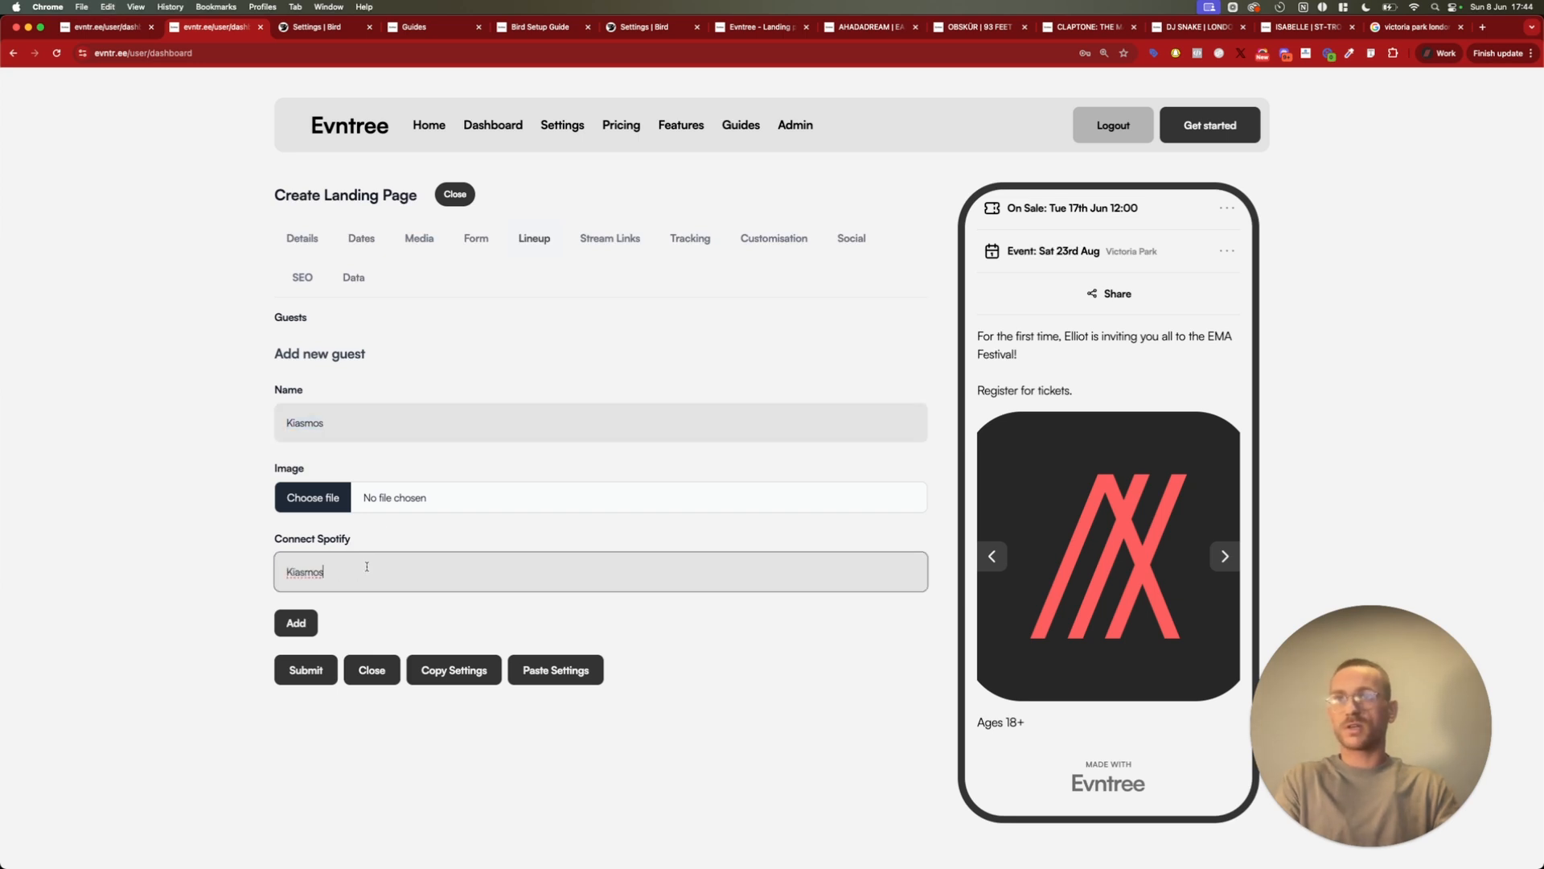
pyautogui.click(895, 615)
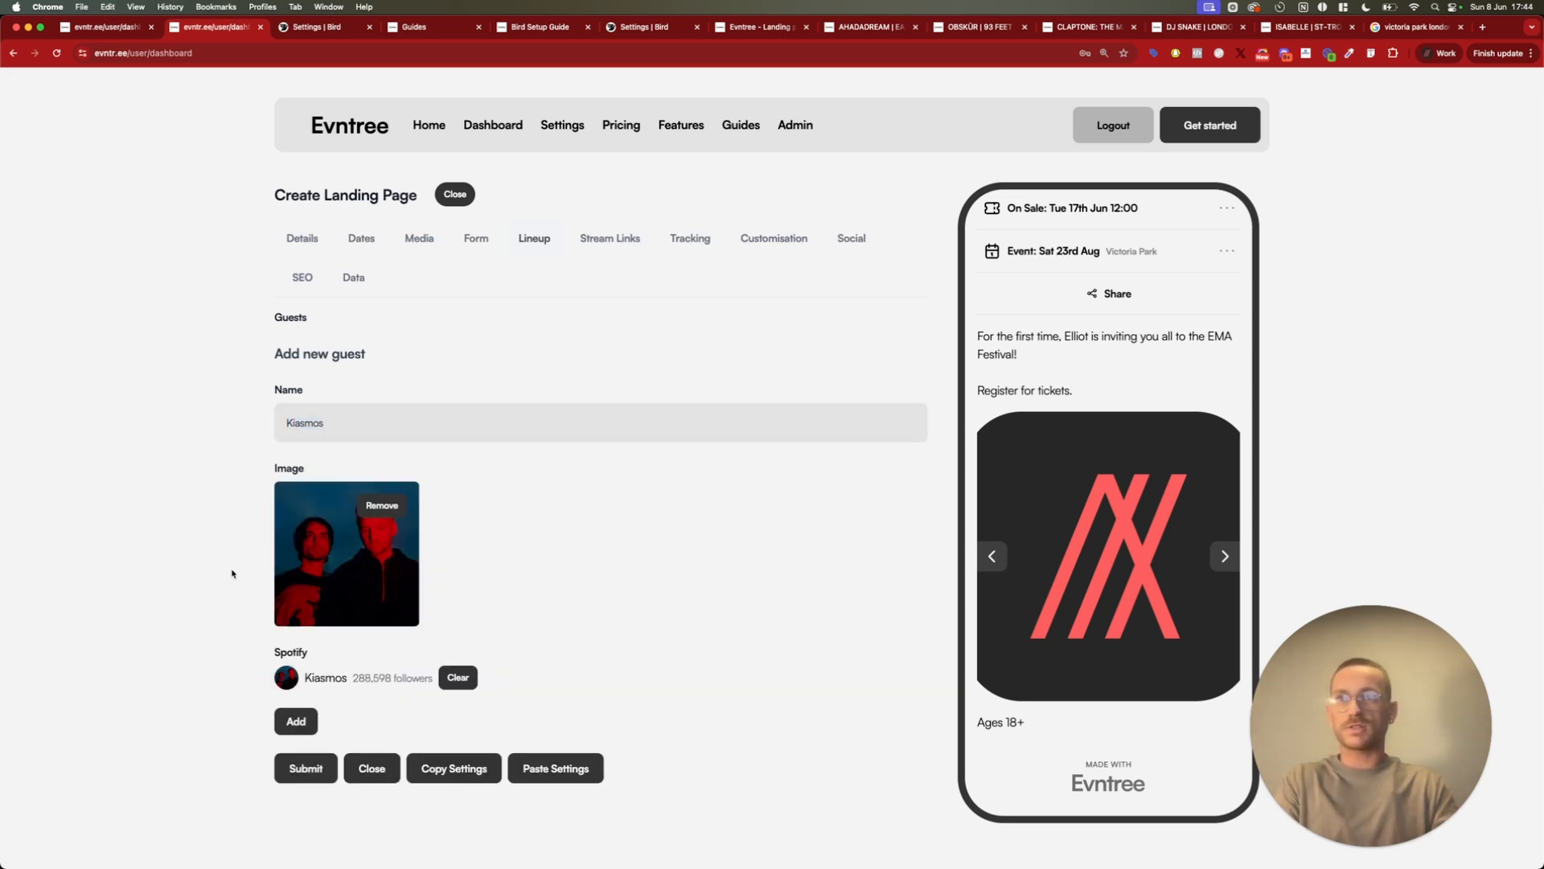
pyautogui.click(294, 719)
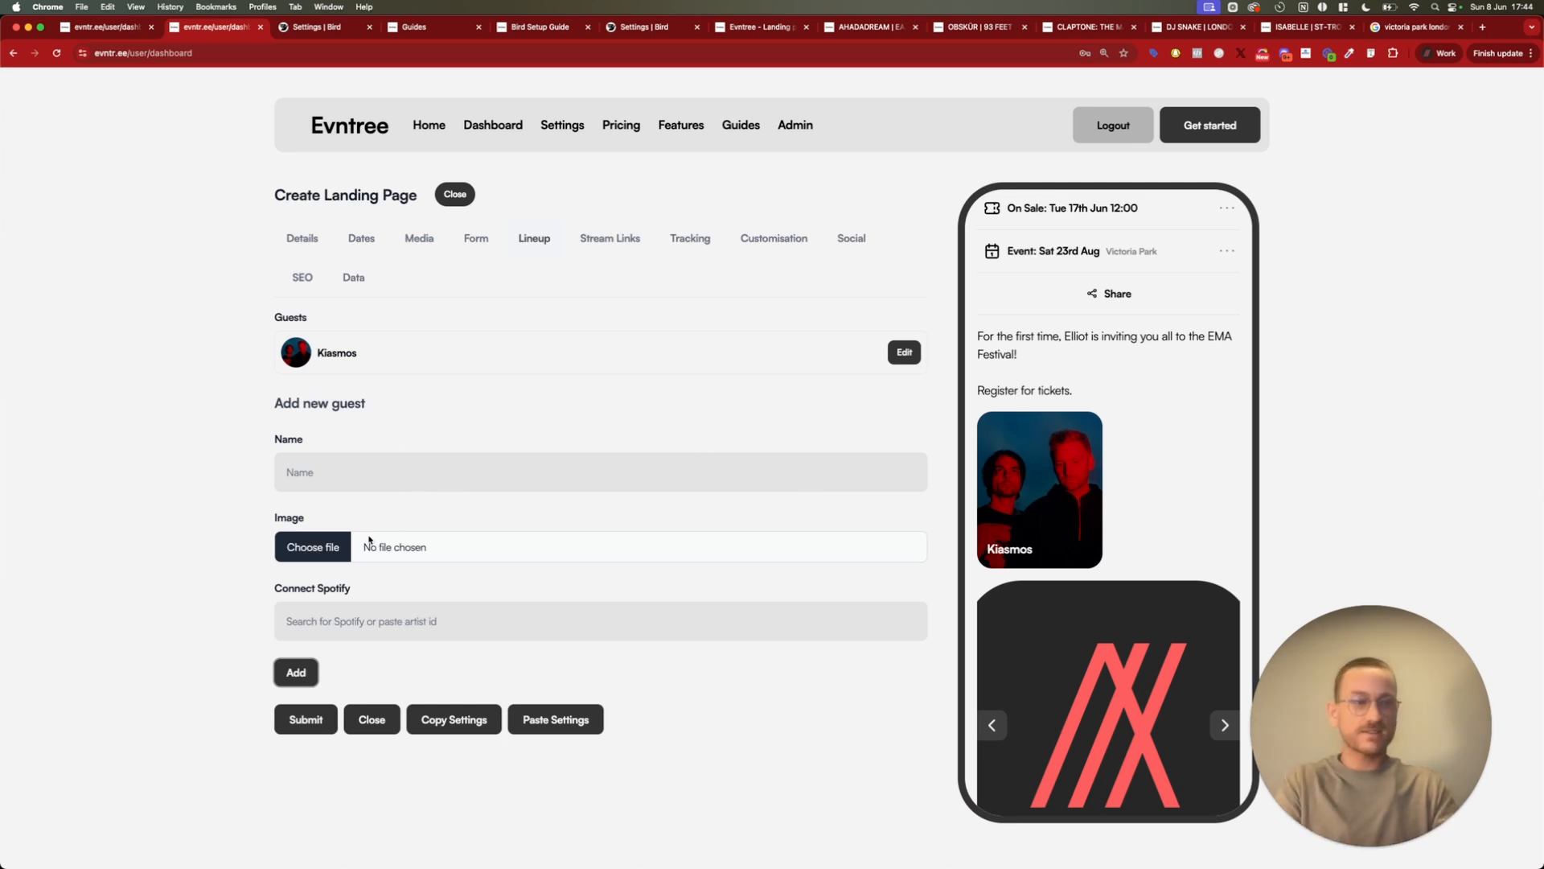
# Review which streaming services can be linked in the landing page's stream link settings
pyautogui.click(602, 241)
pyautogui.scroll(-2, 654, 303)
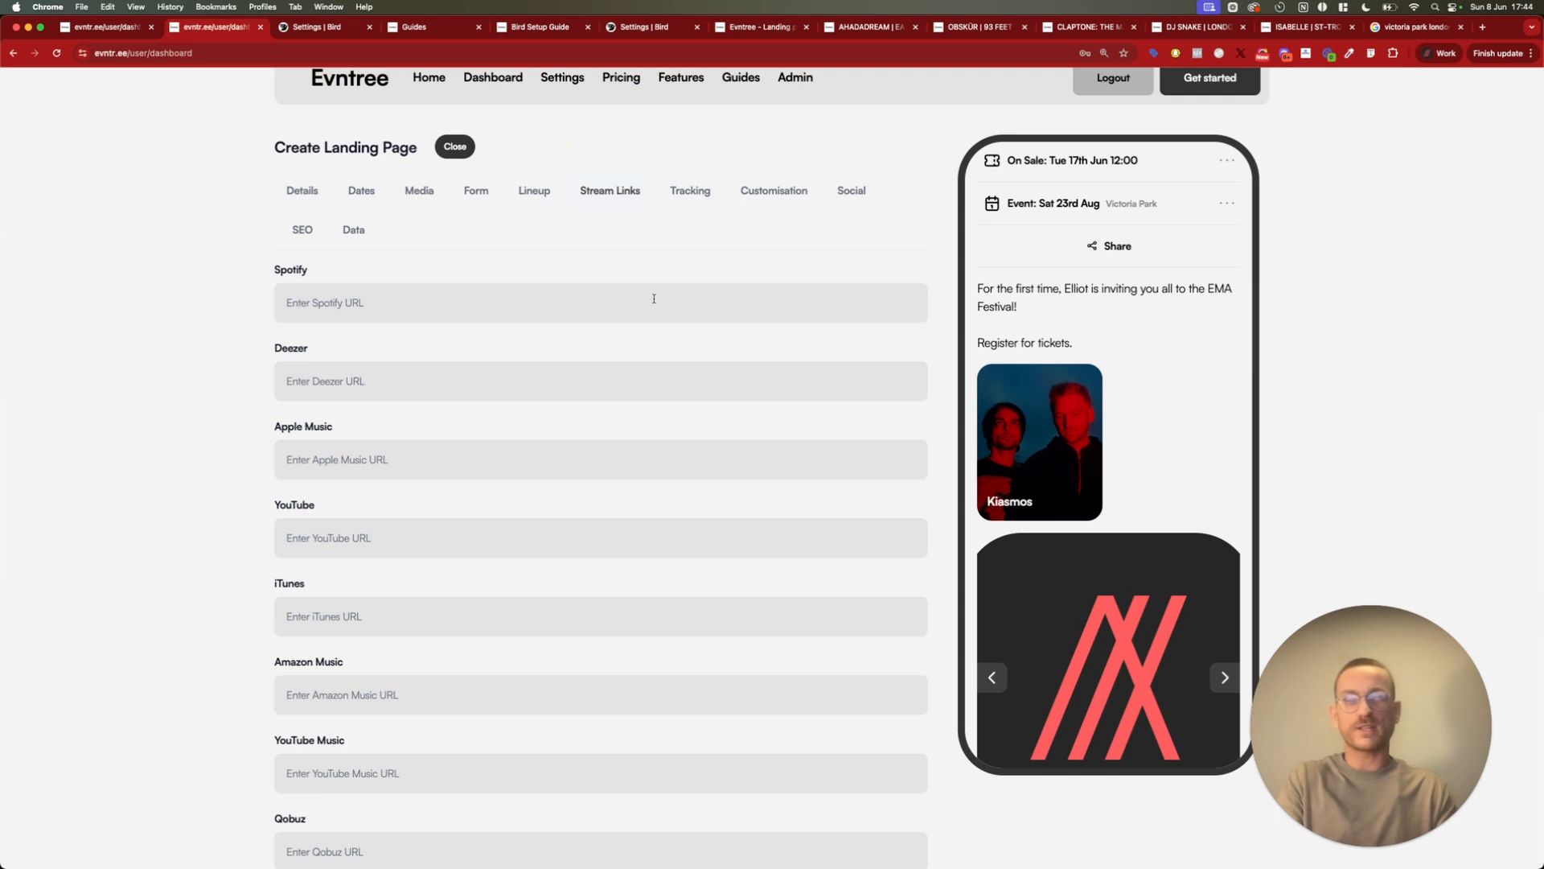
pyautogui.scroll(-5, 686, 517)
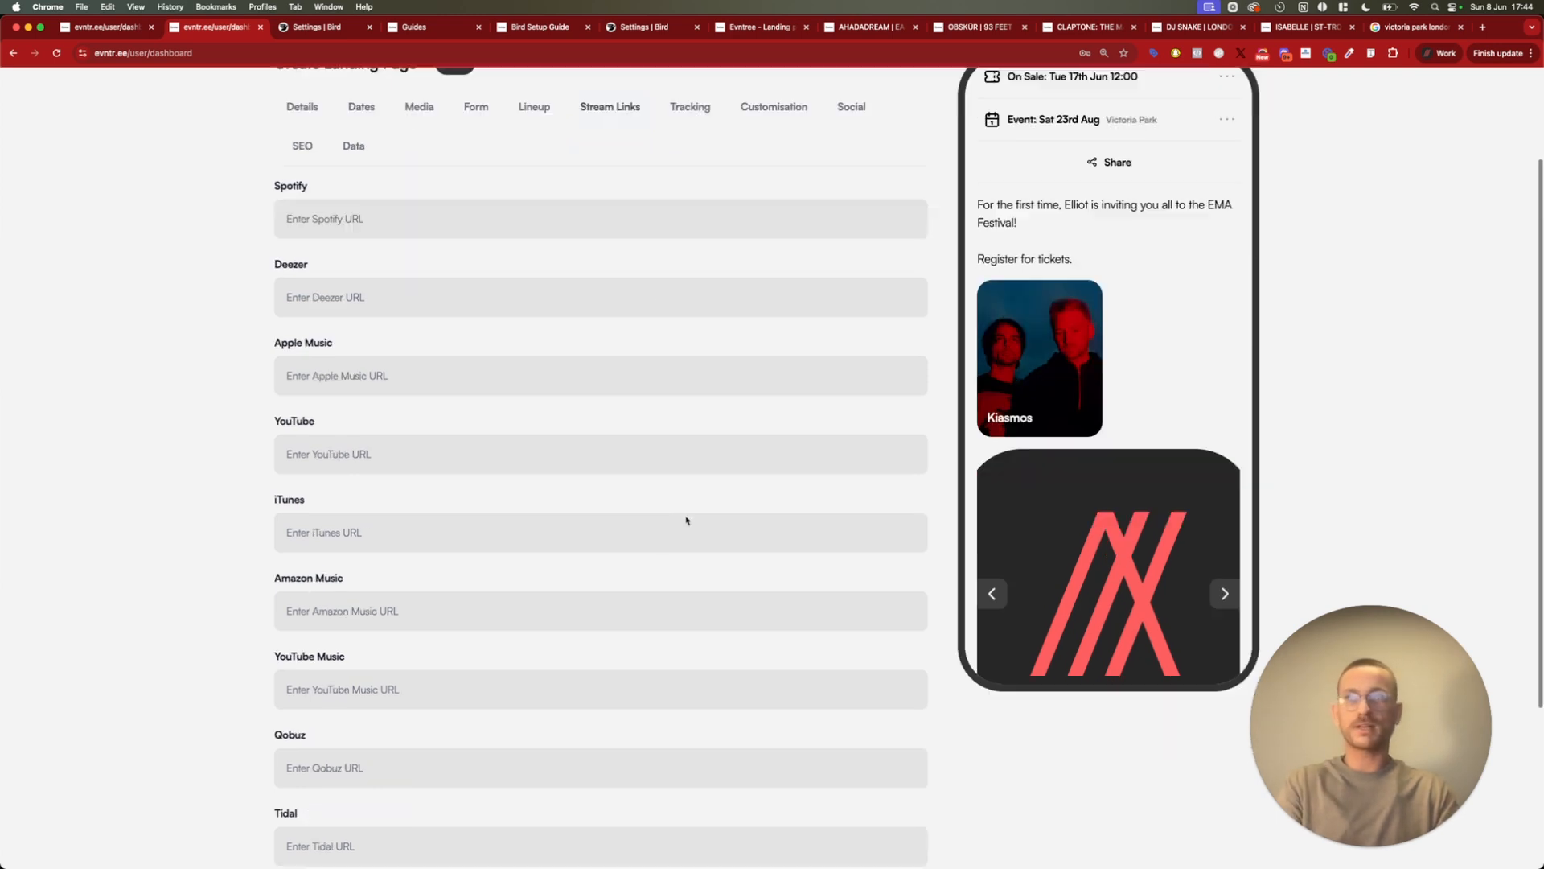
pyautogui.scroll(6, 687, 512)
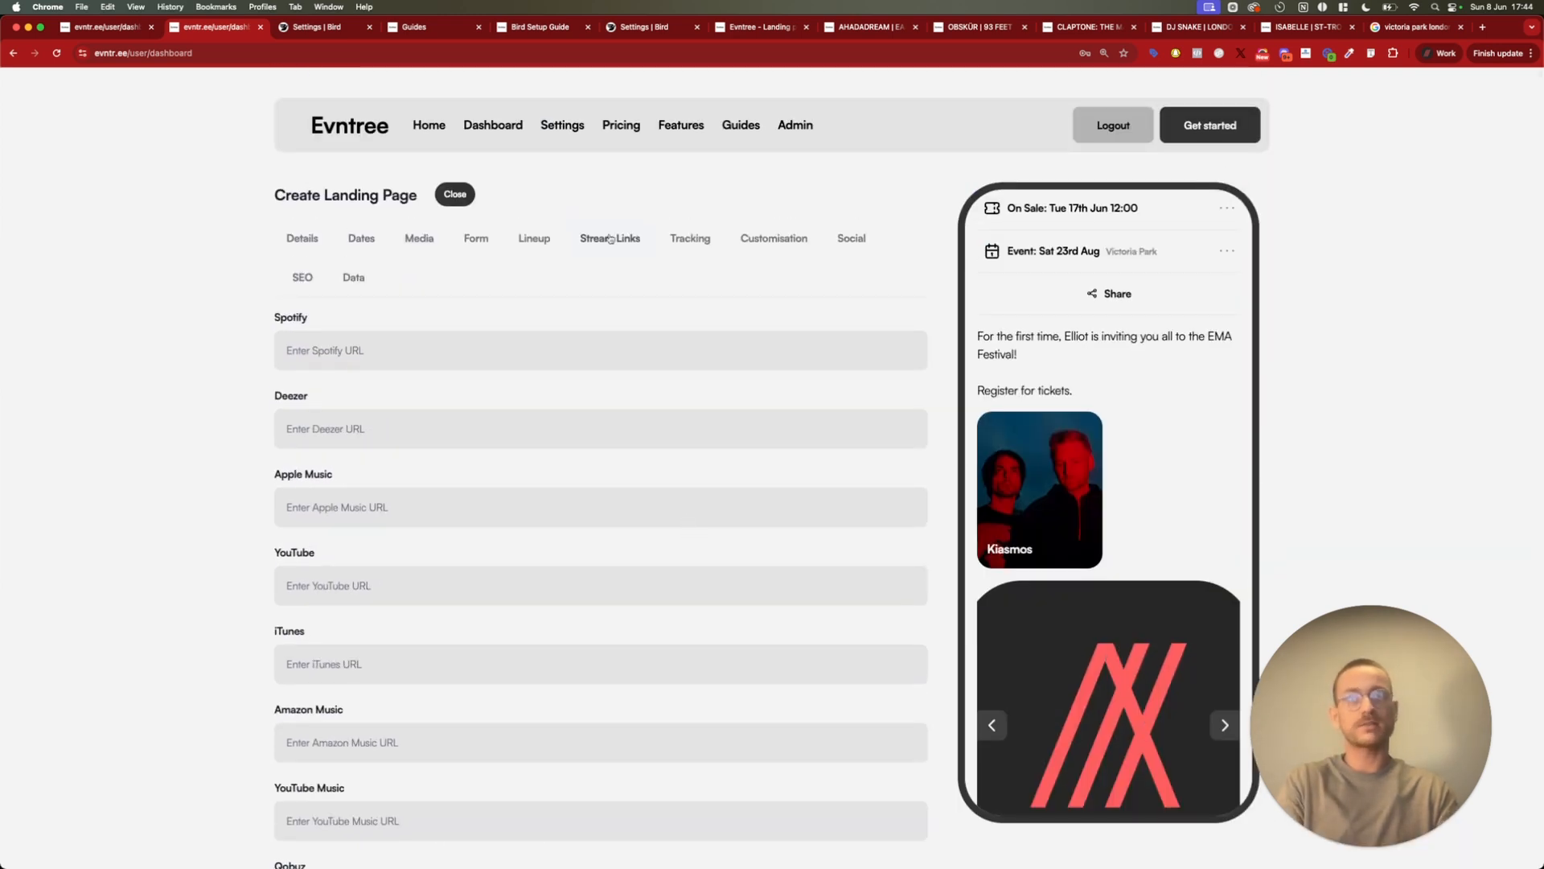
# Check the landing page's tracking settings and look up the Meta pixel ID on crowdsauce.co with Meta Pixel Helper
pyautogui.click(703, 245)
pyautogui.click(359, 348)
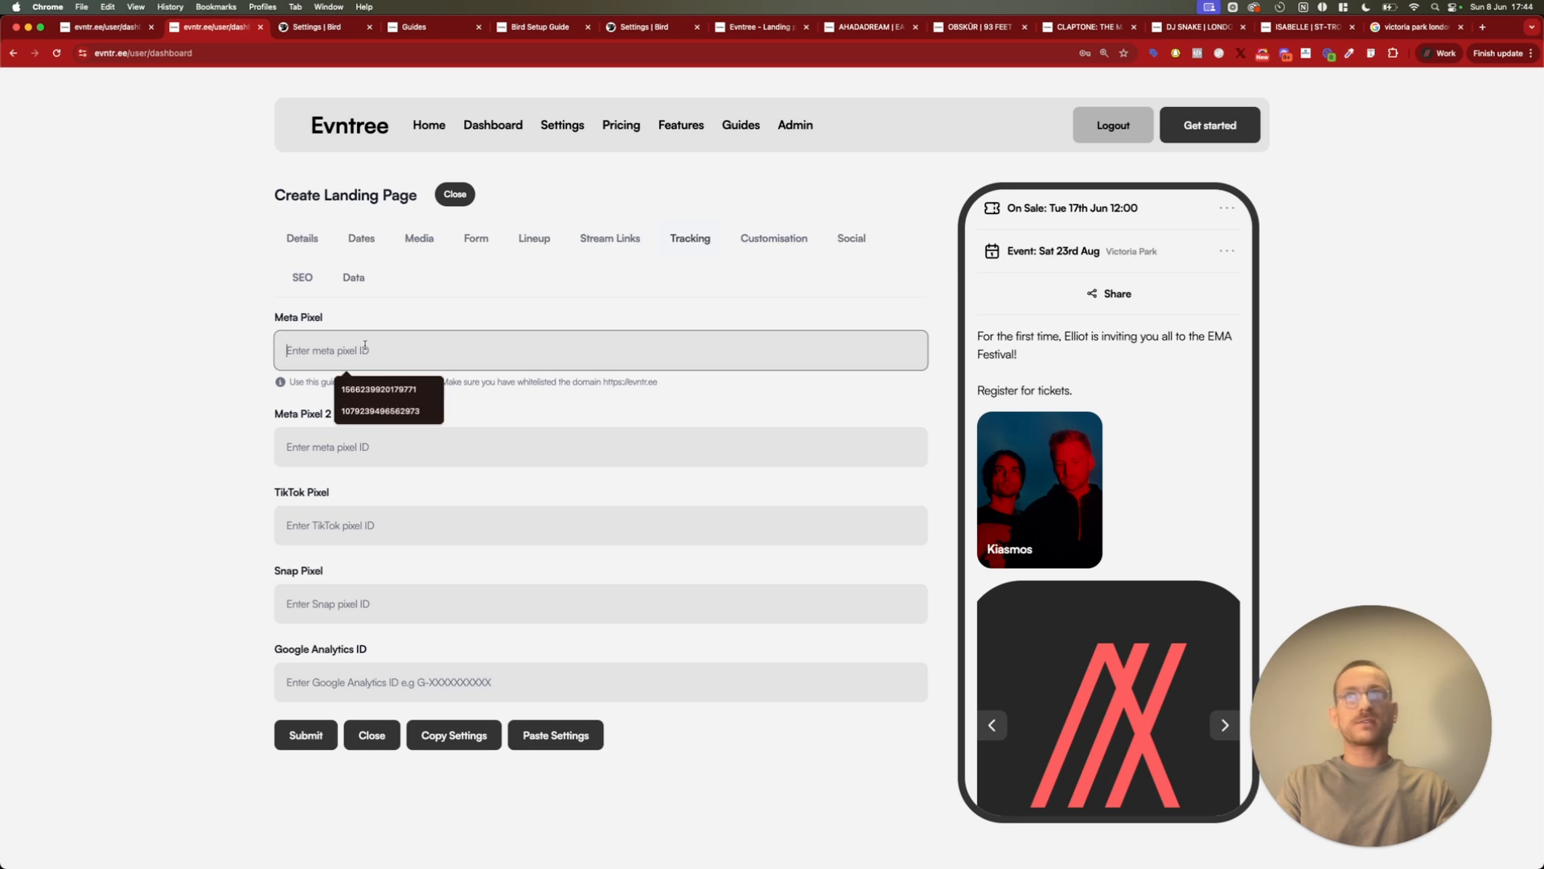
pyautogui.click(198, 347)
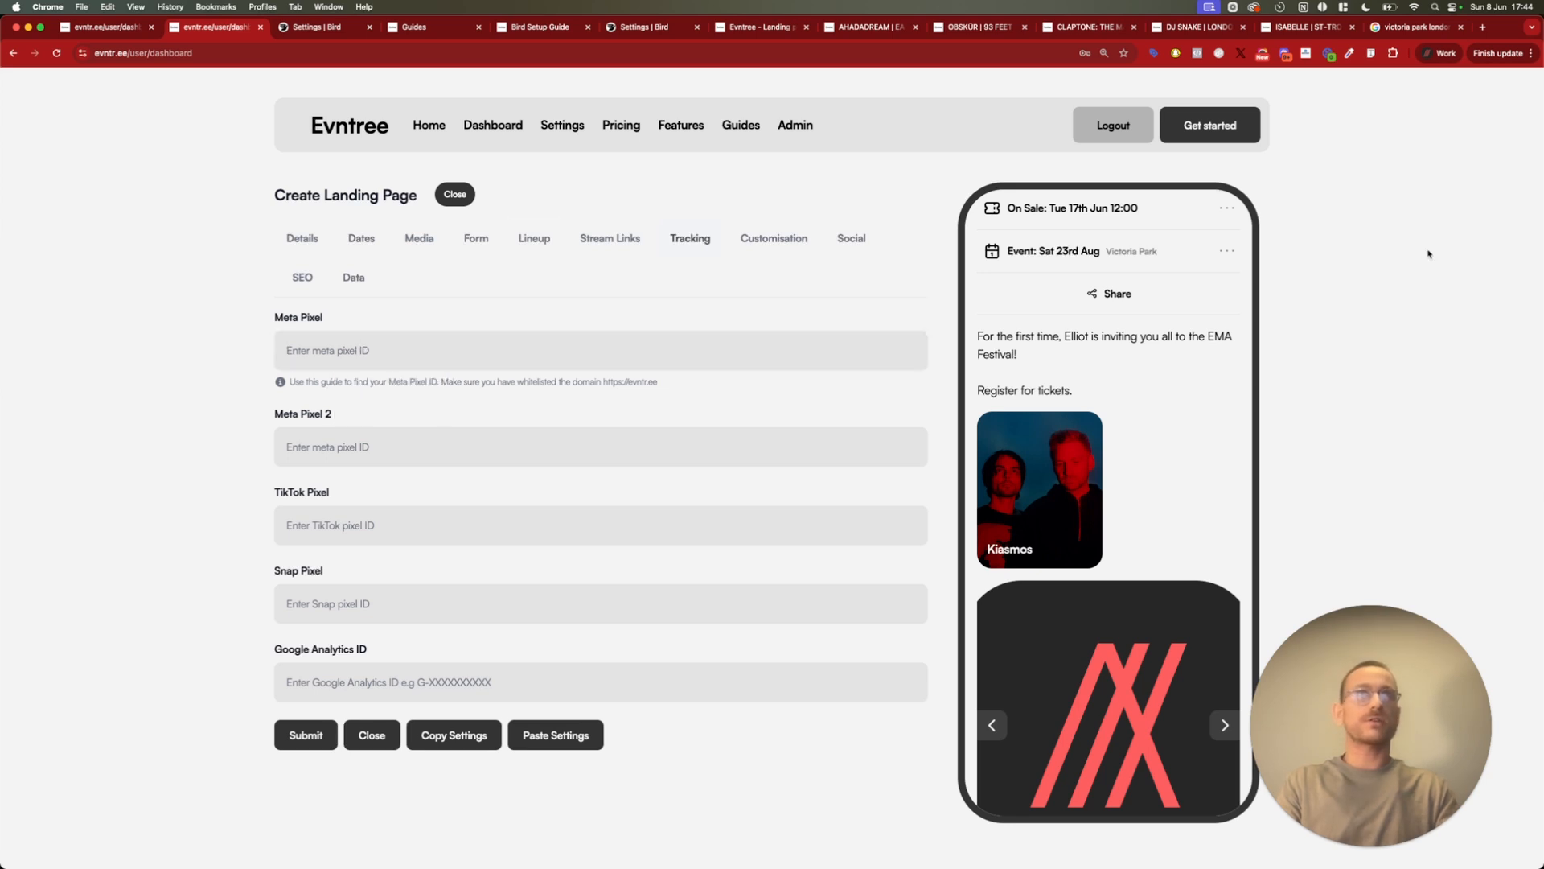
pyautogui.press('super+t')
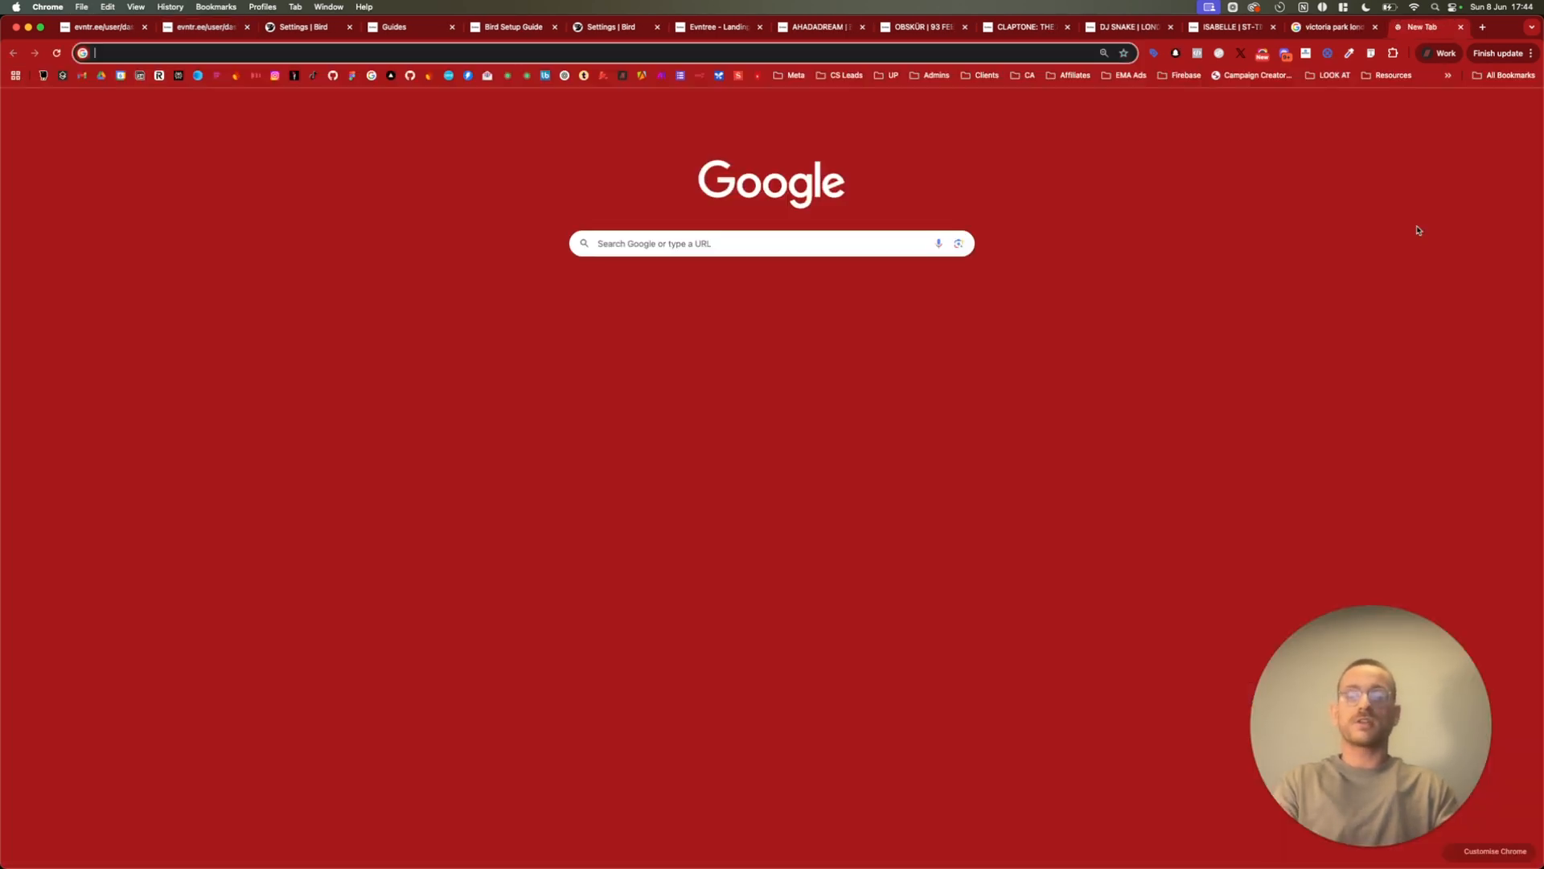
pyautogui.write('crowdsauce.co')
pyautogui.press('Return')
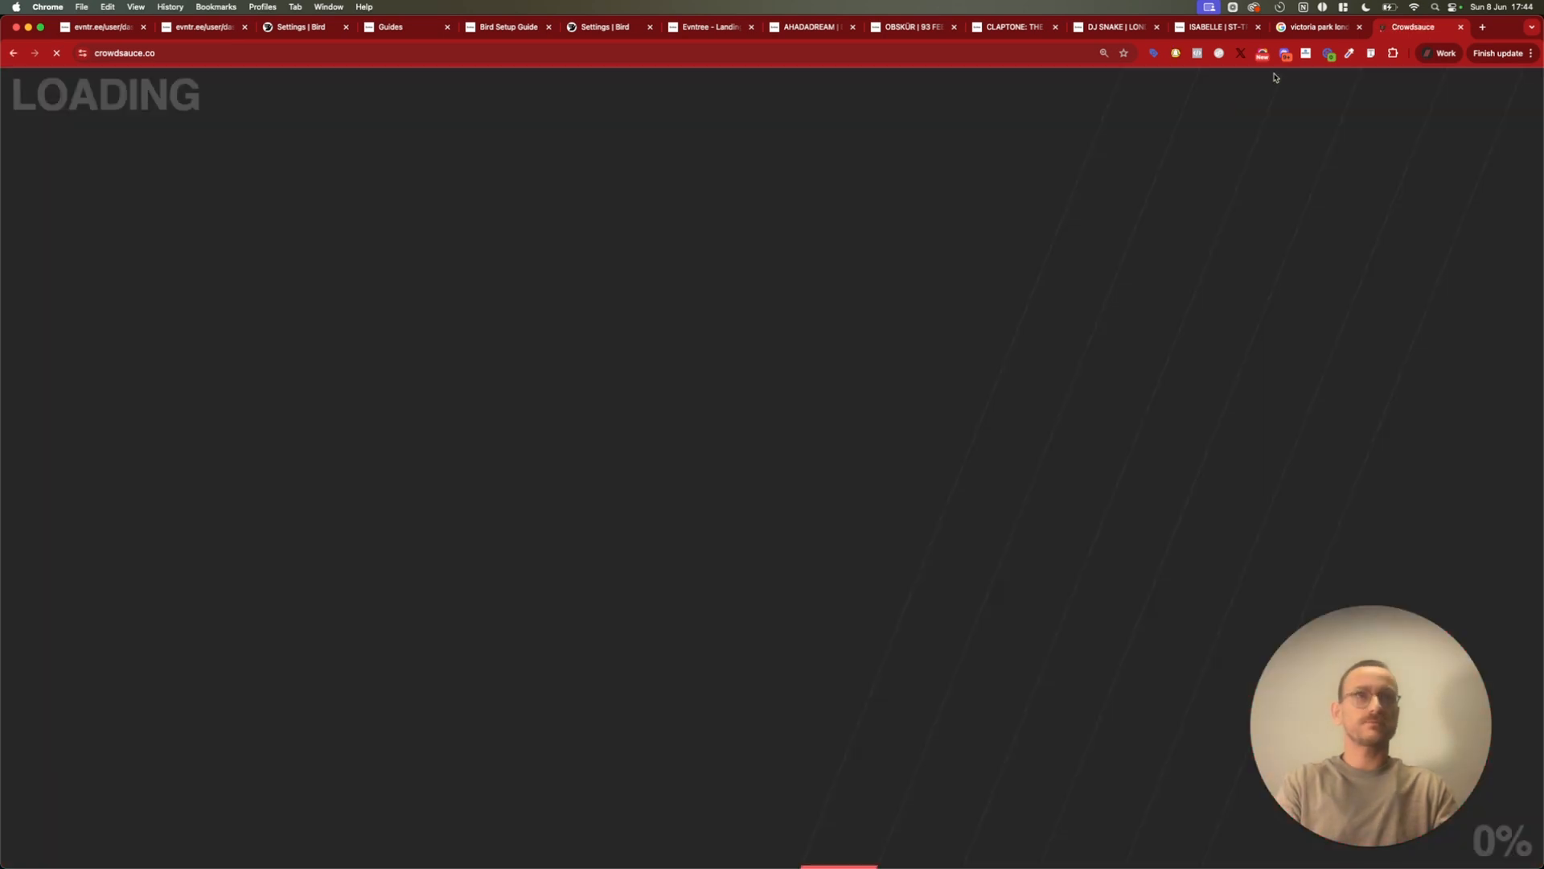
pyautogui.click(1198, 54)
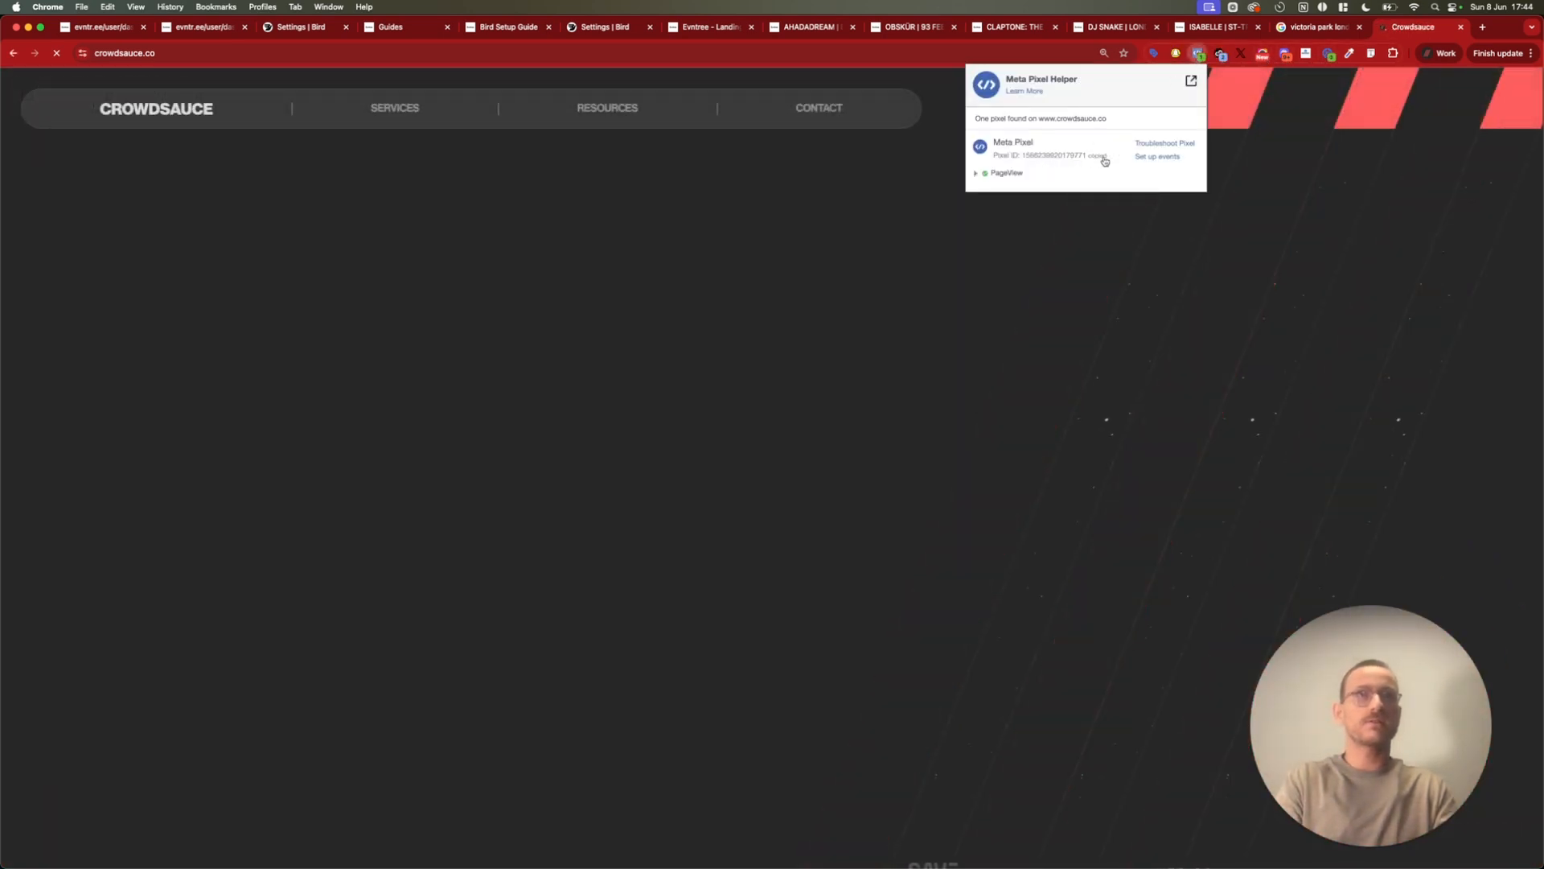
# Return to the landing page's tracking settings and paste the copied pixel ID as the first Meta Pixel
pyautogui.click(304, 29)
pyautogui.click(190, 30)
pyautogui.click(339, 352)
pyautogui.press('super+v')
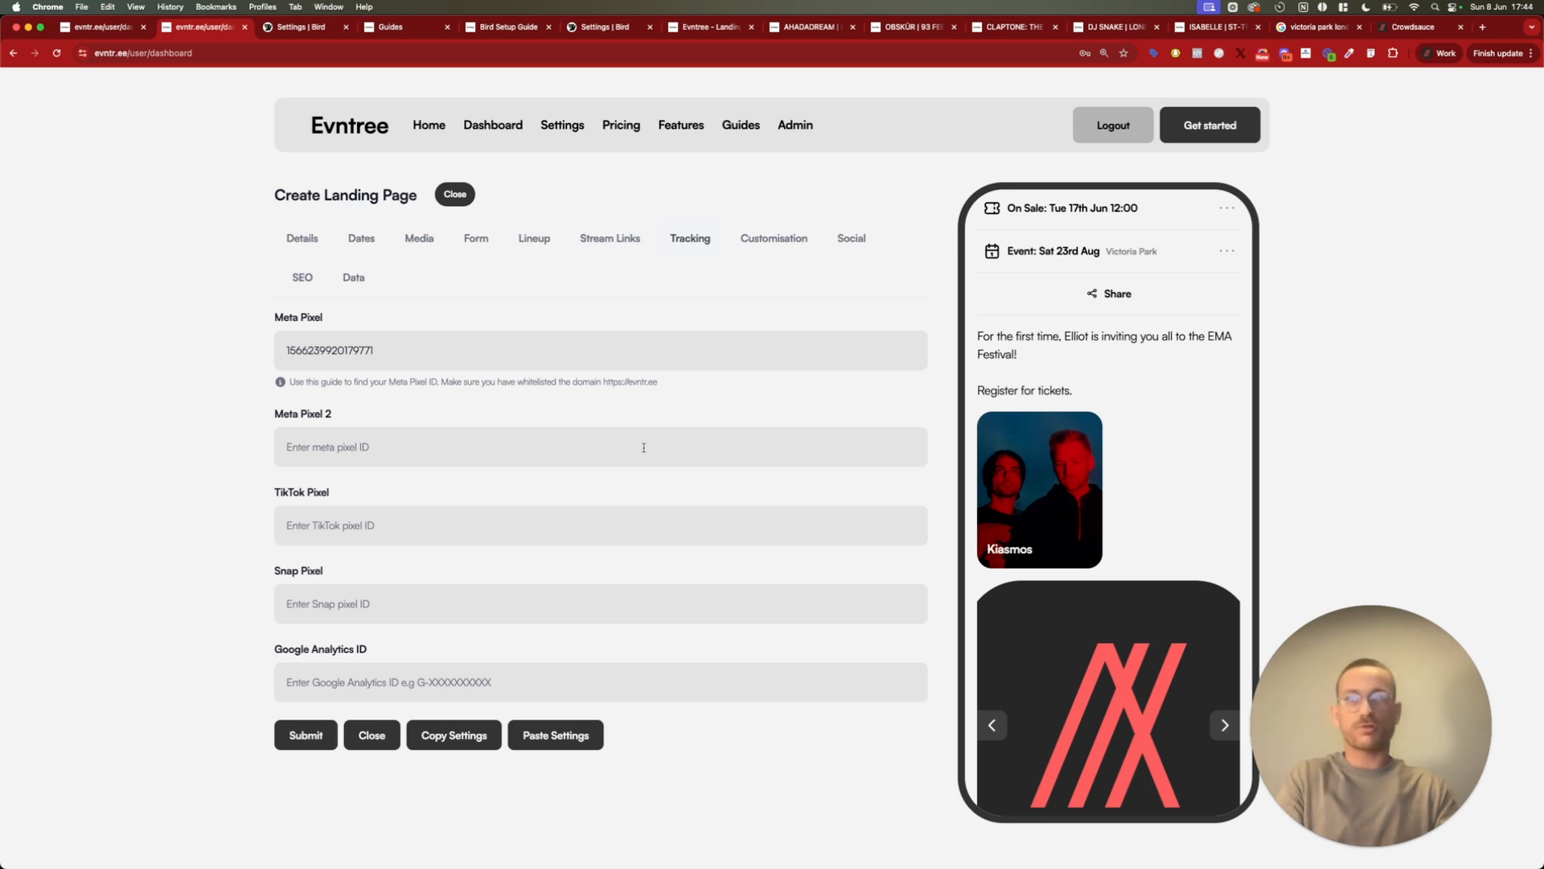
# Enable dark mode in the landing page's customisation settings and check the preview
pyautogui.click(775, 242)
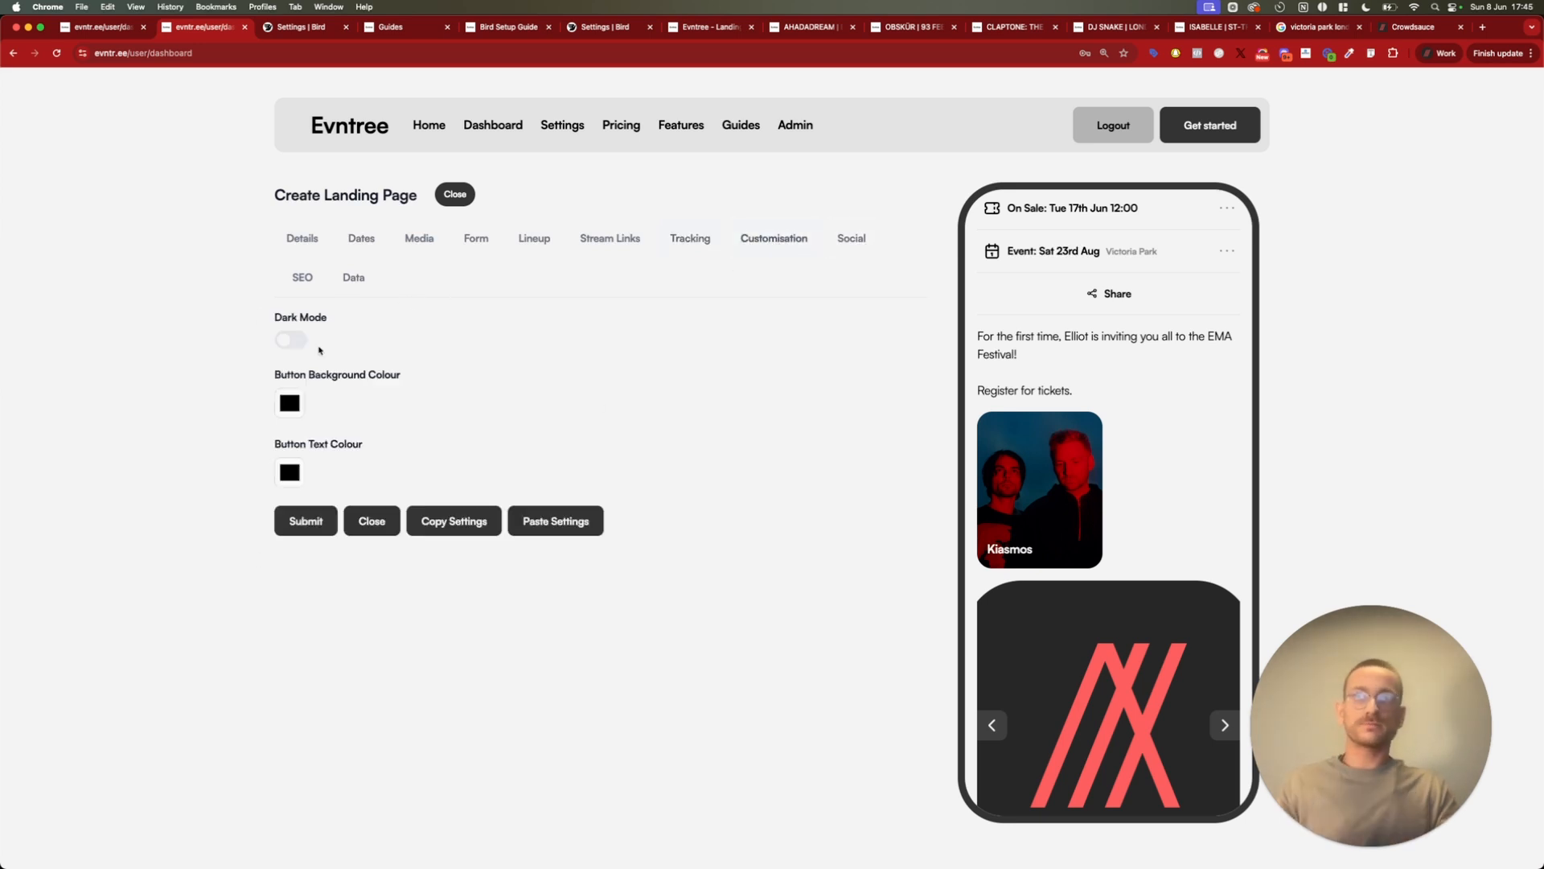
pyautogui.click(291, 341)
pyautogui.scroll(5, 1193, 379)
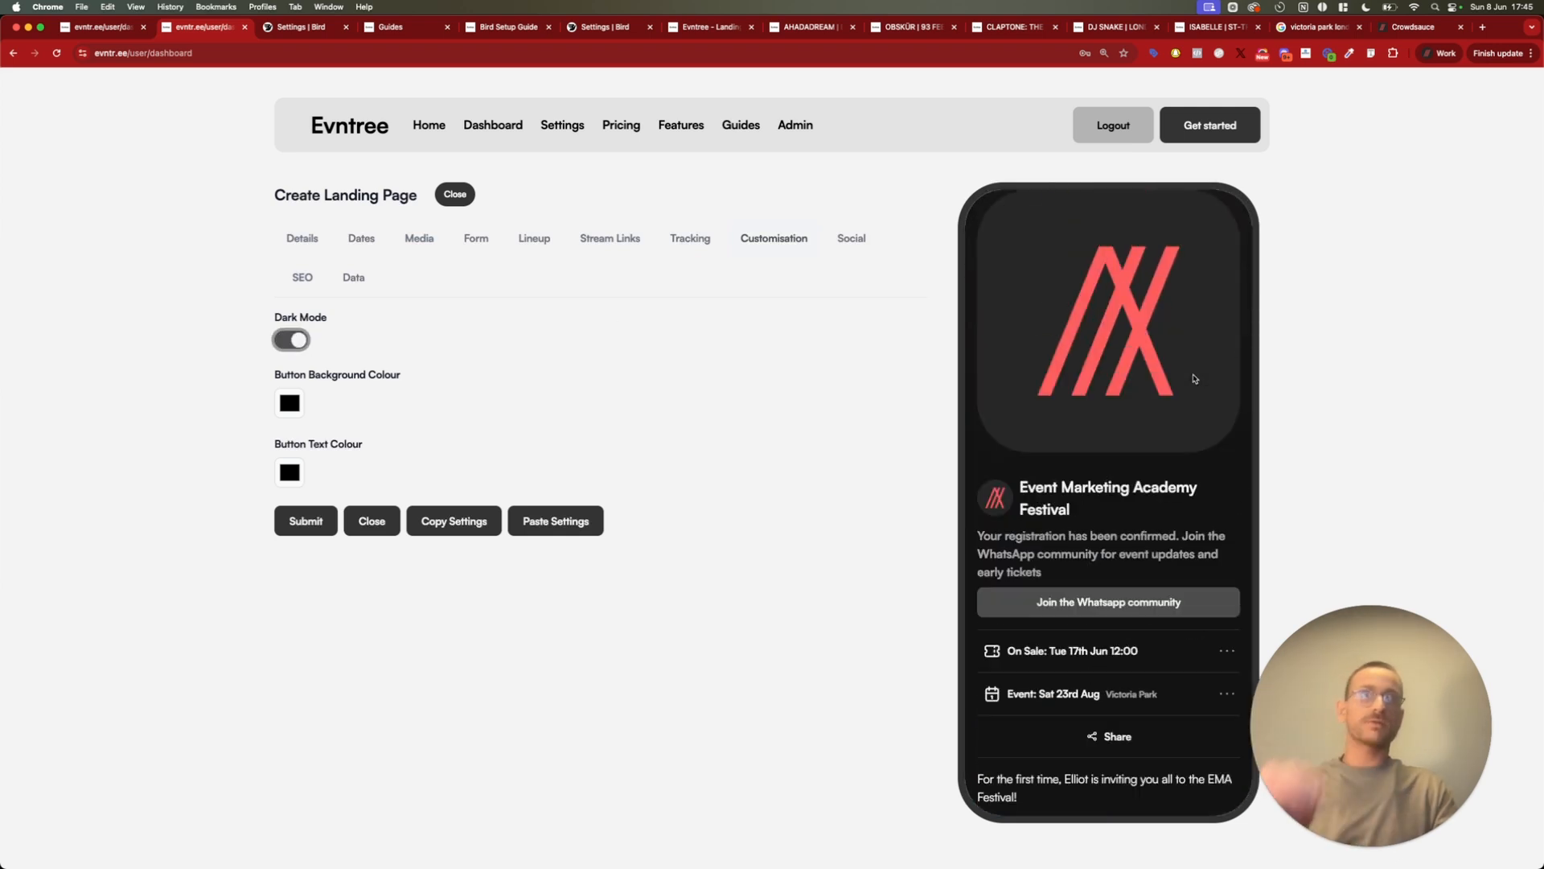
pyautogui.scroll(-1, 1142, 423)
# Set the button background colour to the coral red sampled from the logo in the preview
pyautogui.click(296, 408)
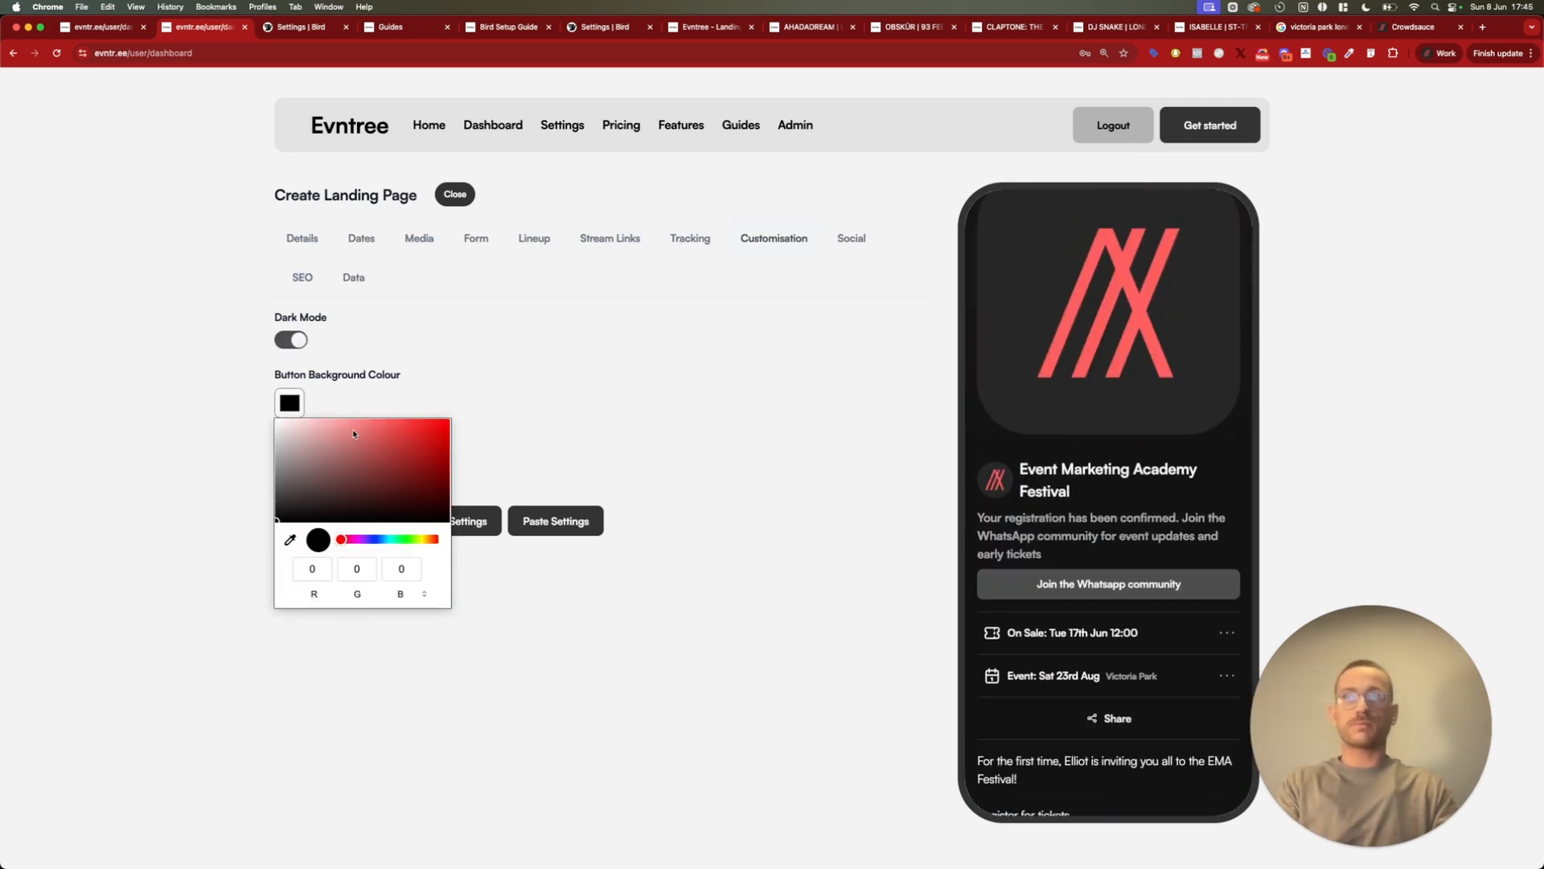
pyautogui.click(291, 539)
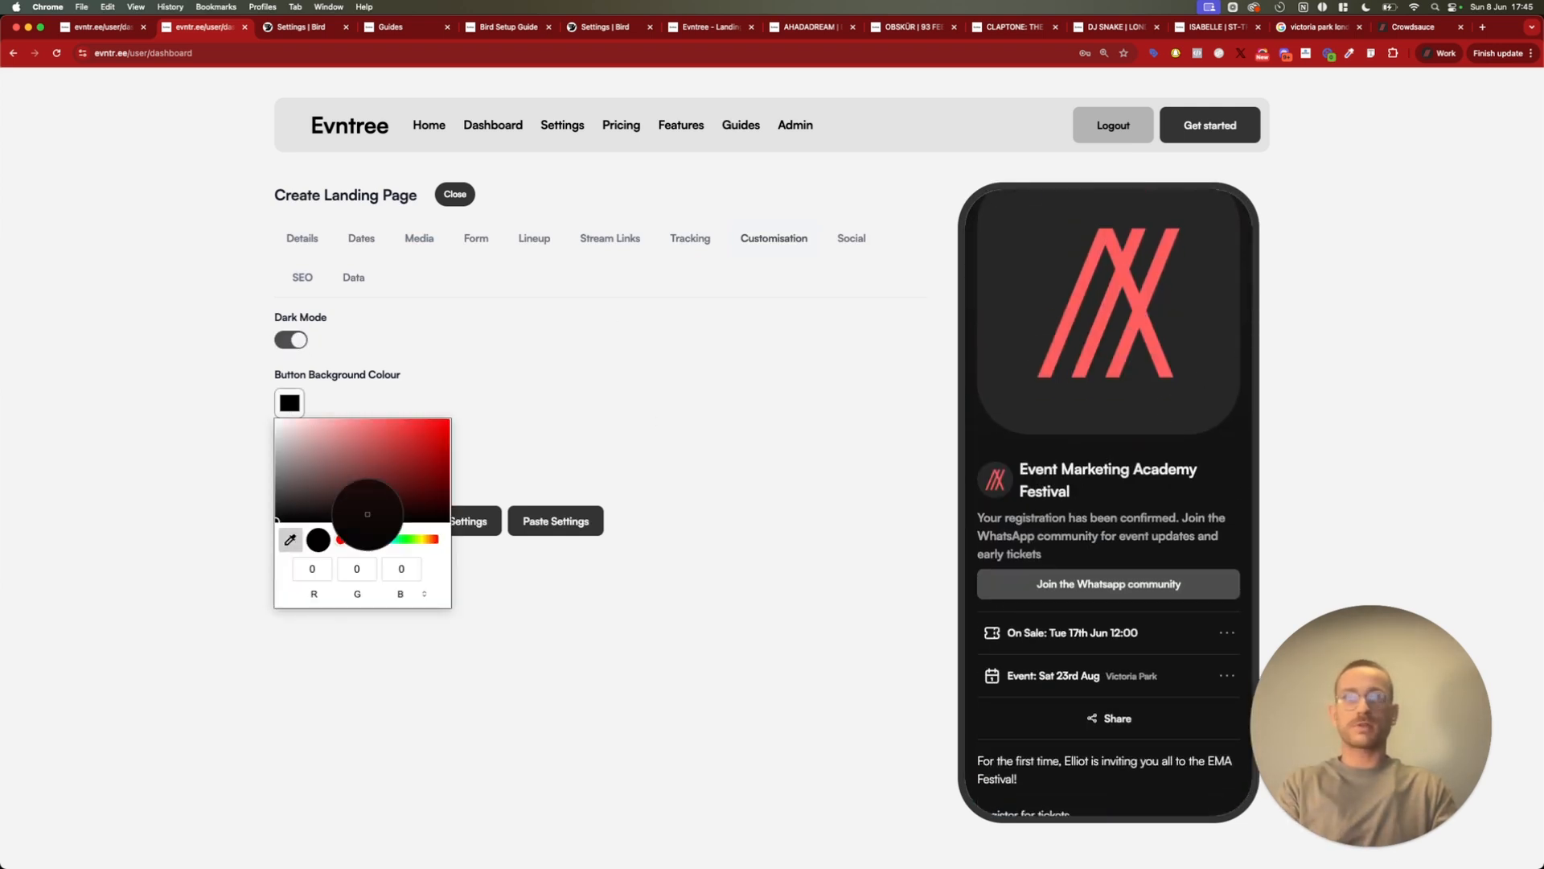
pyautogui.click(1099, 321)
pyautogui.click(599, 419)
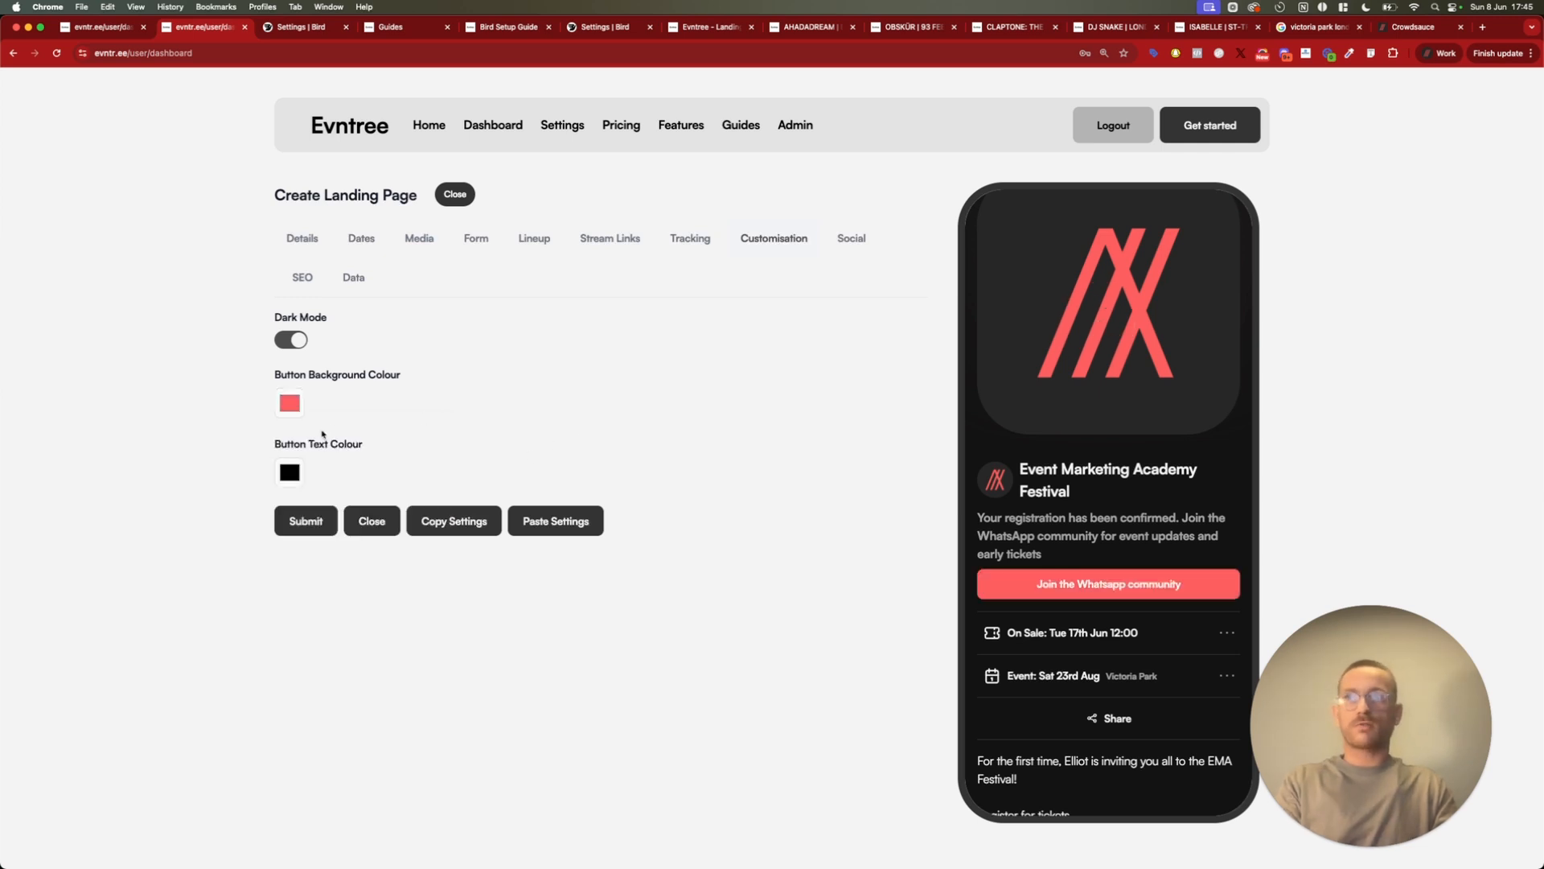
# Review the full page preview and compare its appearance with dark mode off and on
pyautogui.scroll(-7, 1183, 460)
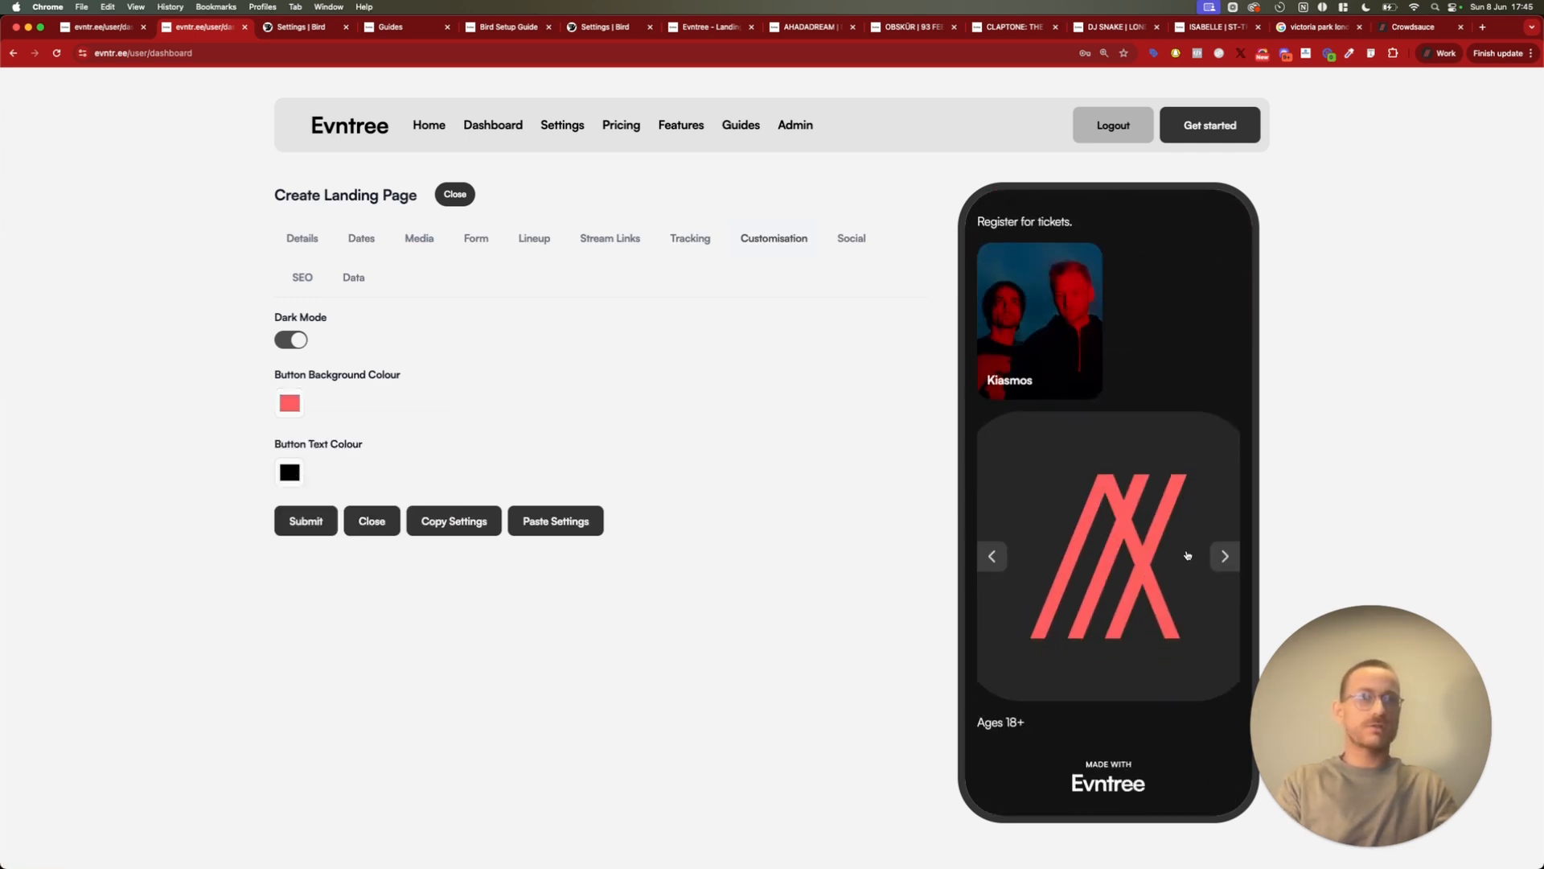
pyautogui.scroll(2, 1184, 460)
pyautogui.scroll(6, 1183, 460)
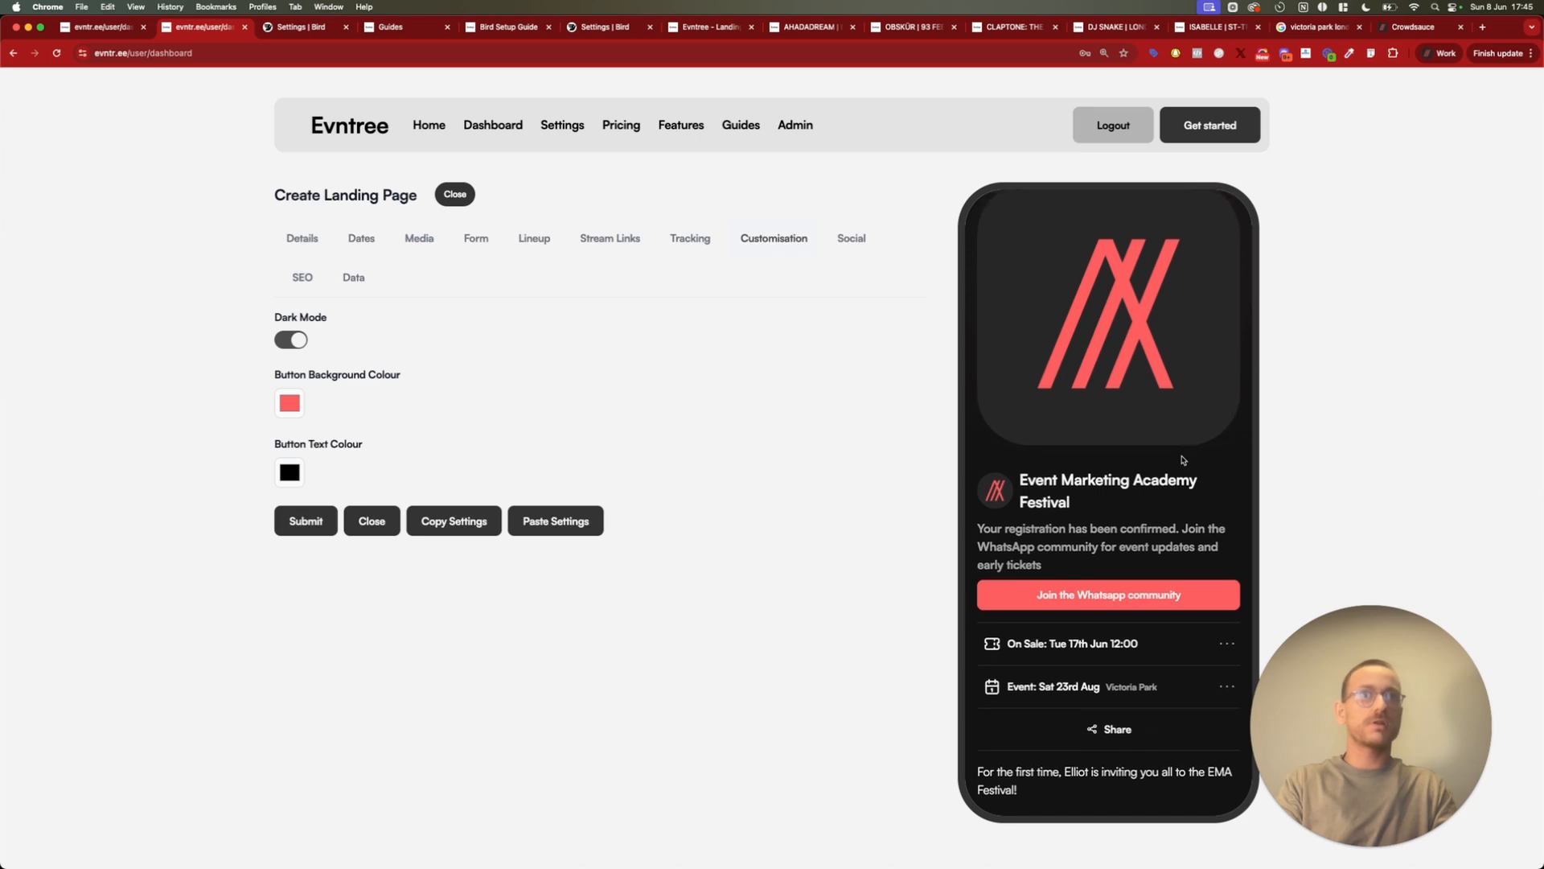
pyautogui.click(296, 342)
pyautogui.click(296, 342)
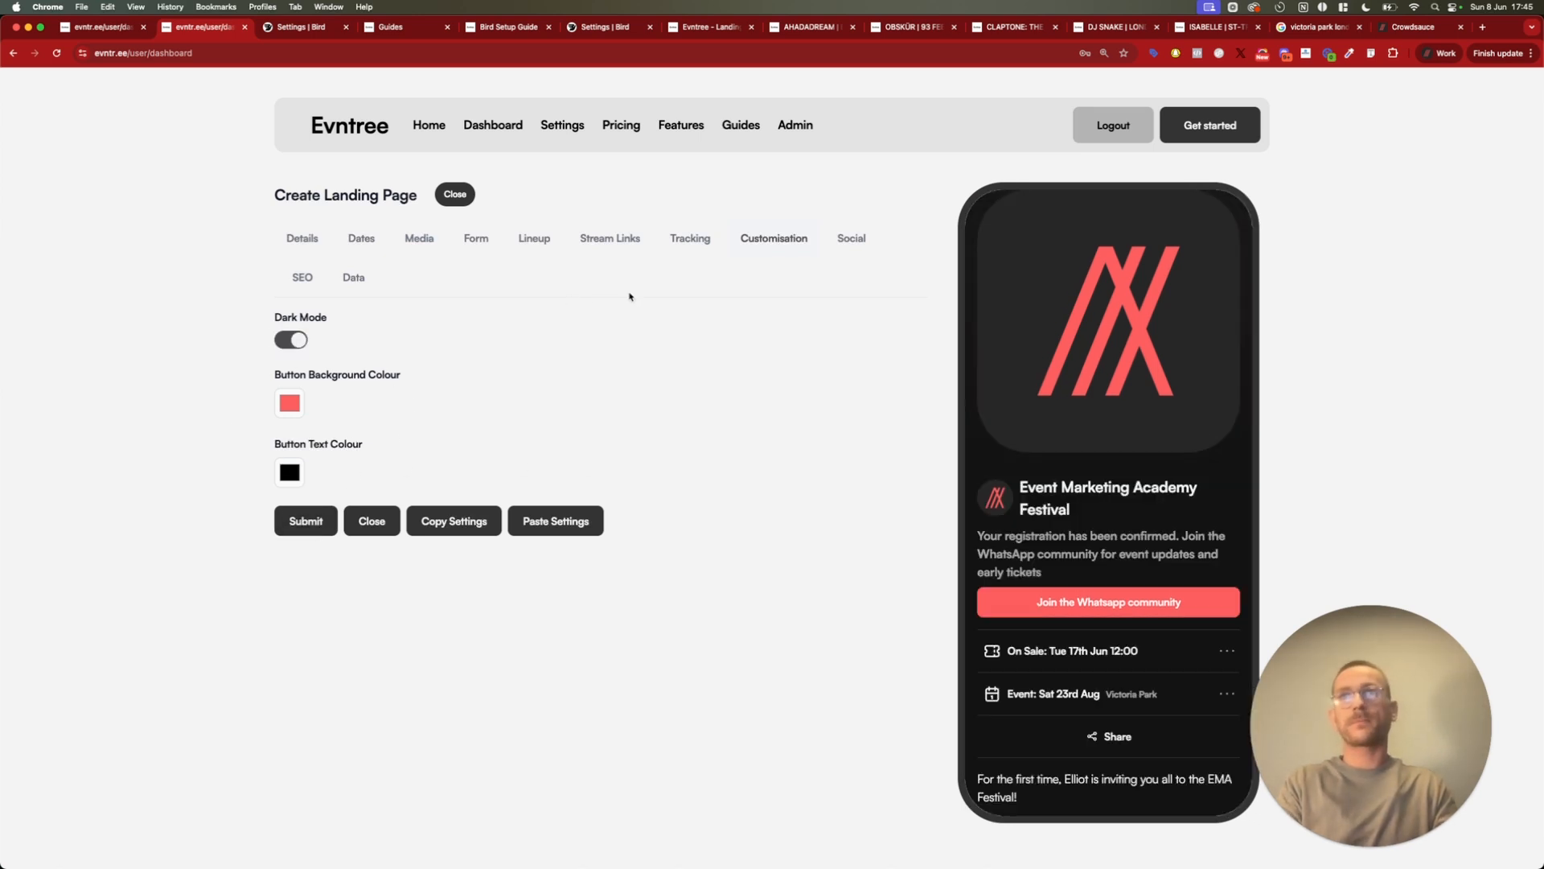
# Examine the SEO settings for the landing page's meta title, description and image
pyautogui.click(313, 284)
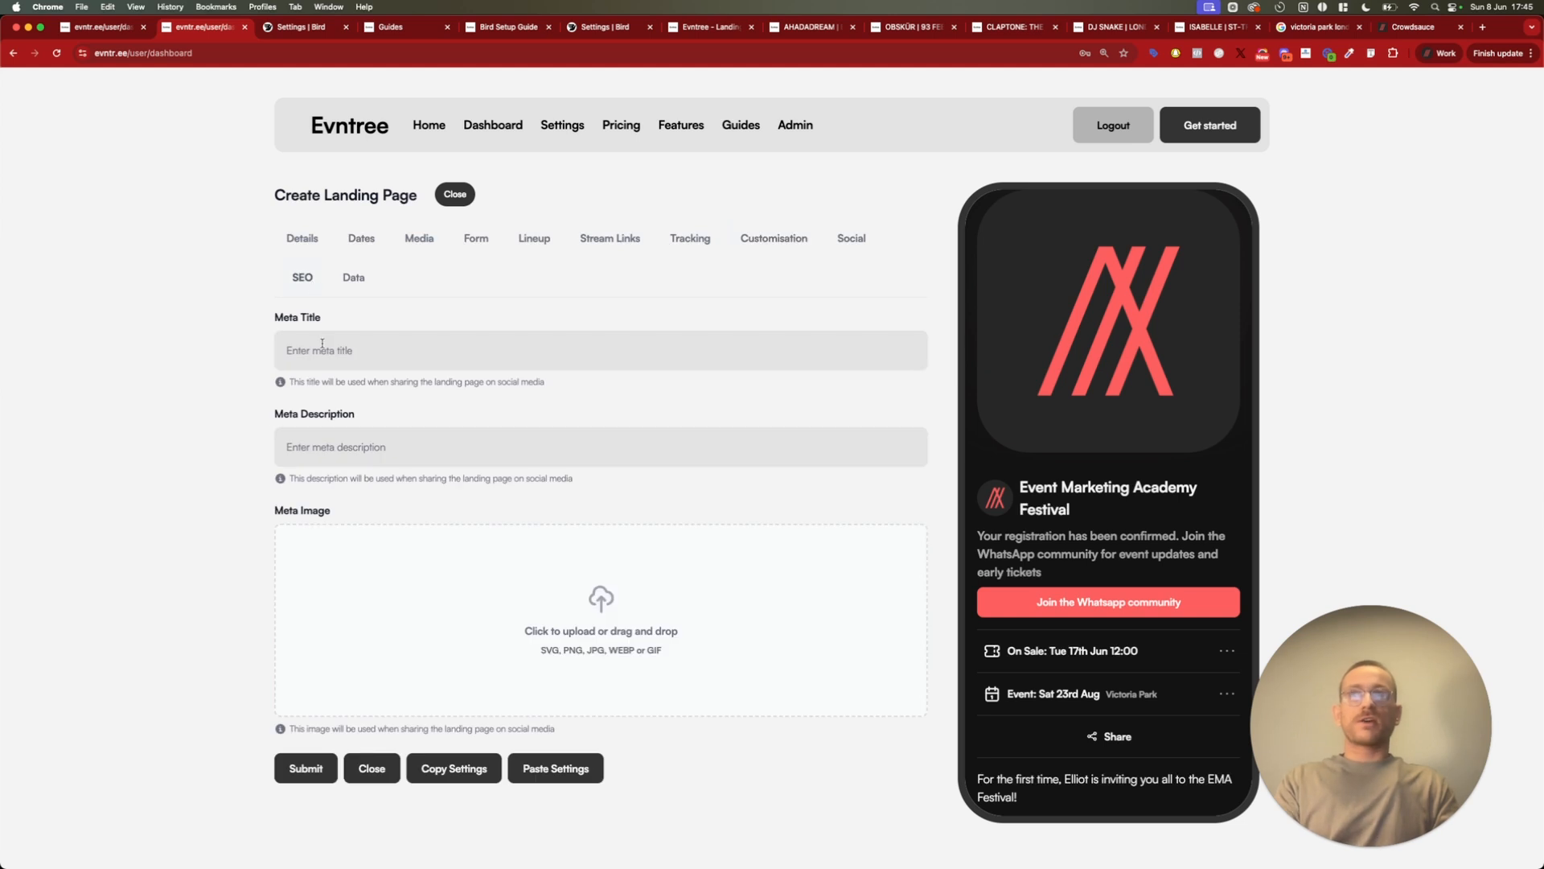
pyautogui.click(354, 346)
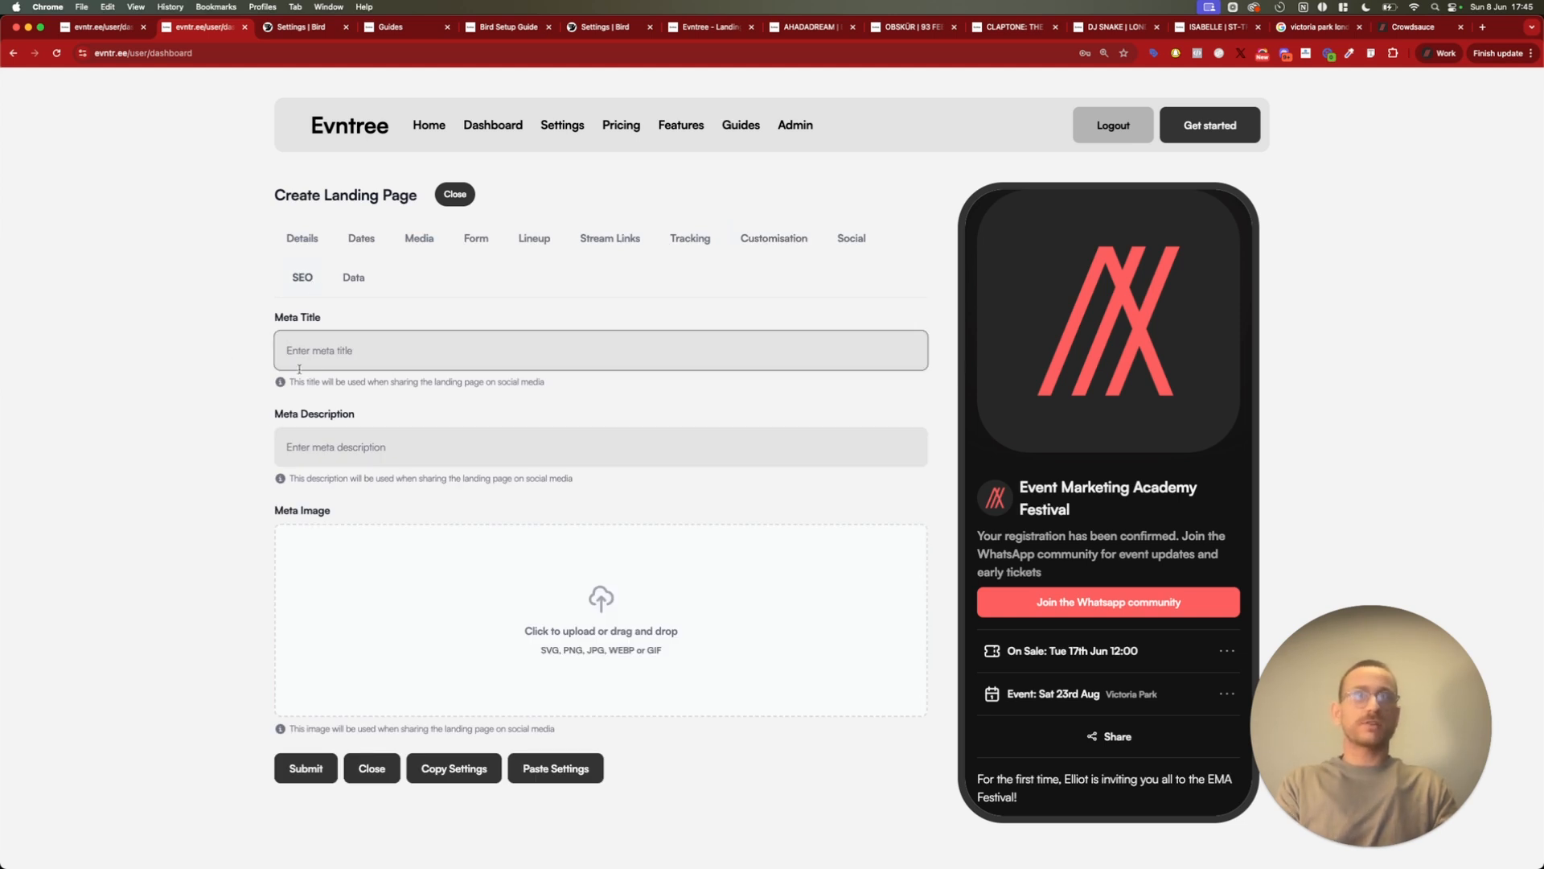
pyautogui.click(247, 550)
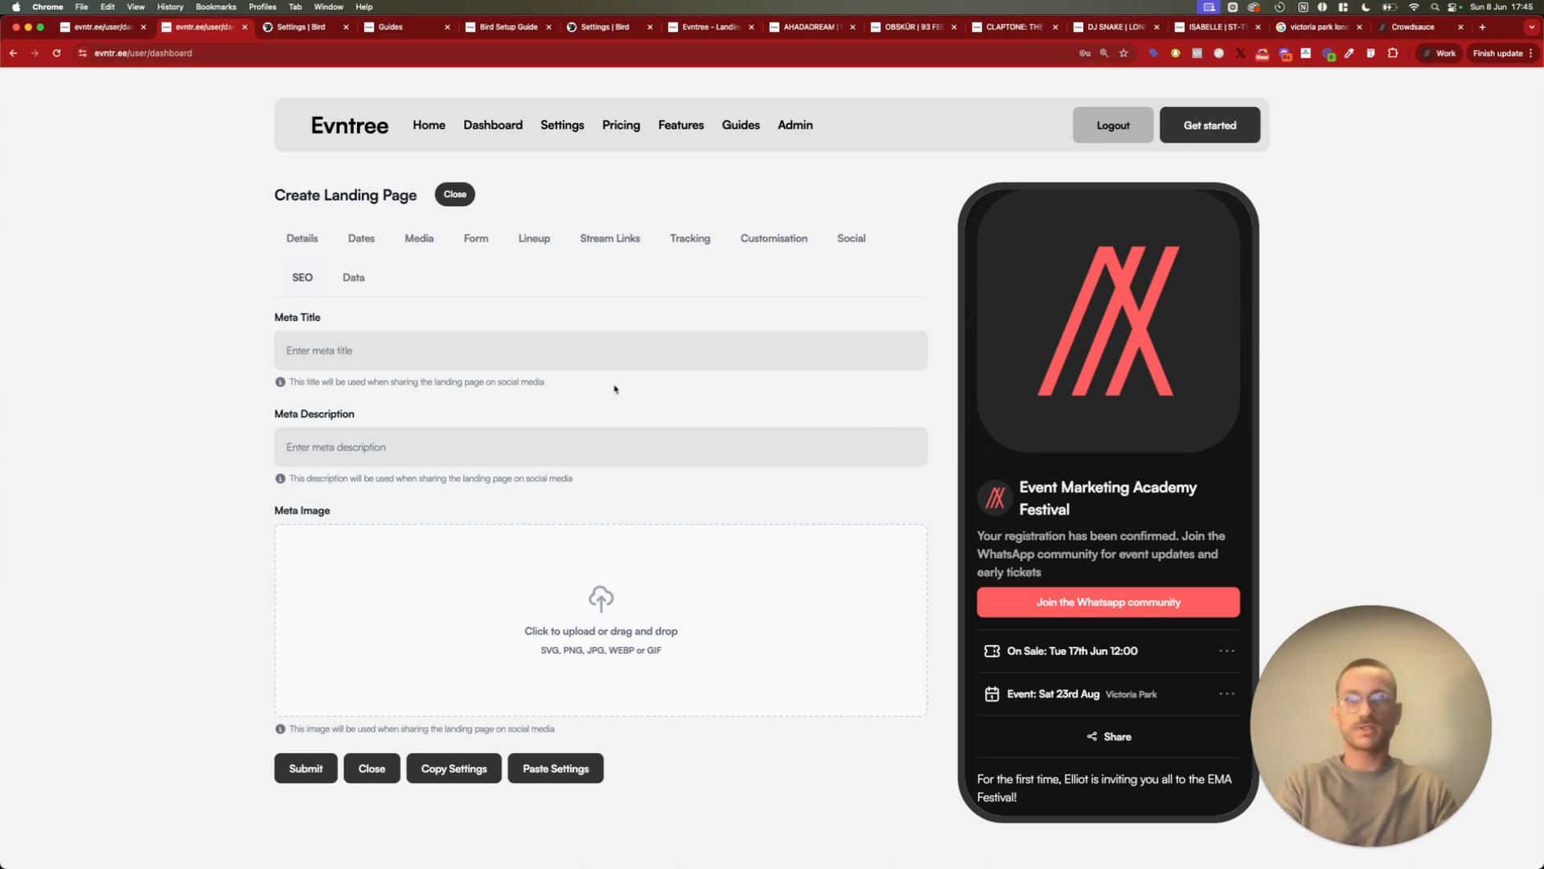
# Send the landing page's sign-up data to the Bird list "My Students" and submit the page
pyautogui.click(353, 278)
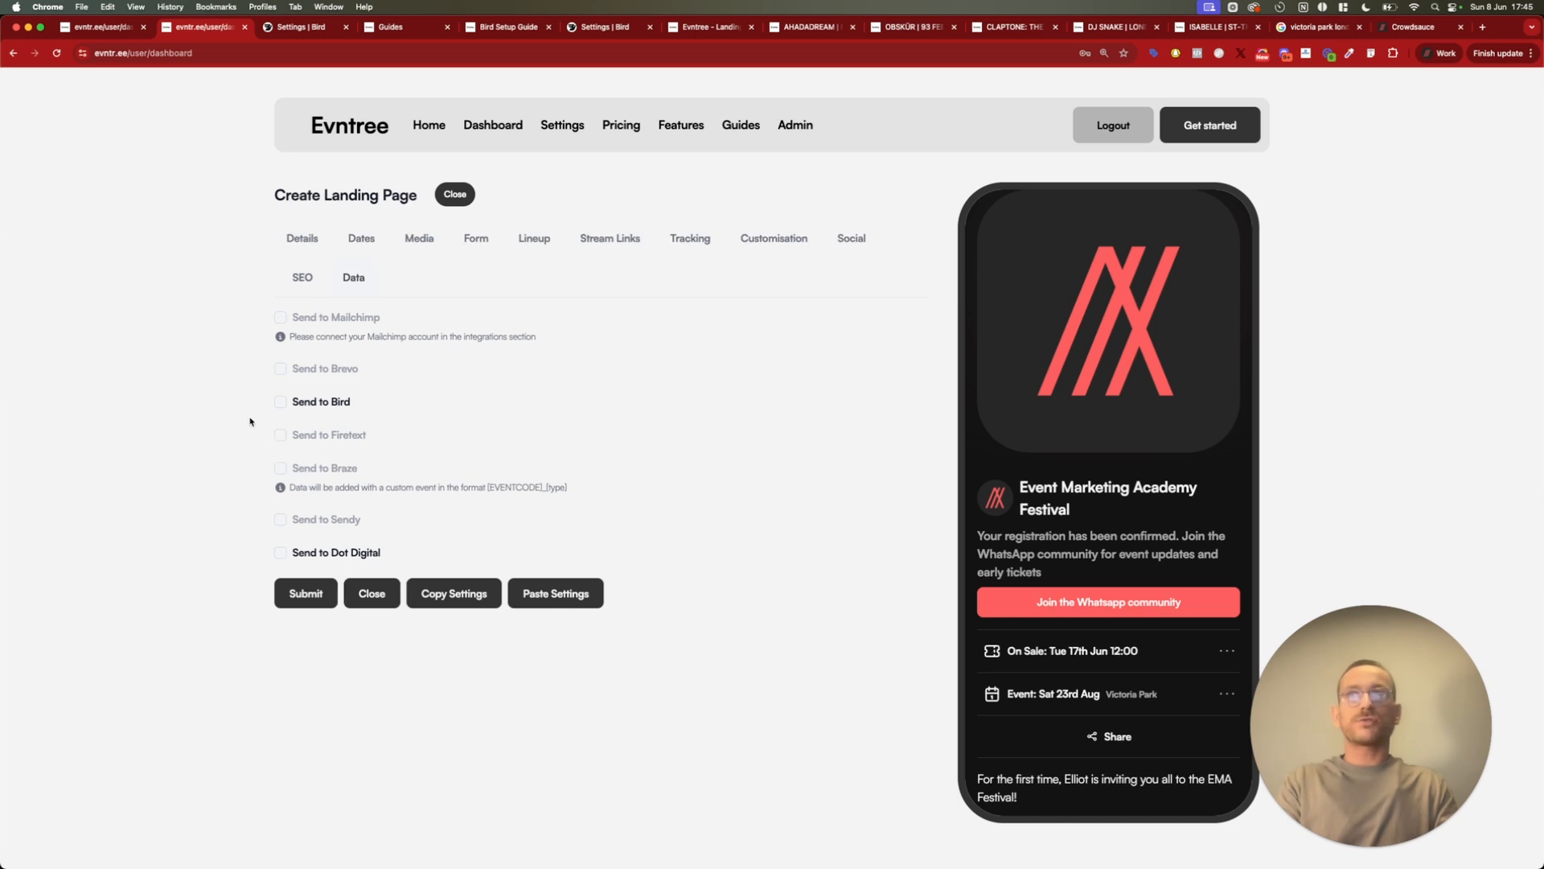
pyautogui.click(280, 402)
pyautogui.click(321, 466)
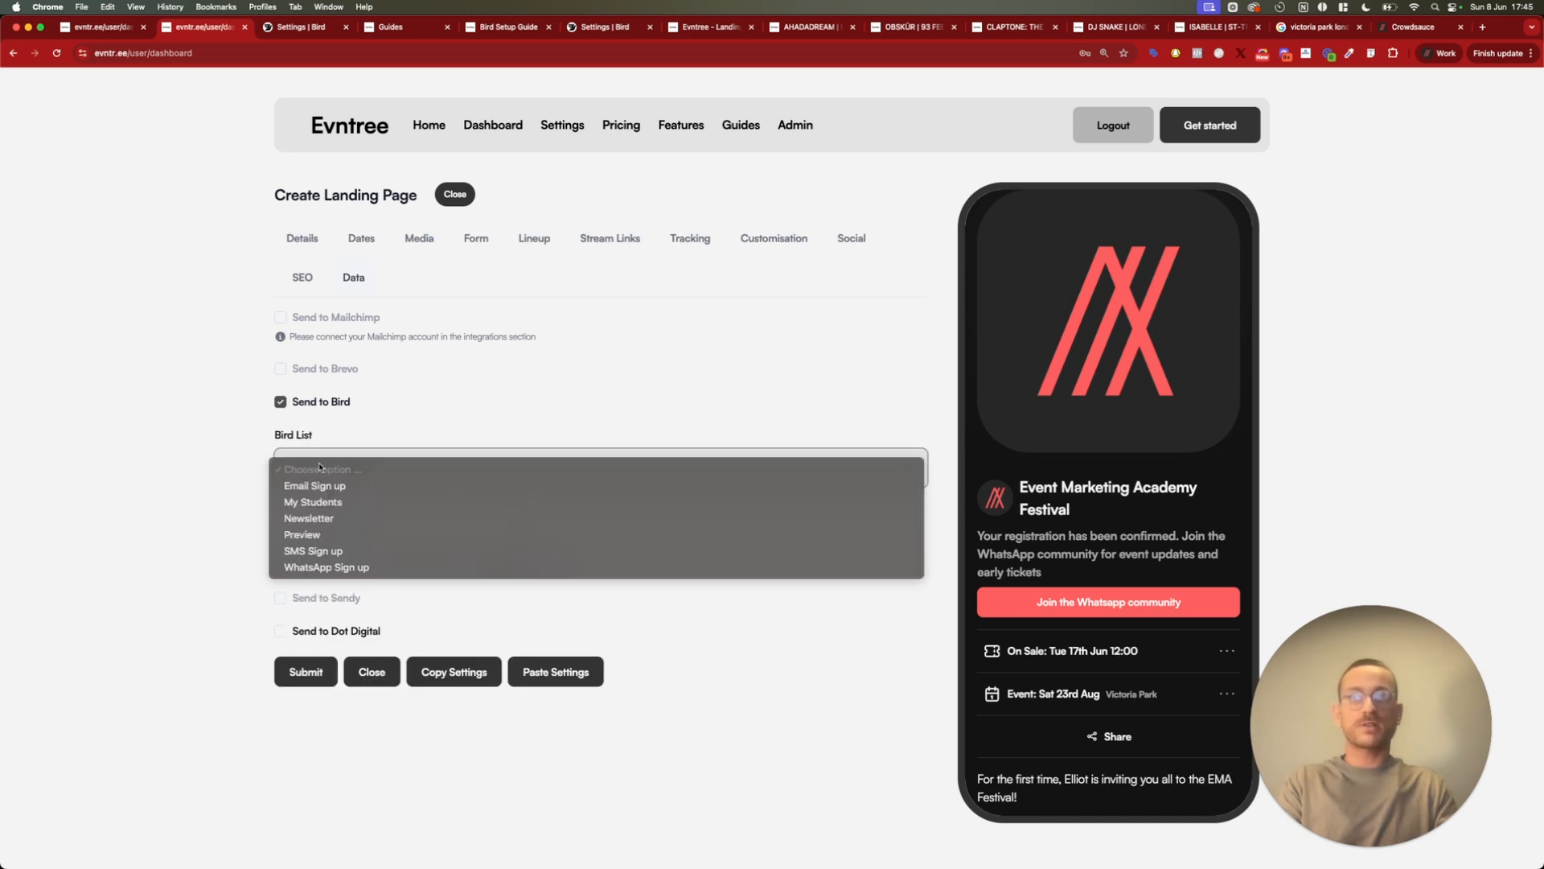
pyautogui.click(339, 504)
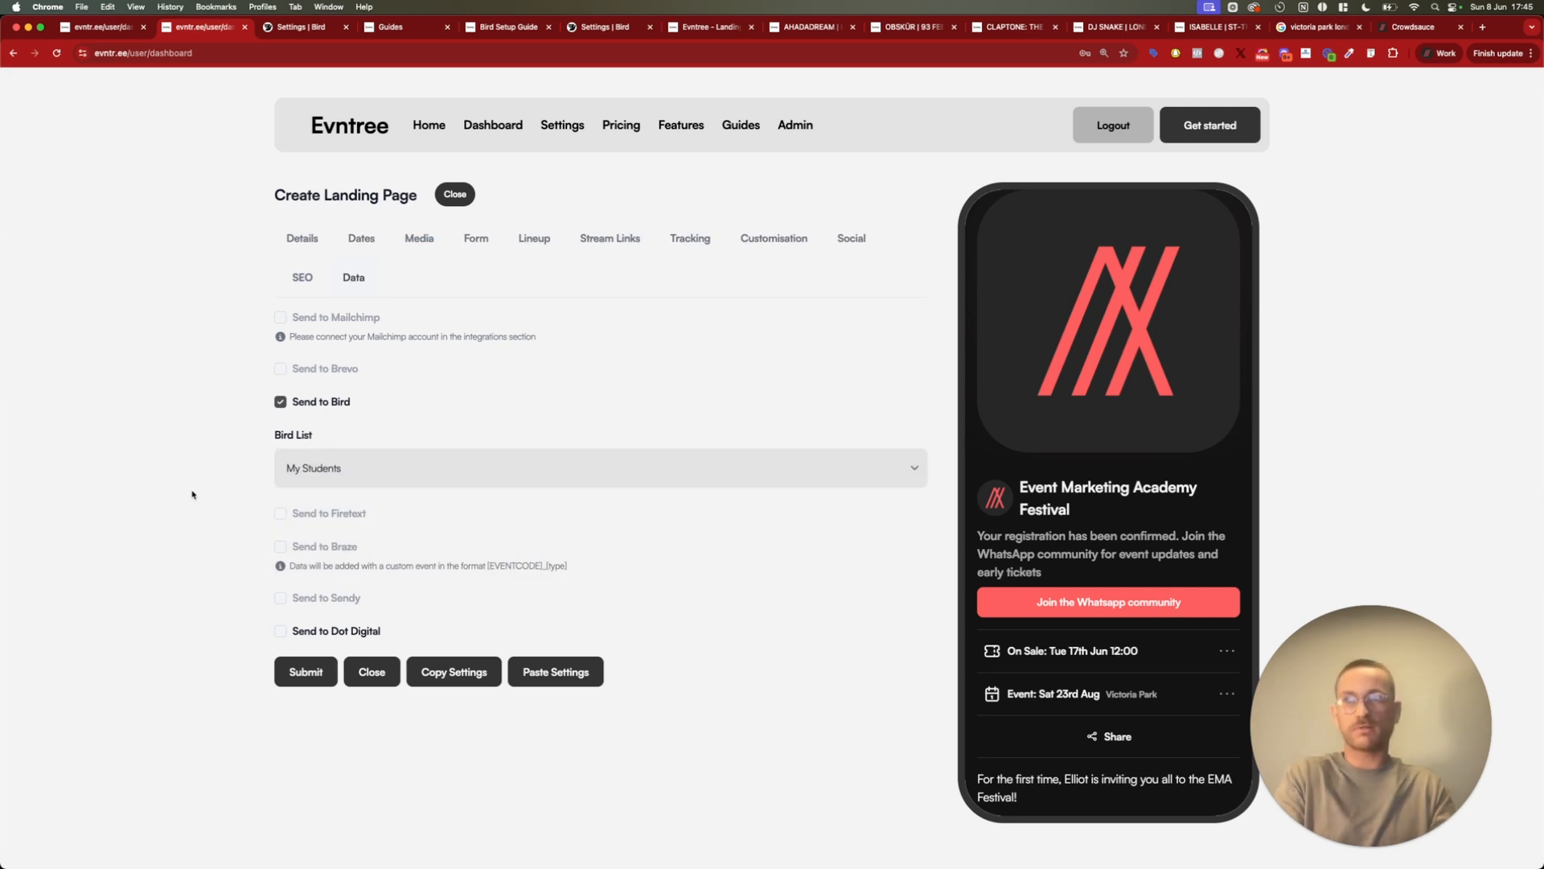
pyautogui.click(300, 671)
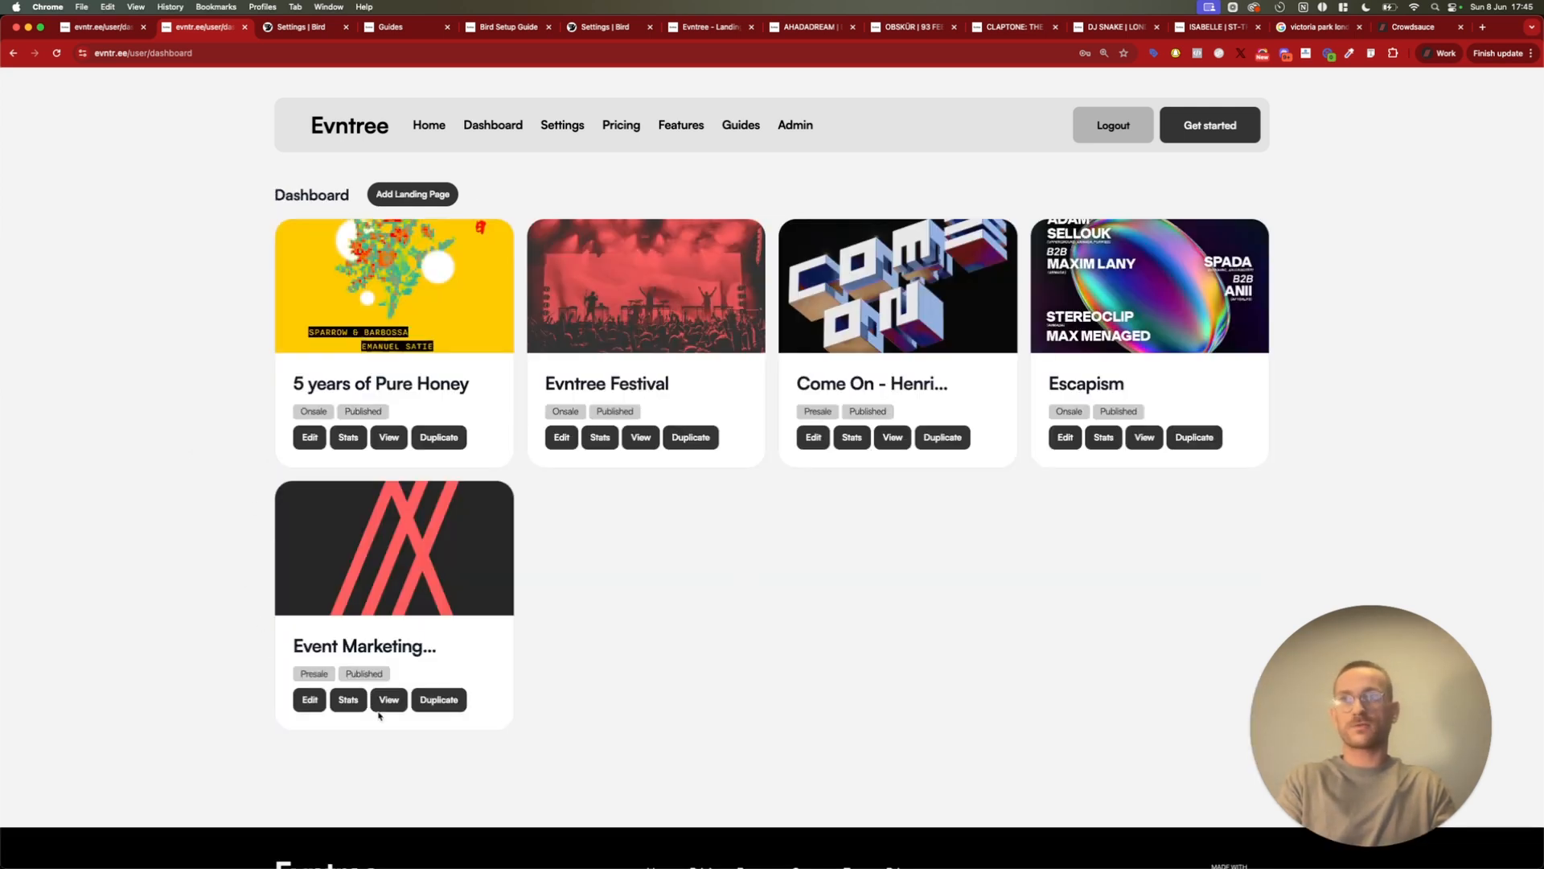
# Open the published Event Marketing Academy Festival page and look over its sign-up form and event details
pyautogui.click(389, 701)
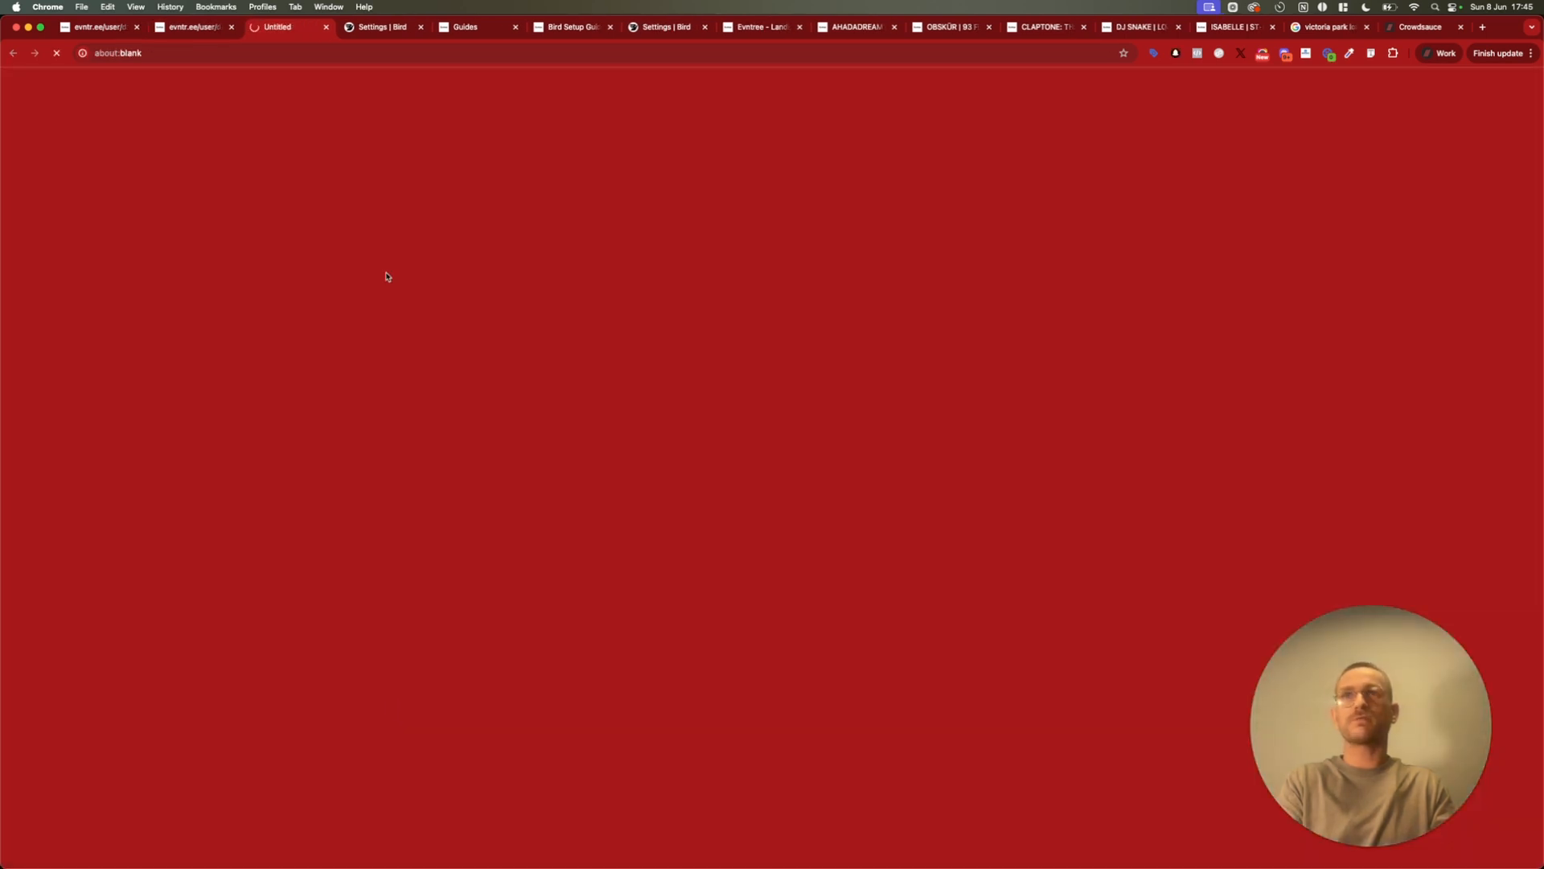
pyautogui.scroll(-8, 889, 450)
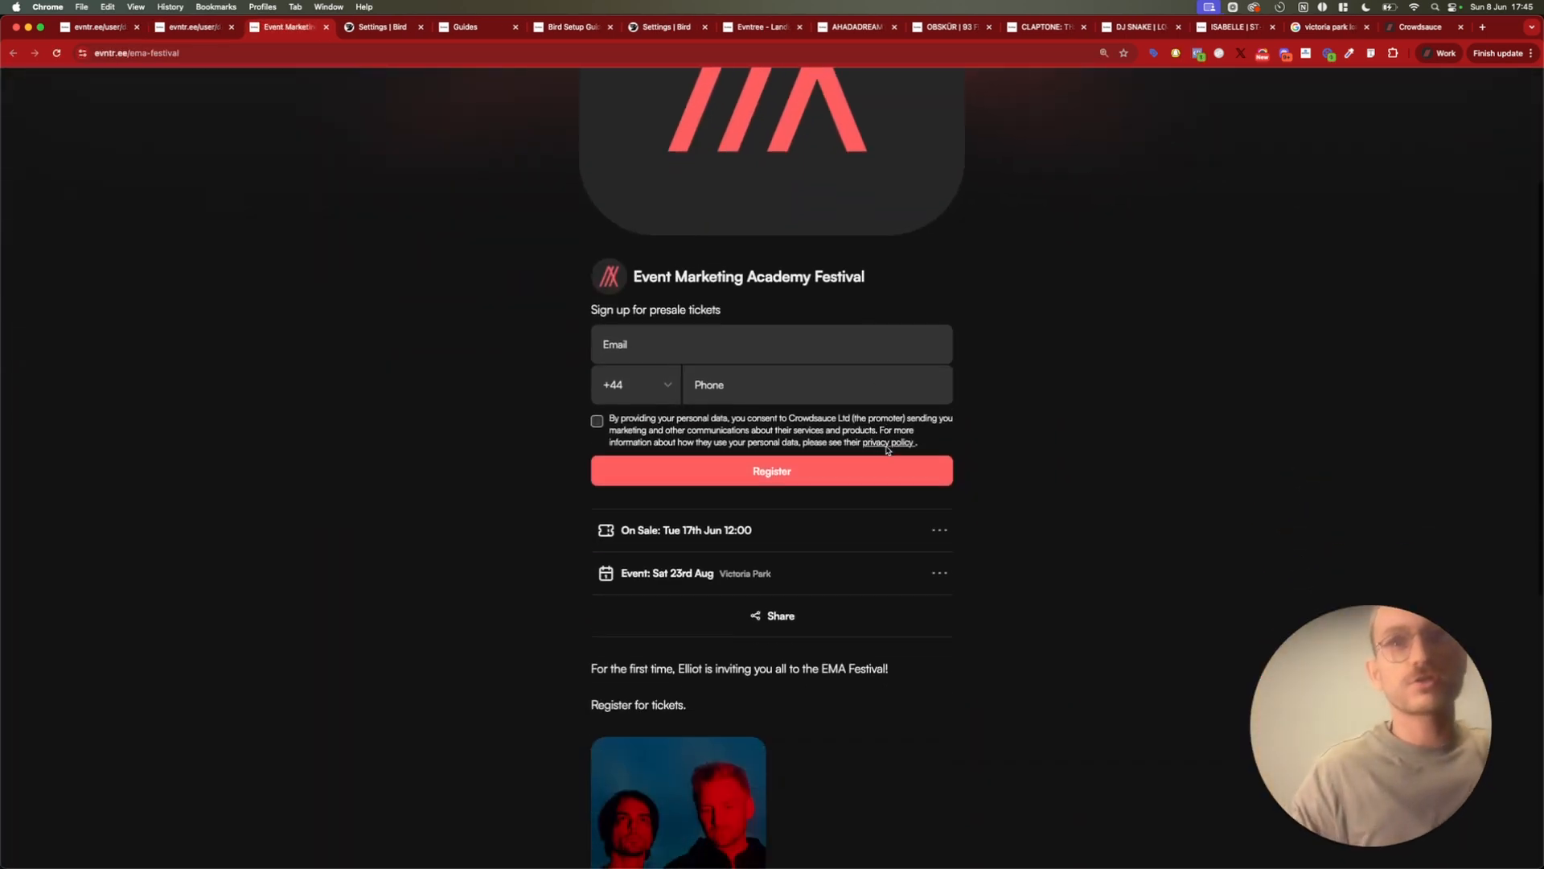
pyautogui.scroll(6, 888, 451)
pyautogui.scroll(3, 888, 451)
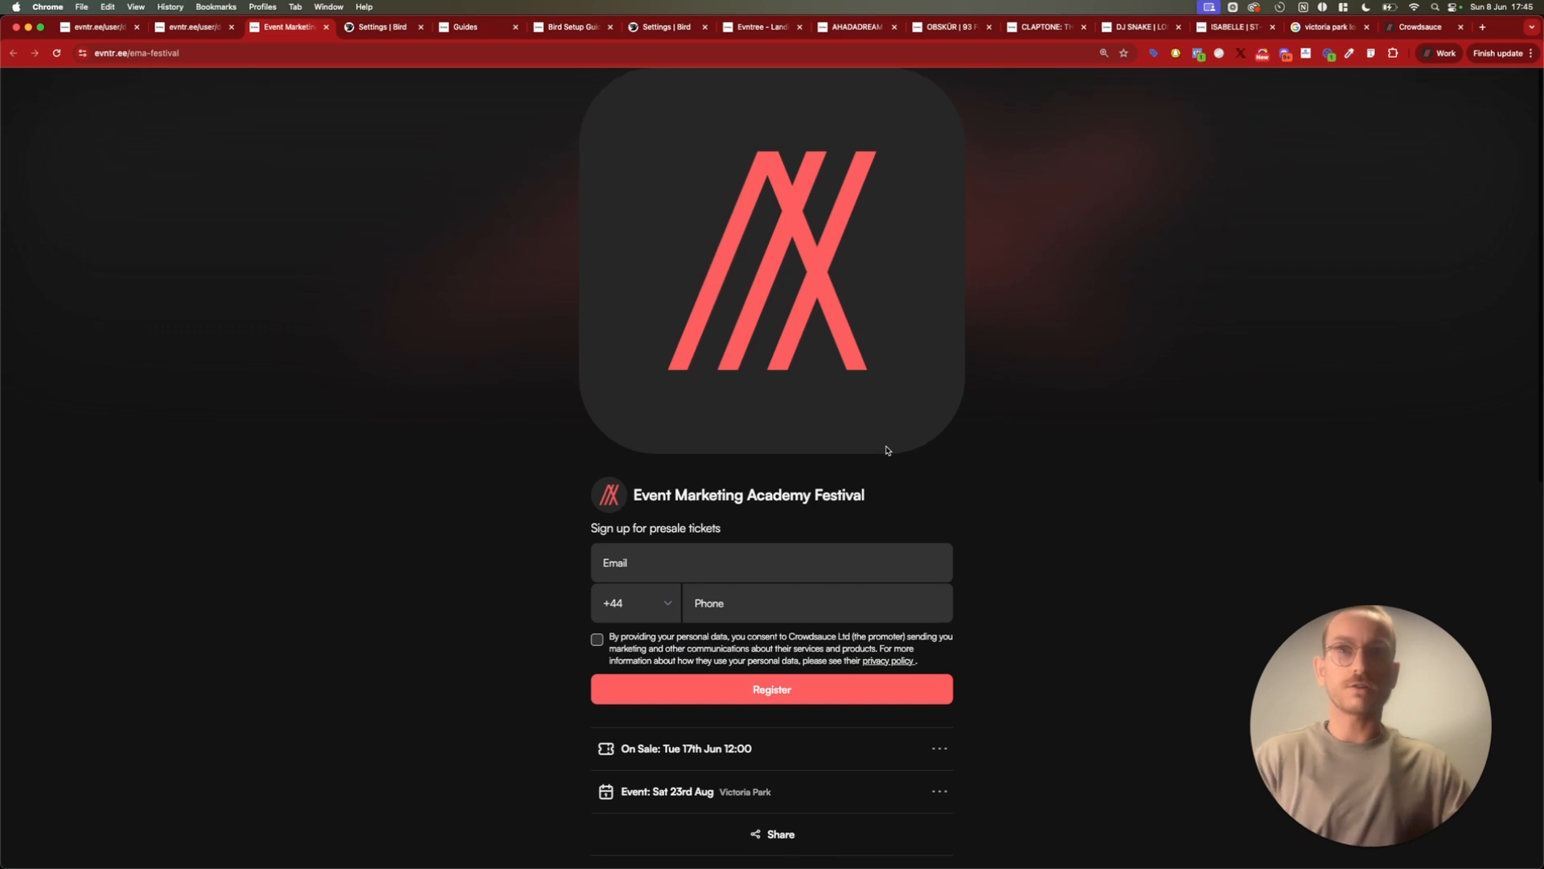
# Fill in the registrant's e-mail address in the presale ticket sign-up form
pyautogui.click(658, 570)
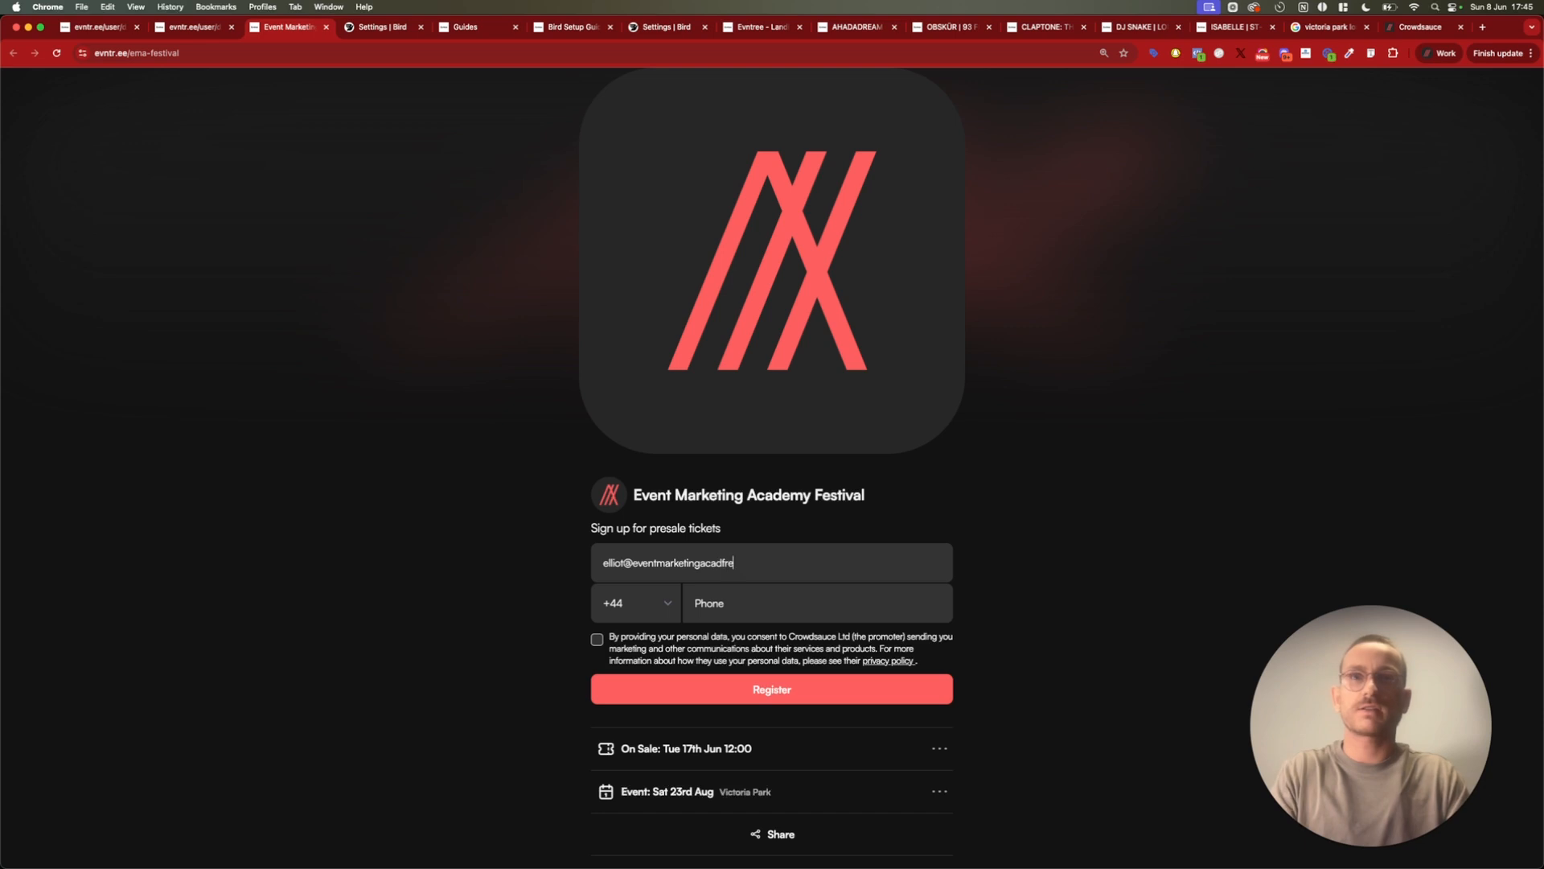
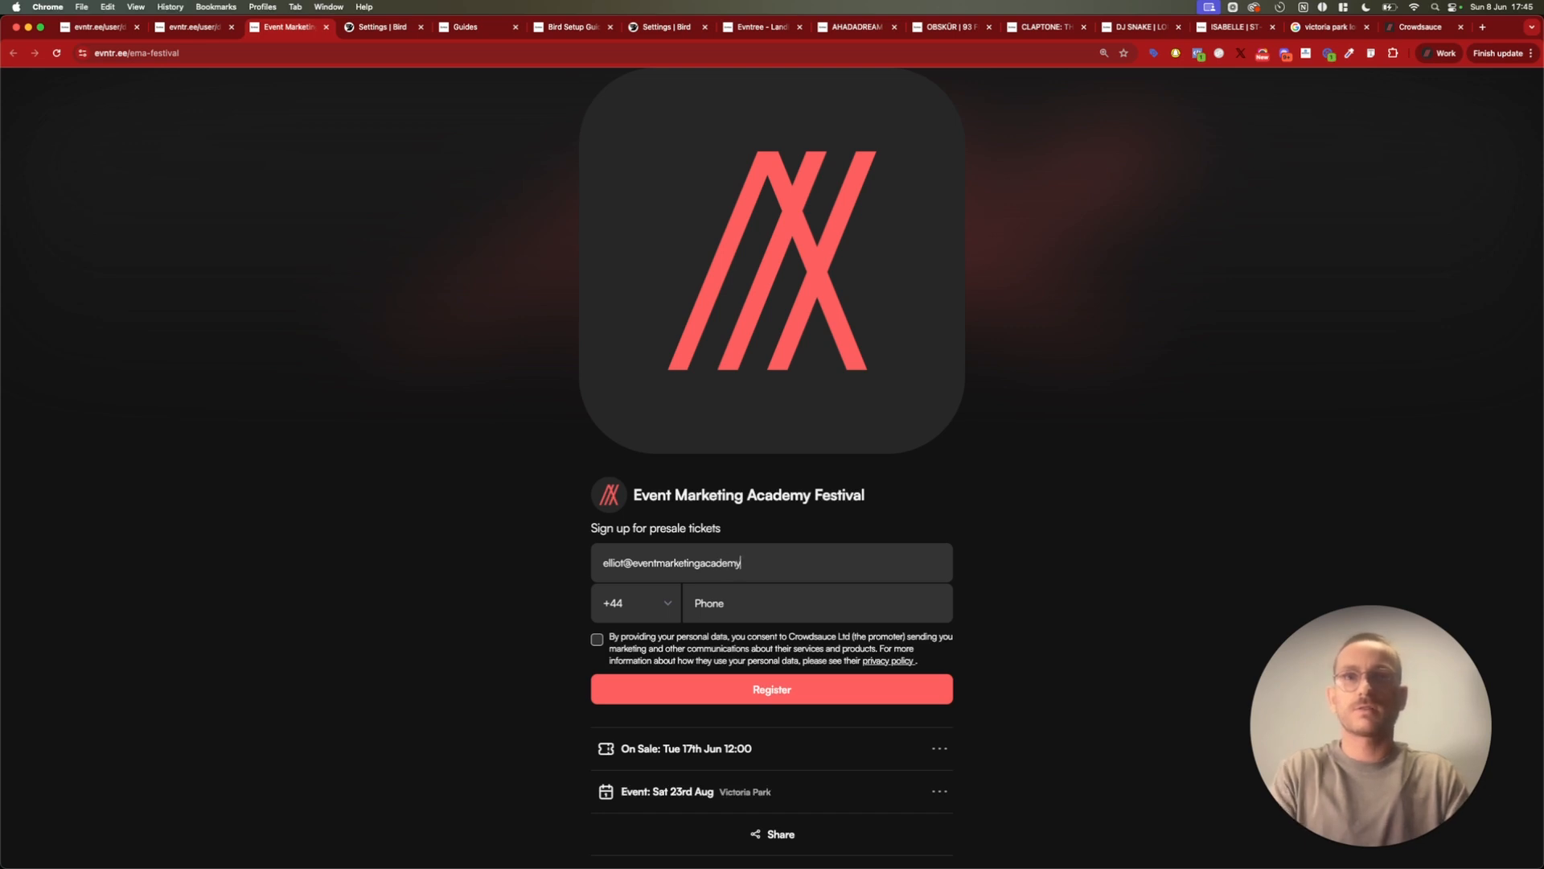
# Enter the registrant's phone number, accept the marketing consent and register for presale tickets
pyautogui.click(723, 612)
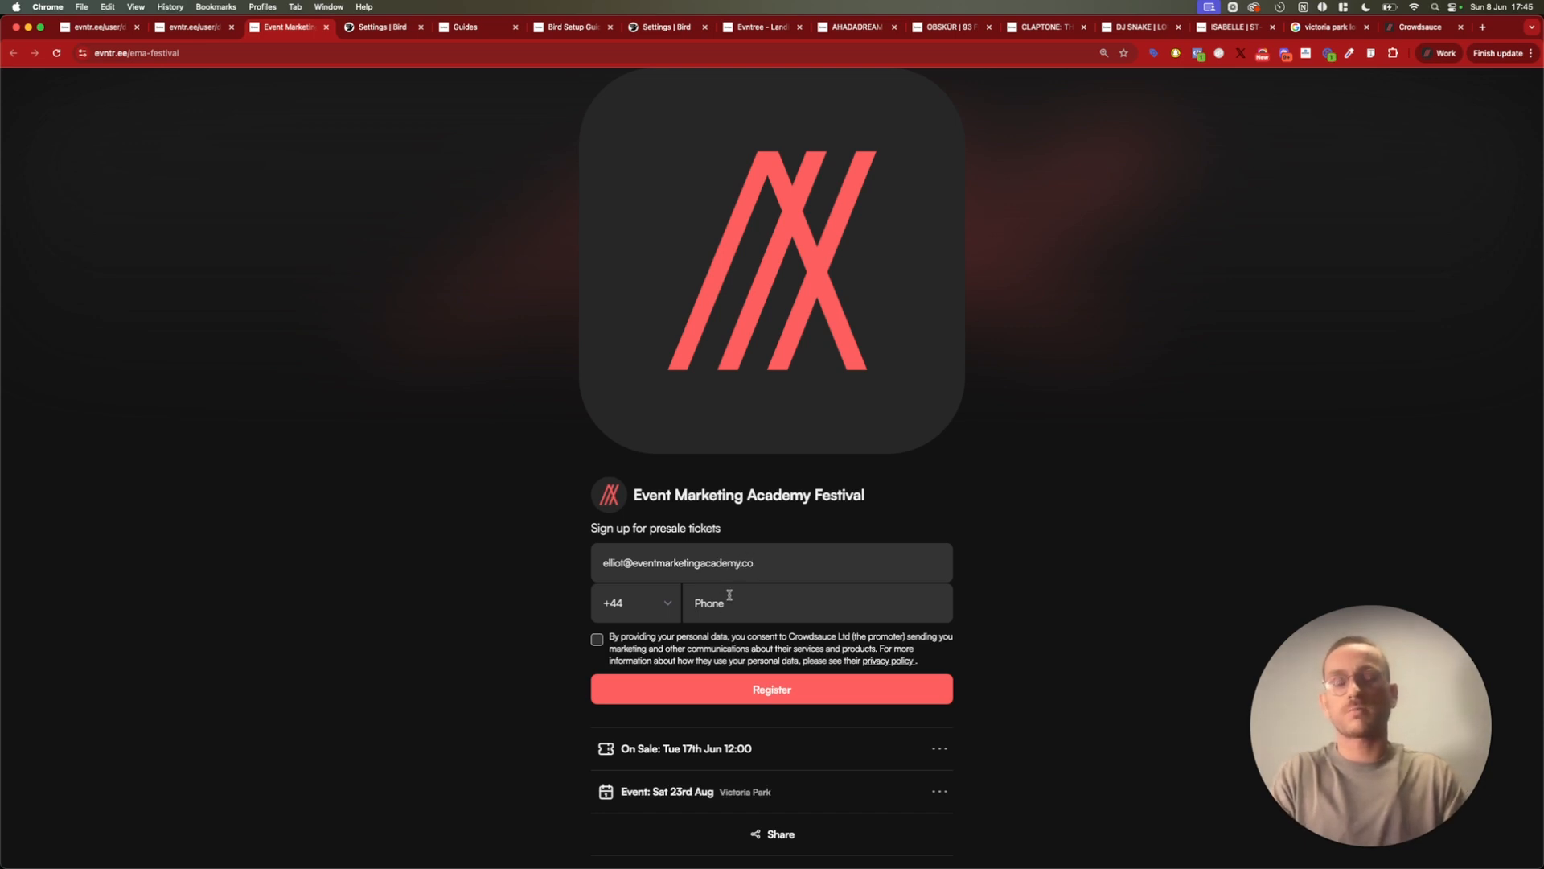
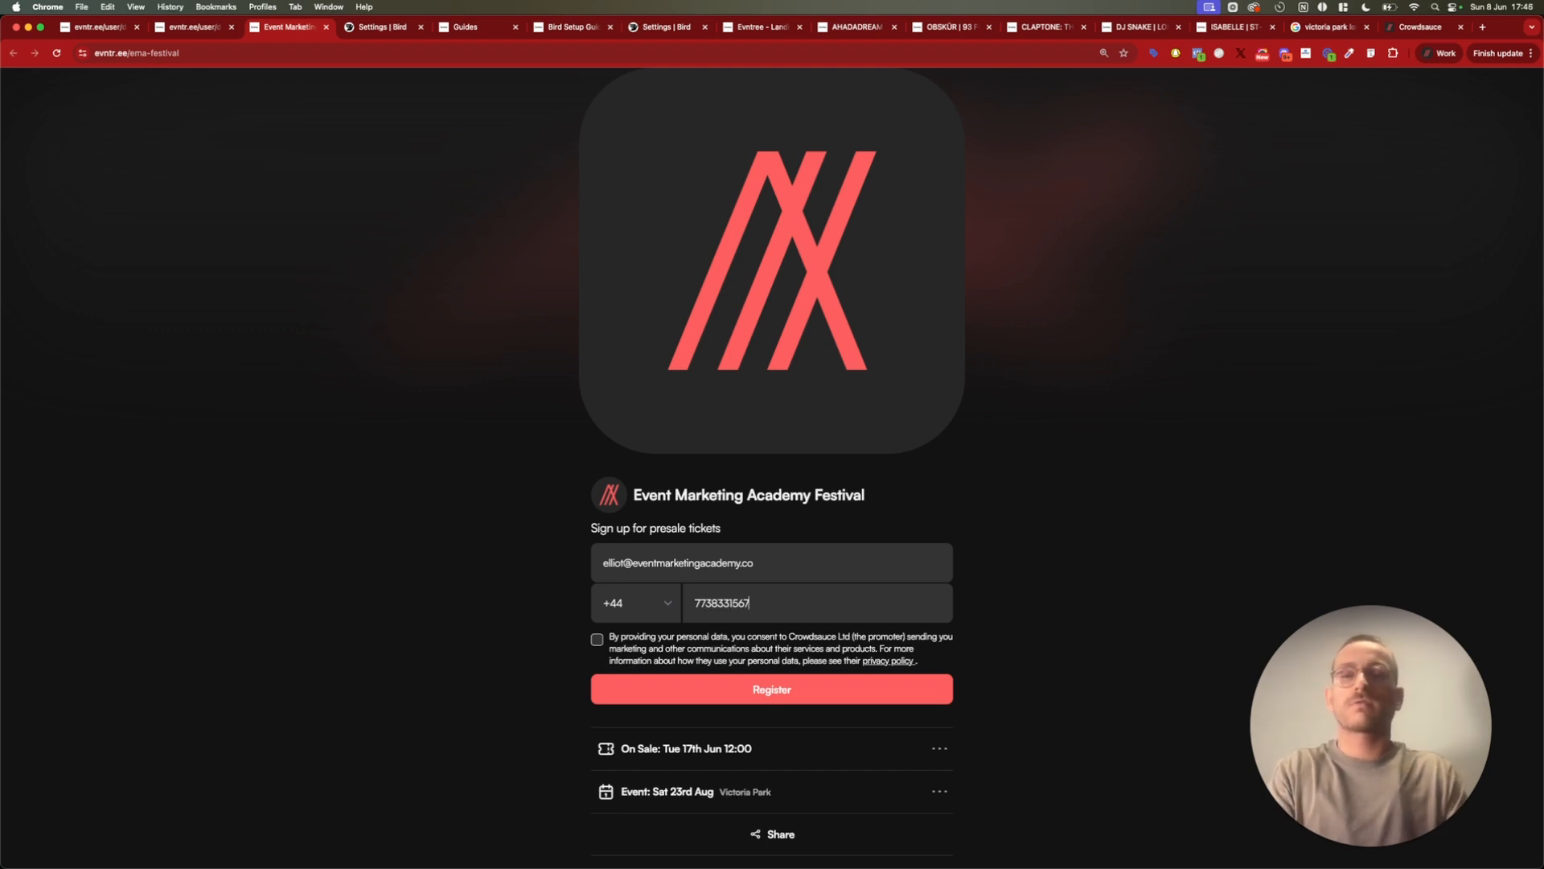
pyautogui.click(599, 641)
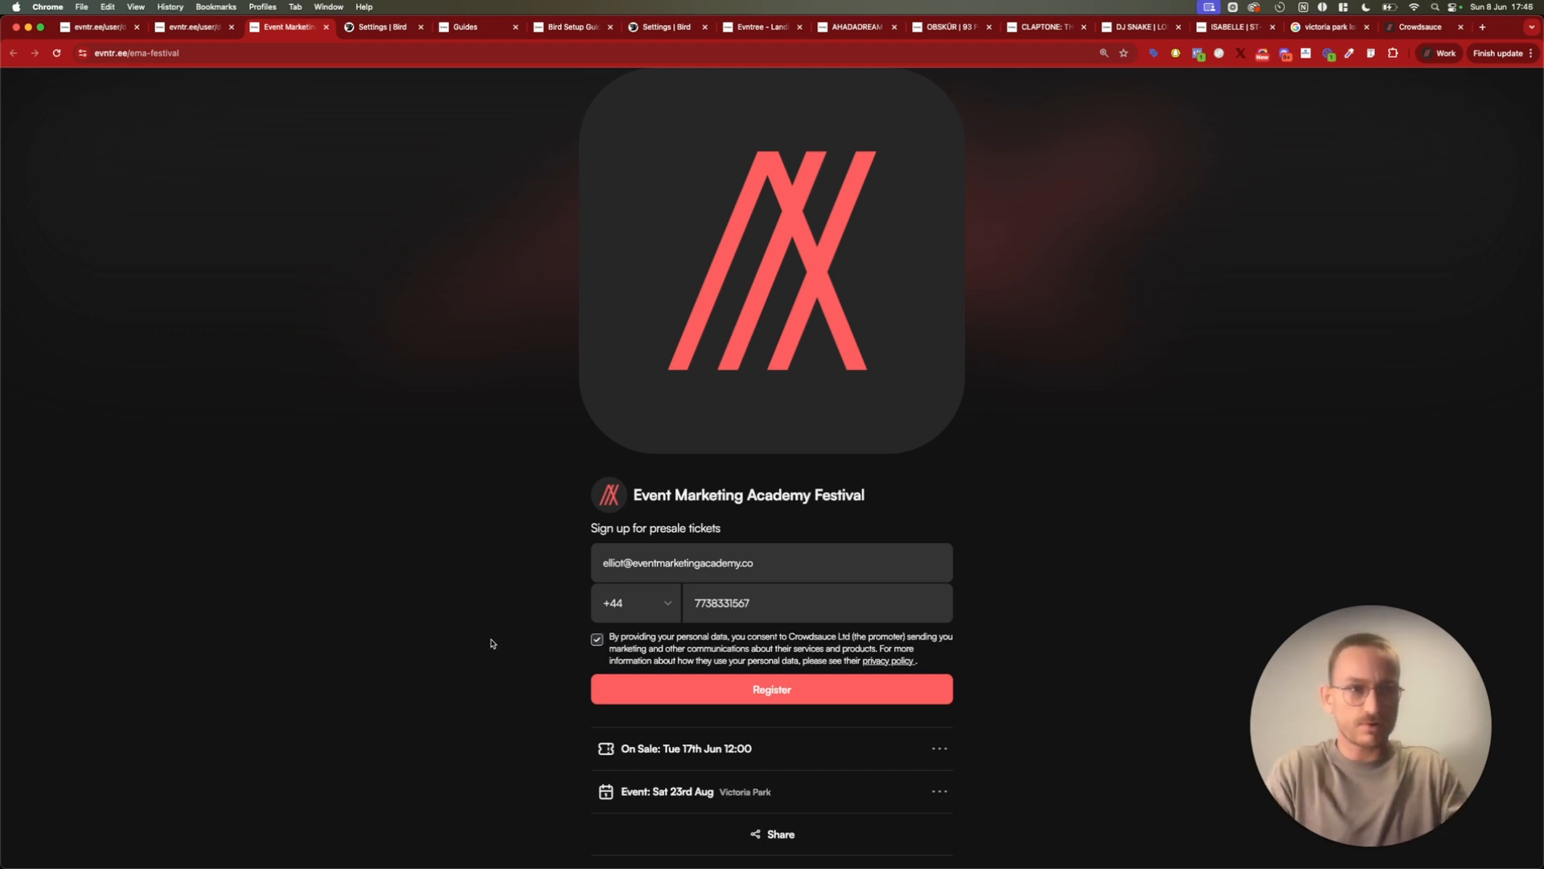
pyautogui.scroll(-3, 512, 585)
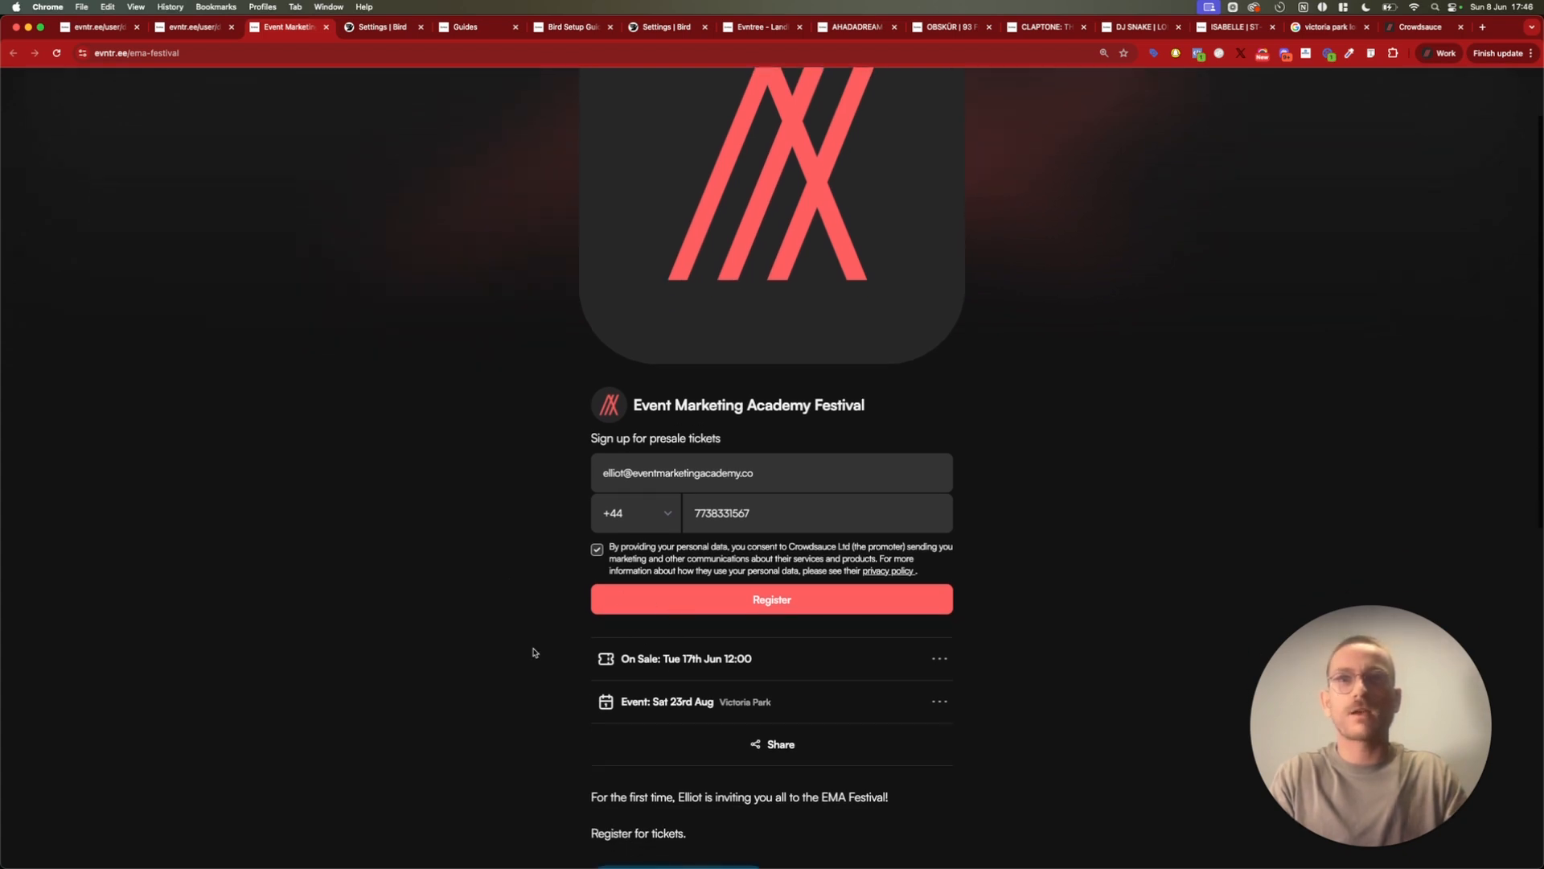
pyautogui.click(717, 598)
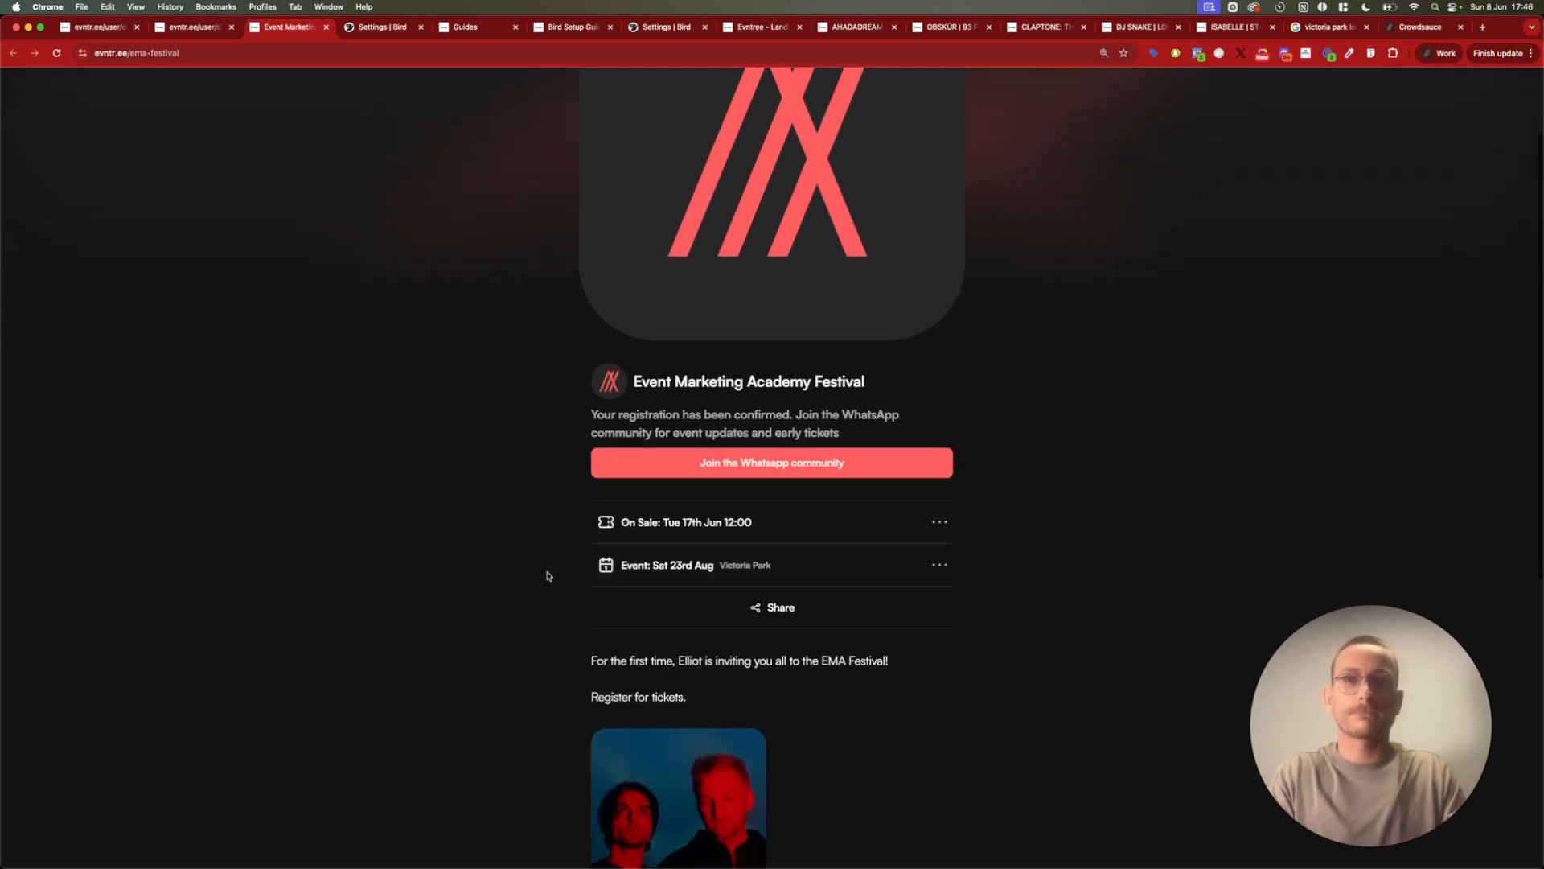
pyautogui.scroll(3, 901, 400)
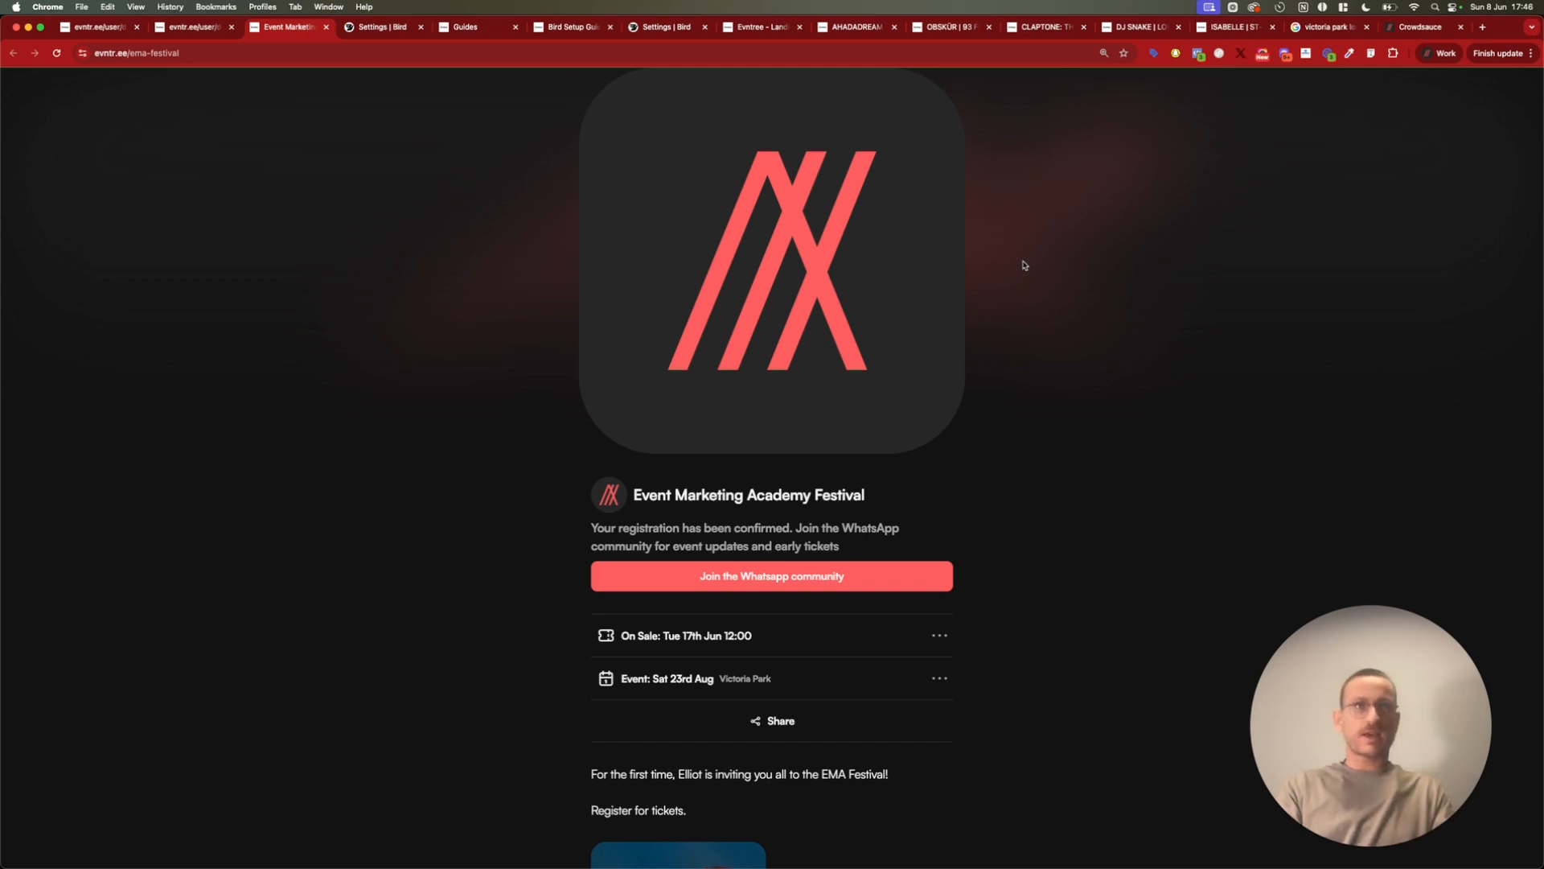
# Look over the registration confirmation page and inspect the details of its CompleteRegistration and PageView events in Meta Pixel Helper
pyautogui.scroll(-3, 1179, 309)
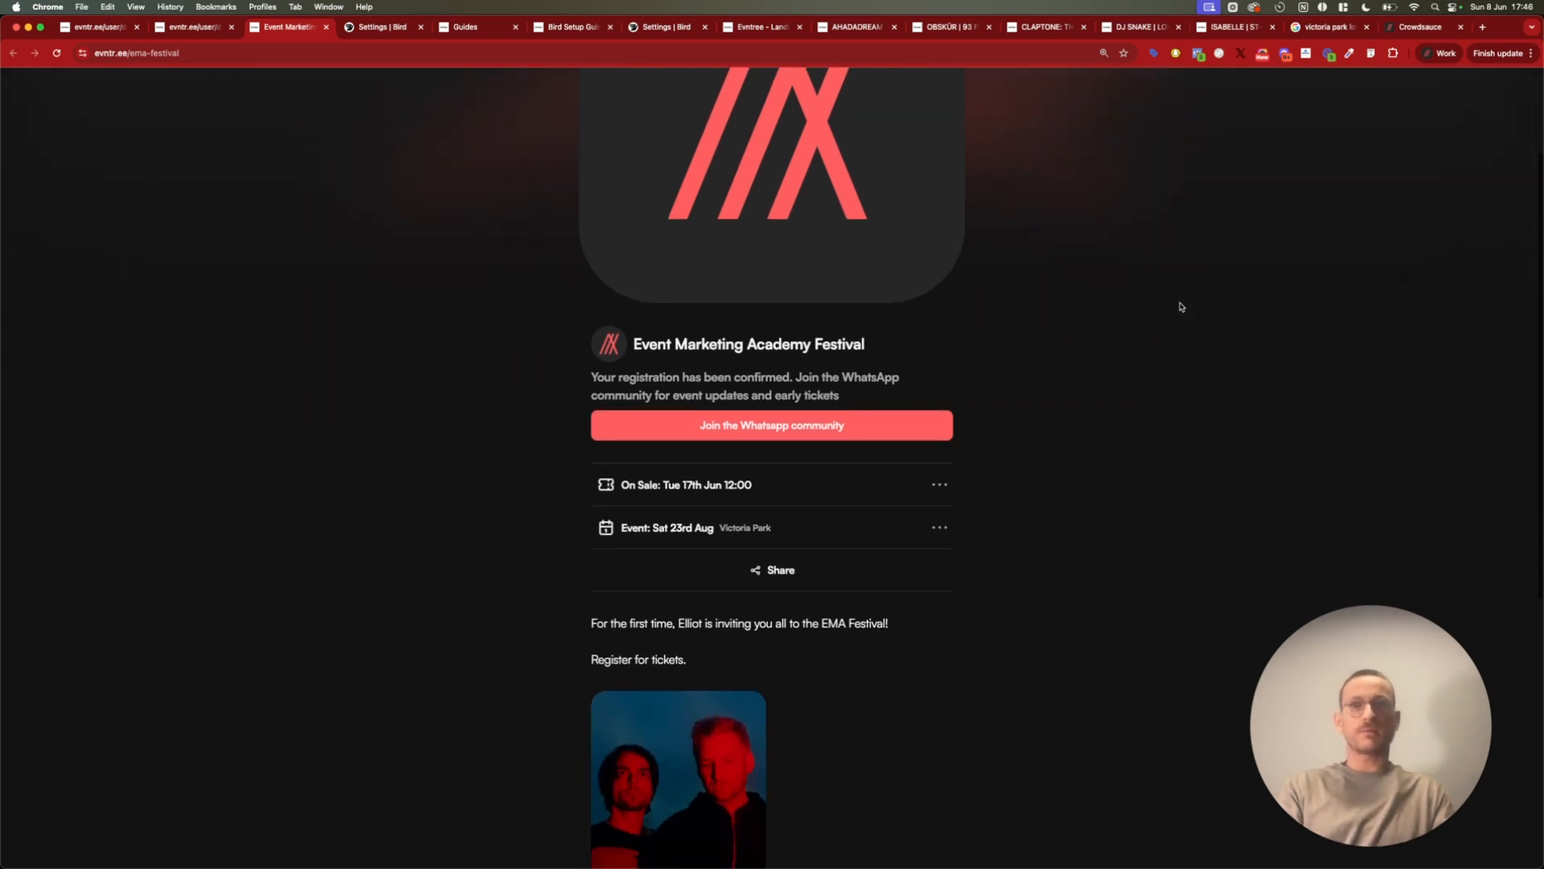
pyautogui.scroll(-9, 1180, 306)
pyautogui.scroll(12, 1180, 303)
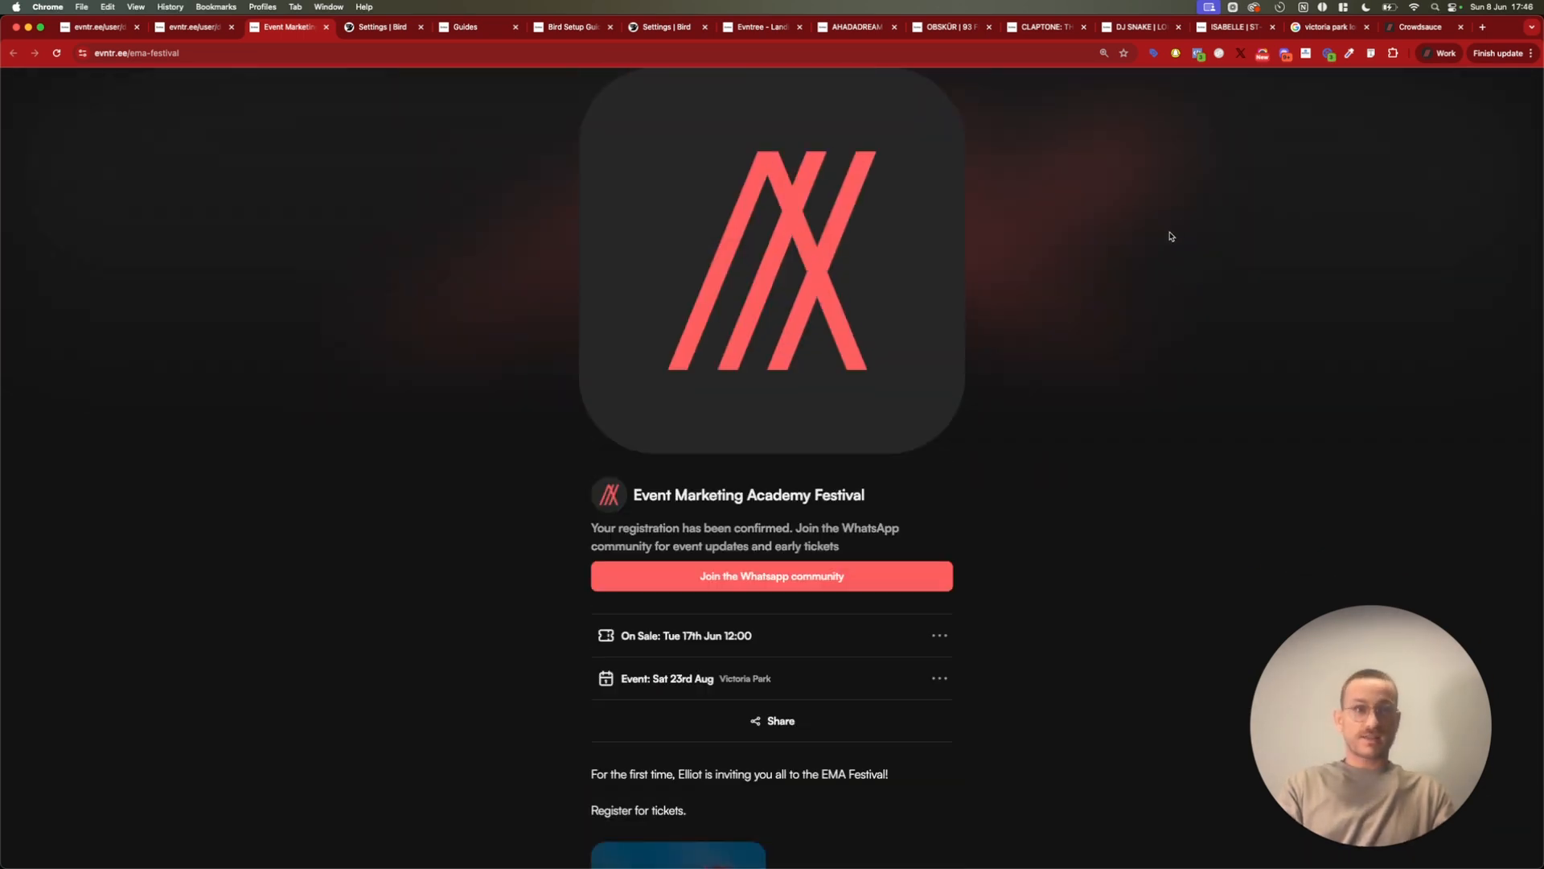
pyautogui.click(1198, 53)
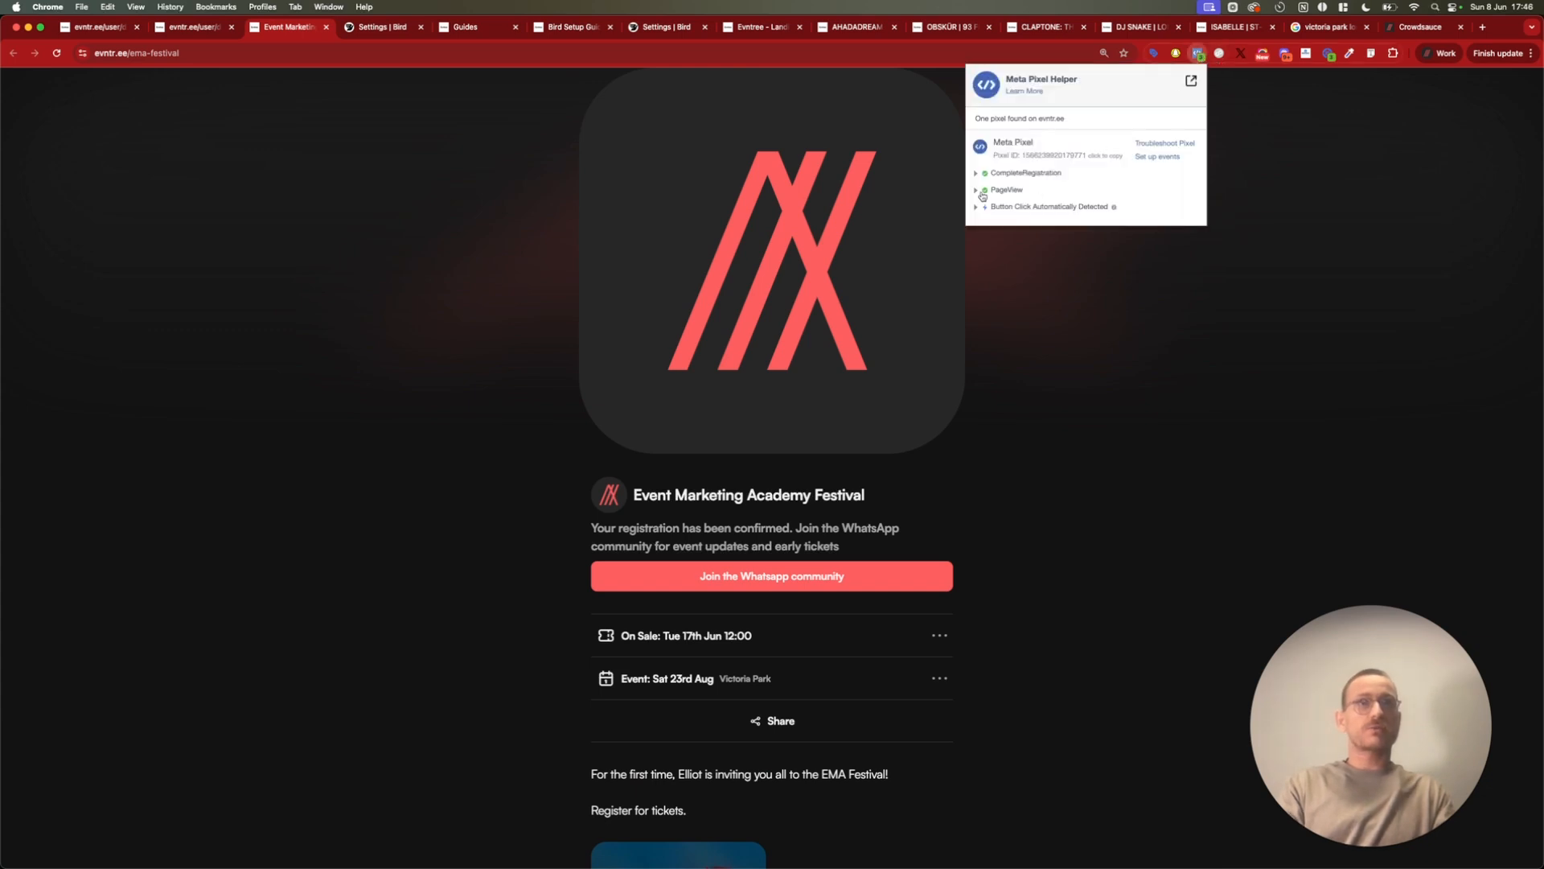
pyautogui.click(975, 191)
pyautogui.click(976, 174)
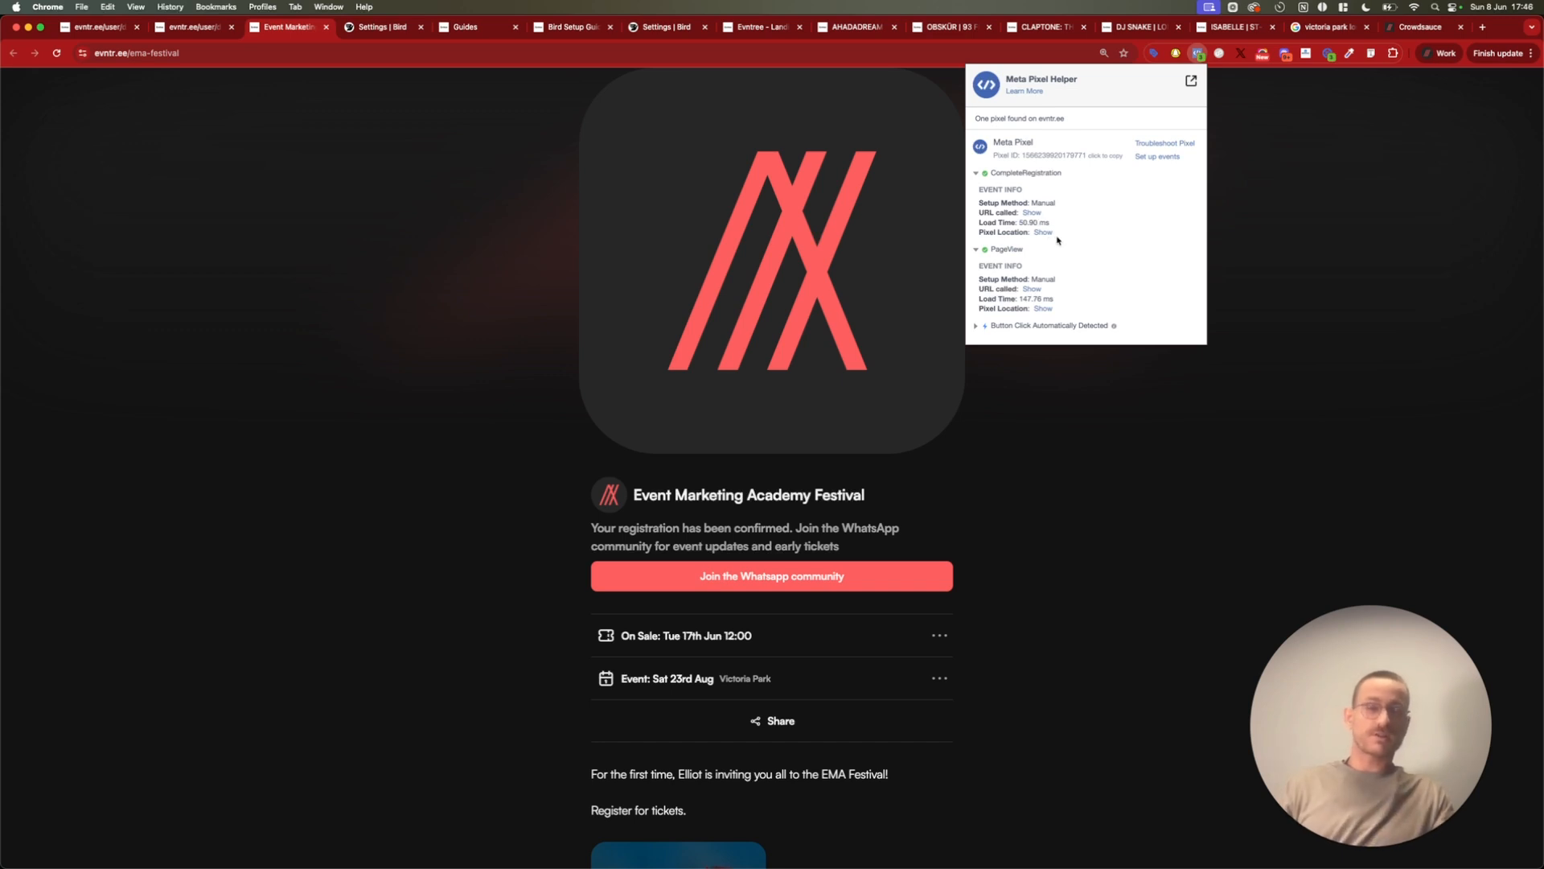
pyautogui.click(1199, 54)
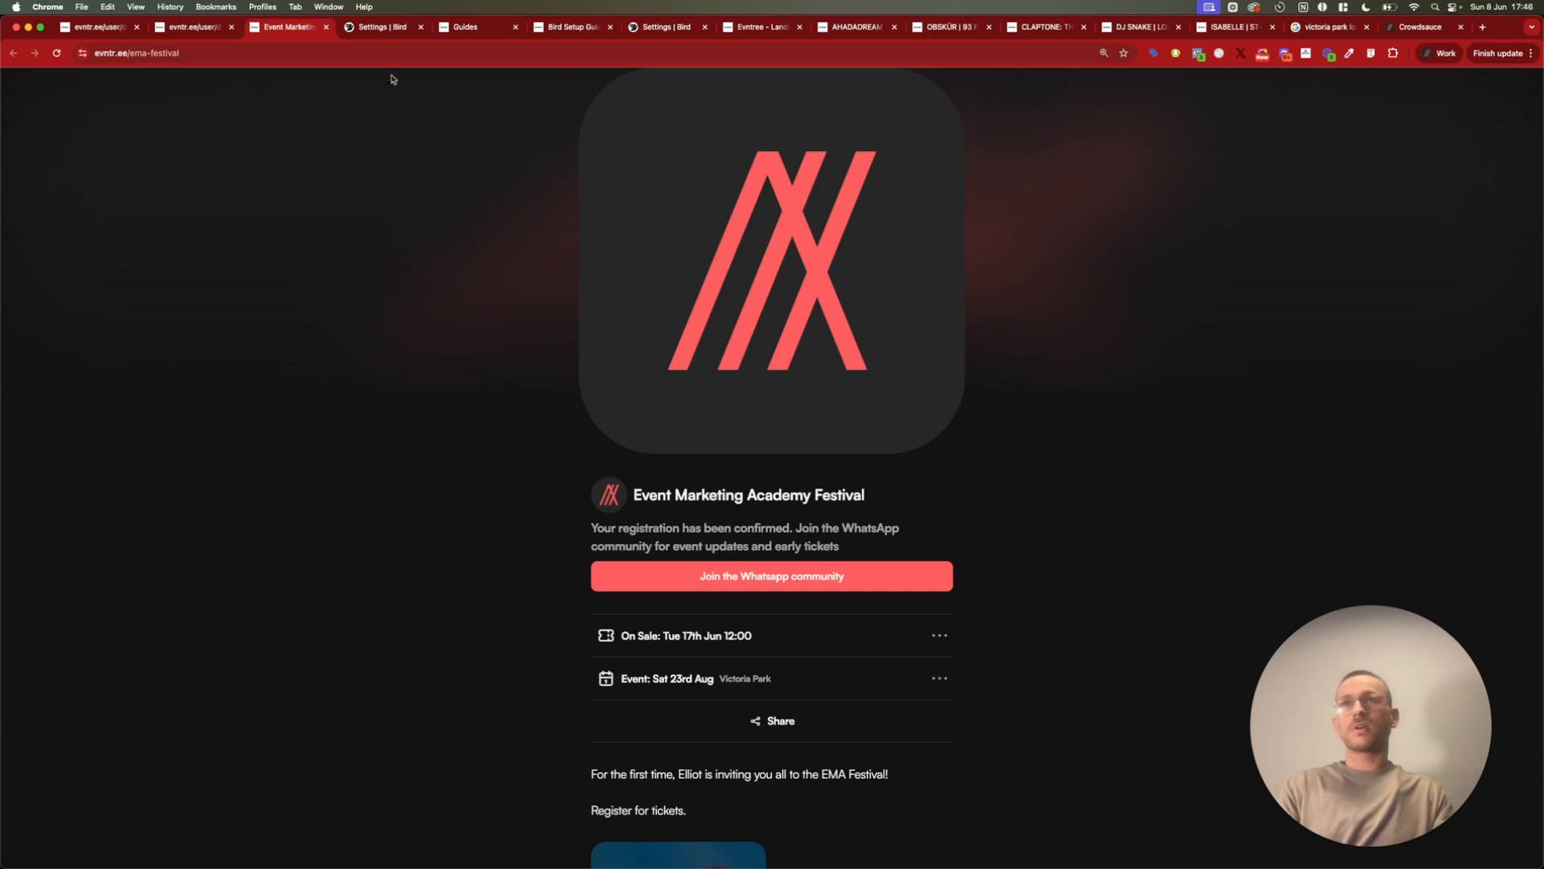
# Switch to Bird and open the marketing audience's contacts to check for the new registrant
pyautogui.click(382, 28)
pyautogui.click(80, 115)
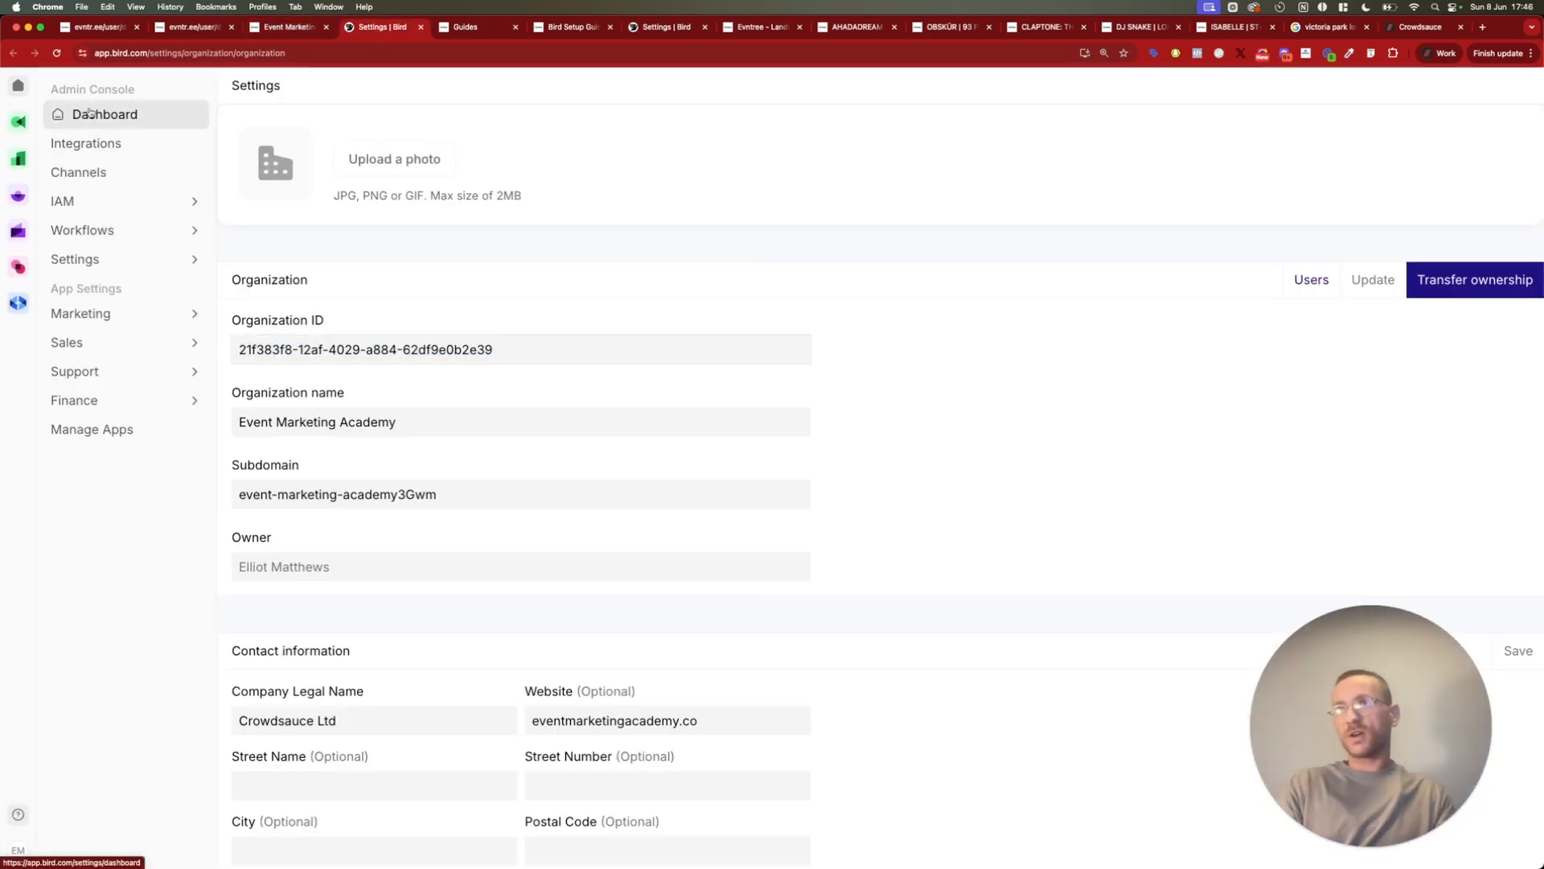
pyautogui.moveTo(31, 151)
pyautogui.click(48, 122)
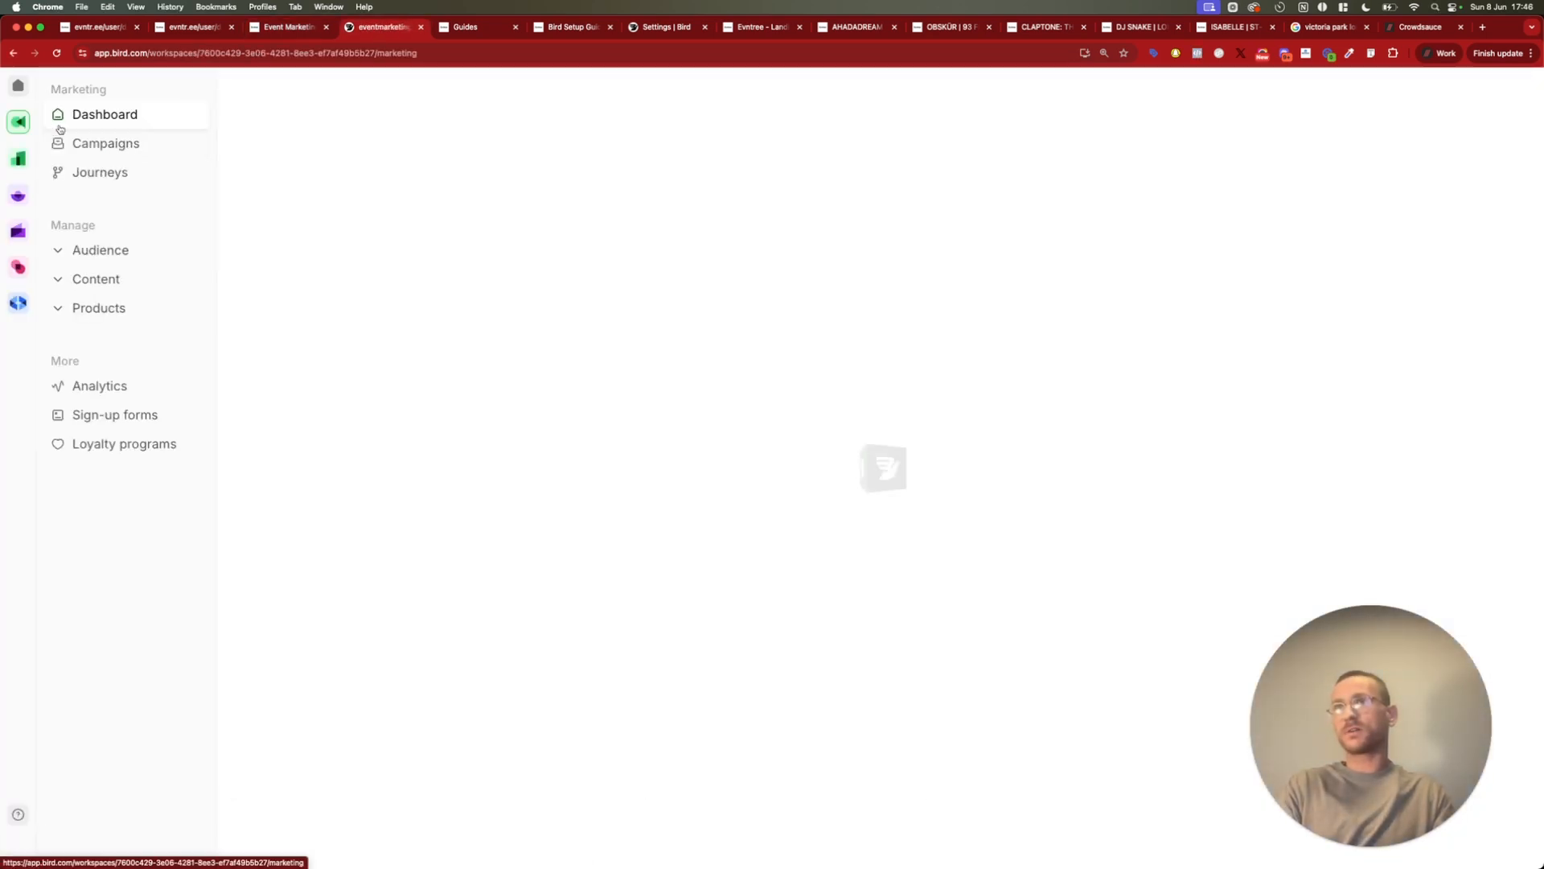
pyautogui.click(100, 250)
pyautogui.click(113, 278)
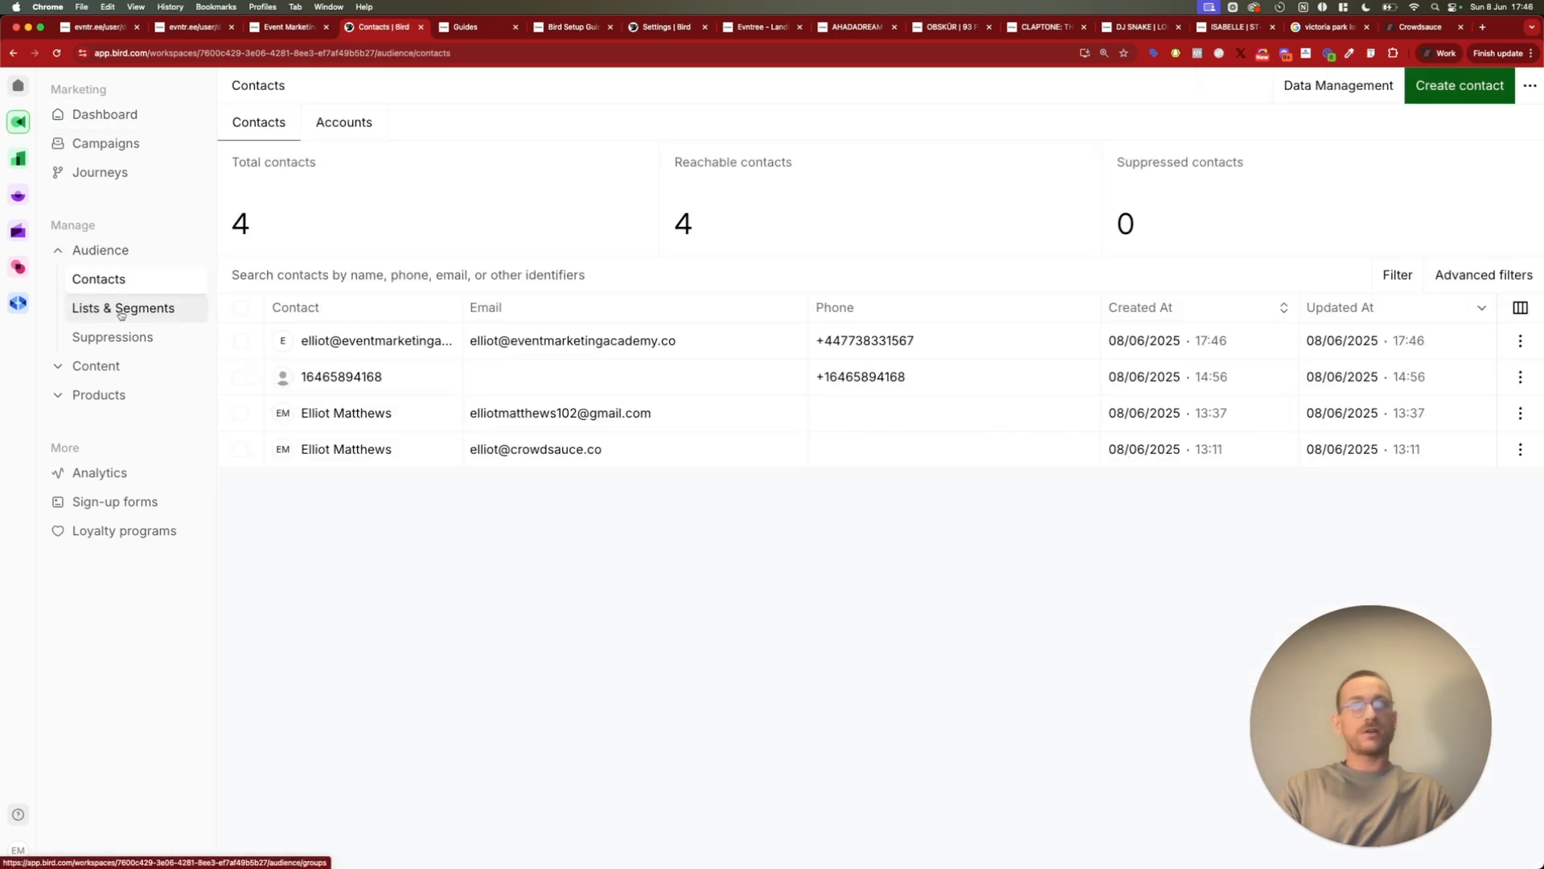
# View the members of the "My Students" list to check that the presale sign-up was added
pyautogui.click(122, 313)
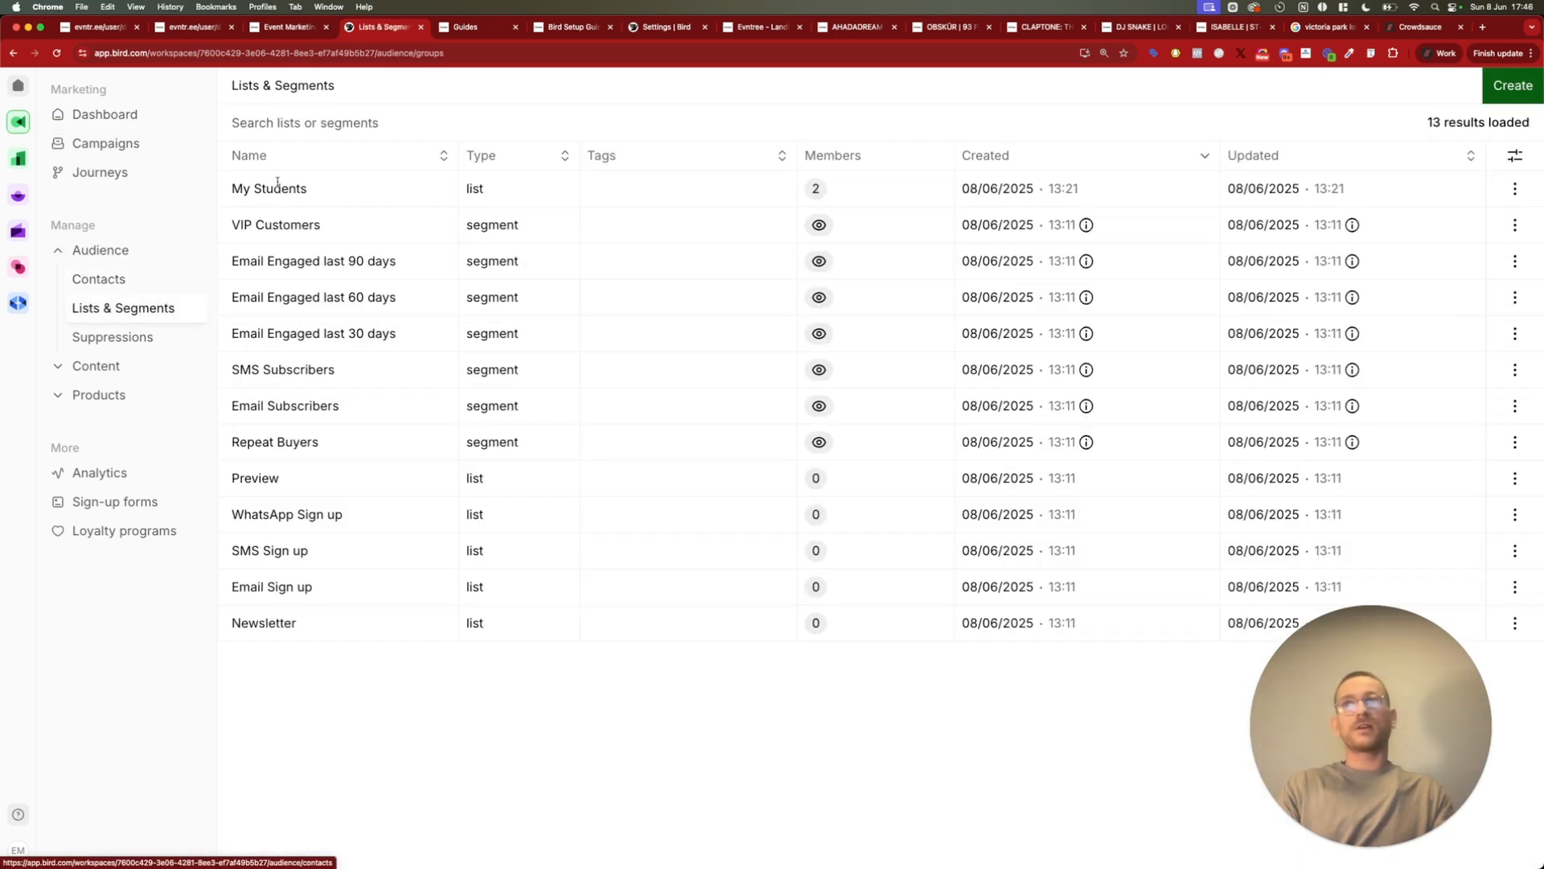
pyautogui.click(1515, 193)
pyautogui.click(1502, 221)
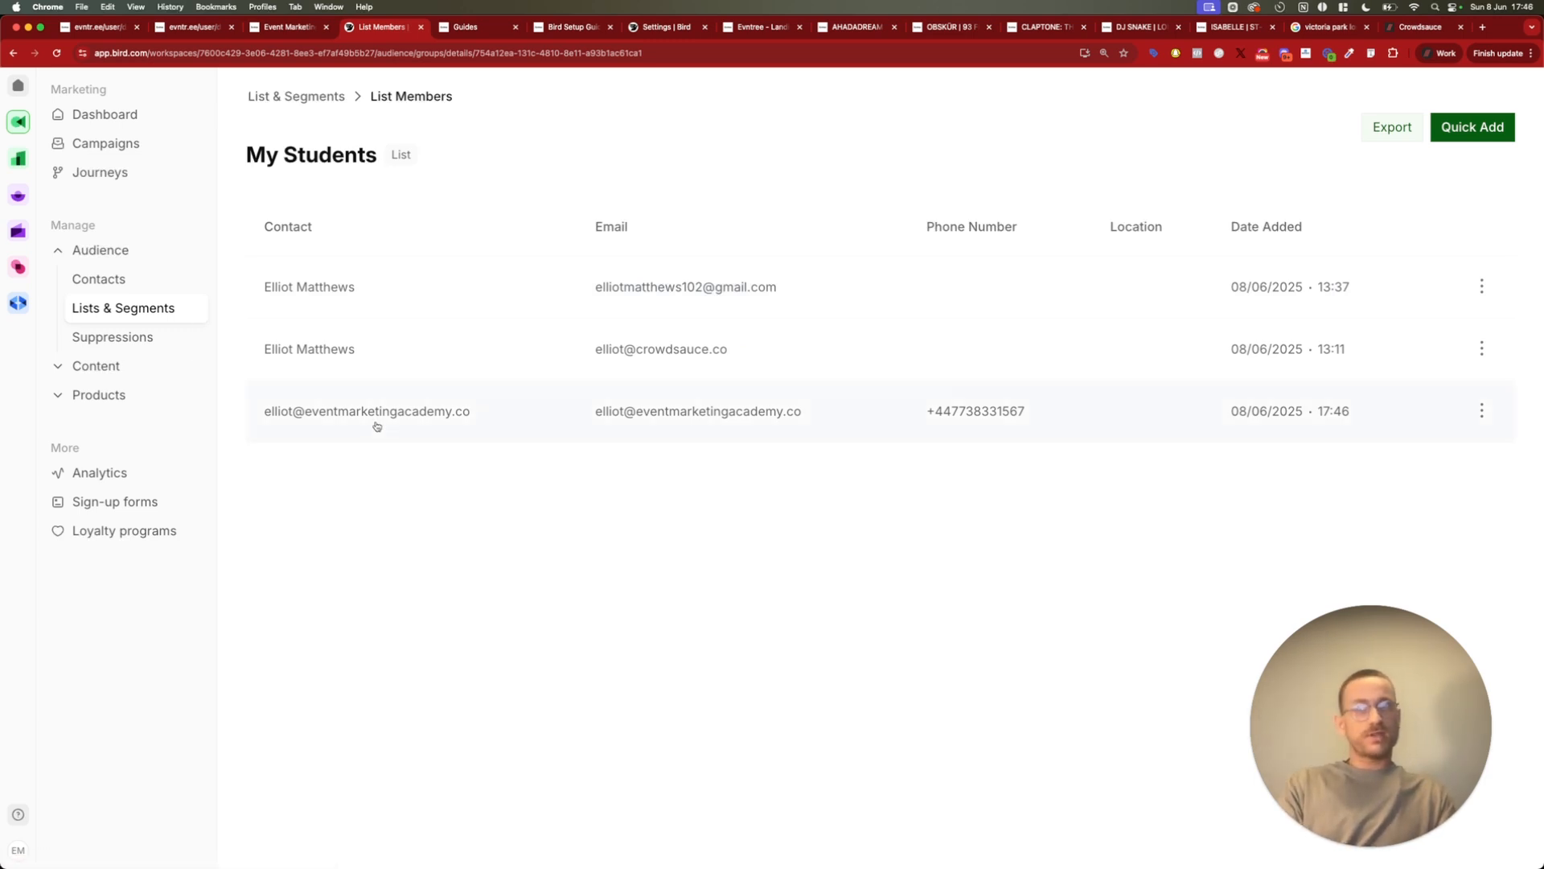
# Switch back to the Evntree dashboard with the landing pages
pyautogui.click(282, 30)
pyautogui.click(171, 31)
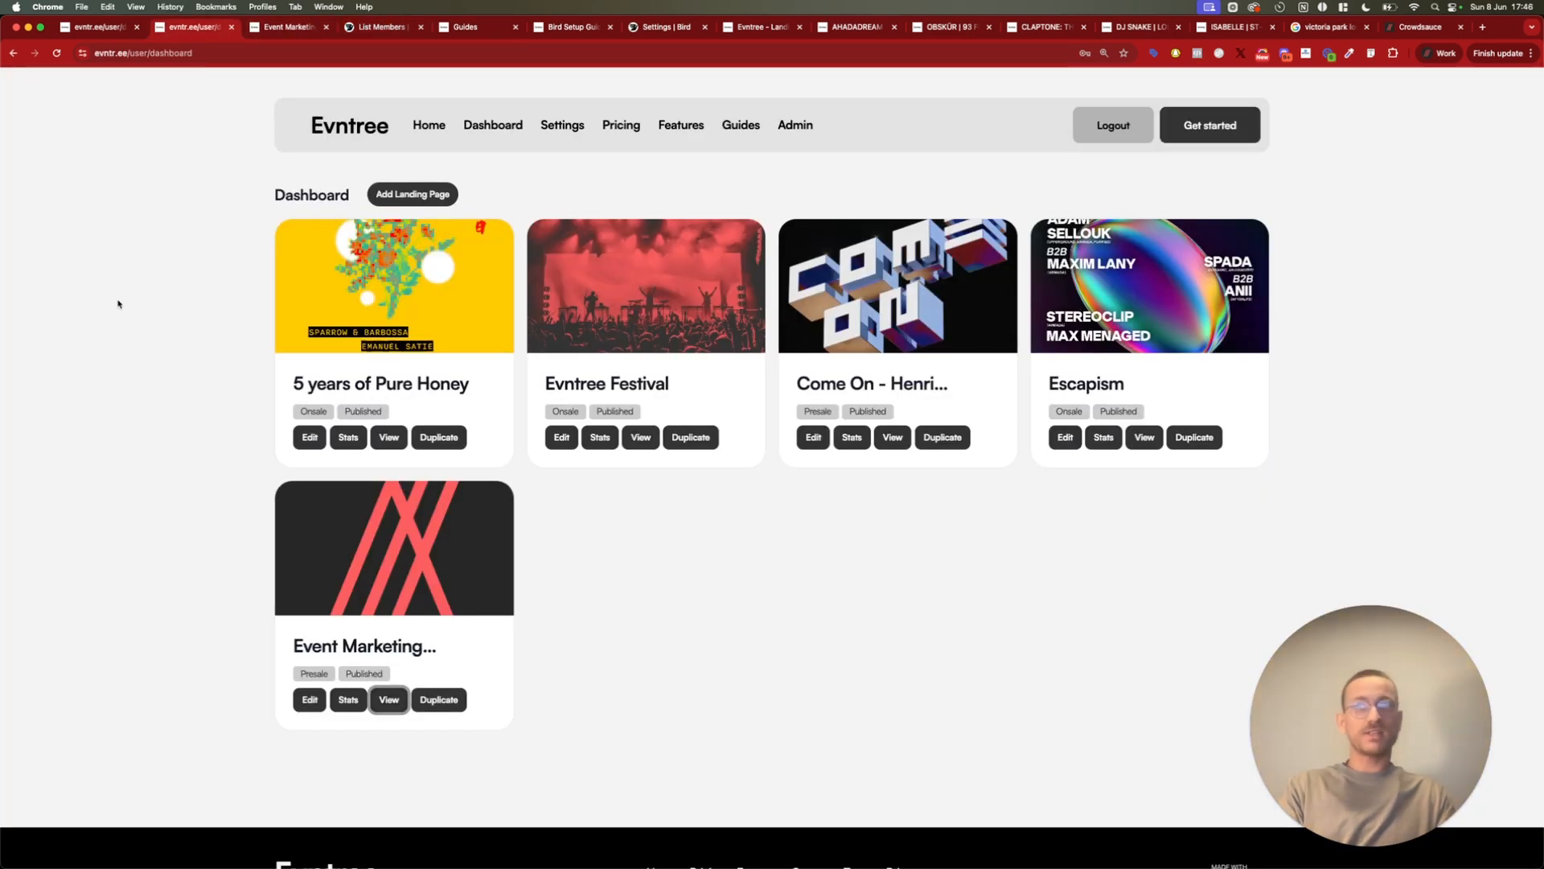